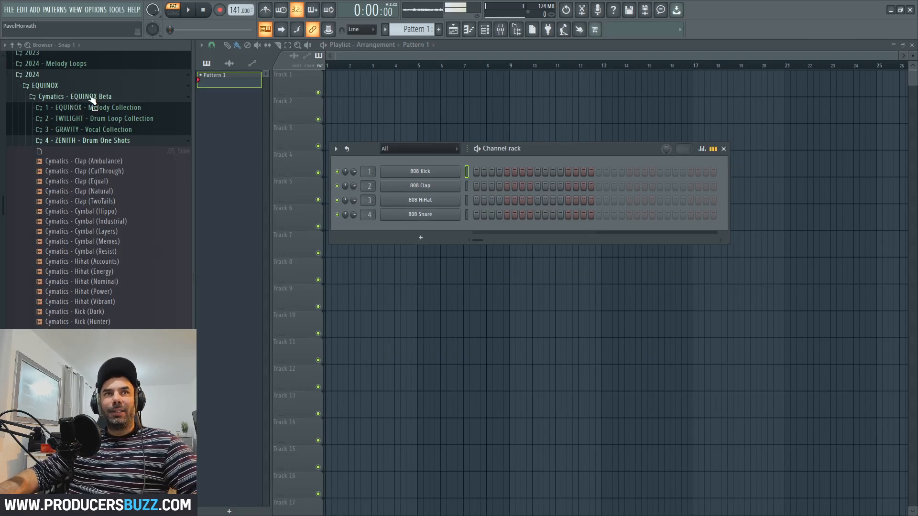
Audition the ZENITH drum one-shots and load Cymatics - Kick (Dark) onto channel 1 and Cymatics - Kick (Pushed) onto channel 2
scroll(100, 184, "down", 2)
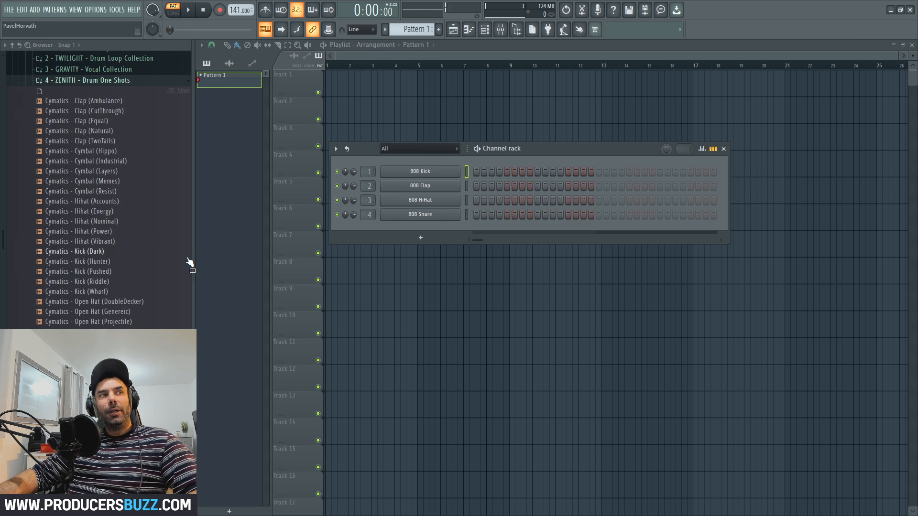
left_click(91, 191)
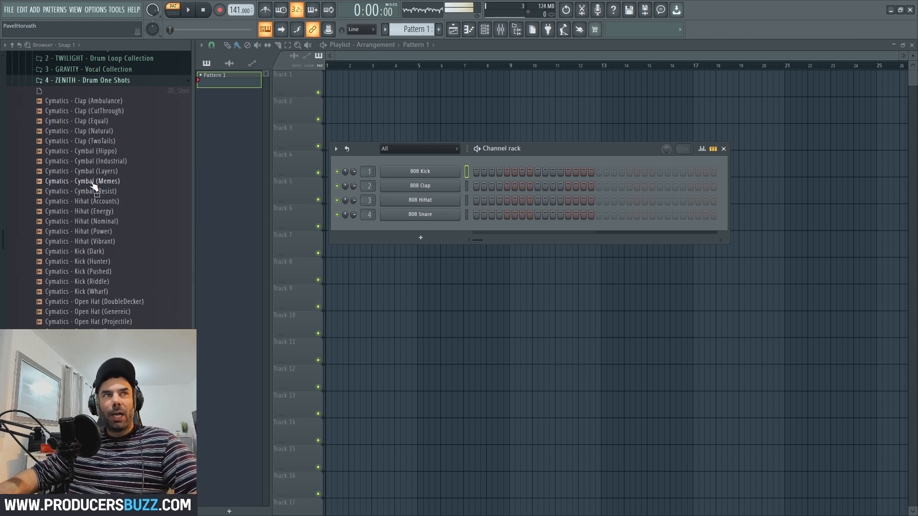
scroll(98, 201, "down", 2)
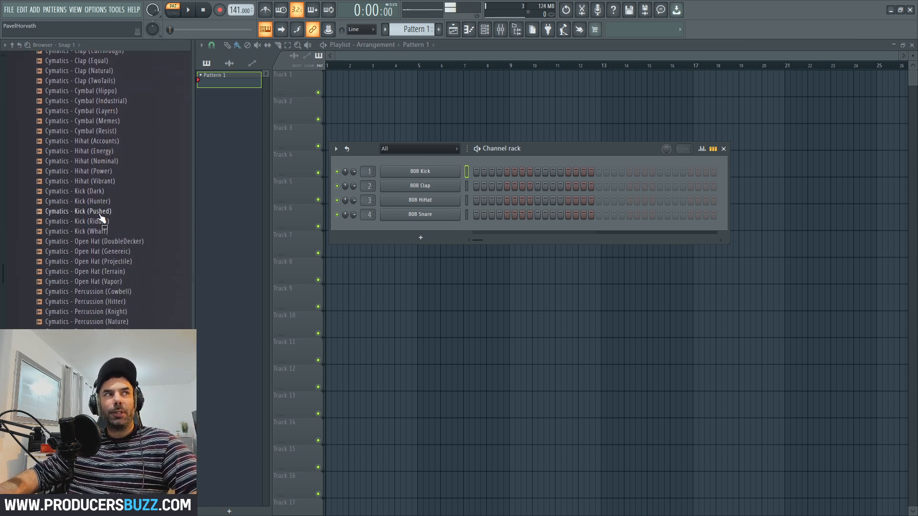
left_click(106, 232)
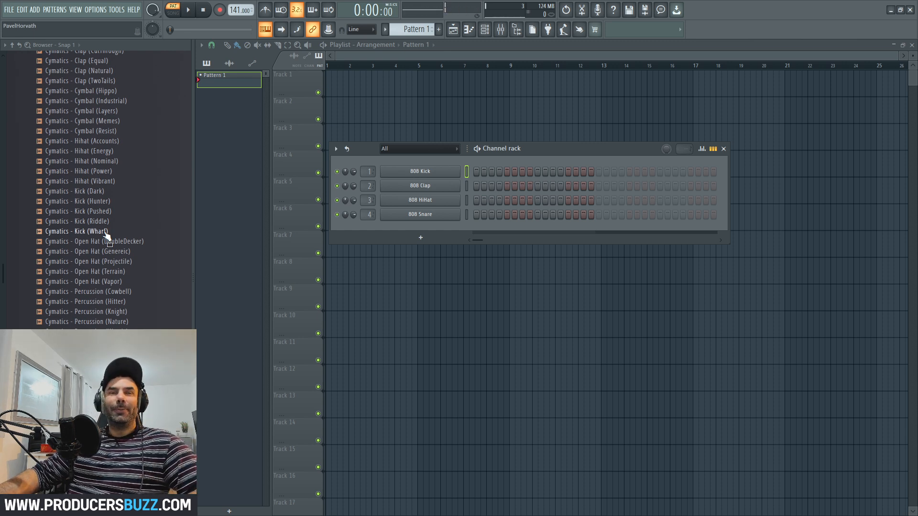
left_click(85, 193)
left_click_drag(81, 196, 416, 172)
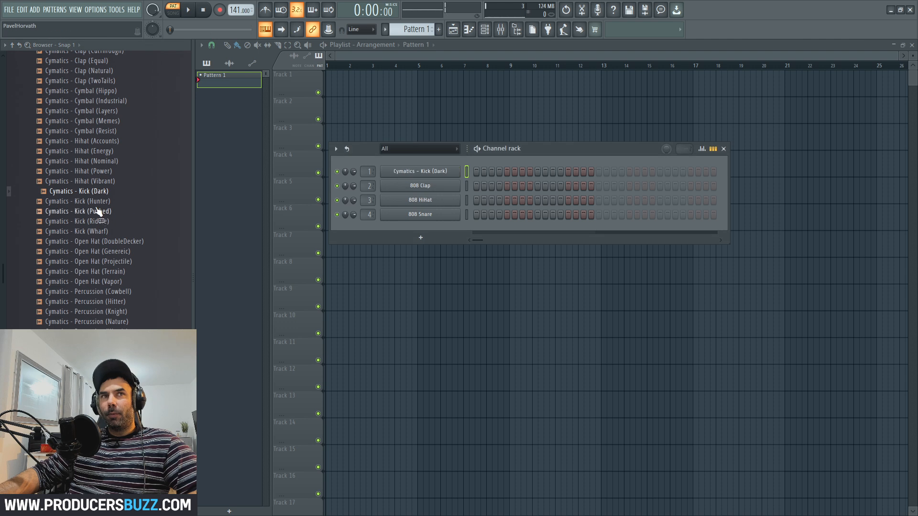
left_click(93, 212)
left_click_drag(80, 218, 446, 185)
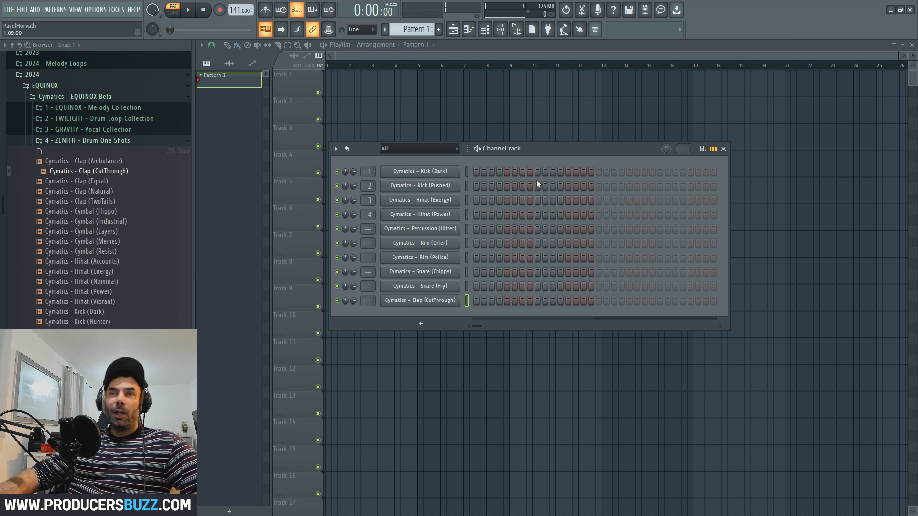
Place Snare (Chippy) and Snare (Fry) hits together on steps 9 and 25
left_click_drag(547, 148, 547, 152)
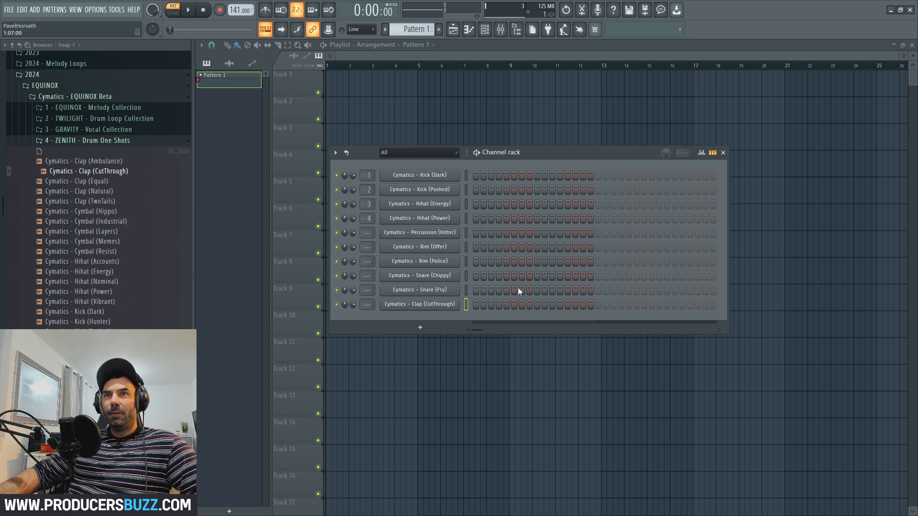
left_click(536, 277)
left_click(536, 290)
left_click_drag(661, 290, 664, 290)
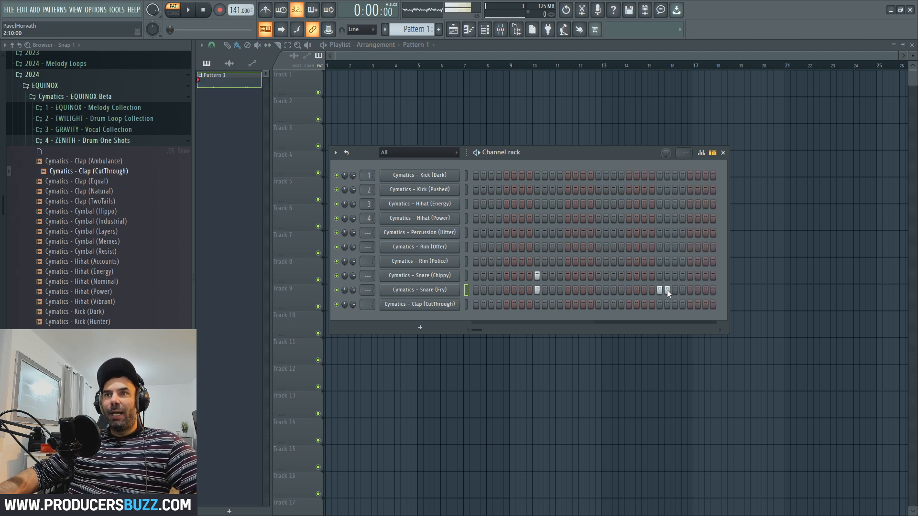
left_click(661, 276)
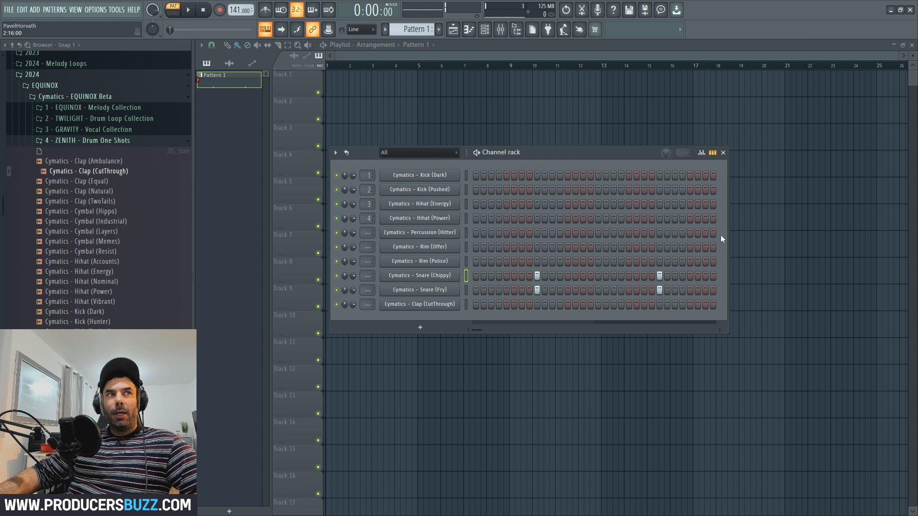
Widen the Channel rack to 64 steps and add Snare (Chippy) and Snare (Fry) hits on steps 41 and 57
left_click_drag(729, 234, 819, 237)
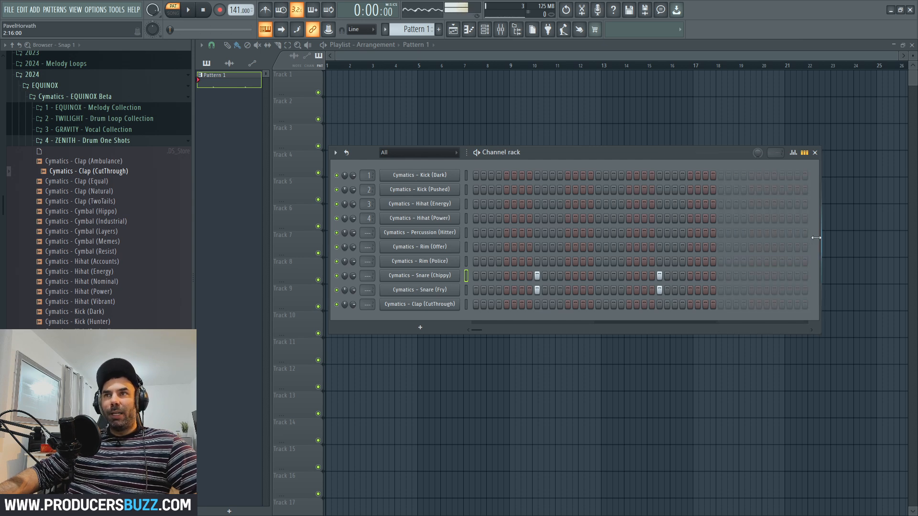
left_click_drag(700, 153, 574, 156)
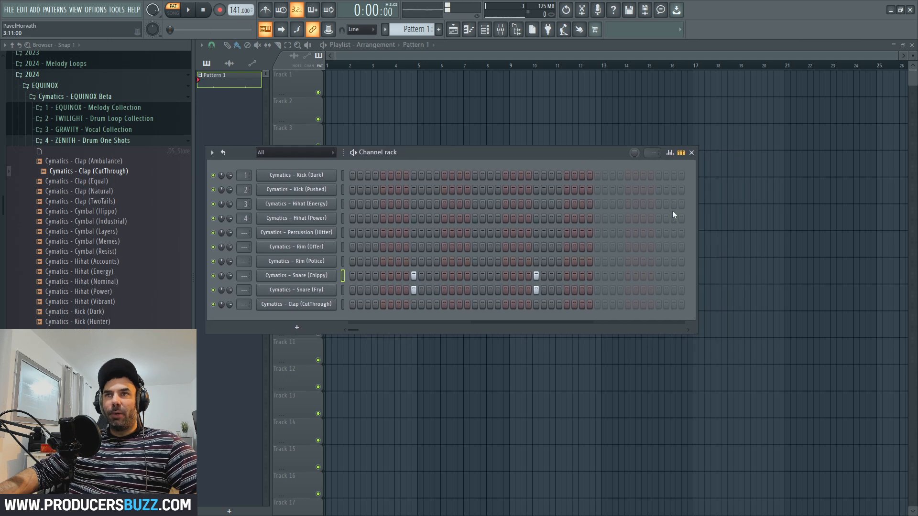
left_click_drag(696, 219, 723, 223)
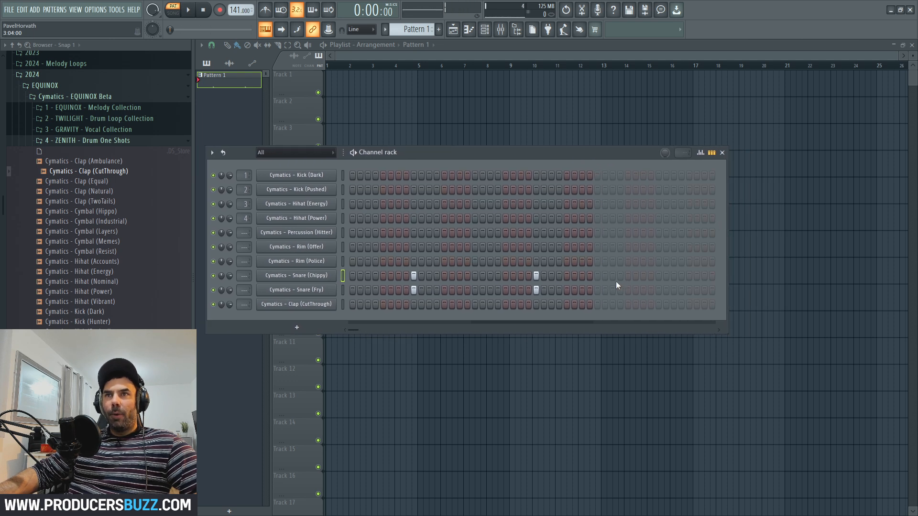
left_click(659, 276)
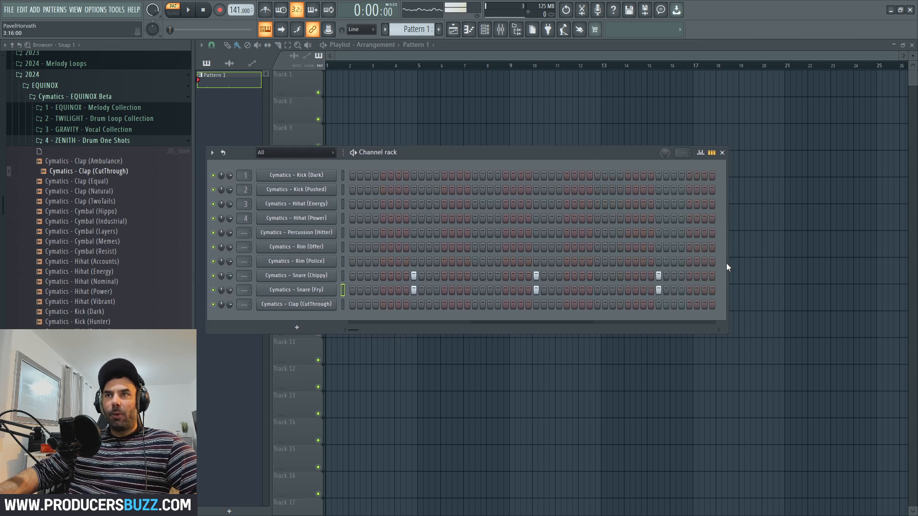
left_click_drag(728, 264, 849, 260)
left_click(781, 276)
left_click_drag(523, 153, 554, 129)
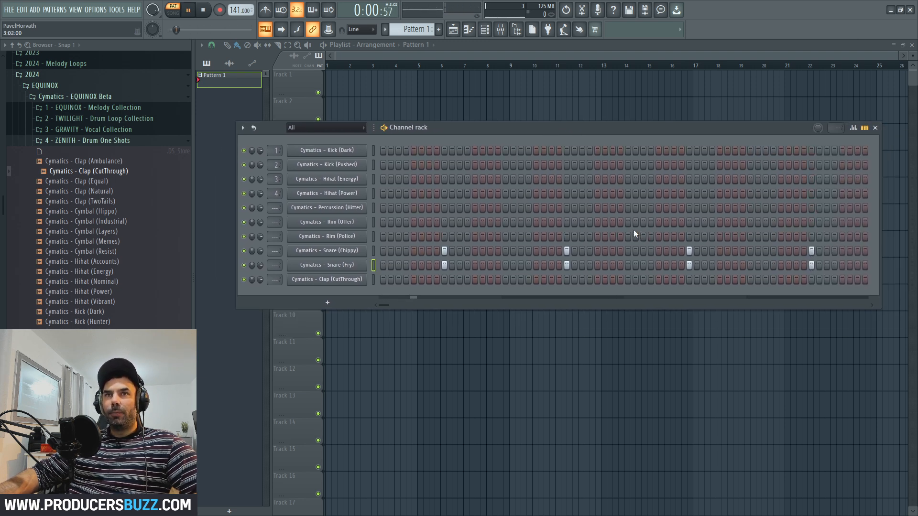
Play the pattern with Clap (CutThrough) layered over the snares on steps 9, 25, 41 and 57
key("space")
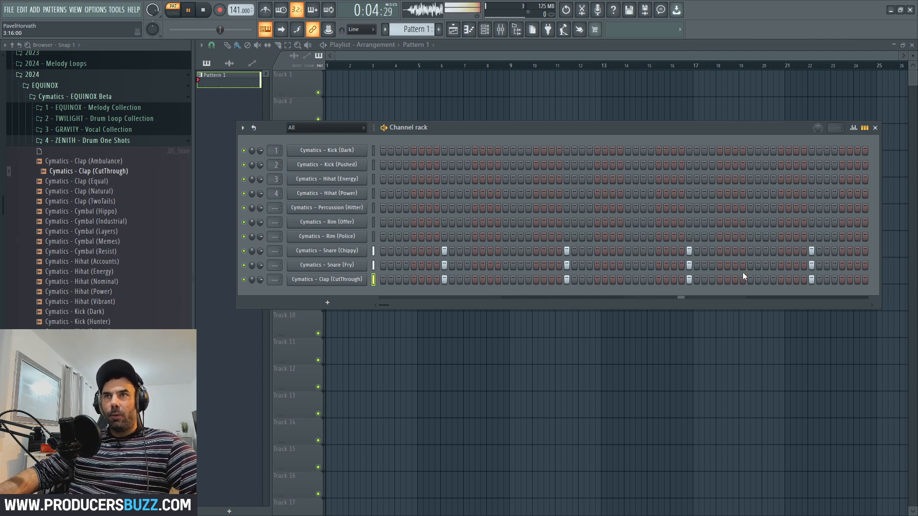
key("space")
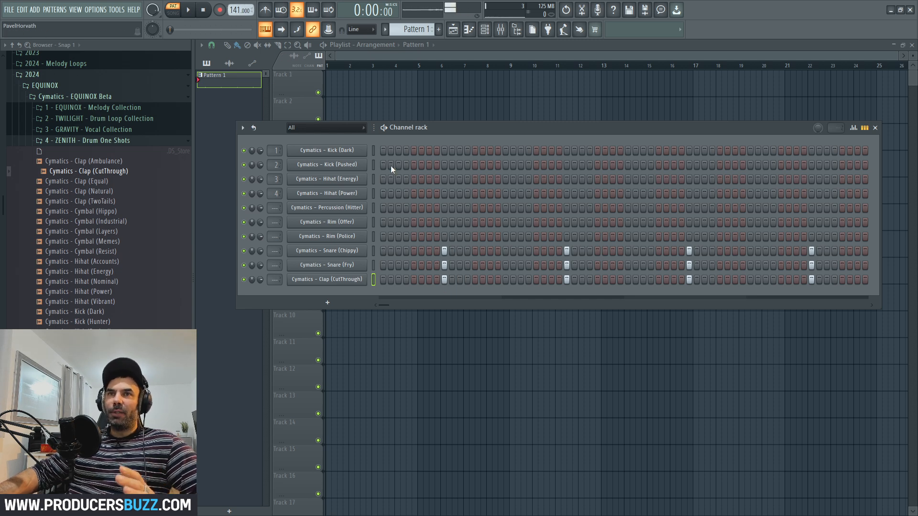
Try both snares and the clap on steps 5, 13 and 21 with playback, then restore their hits on step 9
left_click_drag(412, 252, 412, 282)
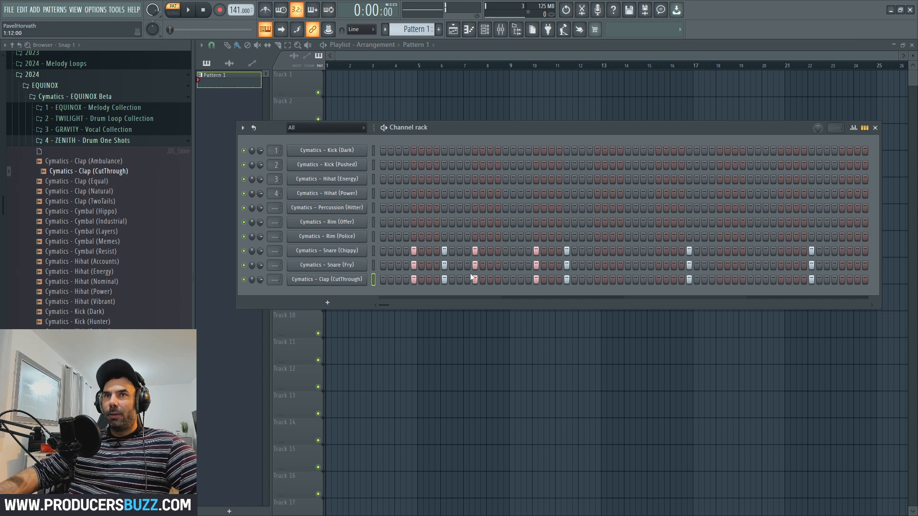
left_click(441, 252)
key("space")
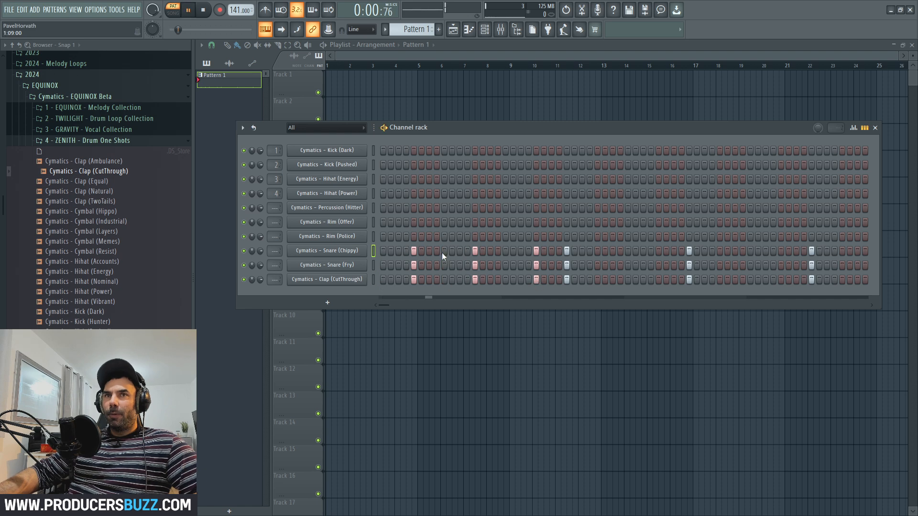
left_click(475, 251)
key("space")
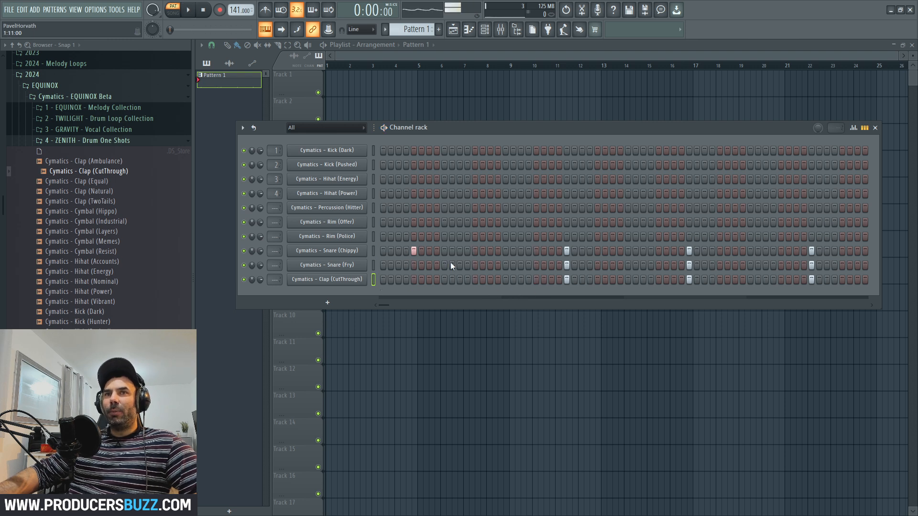
left_click_drag(442, 251, 443, 283)
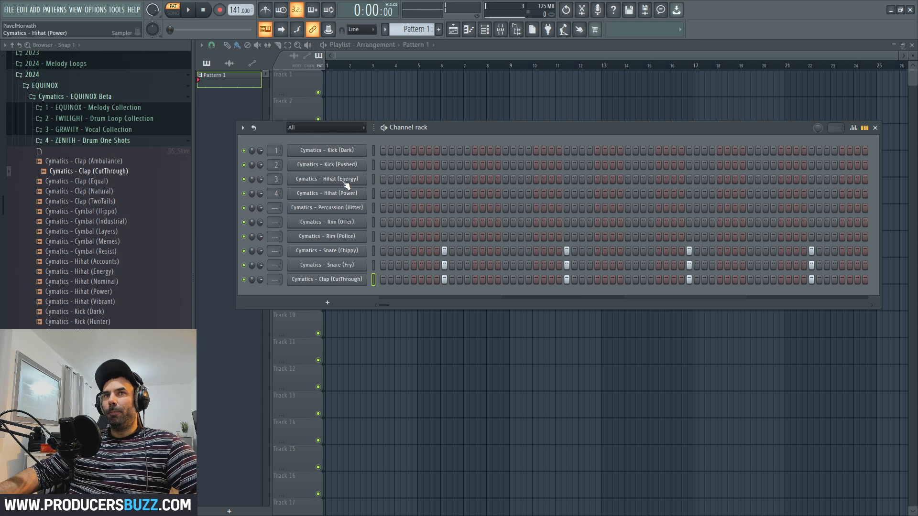
Place Kick (Dark) and Kick (Pushed) hits together on steps 1, 13 and 33, playing the pattern to check the groove
left_click(382, 151)
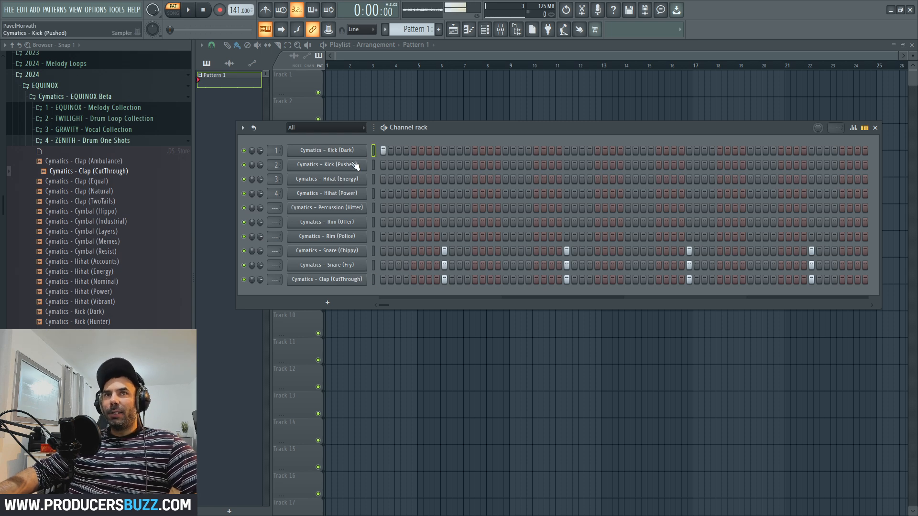
left_click(382, 164)
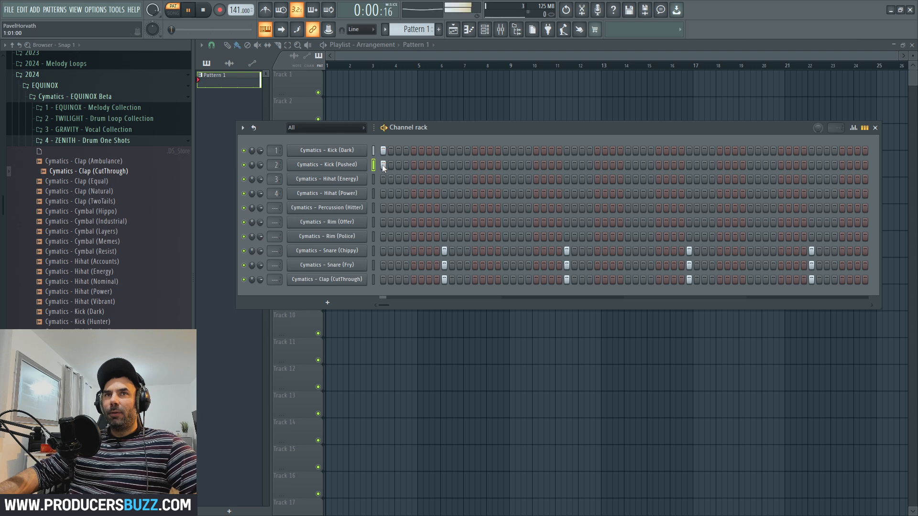
key("space")
left_click(474, 165)
left_click(474, 150)
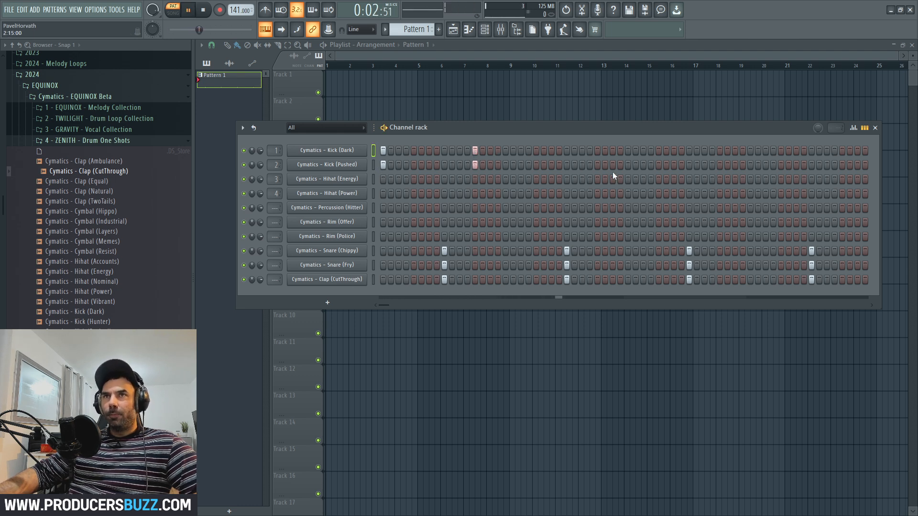
left_click(628, 164)
left_click(627, 150)
key("space")
key("space")
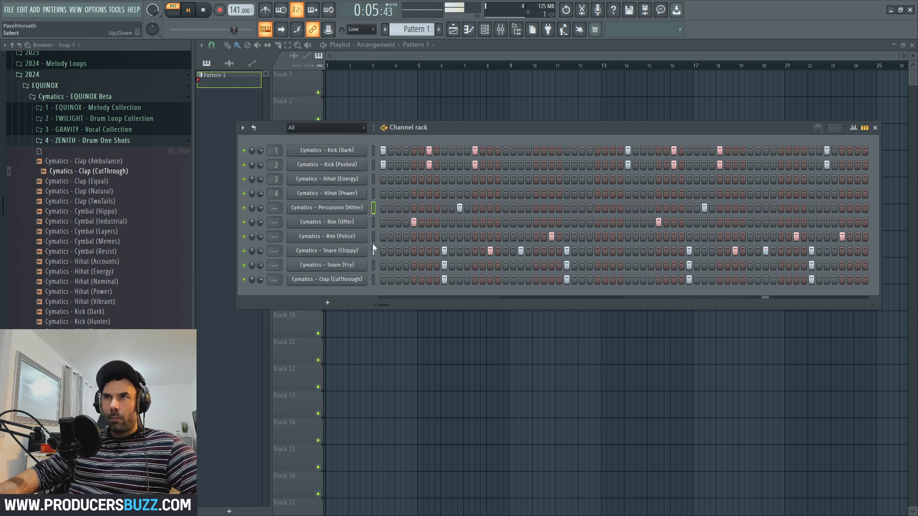
key("space")
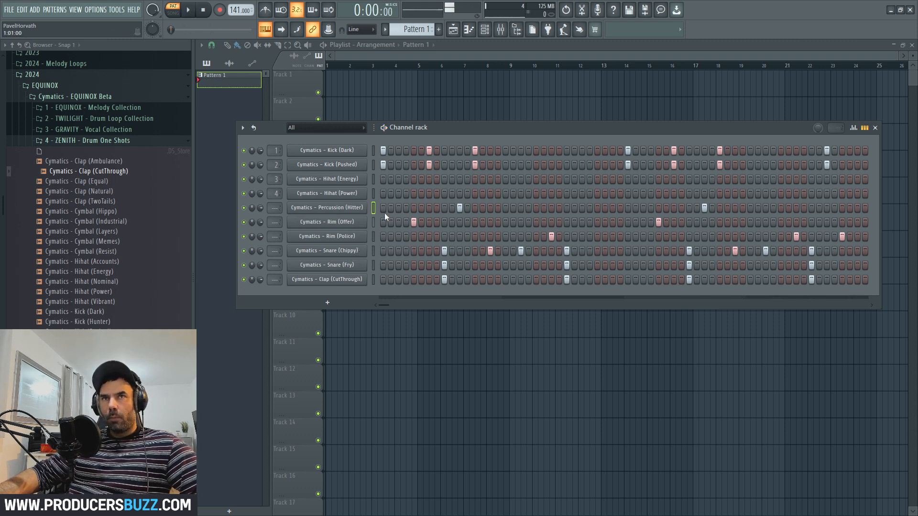
Fill every 2 steps of the Hihat (Energy) channel and play the pattern
right_click(359, 181)
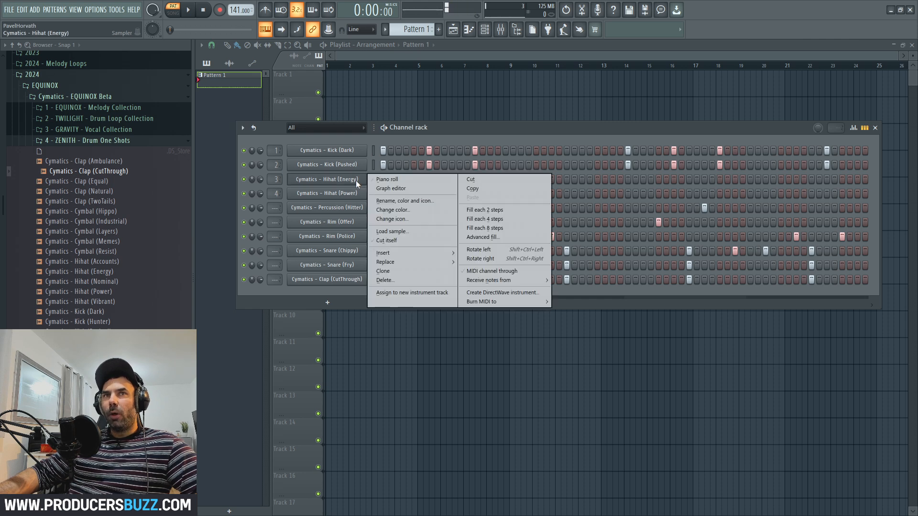
left_click(500, 211)
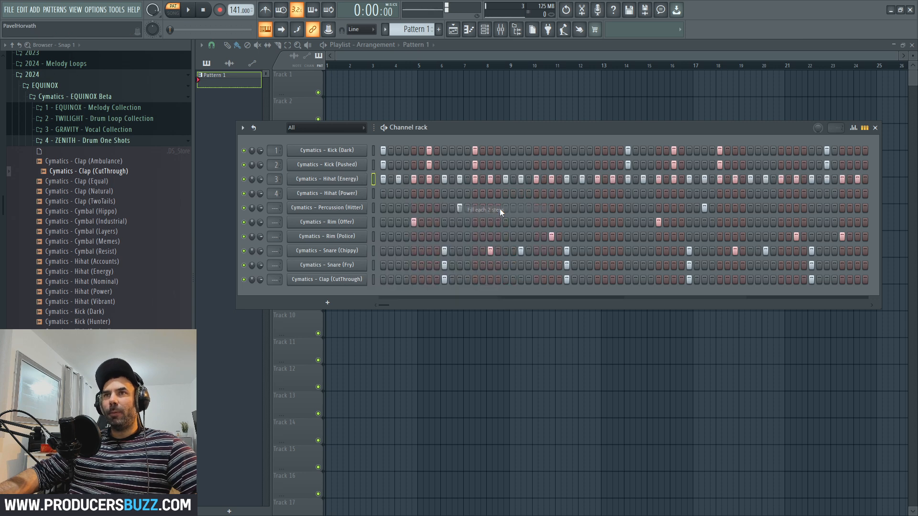
key("space")
key("space")
Open Hihat (Energy) in the Piano roll and add two extra C5 notes just before bar 2 and two just before bar 4
right_click(367, 179)
left_click(383, 180)
scroll(538, 74, "down", 1)
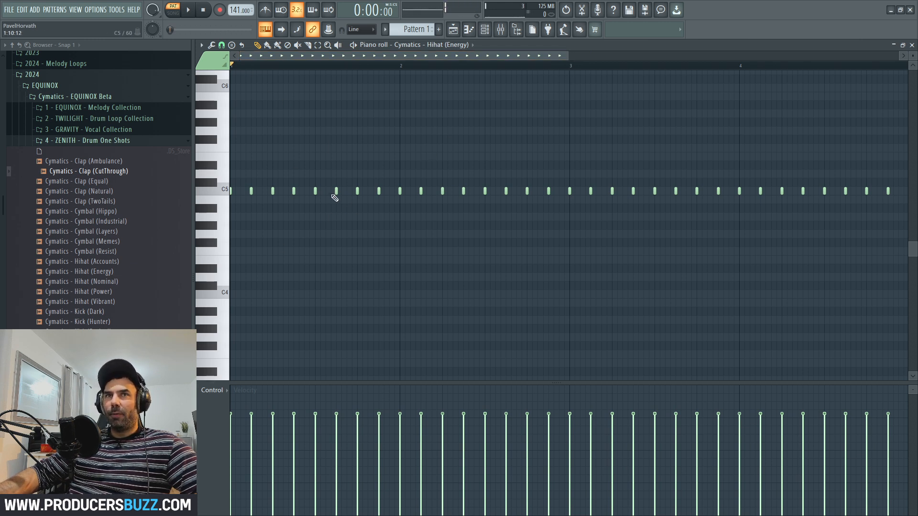
key("space")
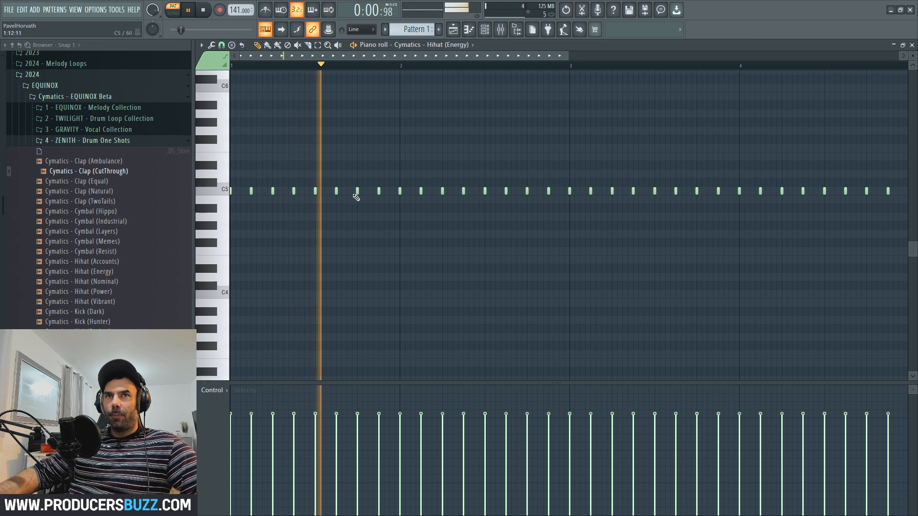
key("space")
left_click(389, 192)
left_click(394, 192)
key("space")
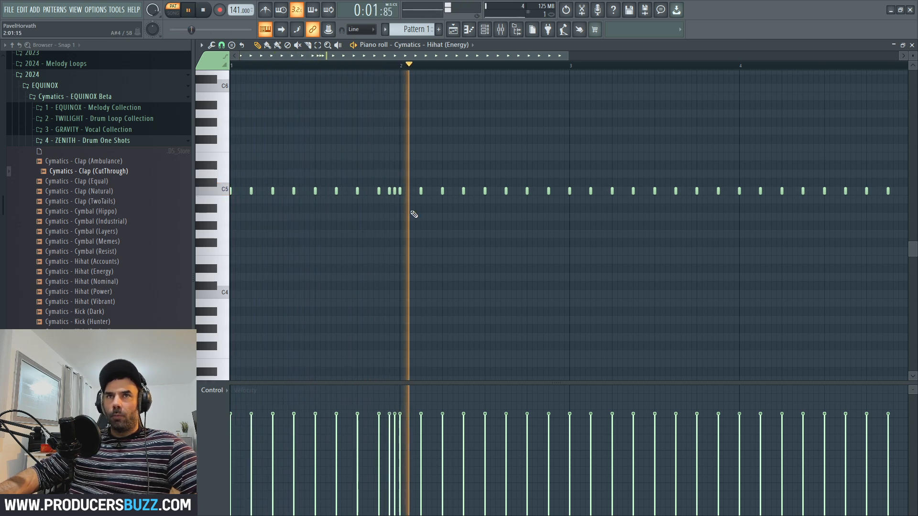
left_click(728, 191)
left_click(734, 191)
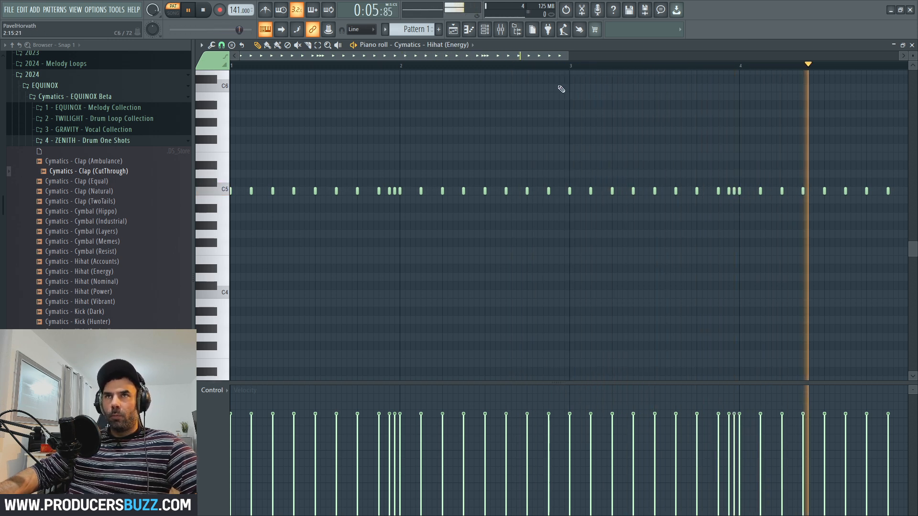
key("space")
left_click(222, 129)
left_click(225, 130)
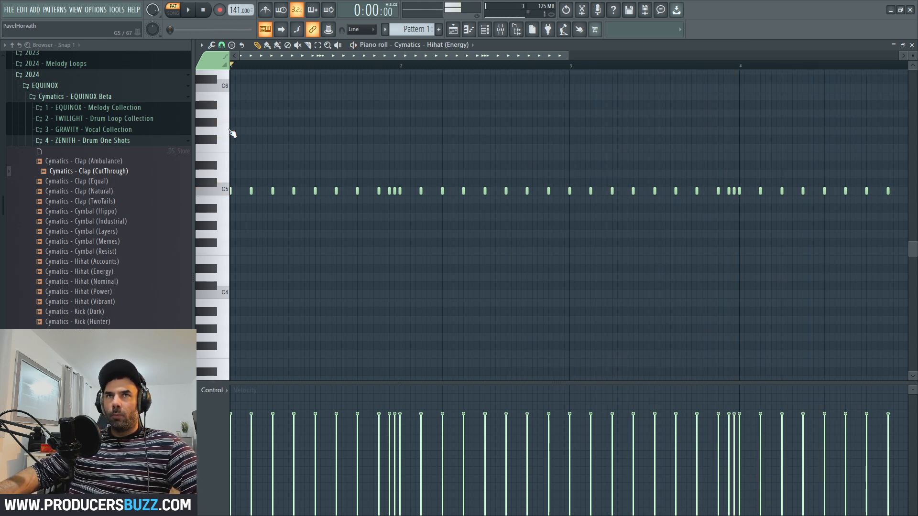
left_click(384, 132)
left_click(389, 132)
right_click(389, 132)
right_click(384, 131)
right_click(379, 132)
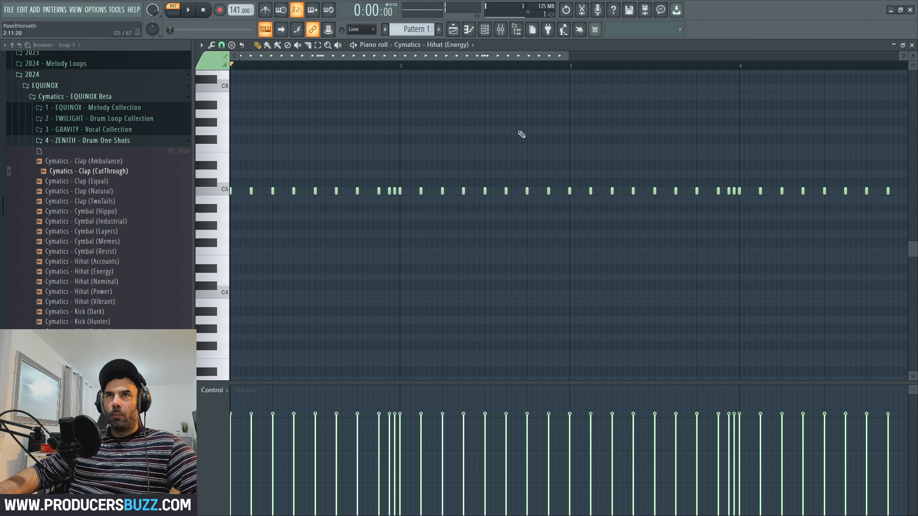
Draw a fast roll of eight G5 hi-hat notes just before bar 3 and play the pattern
left_click(550, 131)
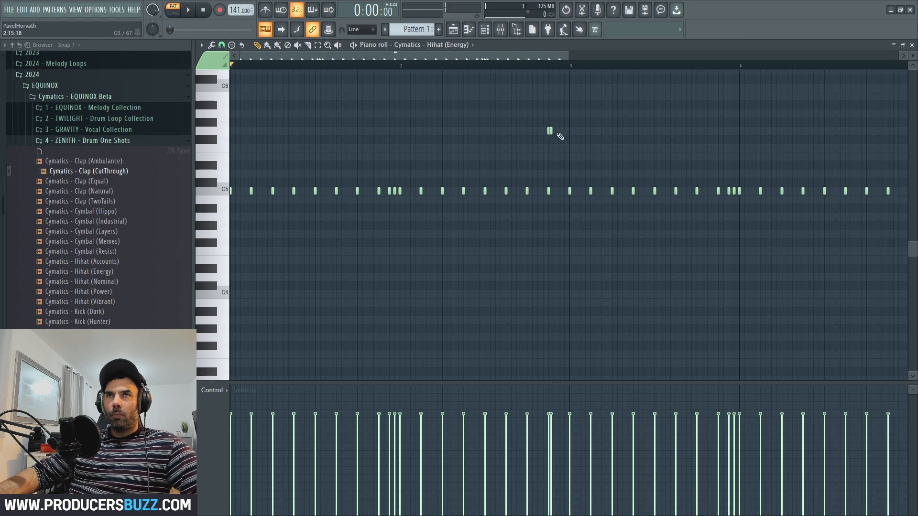
left_click(554, 132)
left_click(557, 132)
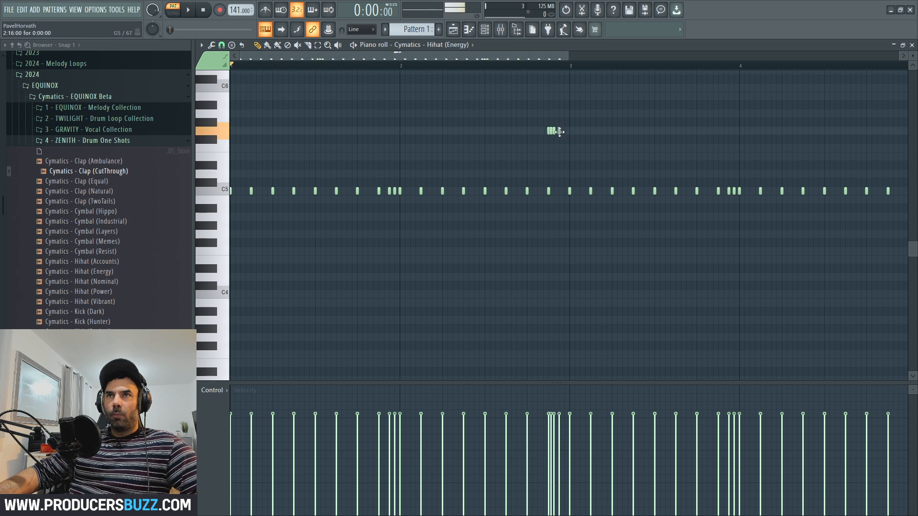
left_click(559, 132)
left_click(562, 132)
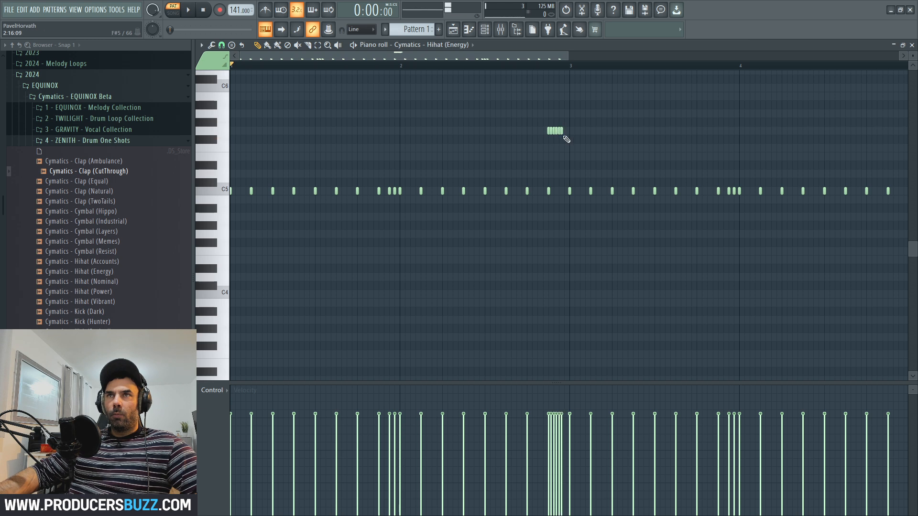
left_click(564, 132)
left_click(567, 132)
key("space")
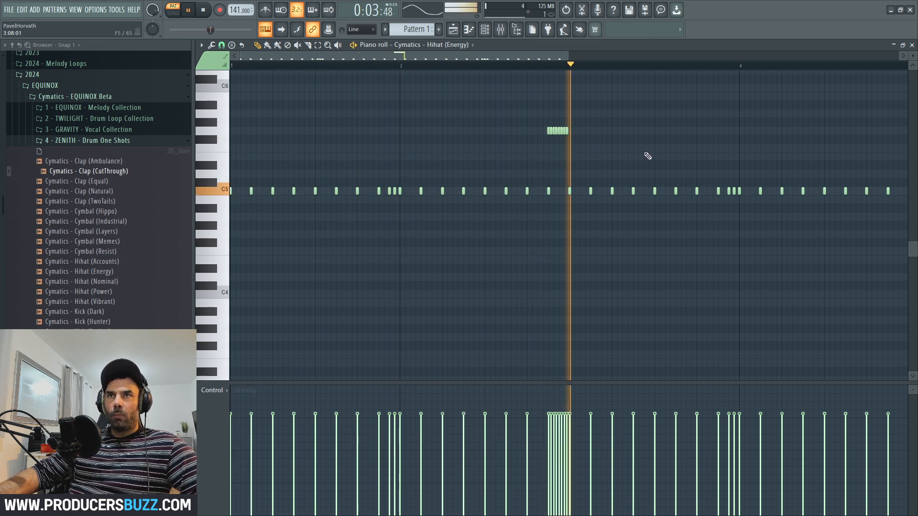
Copy the G5 roll to just before bar 5 and play the pattern
scroll(577, 68, "down", 2)
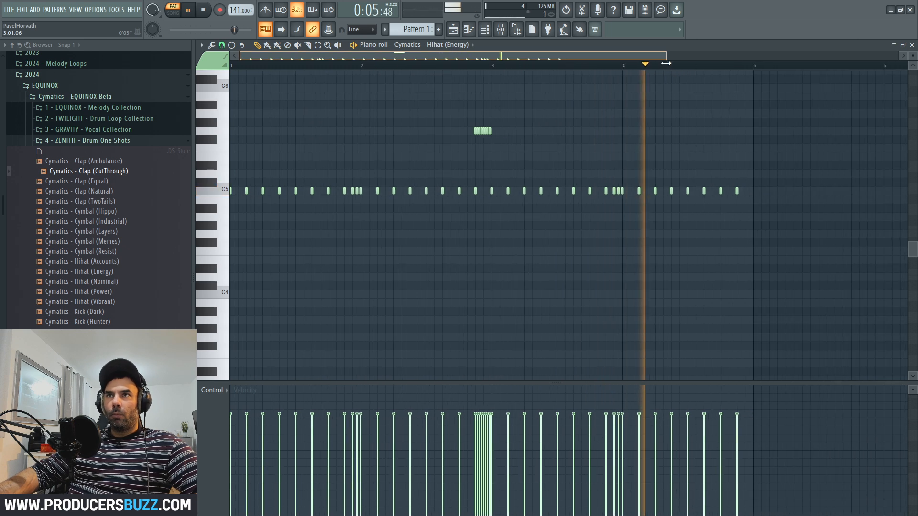
key("space")
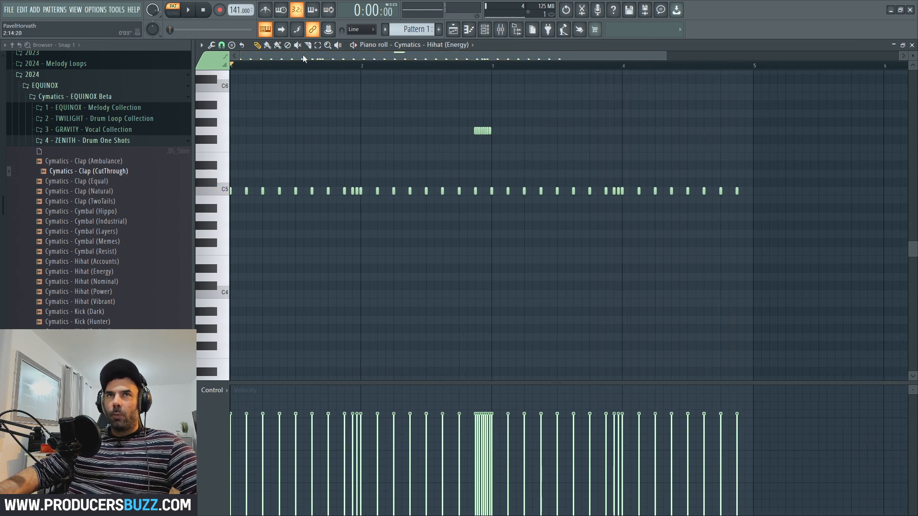
left_click_drag(460, 110, 748, 140)
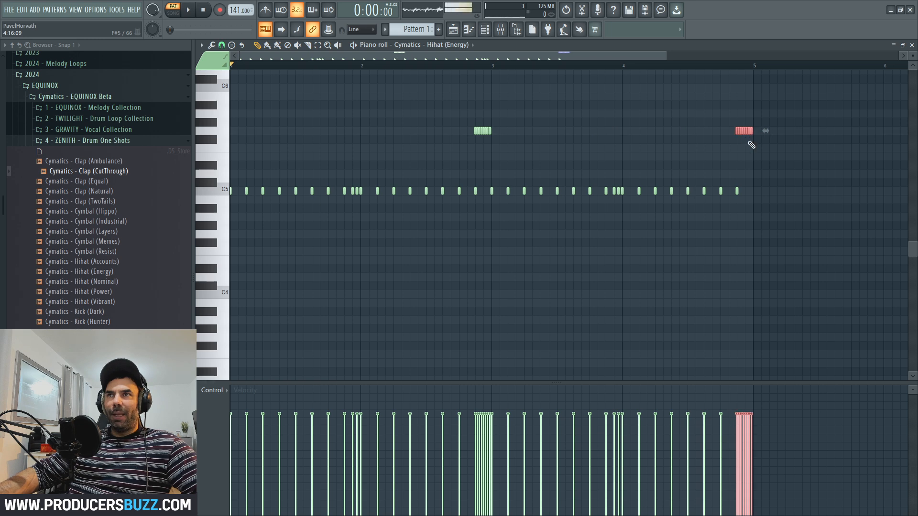
key("space")
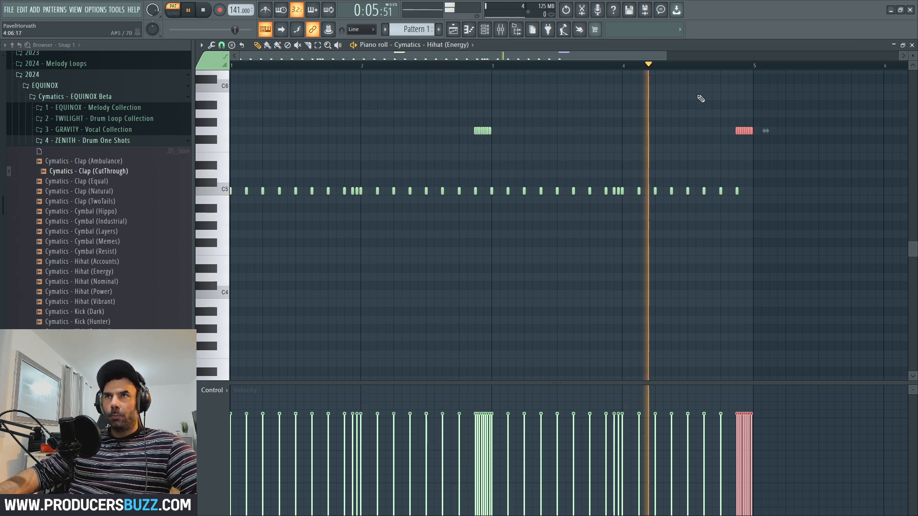
Leave the Piano roll, delete the Percussion (Hitter) channel and play the remaining drums
left_click(912, 44)
key("space")
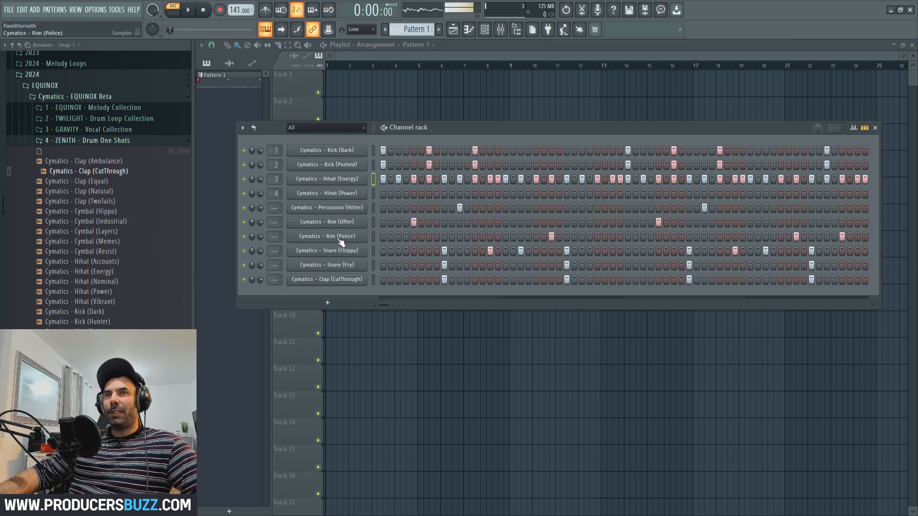
right_click(346, 210)
left_click(404, 302)
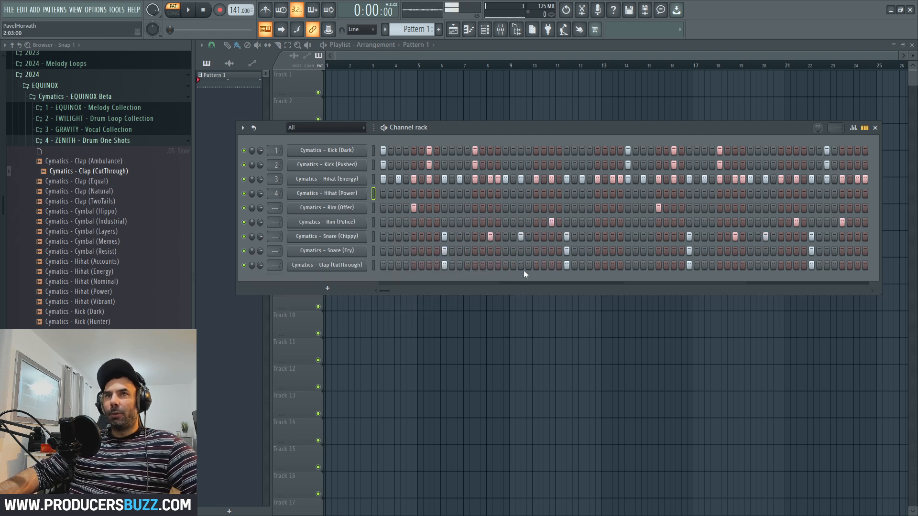
key("space")
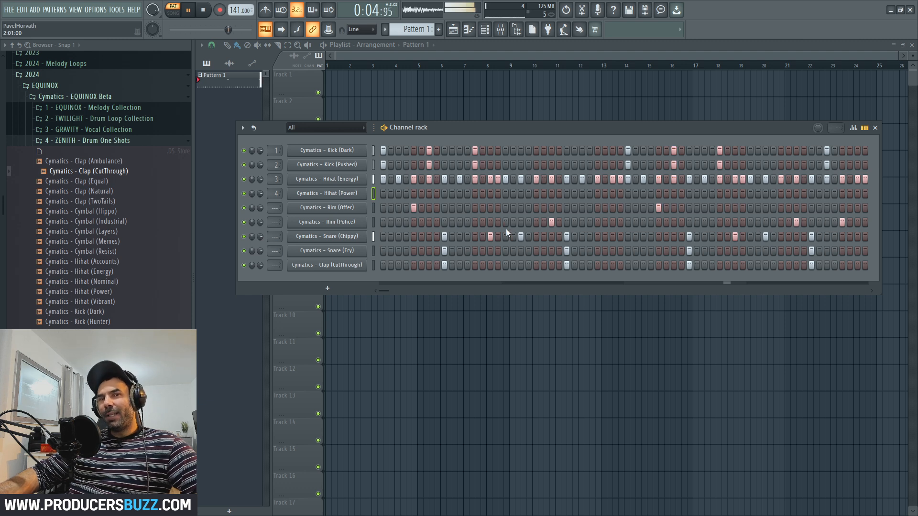
key("space")
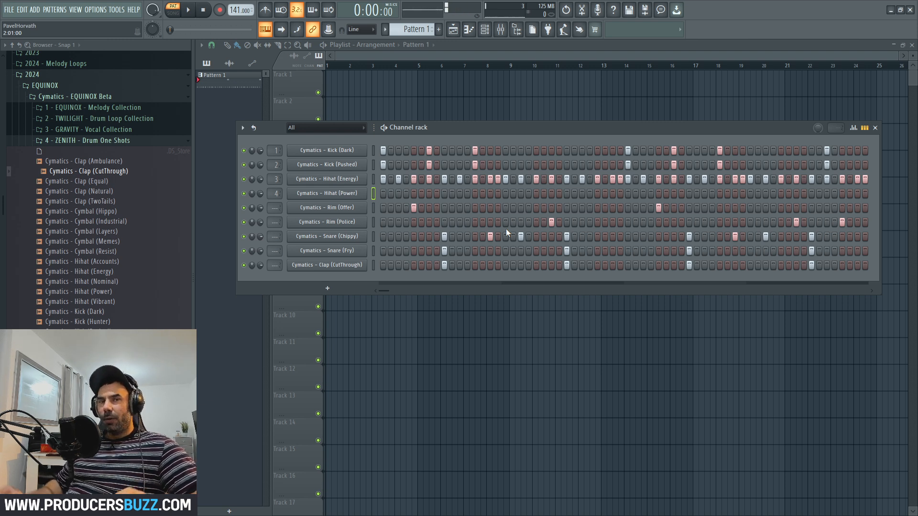
key("space")
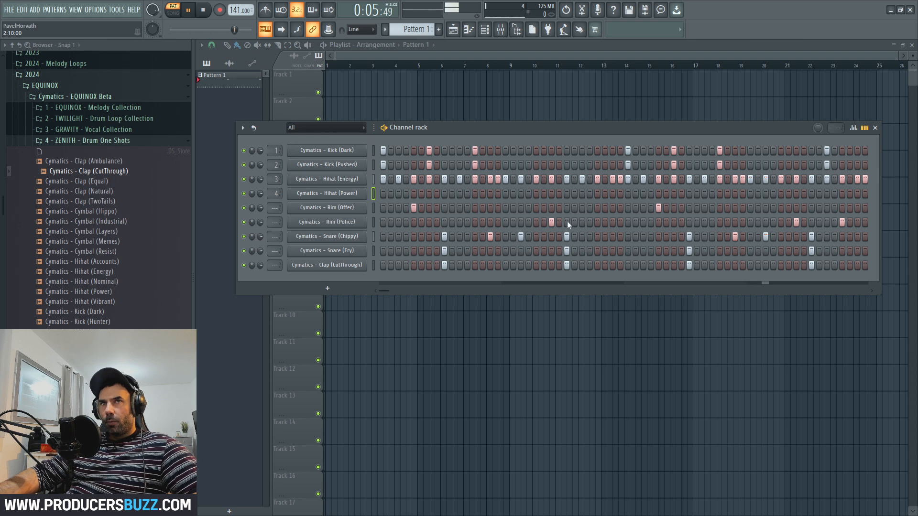
key("space")
In the Hihat (Energy) Piano roll, place a G4 note at the start of bar 1 and try another on step 9 with playback
right_click(362, 179)
left_click(382, 180)
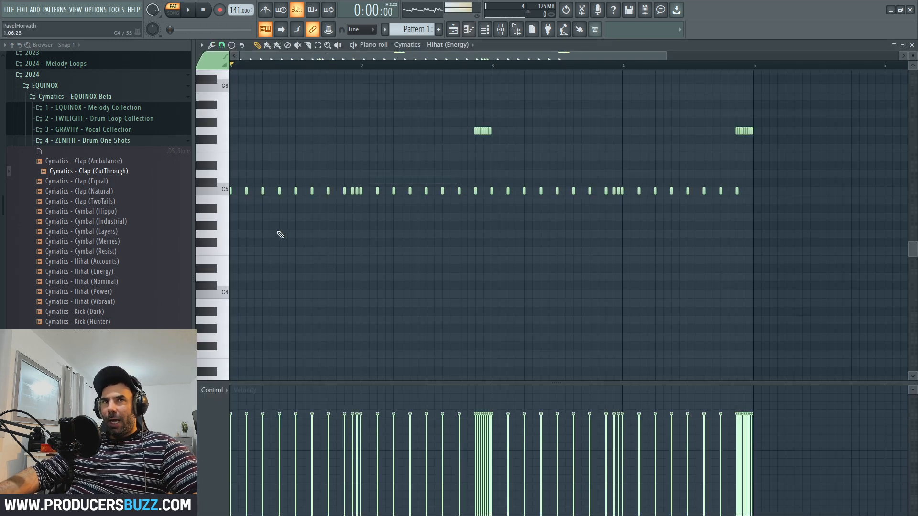
left_click(231, 234)
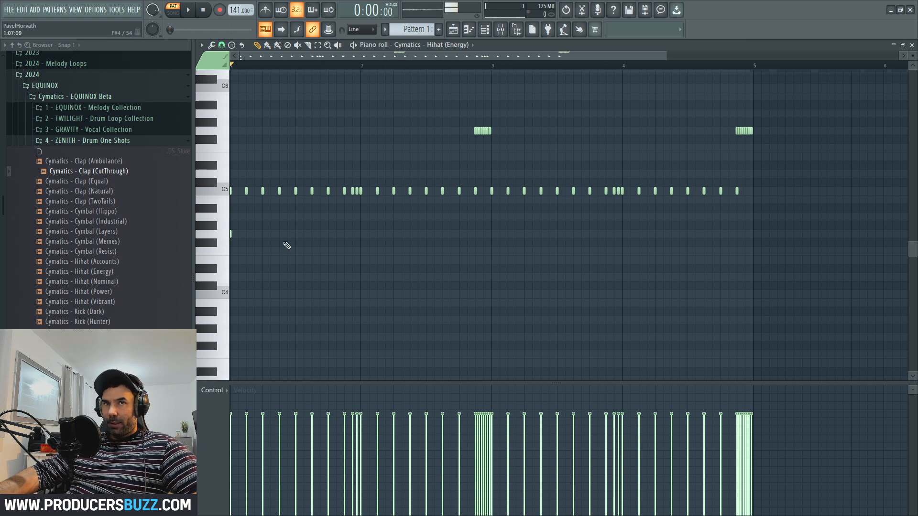
left_click(296, 234)
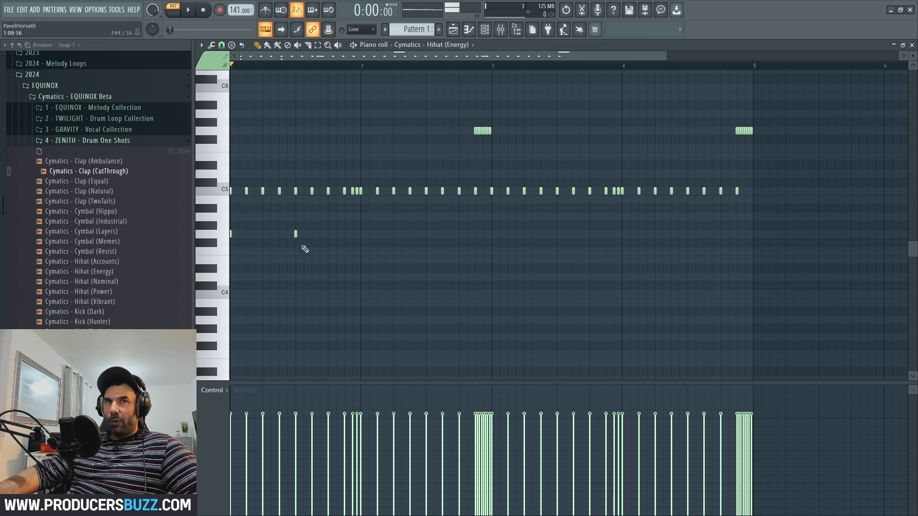
key("space")
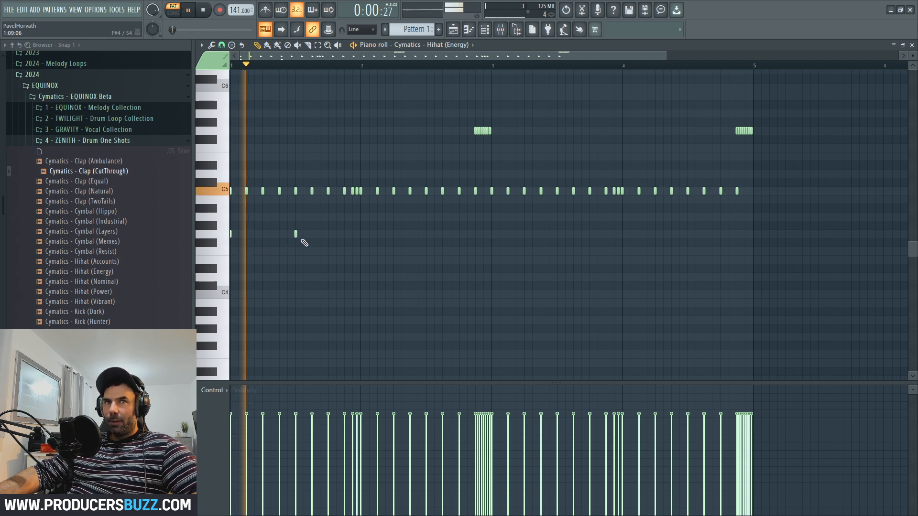
key("space")
right_click(295, 233)
key("space")
key("space")
key("space")
key("space")
Add G4 notes on steps 7 and 13 of bar 1, checking the rhythm with playback
left_click(279, 234)
key("space")
key("space")
key("space")
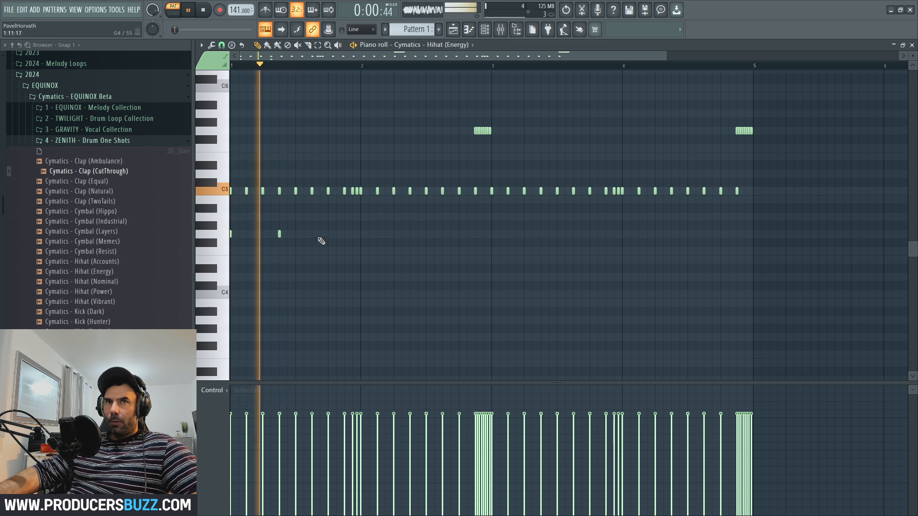
key("space")
key("space")
left_click(328, 234)
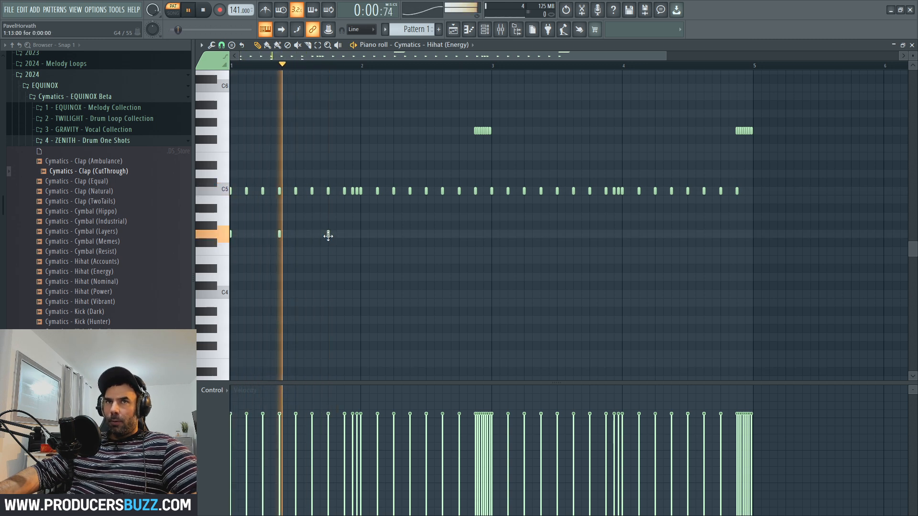
Repeat the G4 notes on steps 1, 7 and 13 of bar 3 and play the pattern
left_click(493, 233)
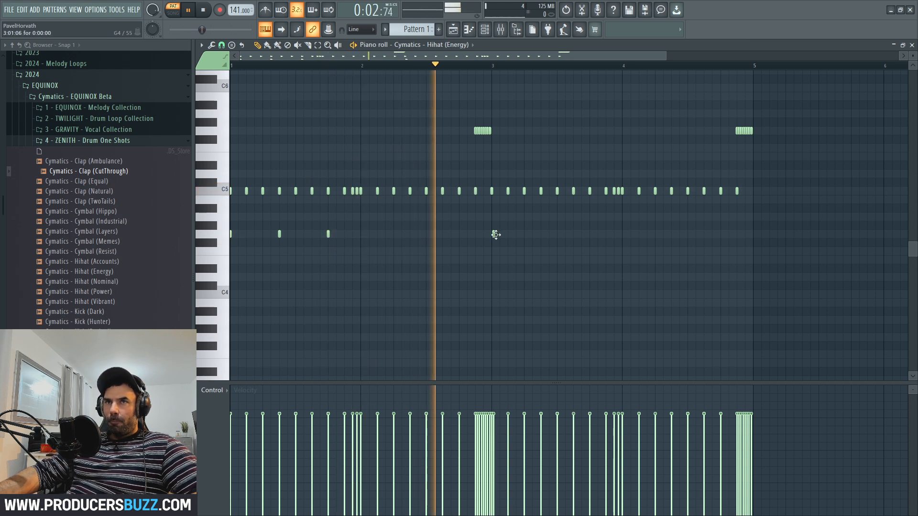
key("space")
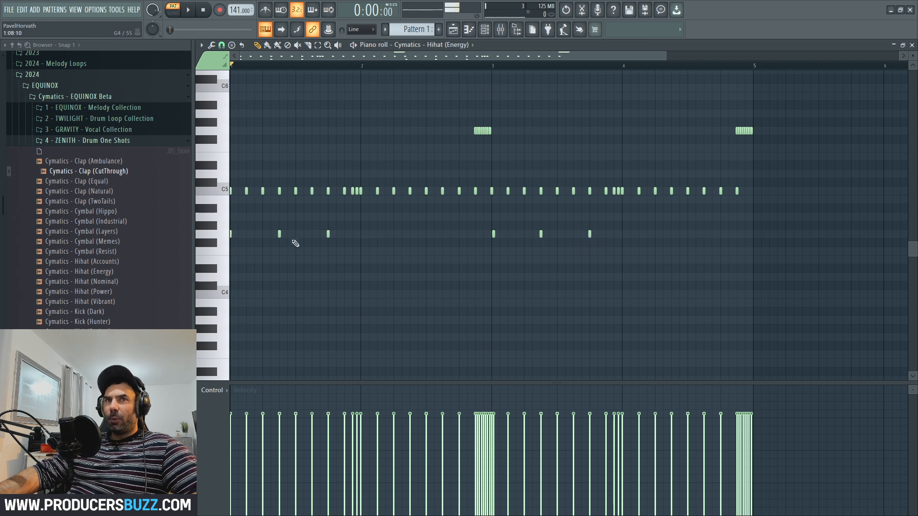
key("space")
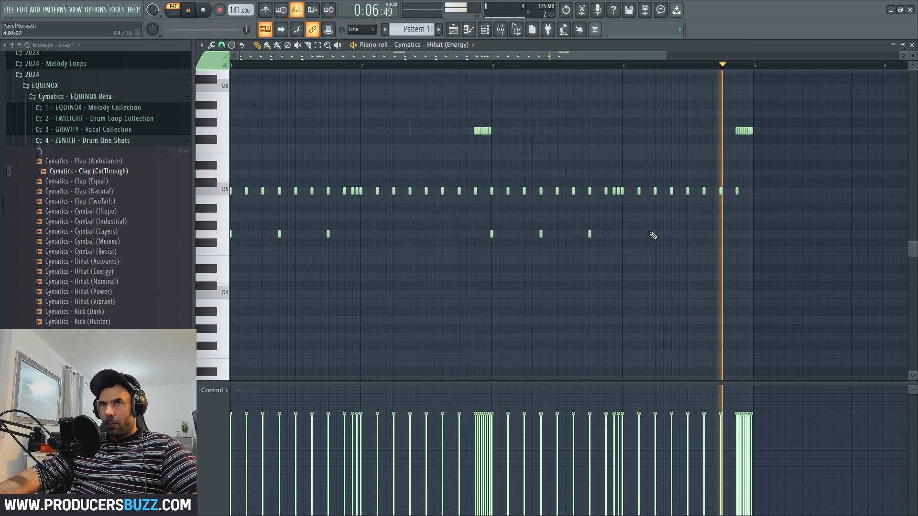
key("space")
Place F5 notes on steps 9 to 12 of bar 1 and start playback
left_click(304, 149)
left_click(310, 149)
left_click(318, 150)
left_click_drag(310, 149, 321, 149)
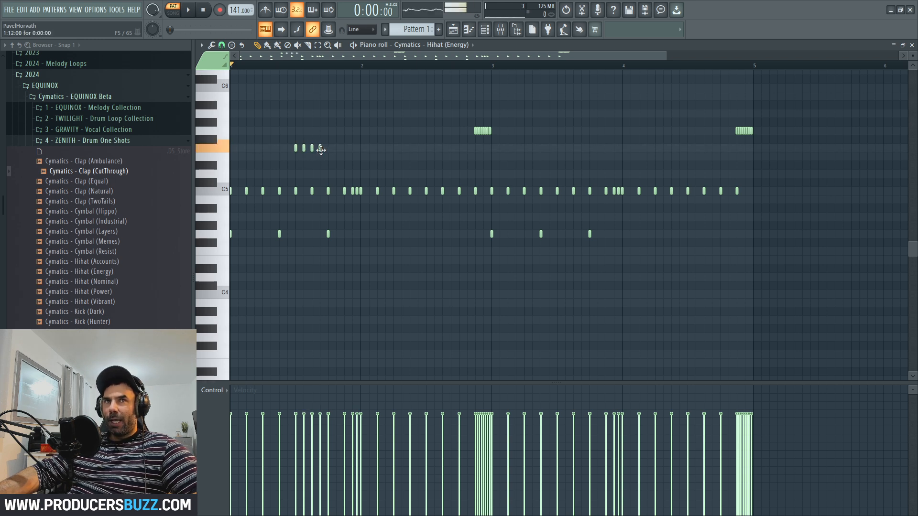
key("space")
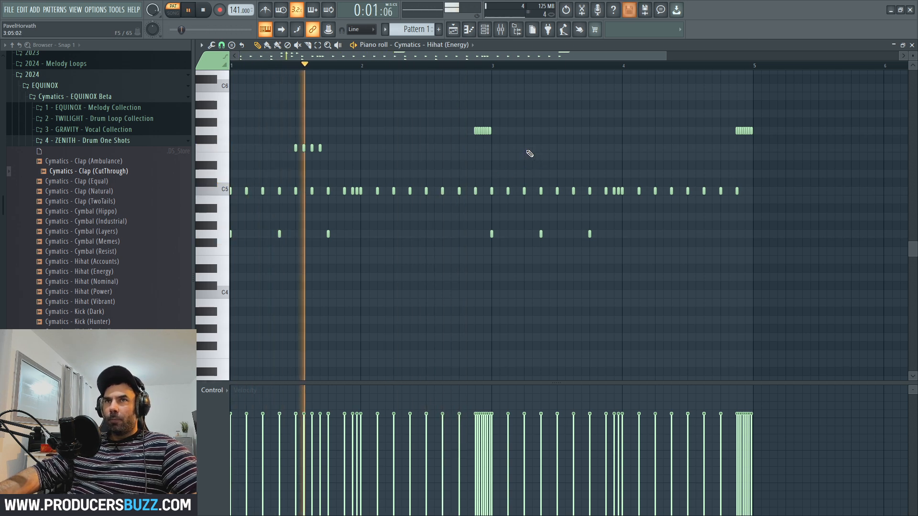
Place matching F5 notes on steps 9 to 12 of bar 3 while listening to the pattern
left_click(557, 148)
left_click(565, 148)
left_click(573, 148)
left_click(581, 149)
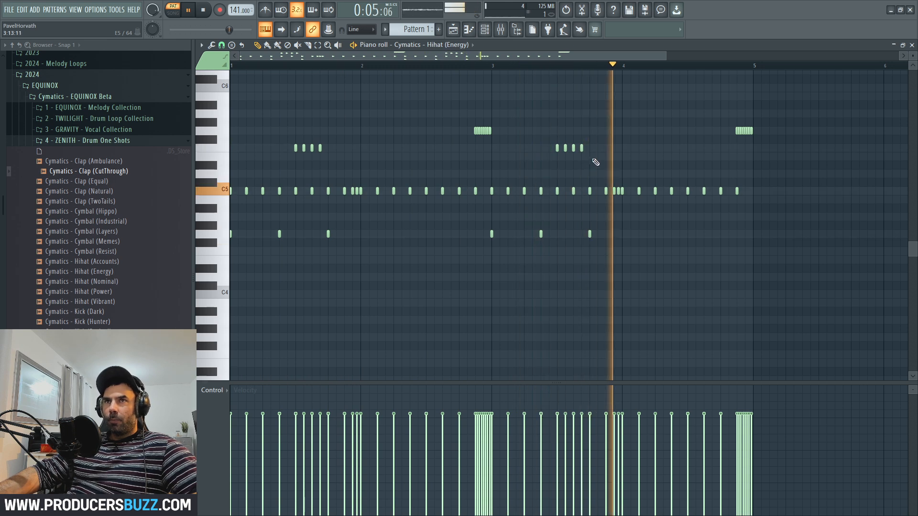
key("space")
Try an extra F5 note between steps 9 and 10 of bar 1 with playback, then remove it
left_click_drag(666, 57, 479, 79)
key("space")
key("space")
key("space")
left_click(354, 149)
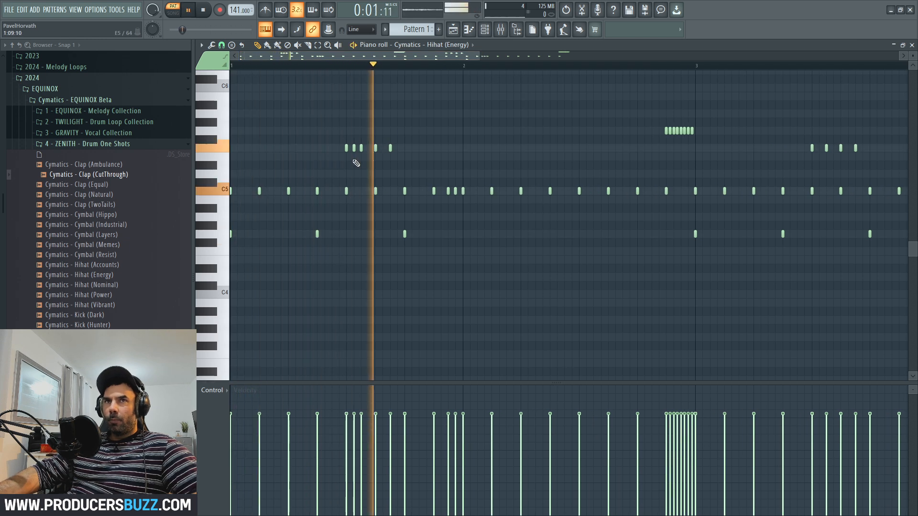
key("space")
key("space")
key("space")
right_click(354, 151)
Delete the F5 notes on steps 10 and 12 of bar 1 and add one on step 13, replaying the pattern
key("space")
key("space")
key("space")
right_click(361, 149)
right_click(390, 148)
key("space")
key("space")
left_click(405, 148)
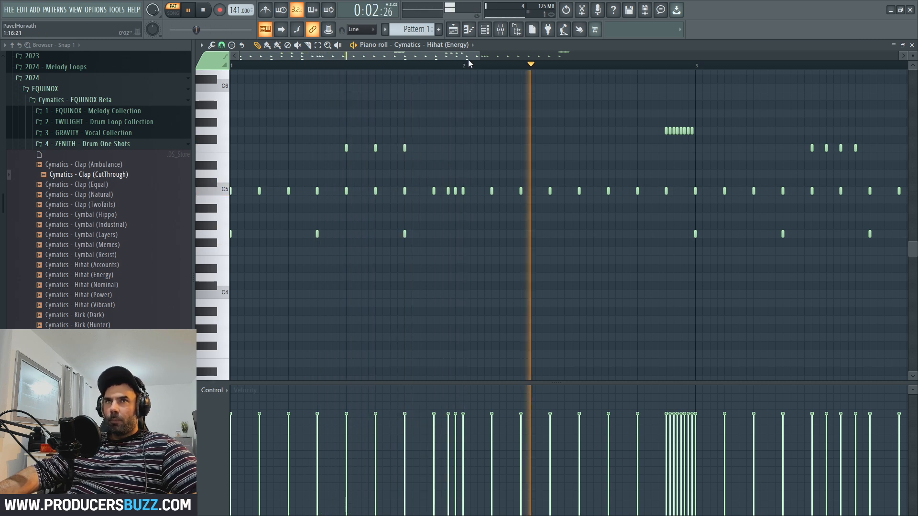
Match bar 3 by deleting its F5 notes on steps 10 and 12, adding one on step 13, and playing the pattern
left_click_drag(478, 56, 568, 56)
key("space")
right_click(666, 149)
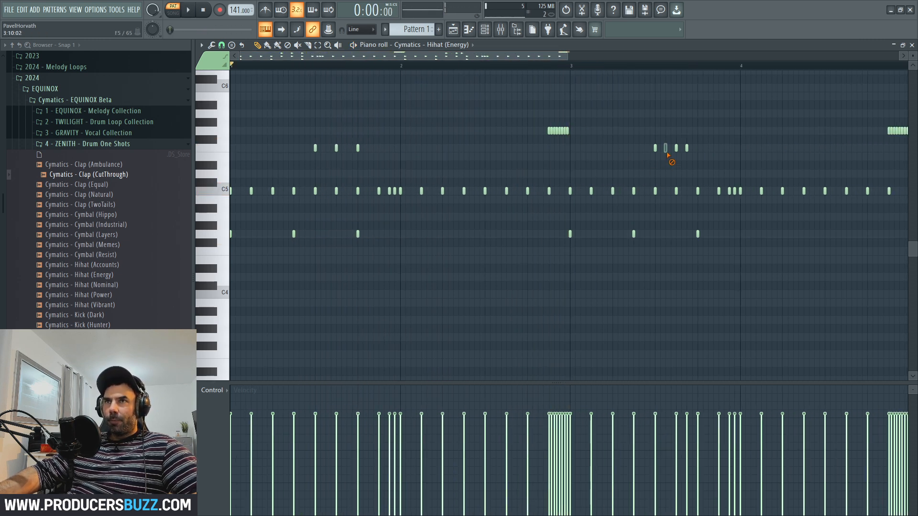
right_click(686, 149)
left_click(698, 149)
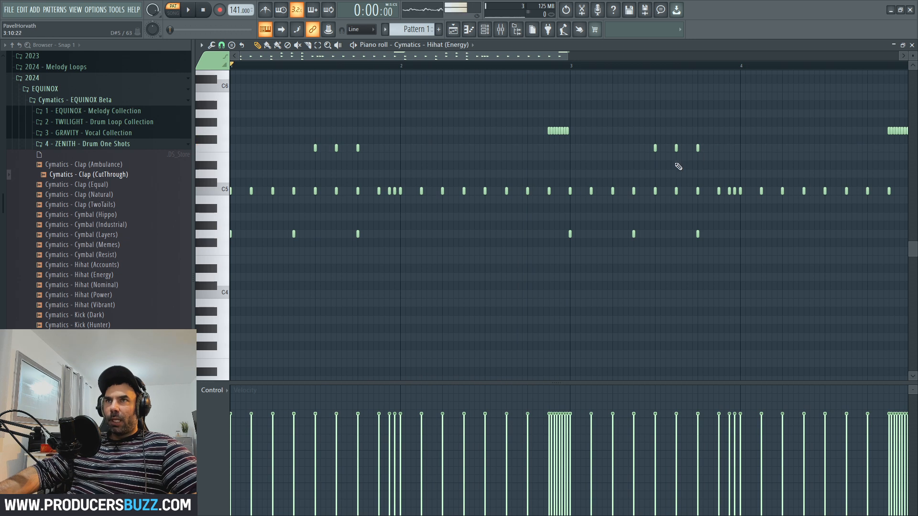
key("space")
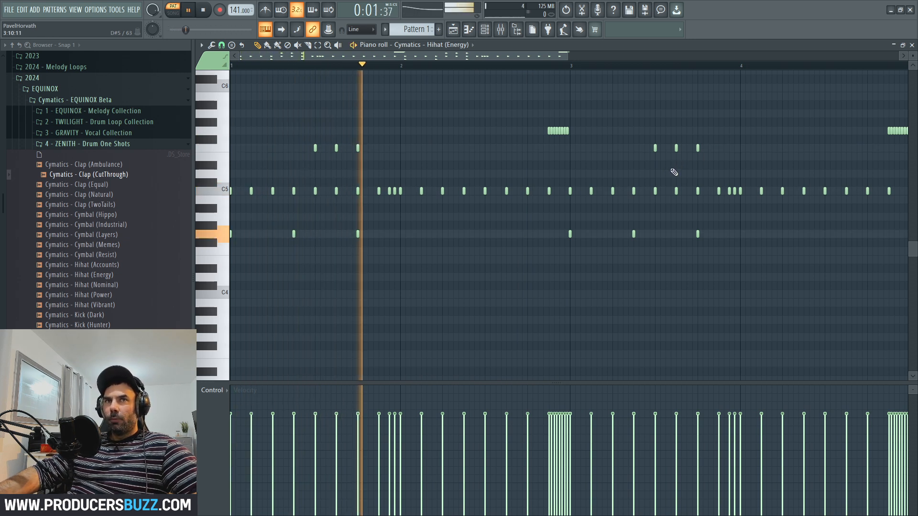
left_click_drag(574, 57, 698, 56)
key("space")
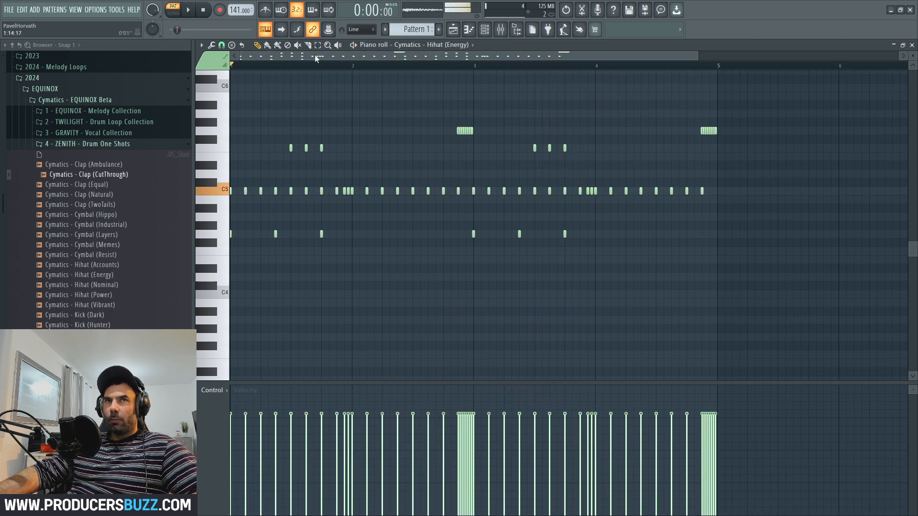
Select all Hihat (Energy) notes and load the 16_hihat 1 groove template in the quantizer
left_click_drag(780, 103, 232, 265)
left_click(201, 44)
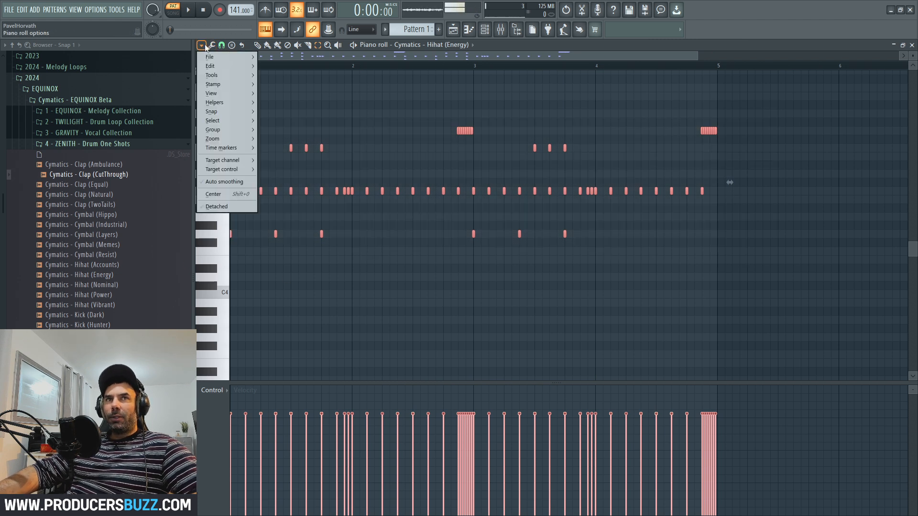
left_click(212, 45)
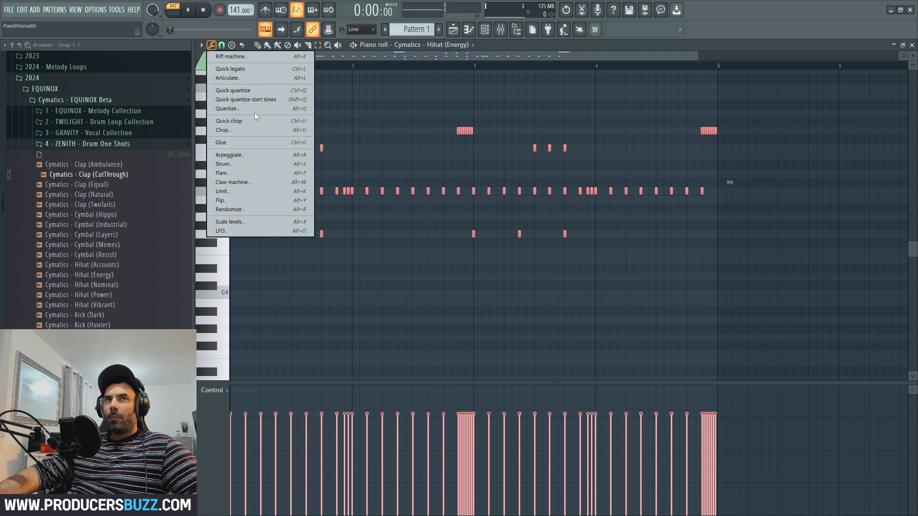
left_click(231, 110)
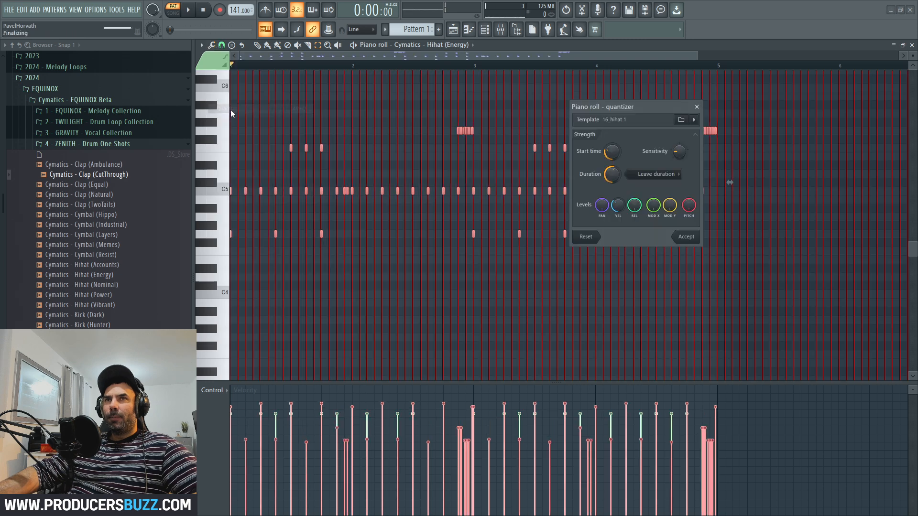
left_click(681, 121)
left_click_drag(645, 108, 569, 62)
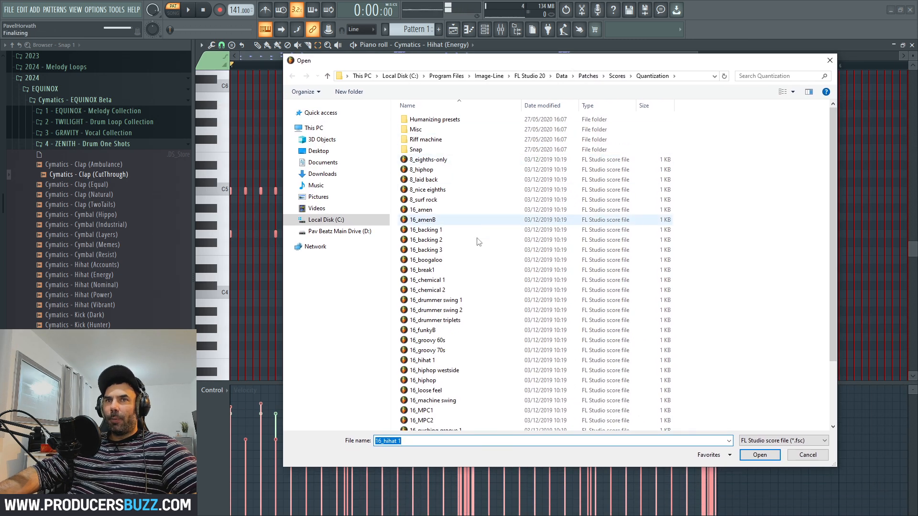
left_click(428, 363)
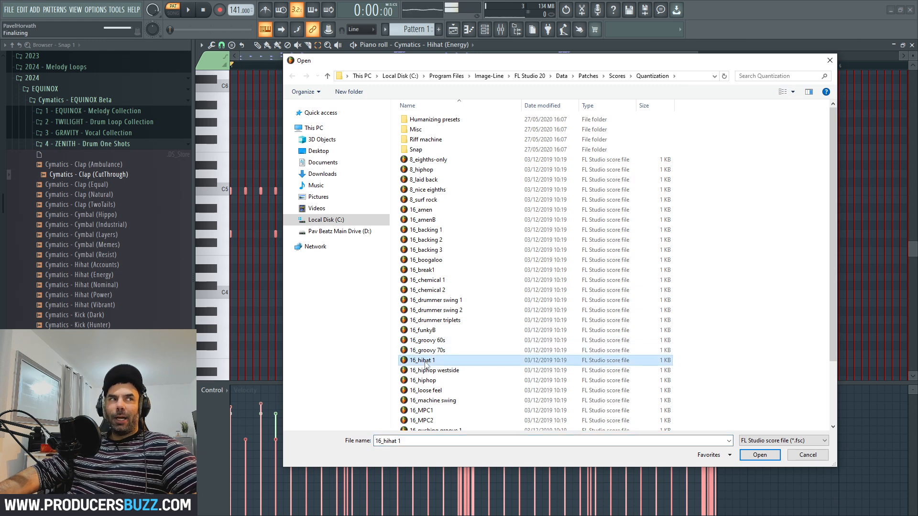
double_click(425, 361)
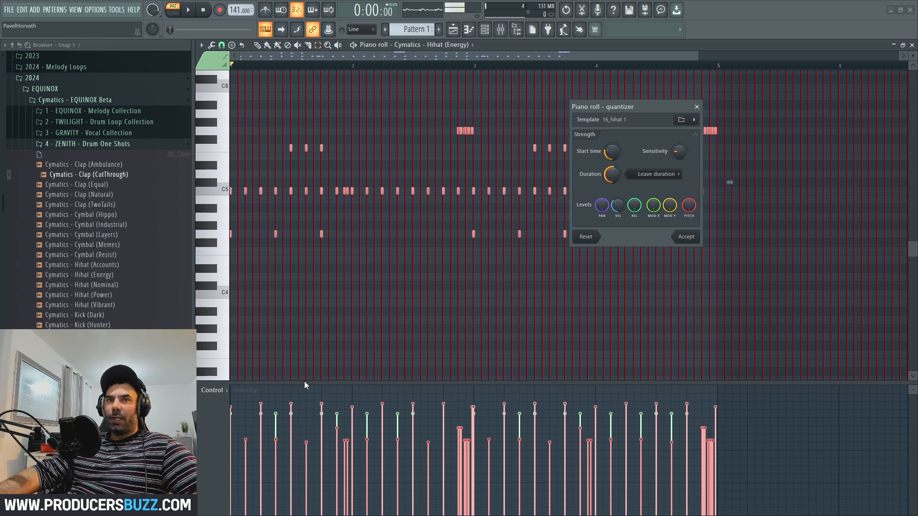
Play the pattern with the groove template active and accept the quantization of the hi-hat notes
key("space")
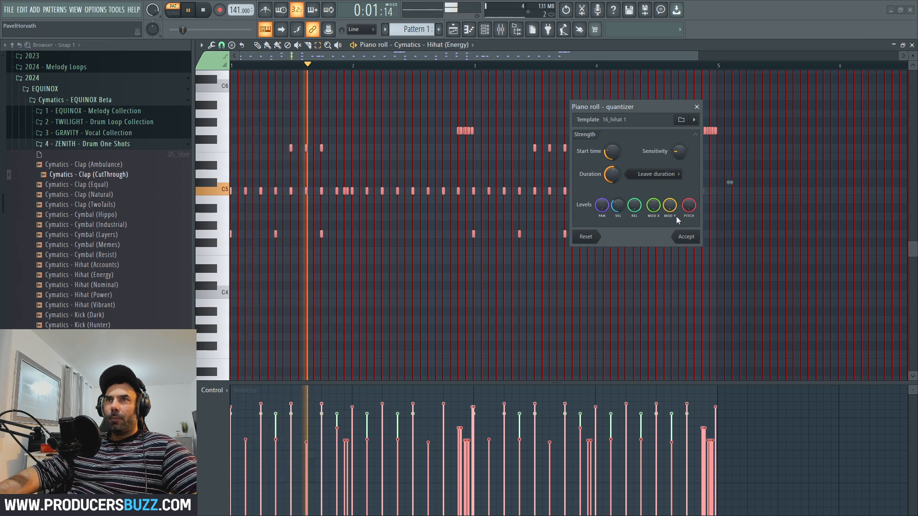
left_click(689, 239)
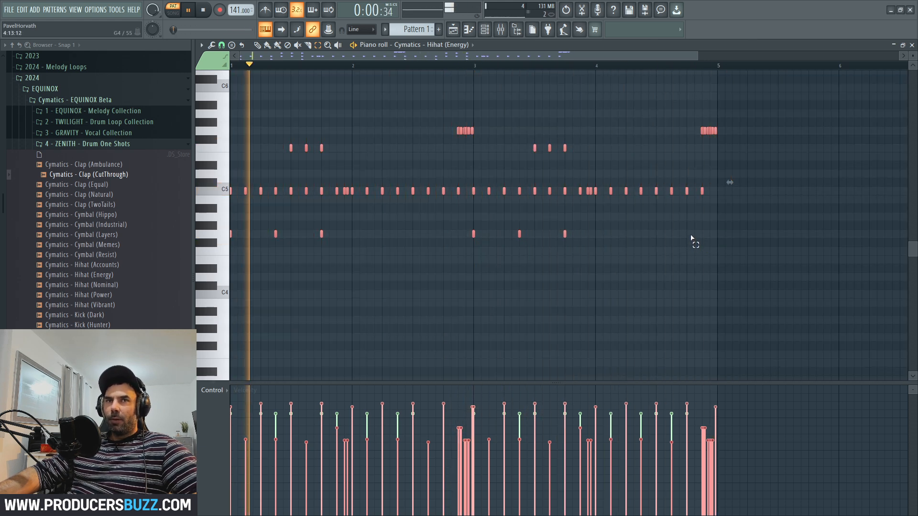
key("space")
Show the note pan values and pan the first hi-hat notes of bar 1 alternately to opposite sides
left_click(216, 391)
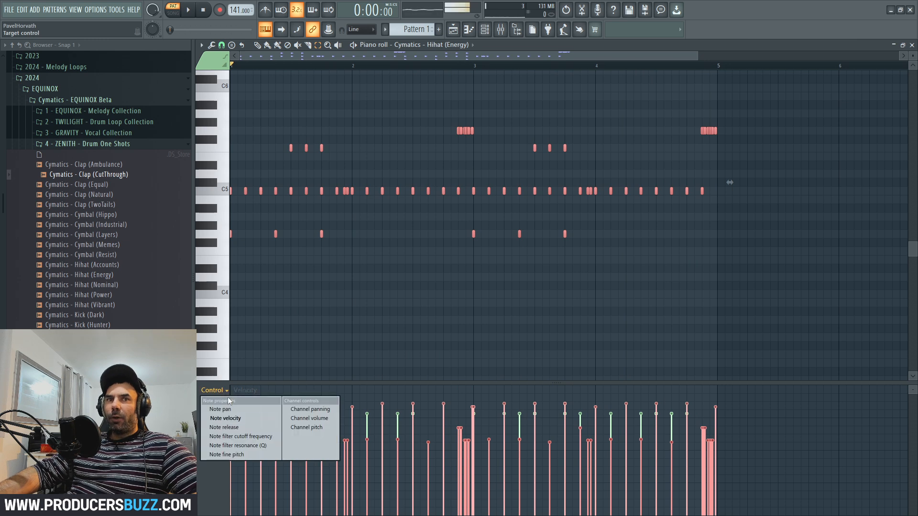
left_click(225, 409)
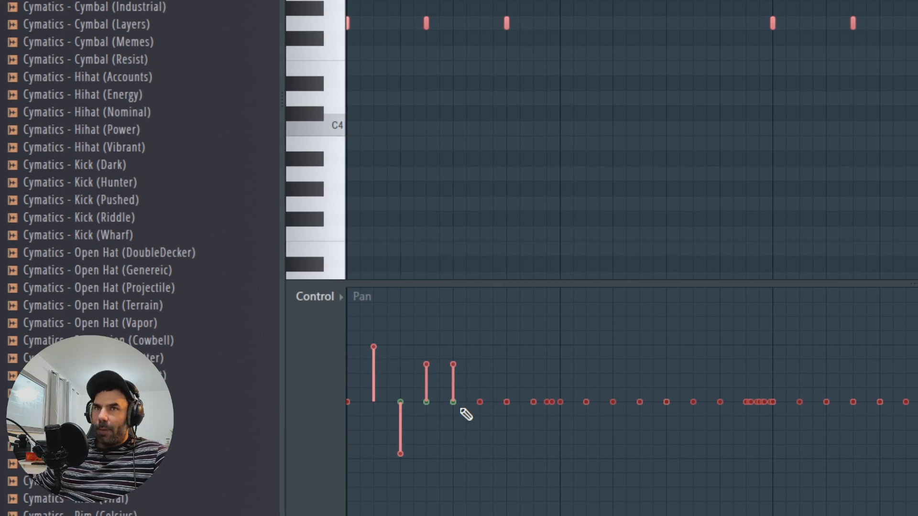
left_click_drag(466, 415, 451, 458)
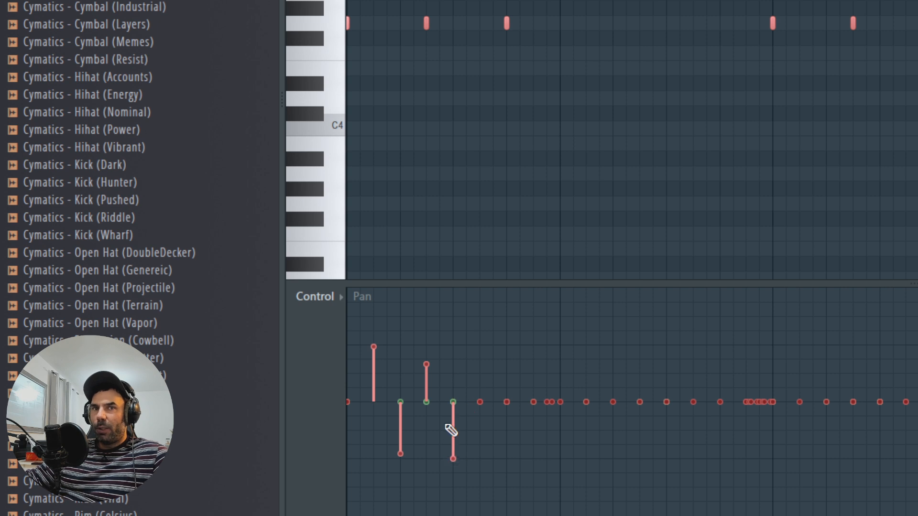
left_click_drag(430, 367, 427, 352)
left_click_drag(480, 401, 488, 352)
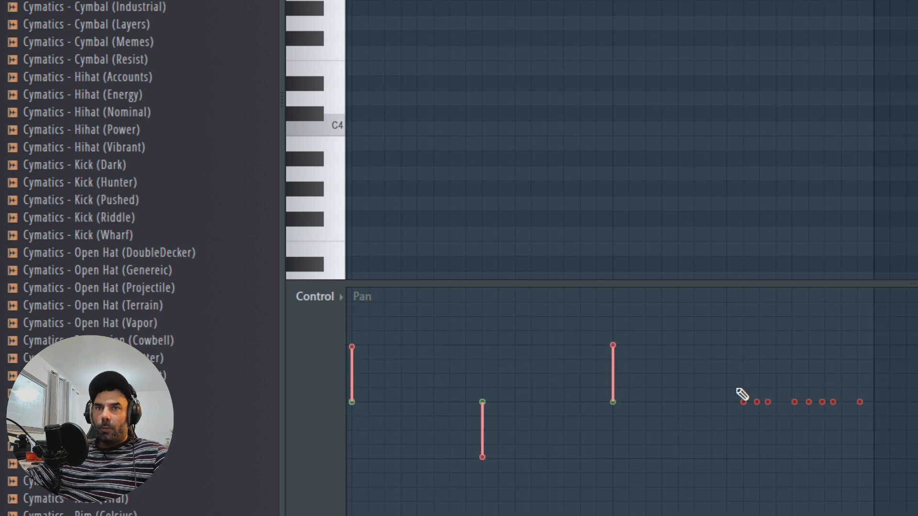
Pan the notes of the hi-hat roll at the end of bar 4 alternately to opposite sides and close the piano roll
left_click(743, 459)
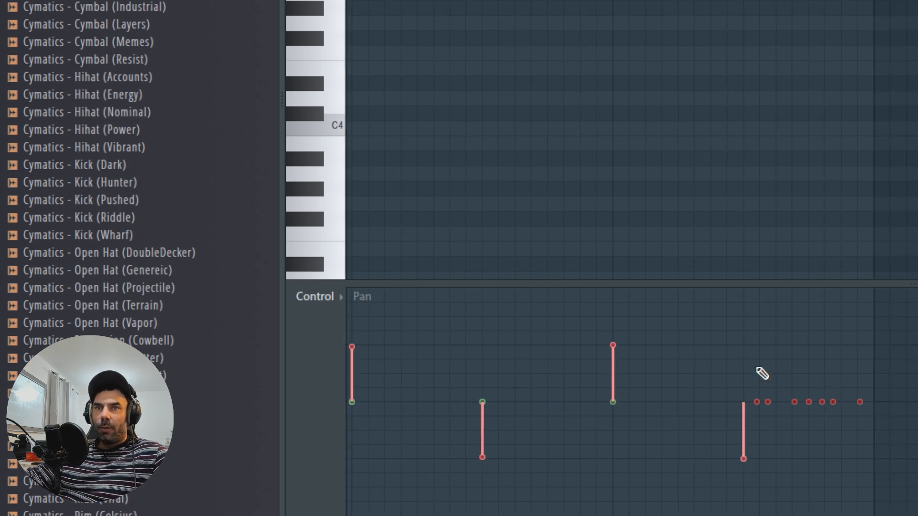
left_click(757, 345)
left_click(767, 452)
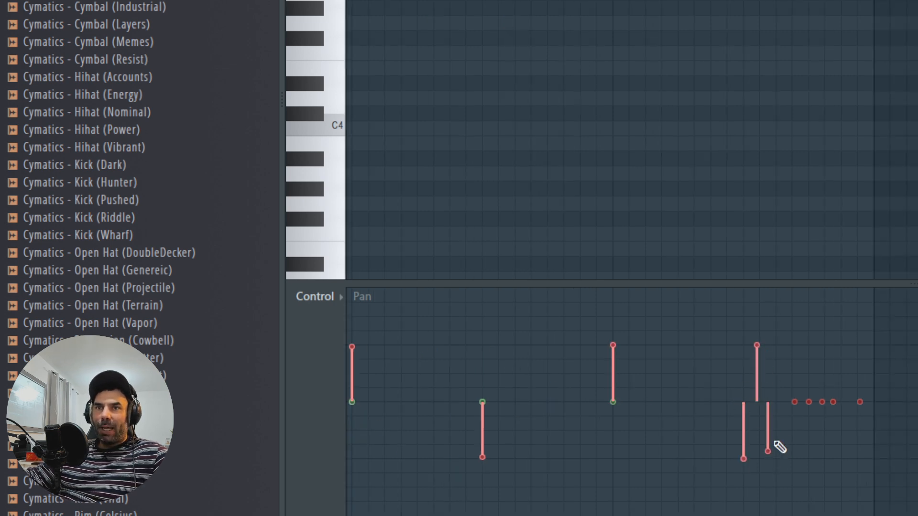
left_click(795, 352)
left_click(808, 453)
left_click(822, 357)
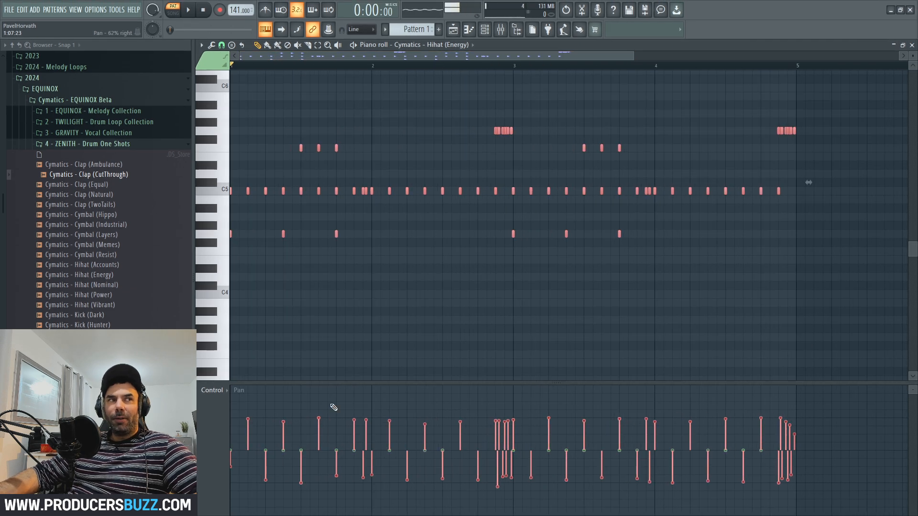
left_click(912, 44)
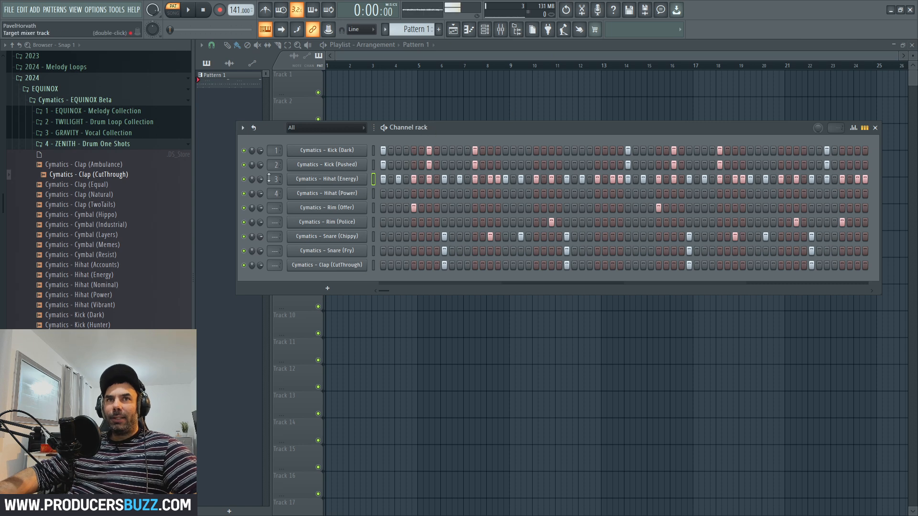
Listen to the Hihat (Energy) notes in the piano roll and to the full pattern in the channel rack
right_click(334, 179)
left_click(392, 179)
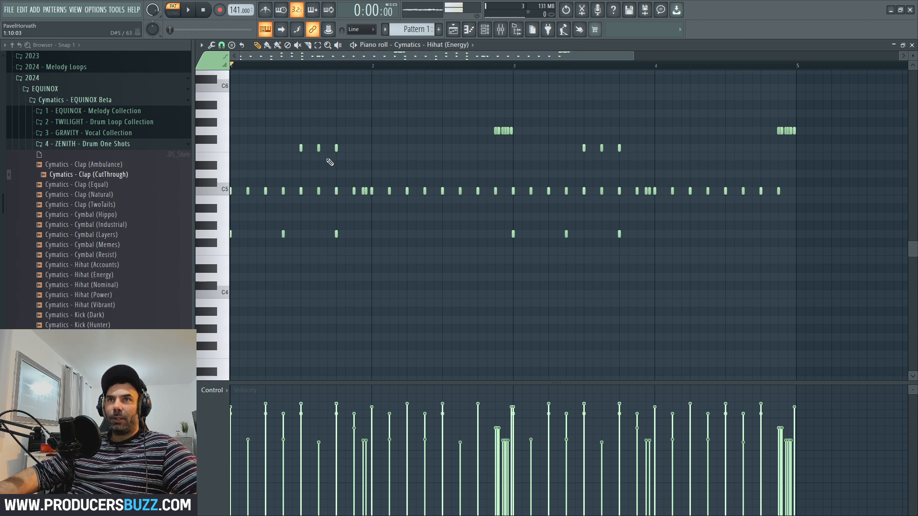
key("space")
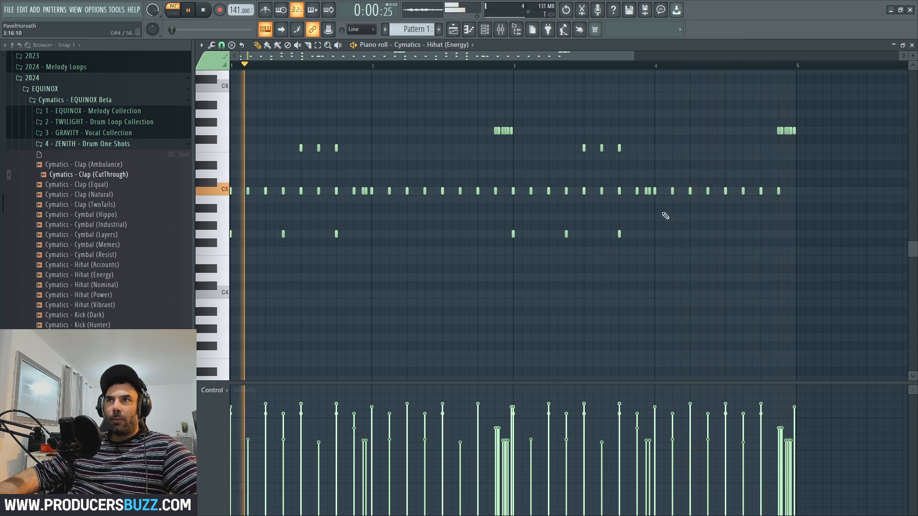
left_click(912, 45)
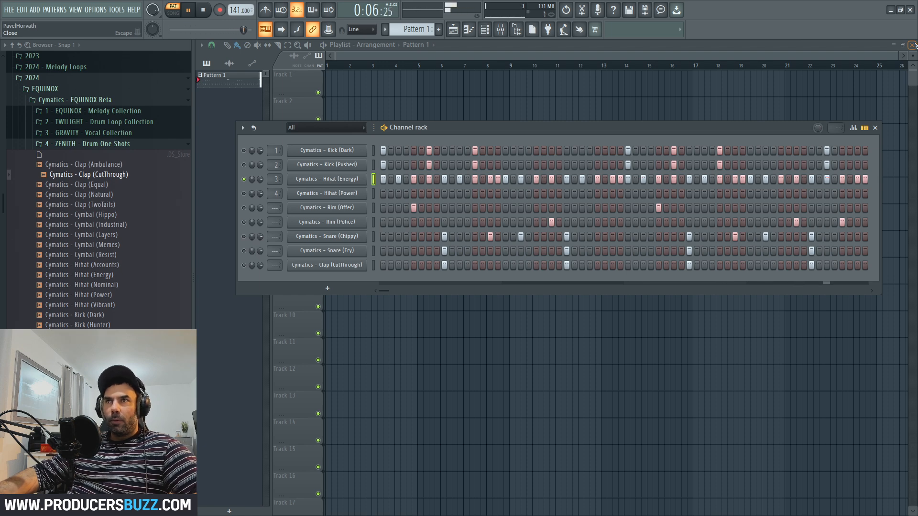
key("space")
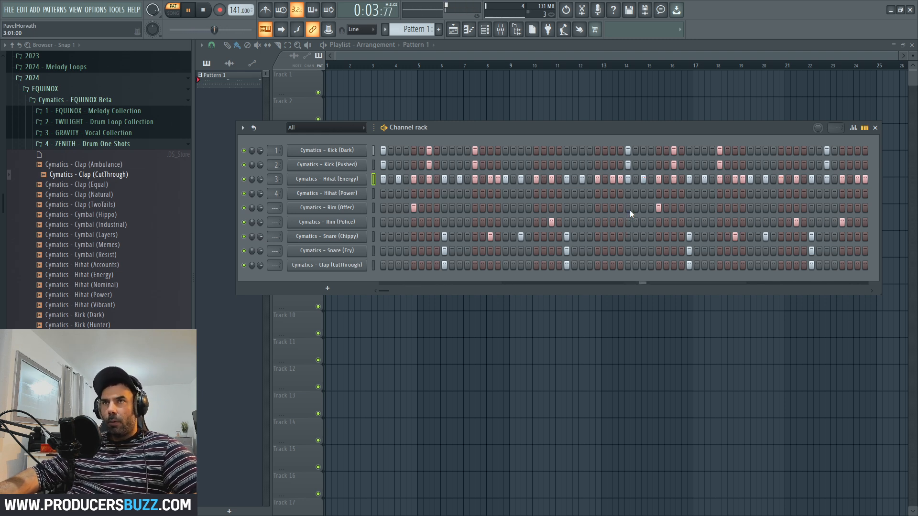
key("space")
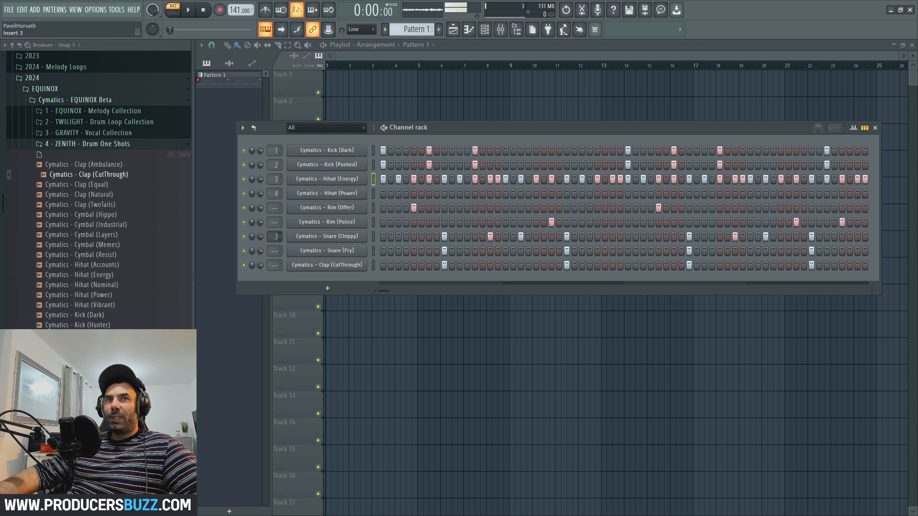
Route Snare (Chippy), Snare (Fry) and Clap (CutThrough) to mixer track 2 and clear the routing of the kicks and hi-hats
scroll(275, 251, "up", 1)
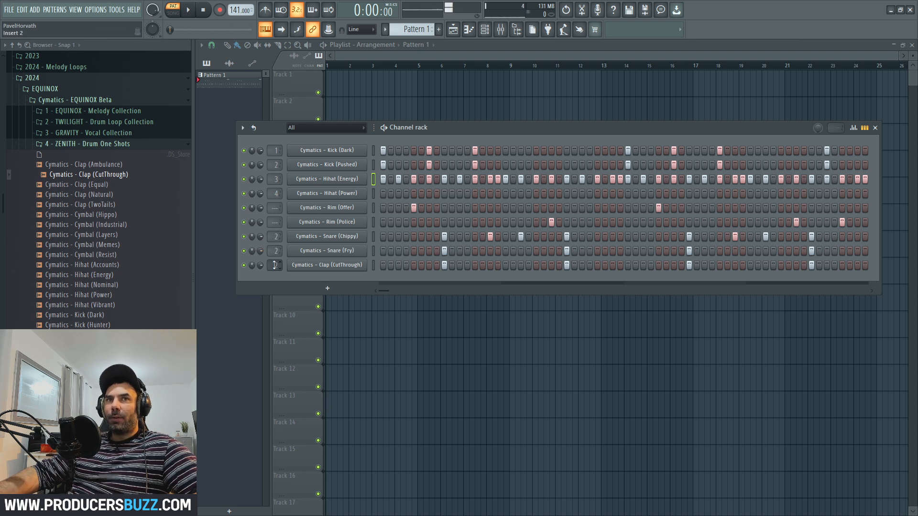
scroll(276, 179, "down", 3)
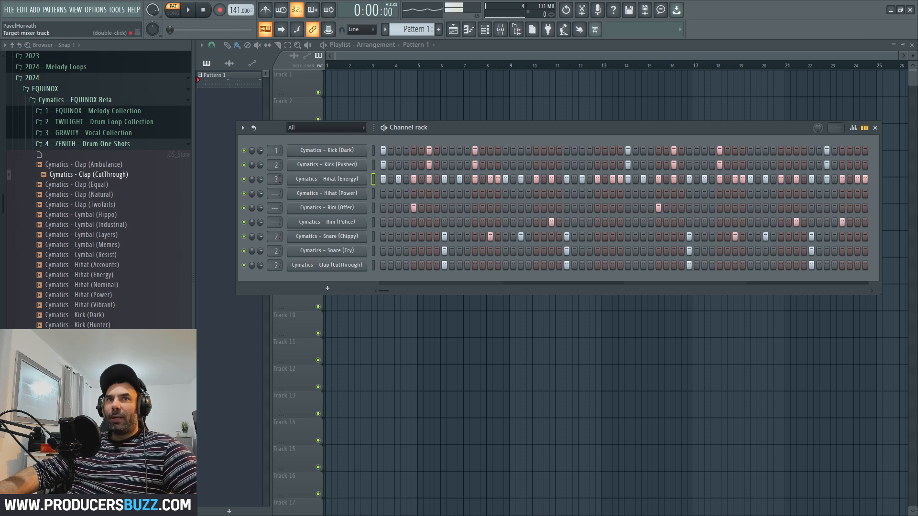
scroll(276, 165, "down", 2)
scroll(276, 150, "down", 1)
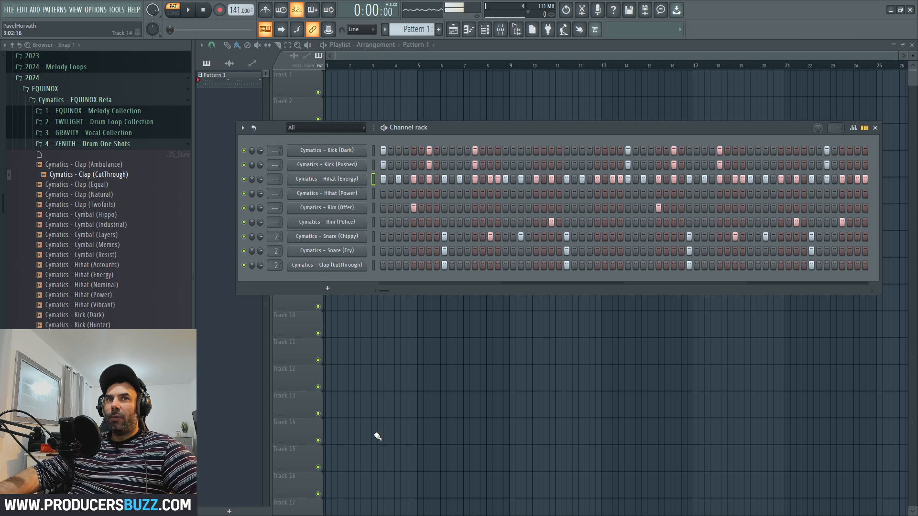
Open the mixer and rename Insert 2 as snare
key("F9")
key("space")
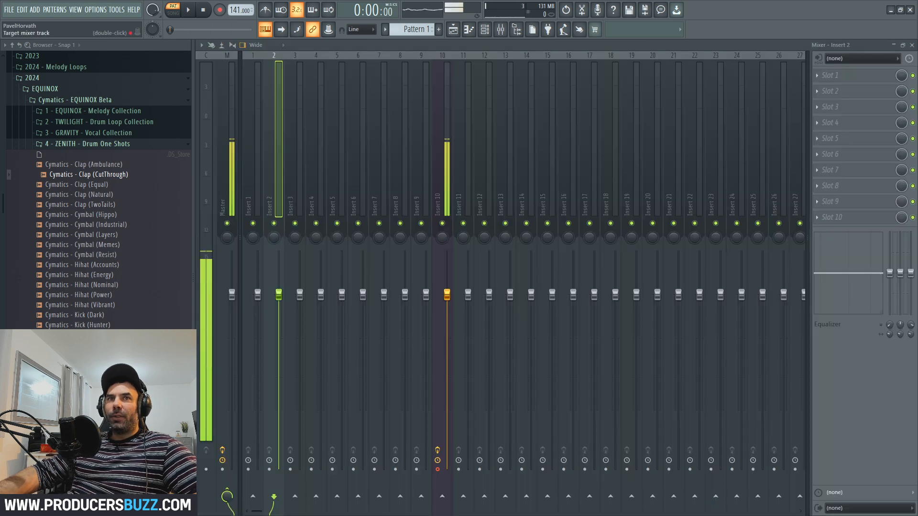
key("space")
right_click(278, 187)
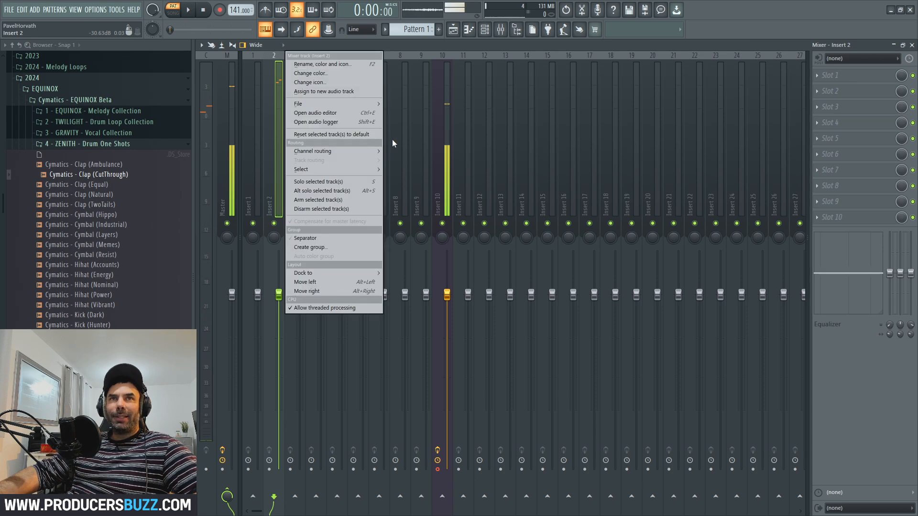
left_click(333, 64)
type("sna")
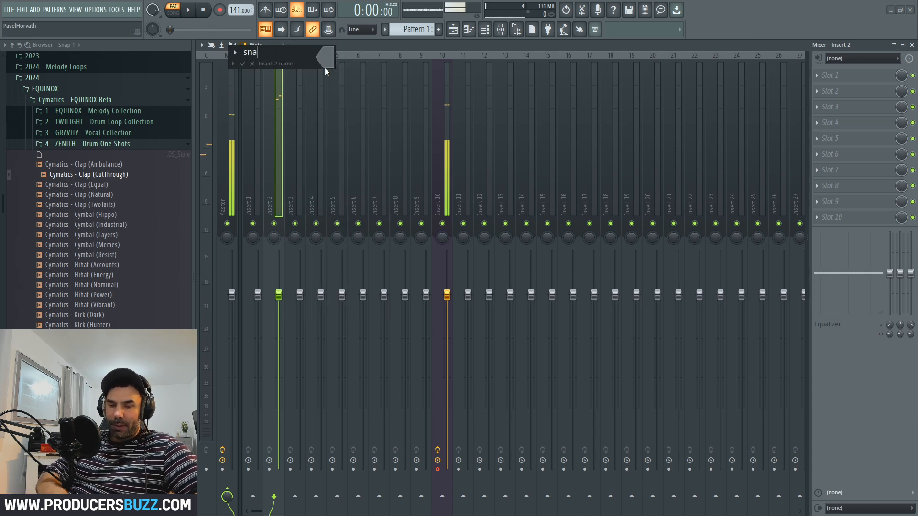
type("re")
key("Return")
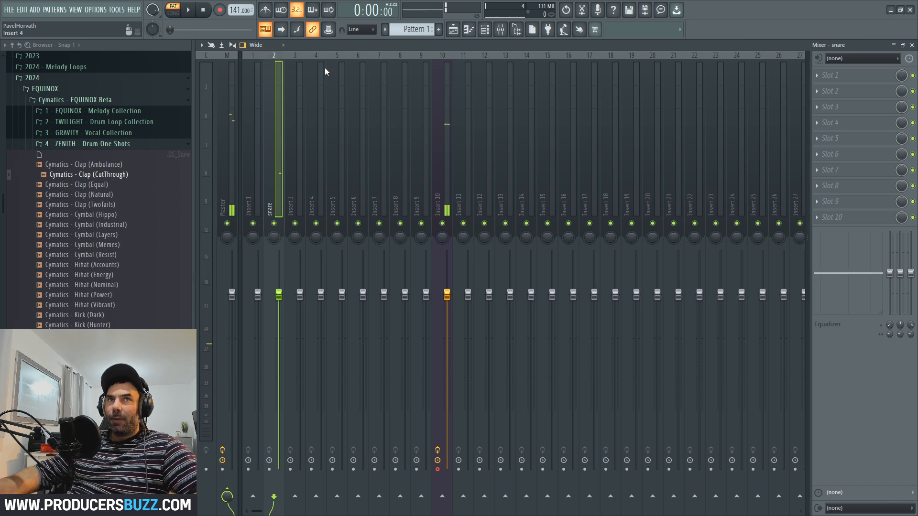
Add the TDR Molotok compressor to slot 1 of the snare mixer track
left_click(829, 81)
left_click(811, 74)
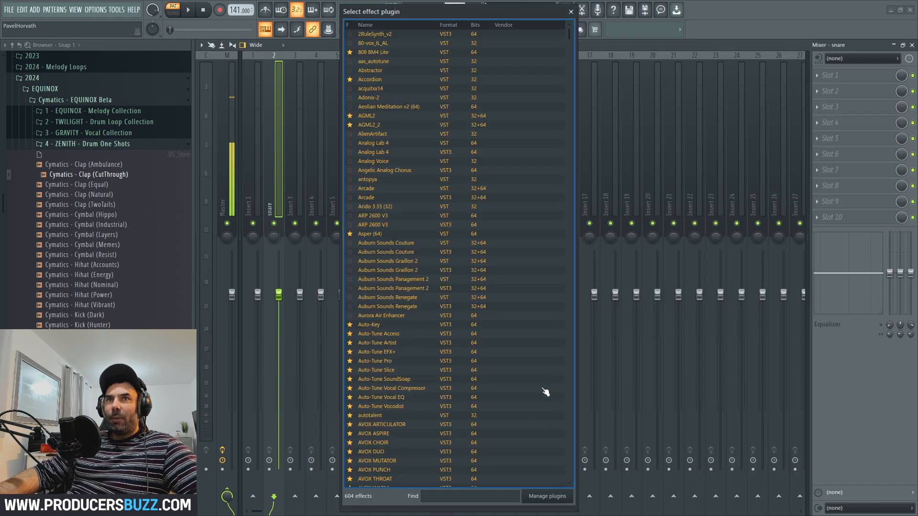
type("TDR")
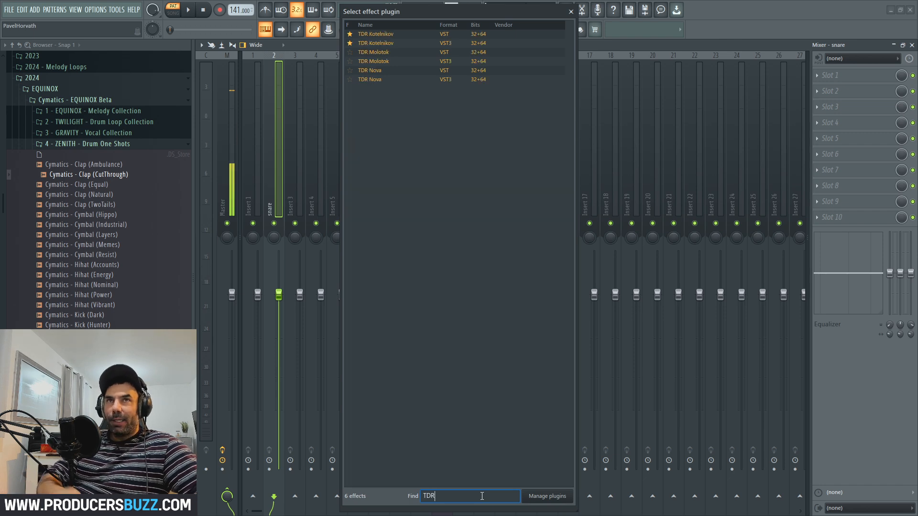
double_click(384, 54)
left_click_drag(511, 168, 522, 91)
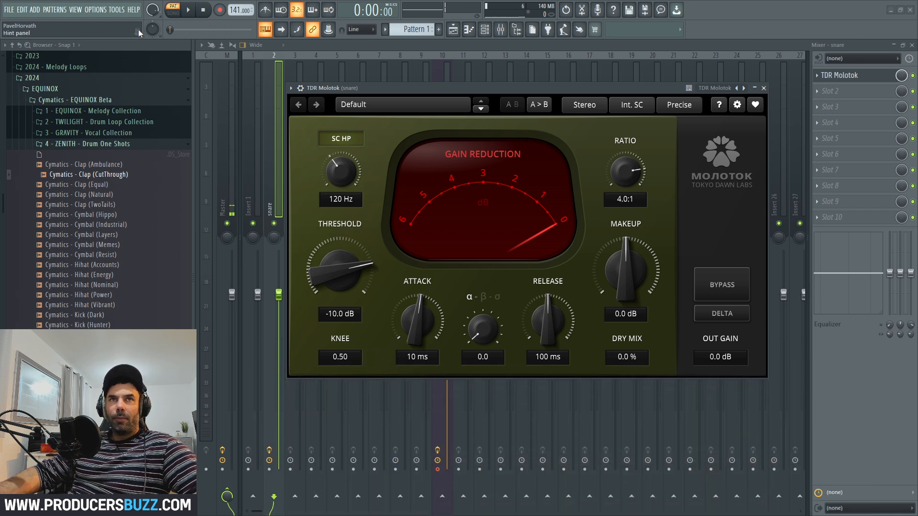
With the pattern playing, set Molotok's attack to 15 ms, release to 138 ms and makeup gain to 1.5 dB
left_click(188, 9)
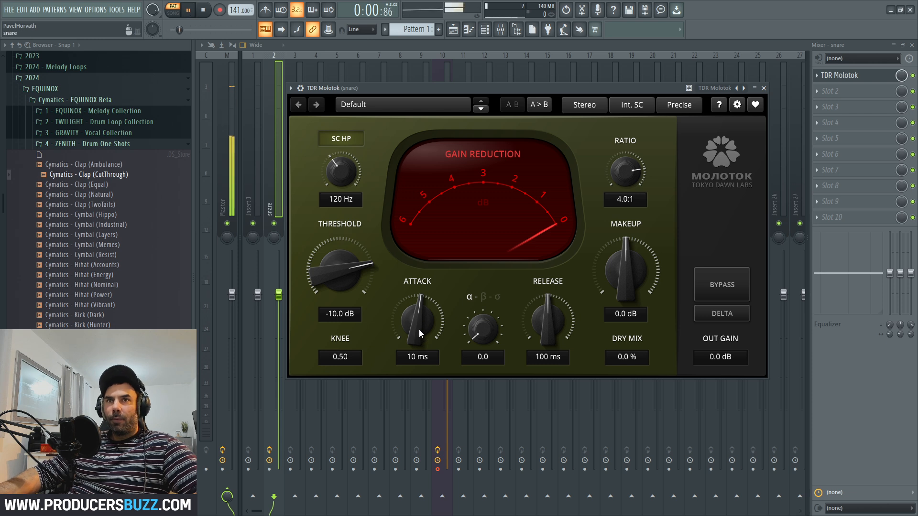
left_click_drag(418, 325, 418, 318)
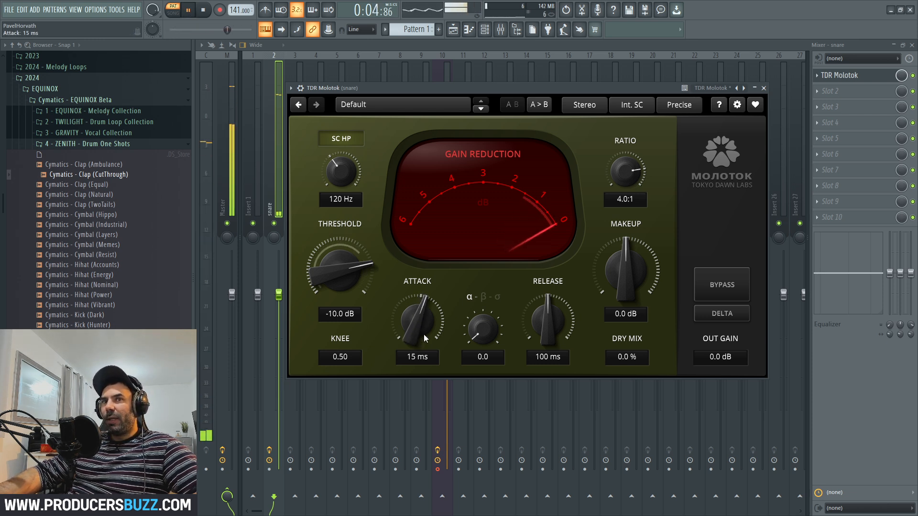
left_click_drag(550, 317, 551, 298)
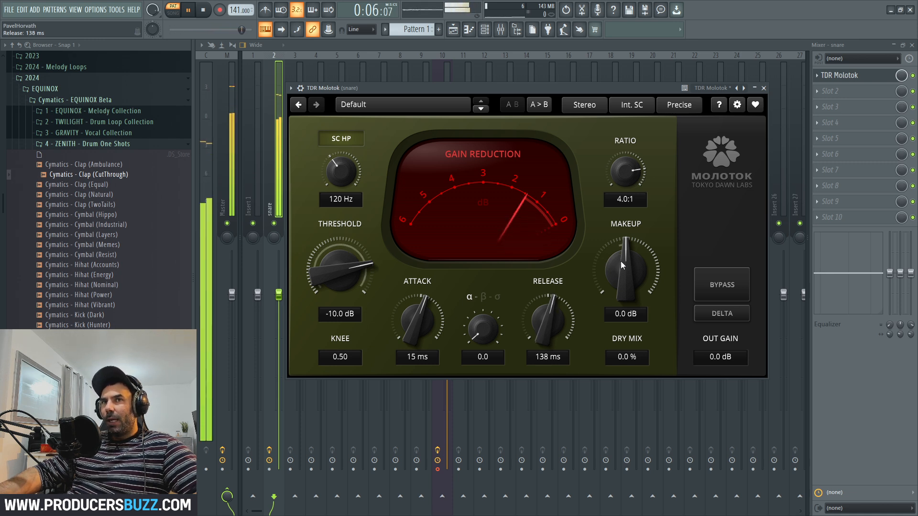
left_click_drag(627, 271, 627, 263)
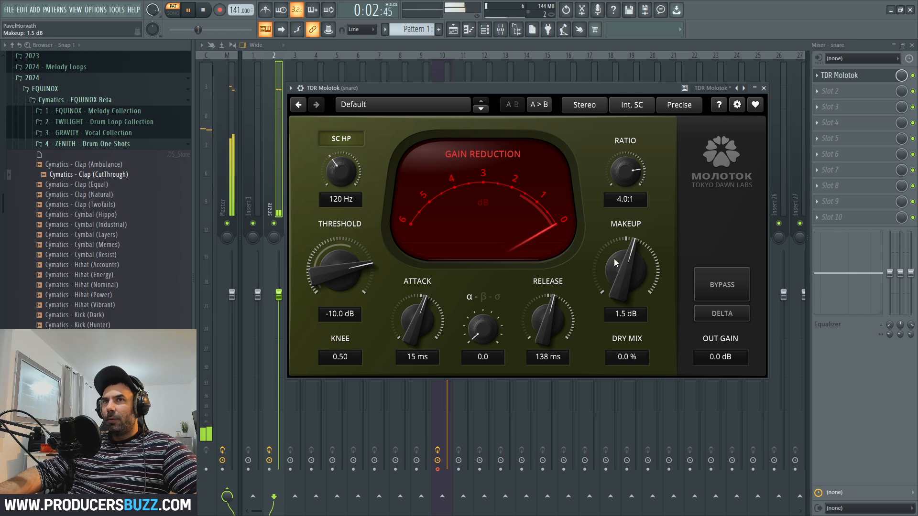
Add the Ozone 11 Equalizer to slot 2 of the snare mixer track
left_click(832, 91)
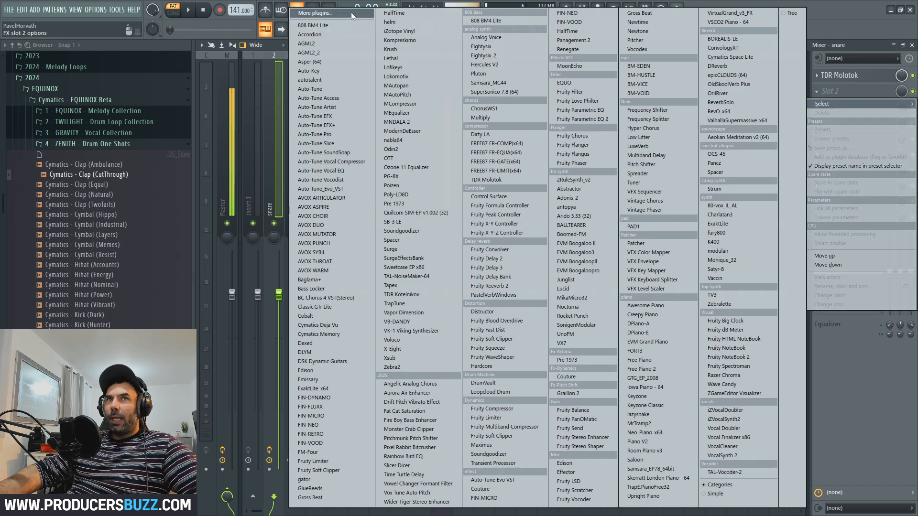
left_click(314, 13)
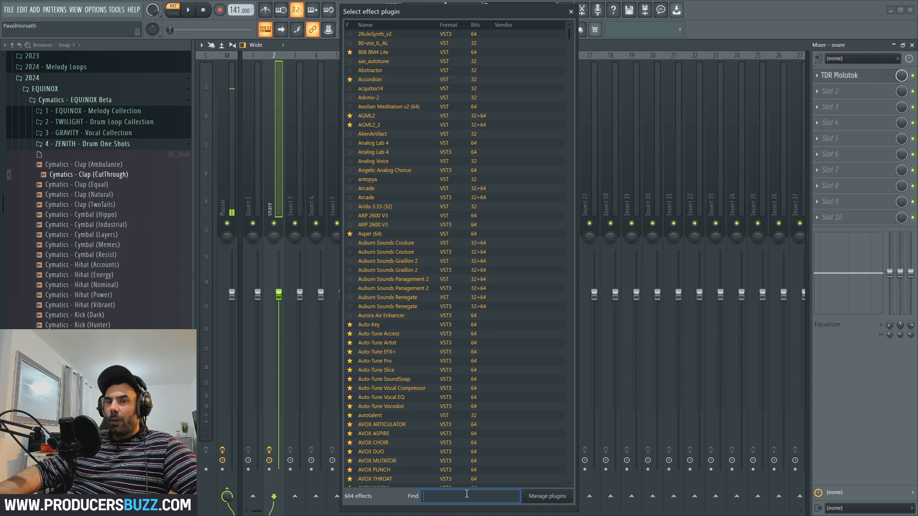
type("ozo")
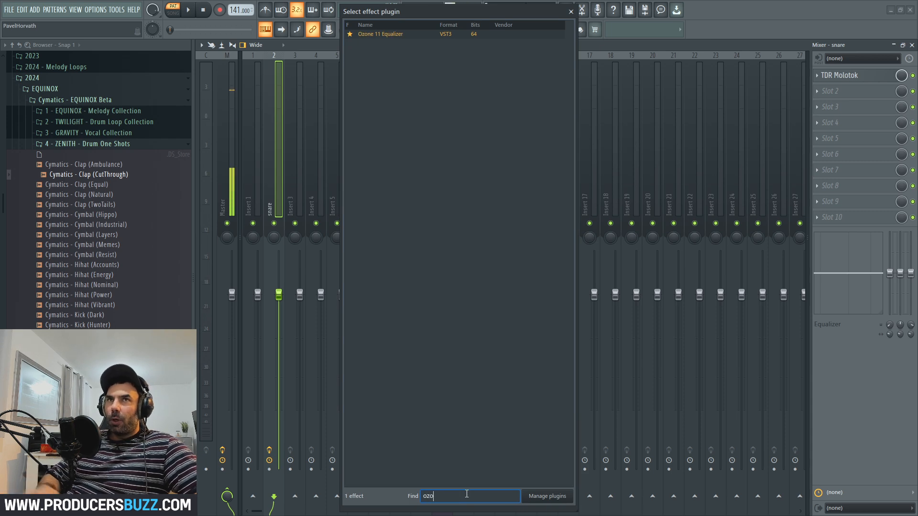
left_click(391, 34)
double_click(391, 35)
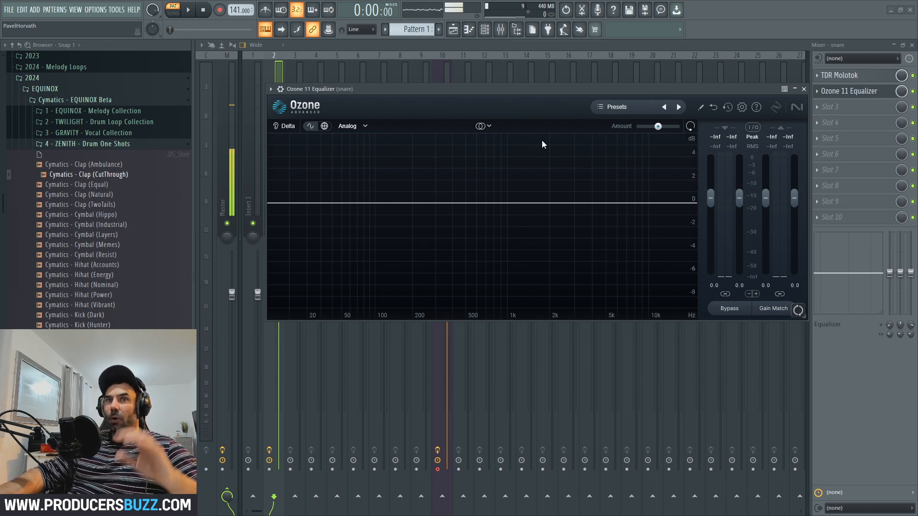
Load the Clear Midrange preset in the Ozone 11 Equalizer, audition it with the pattern and close the plugin
left_click(625, 107)
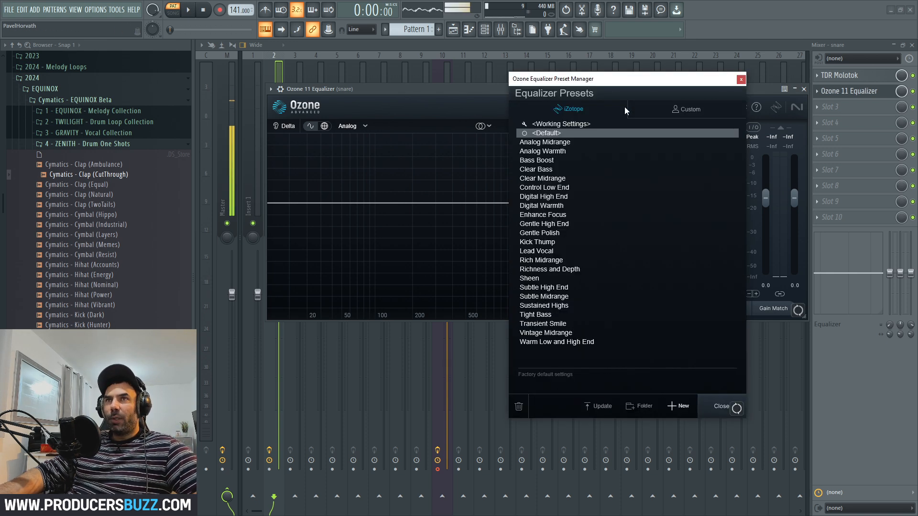
left_click(547, 180)
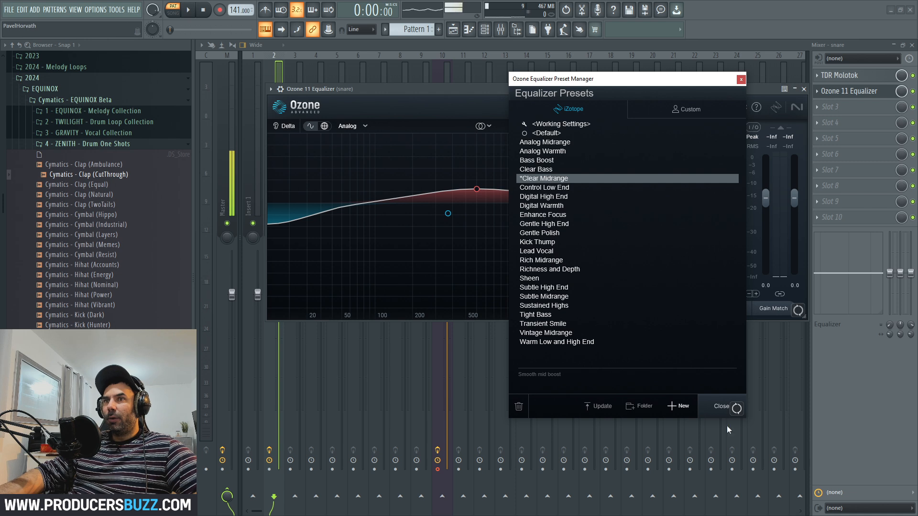
left_click(740, 81)
key("space")
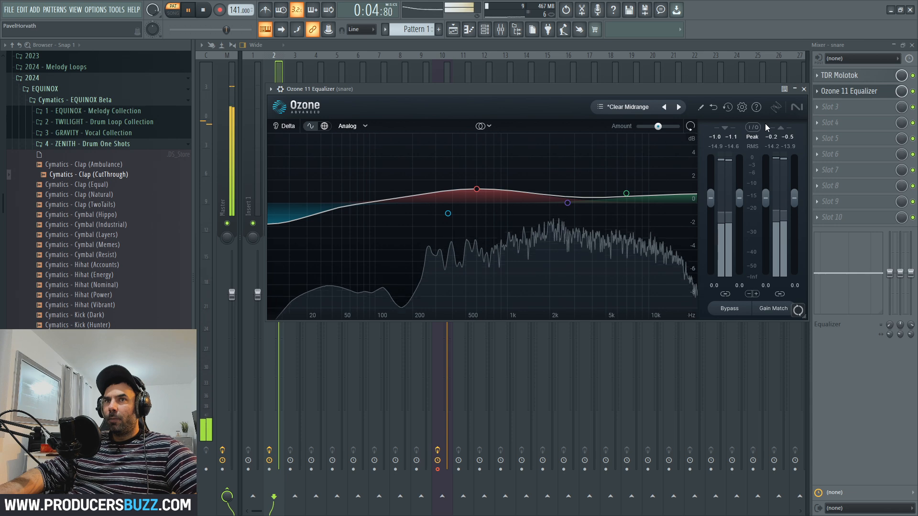
left_click(804, 90)
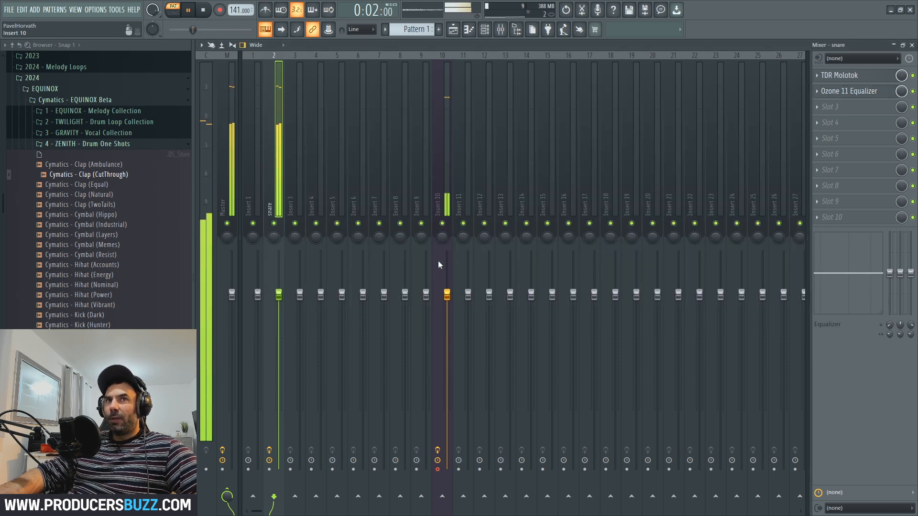
key("space")
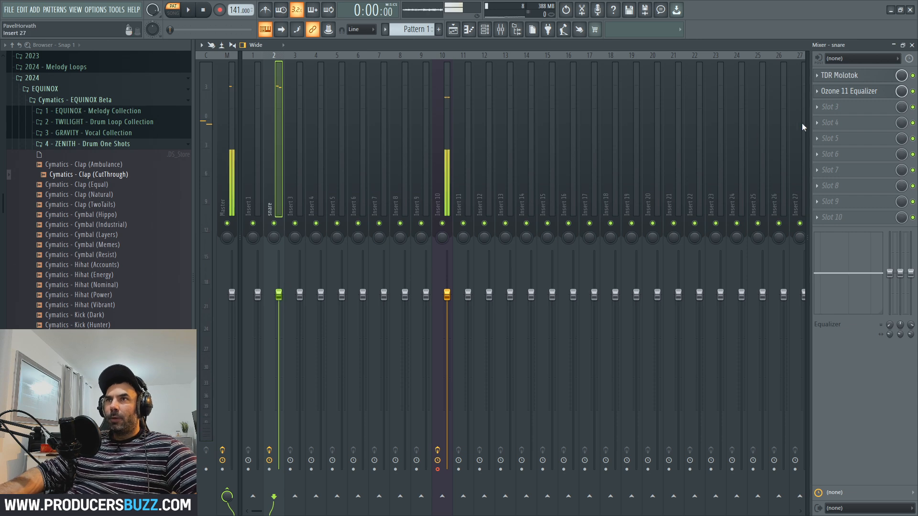
Compare the snare sound with TDR Molotok and Ozone 11 Equalizer bypassed and with both enabled
left_click(912, 76)
key("space")
left_click(913, 92)
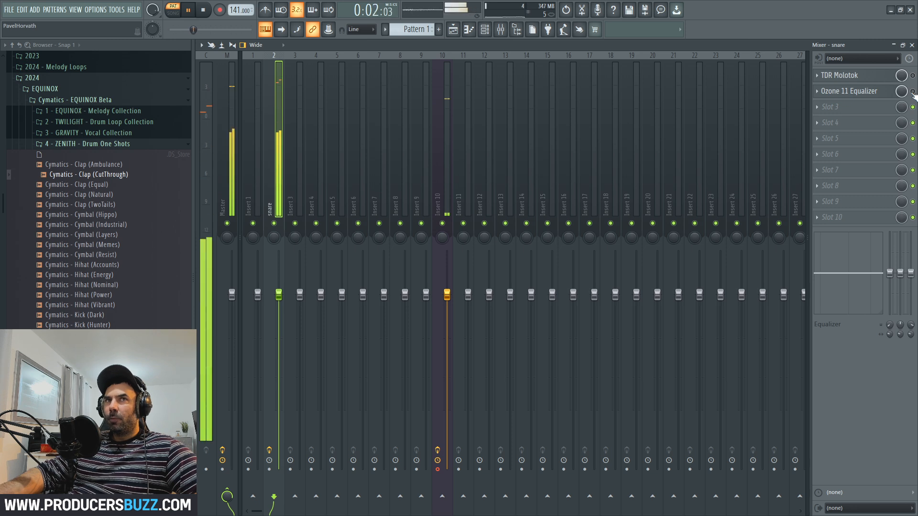
key("space")
left_click(913, 75)
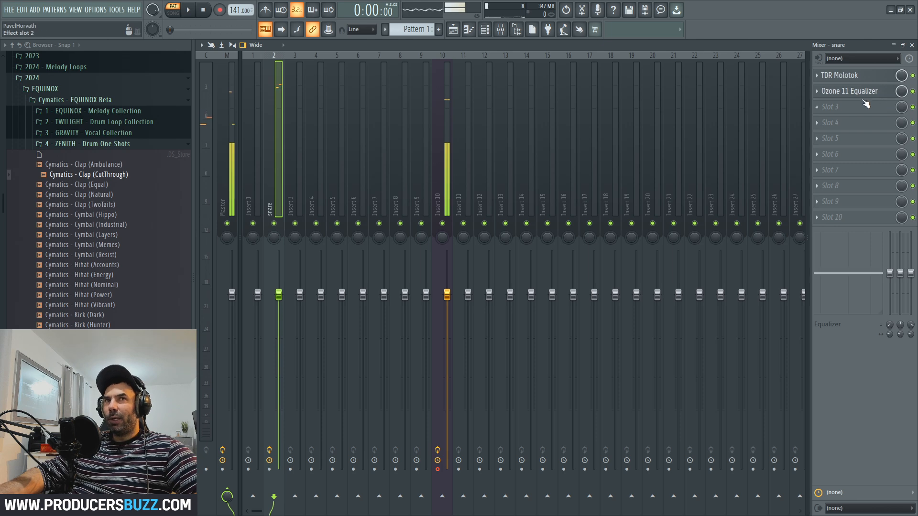
key("space")
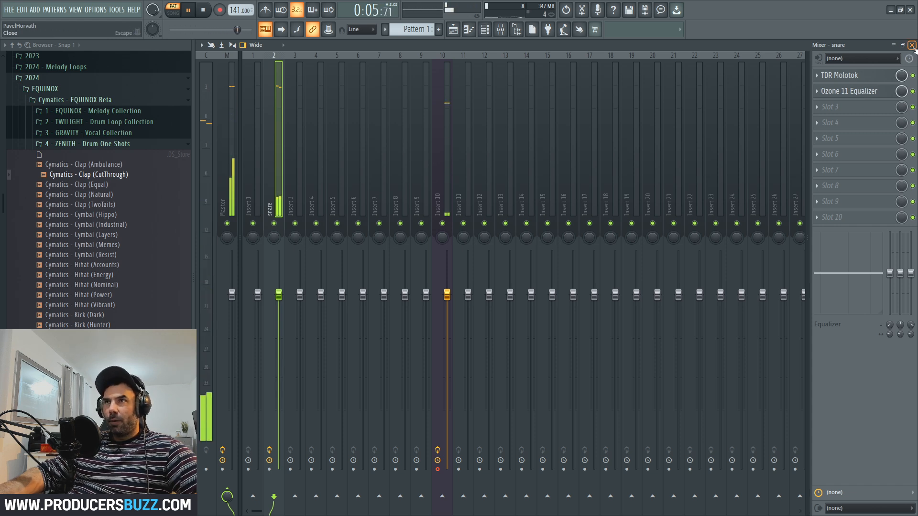
key("space")
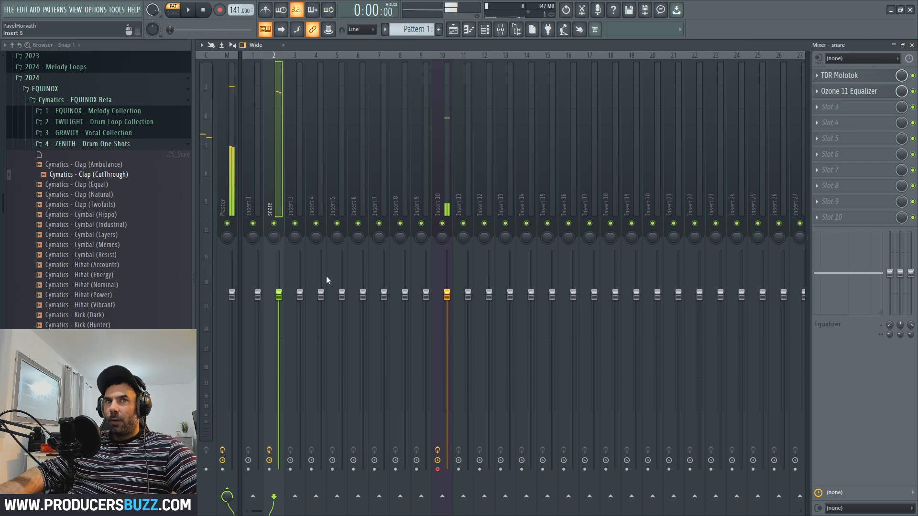
Lower the snare mixer track's level to -0.5 dB and listen to the pattern with the channel rack showing
left_click_drag(280, 295, 281, 299)
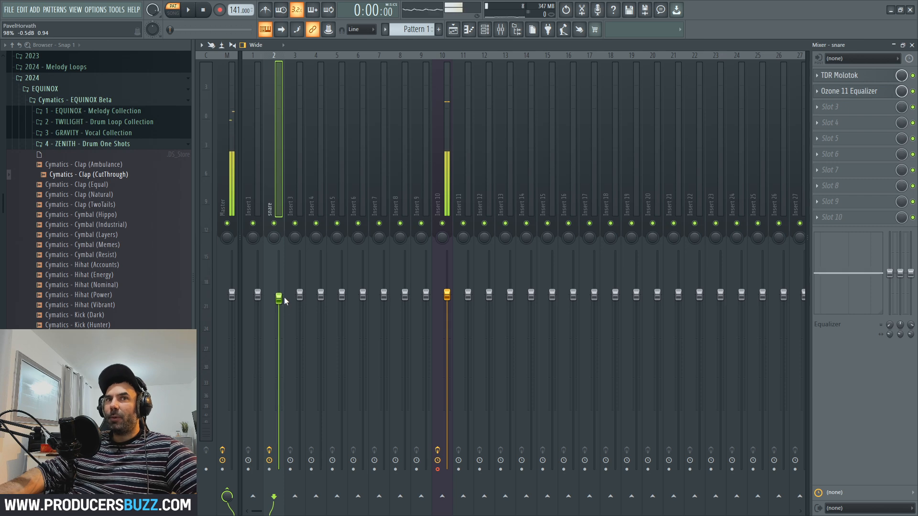
left_click(912, 45)
key("space")
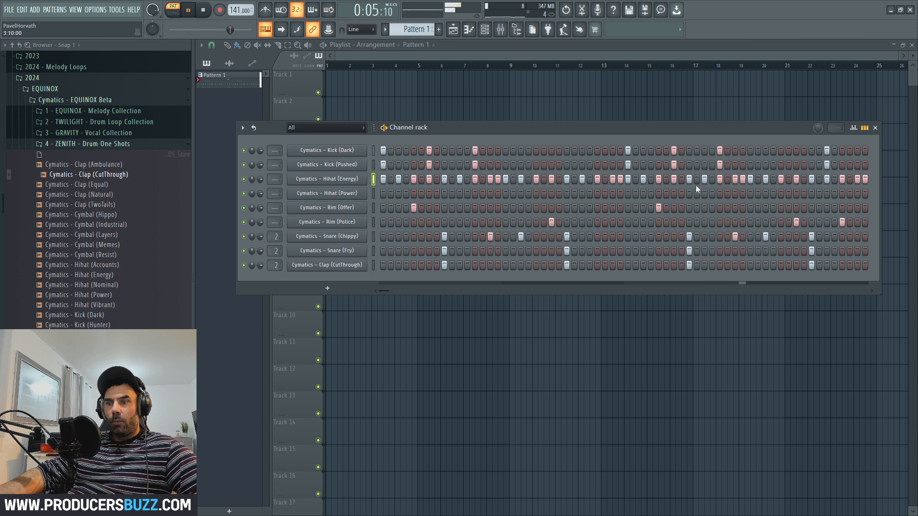
key("space")
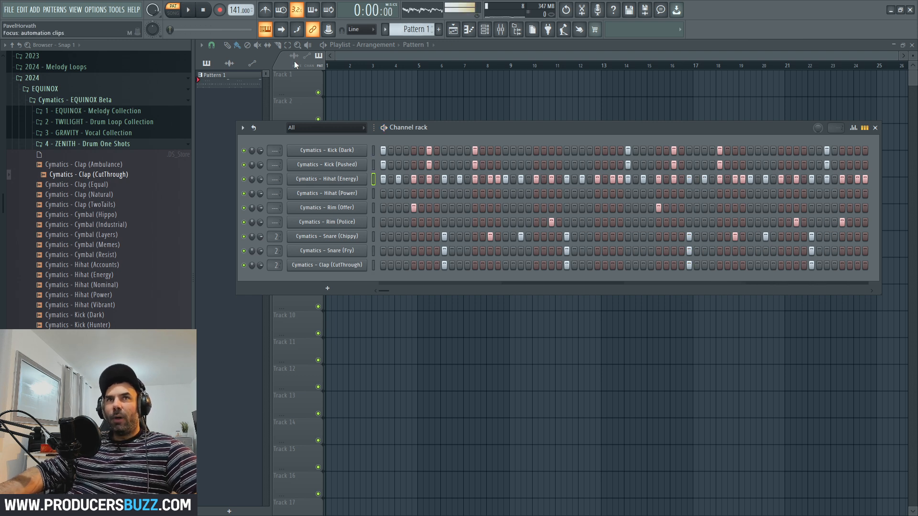
Clone Pattern 1 and remove steps 7, 13, 39 and 45 from both kick channels in the clone
left_click(418, 27)
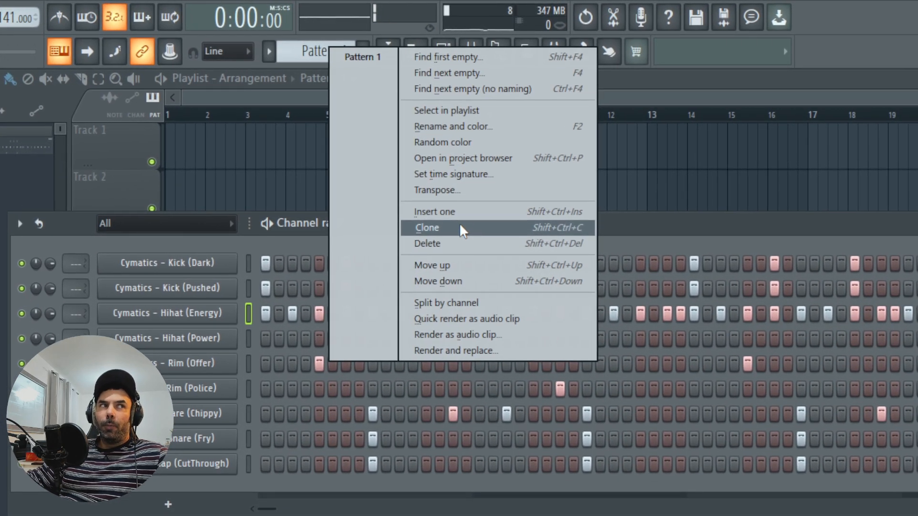
left_click(460, 227)
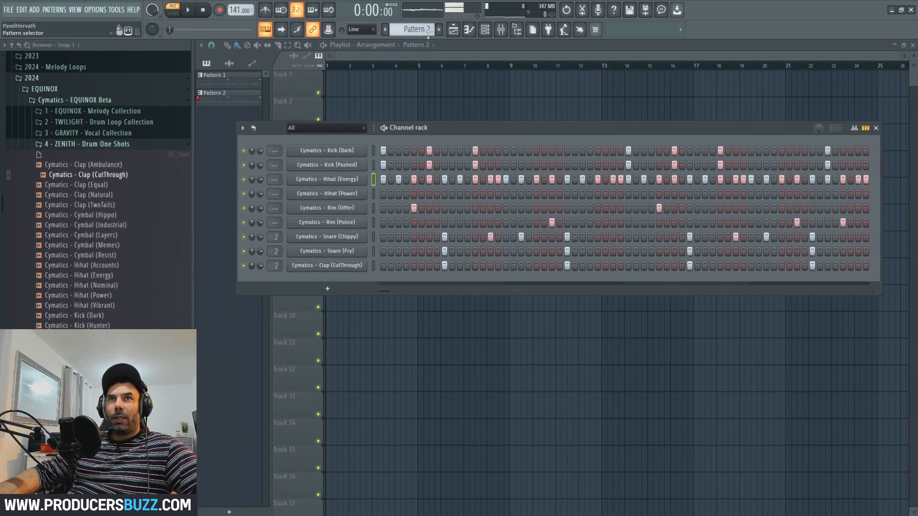
left_click_drag(423, 29, 422, 23)
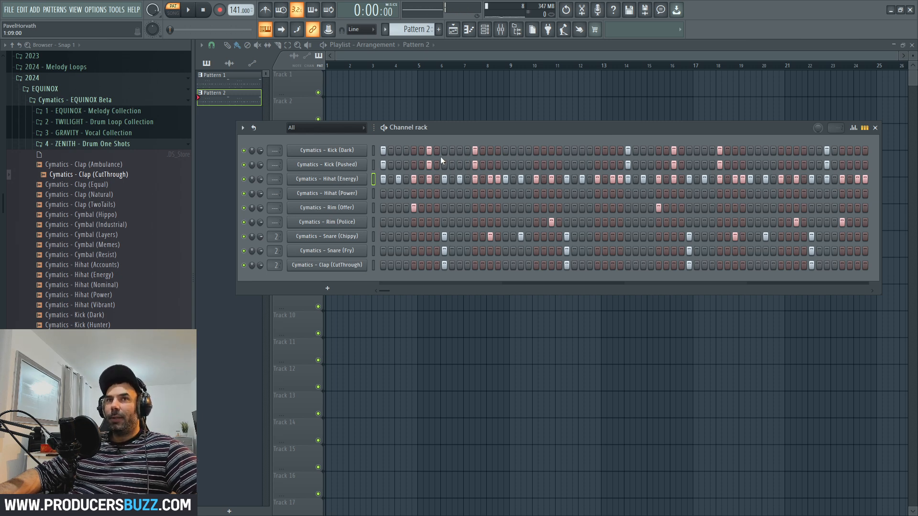
right_click(429, 151)
right_click(475, 151)
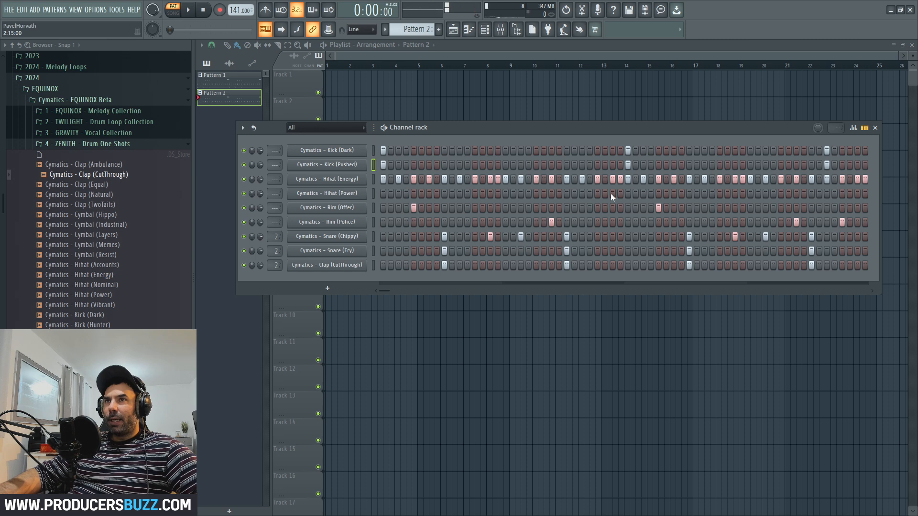
Place Pattern 1 at bar 1 and Pattern 2 at bar 5 on Track 1, and play them in song mode
left_click_drag(422, 29, 422, 24)
left_click(330, 84)
left_click(434, 88)
left_click(173, 13)
key("space")
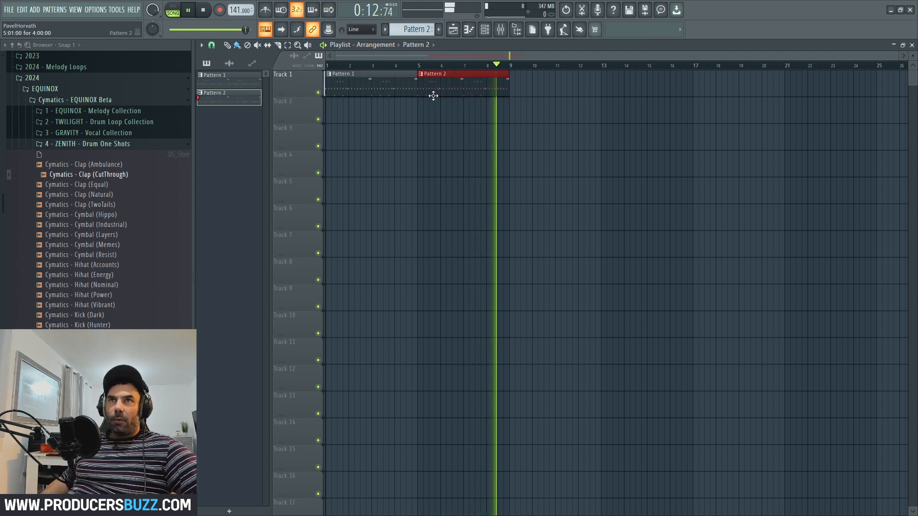
key("space")
Cut the Hihat (Energy) steps out of Pattern 2 and Pattern 1
scroll(423, 97, "up", 1)
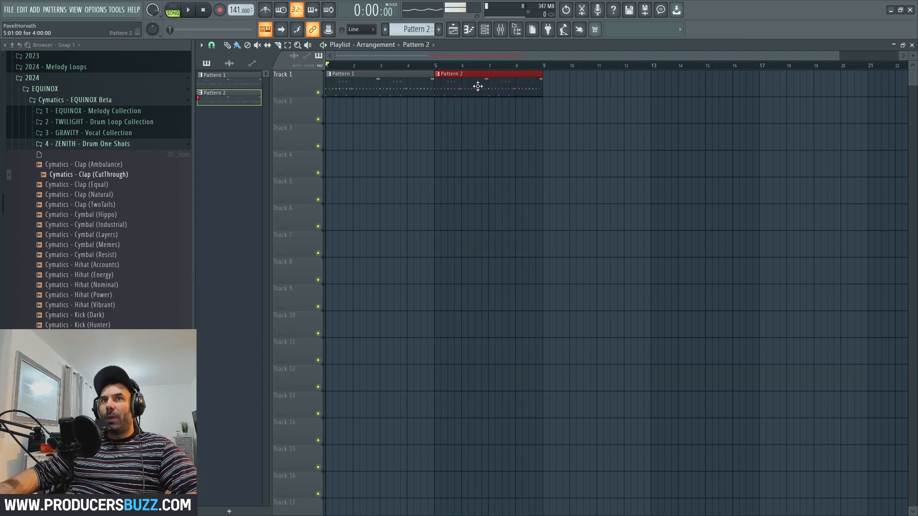
left_click(485, 30)
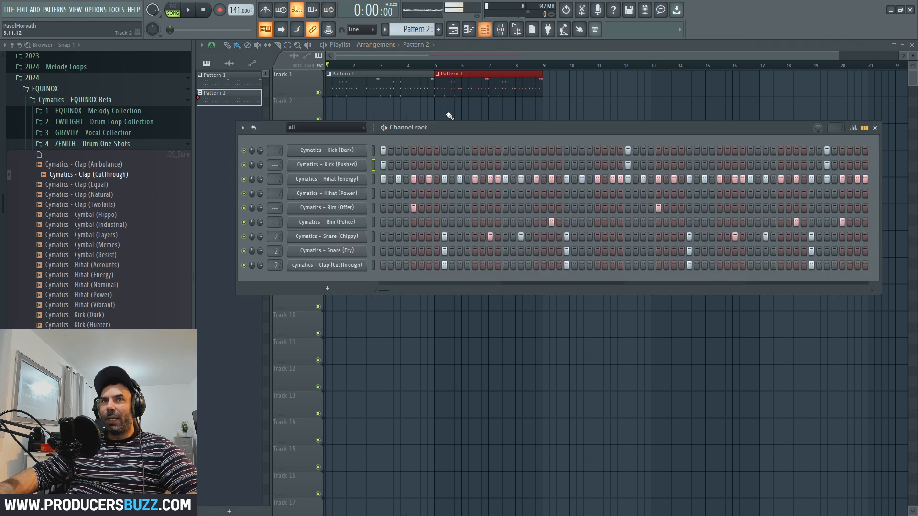
right_click(352, 183)
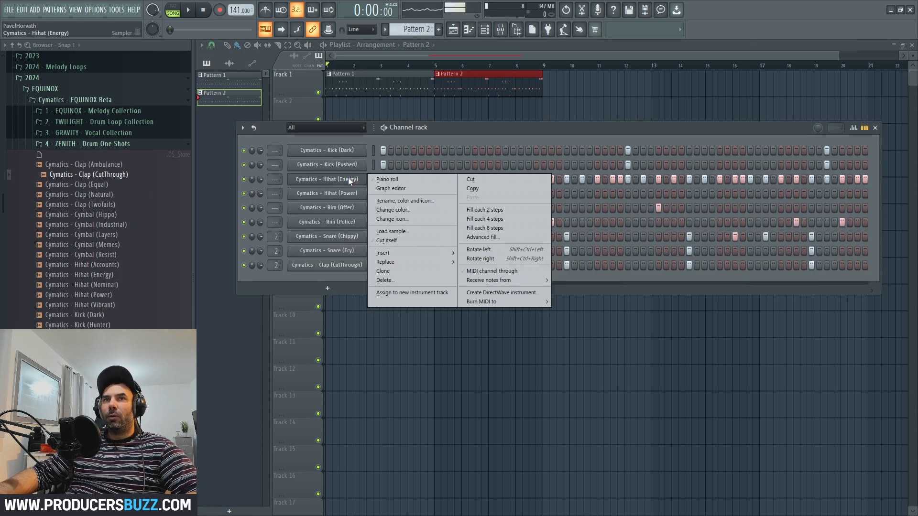
left_click(466, 177)
left_click(404, 92)
left_click(485, 30)
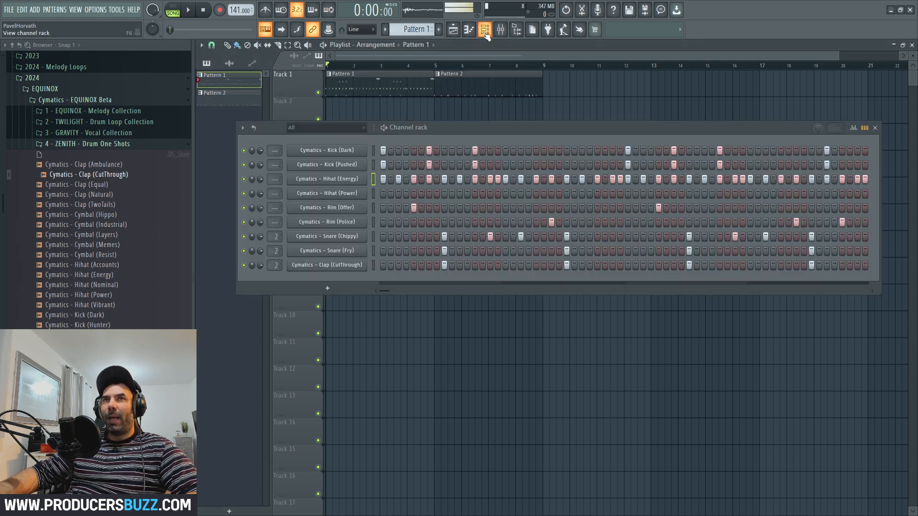
right_click(346, 181)
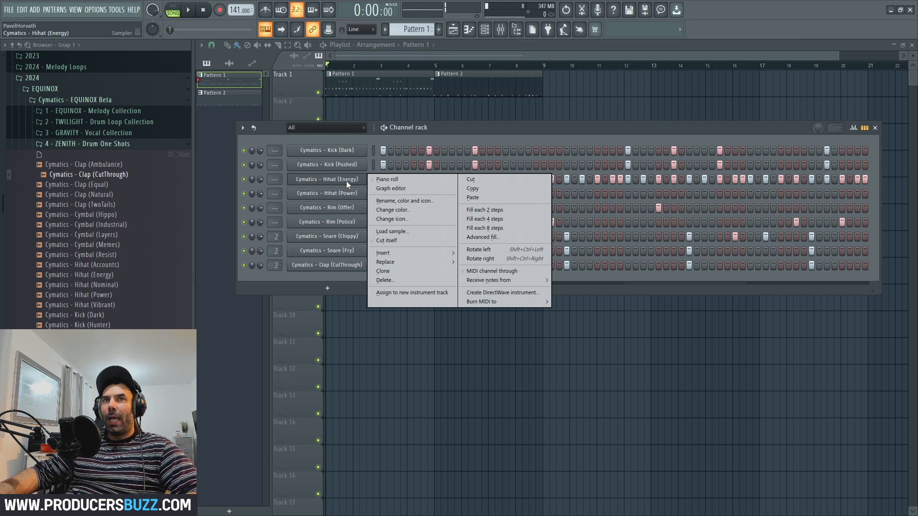
left_click(483, 179)
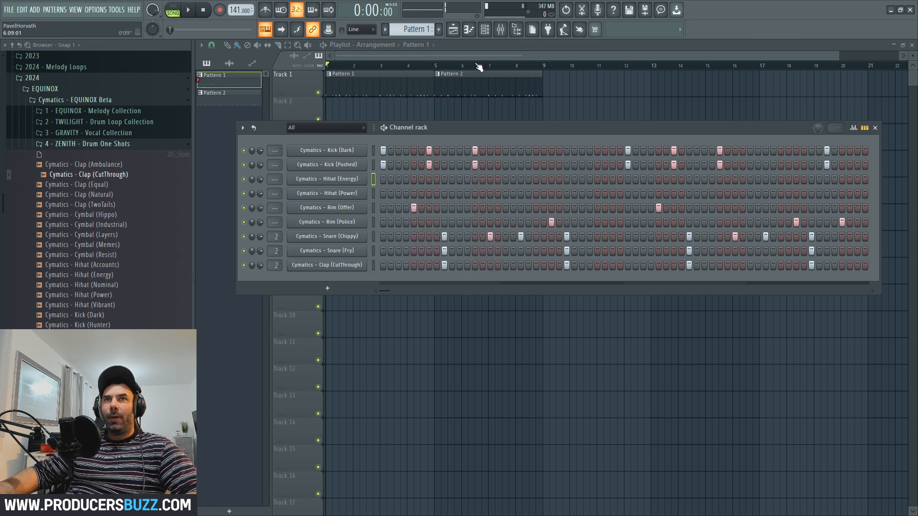
Create a new empty pattern and paste the cut hi-hat steps into its Hihat (Energy) channel
left_click(441, 53)
left_click(439, 29)
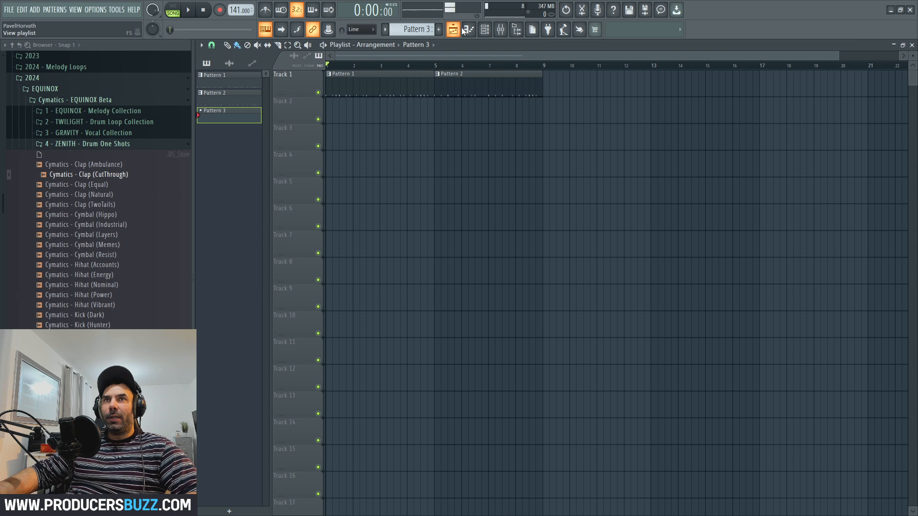
left_click(485, 30)
right_click(347, 180)
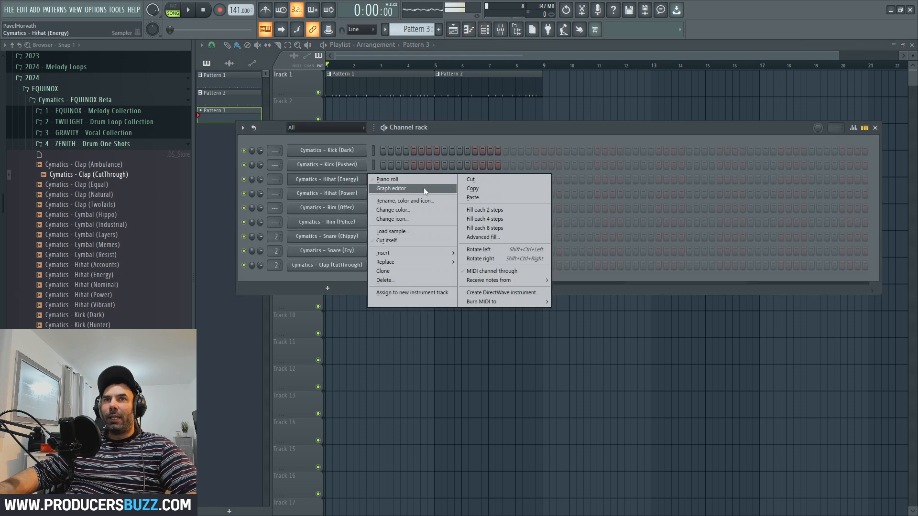
left_click(480, 198)
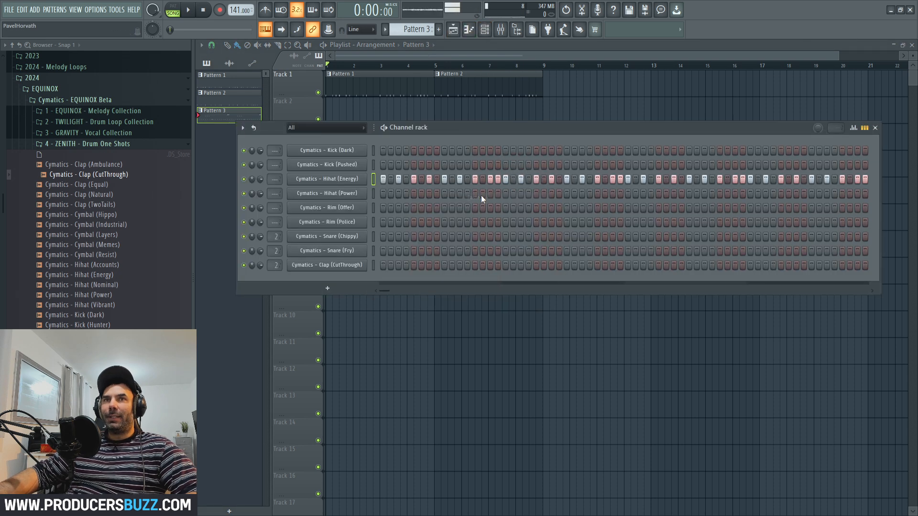
Place Pattern 3 at bars 1 and 5 on Track 2 and play the arrangement
left_click(330, 114)
left_click(329, 113)
left_click(441, 115)
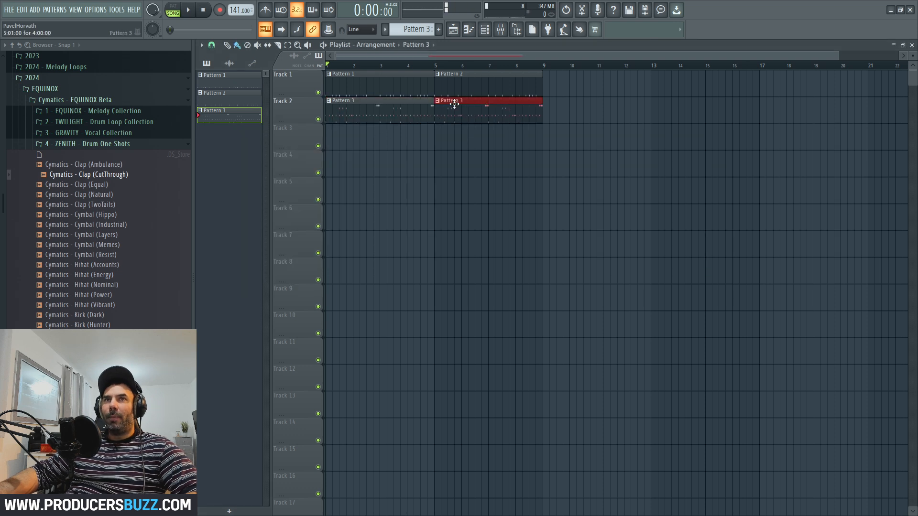
left_click(189, 12)
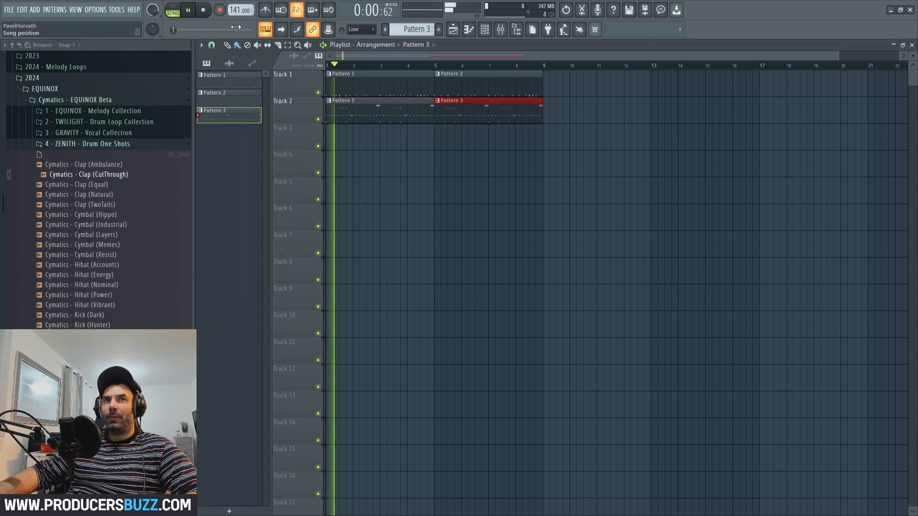
key("space")
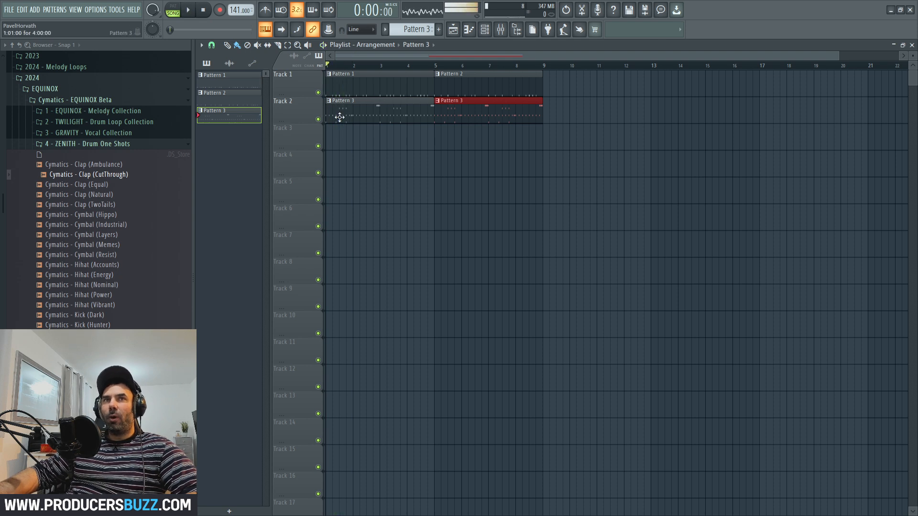
Audition the drums without hi-hats by temporarily removing the Pattern 3 clip at bar 1 of Track 2
right_click(342, 111)
key("space")
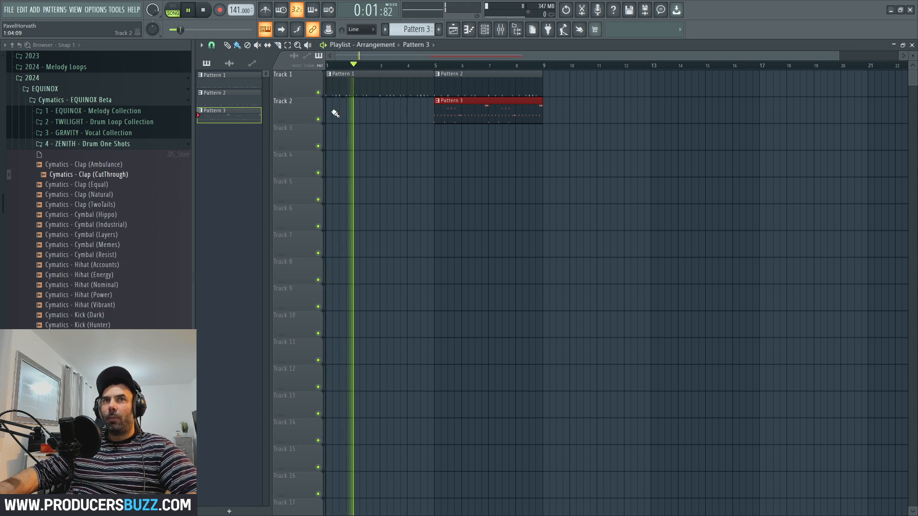
left_click(333, 114)
key("space")
Remove the Pattern 1 clip from bar 1 of Track 1 for playback and place Pattern 2 there instead
right_click(339, 88)
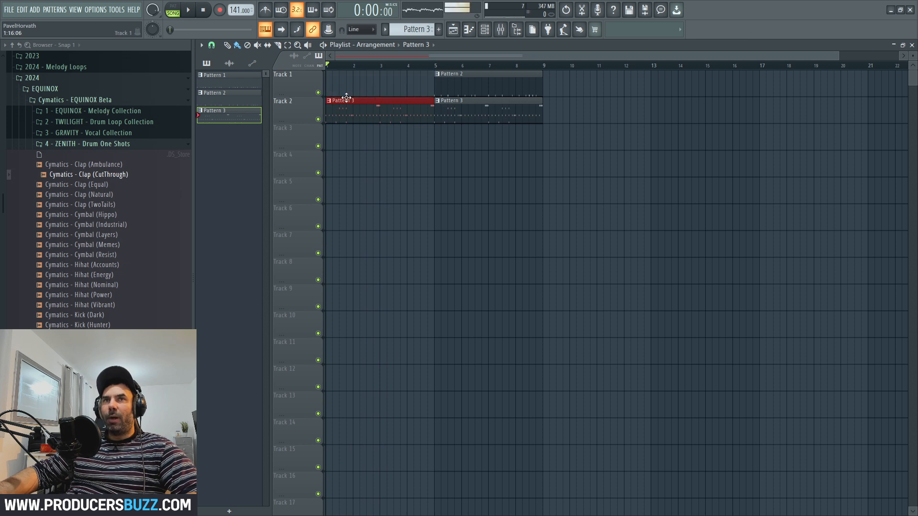
key("space")
left_click(447, 86)
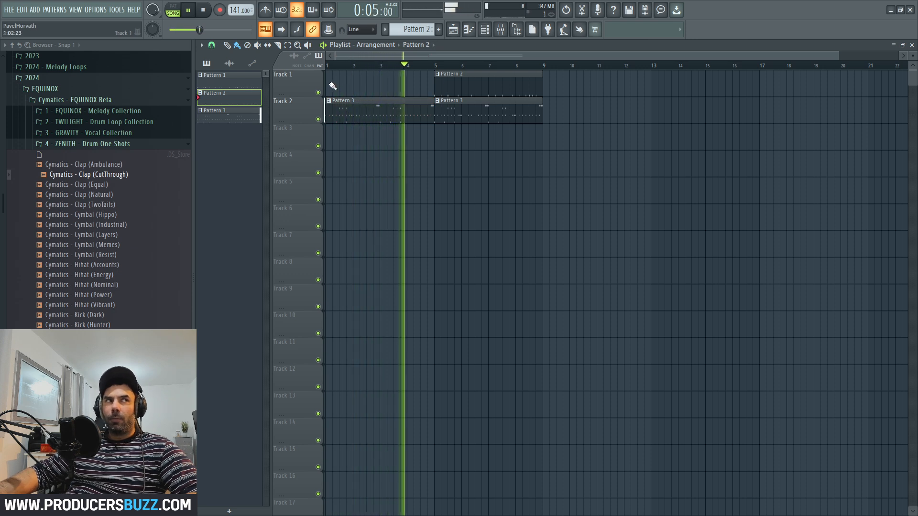
key("space")
left_click(333, 86)
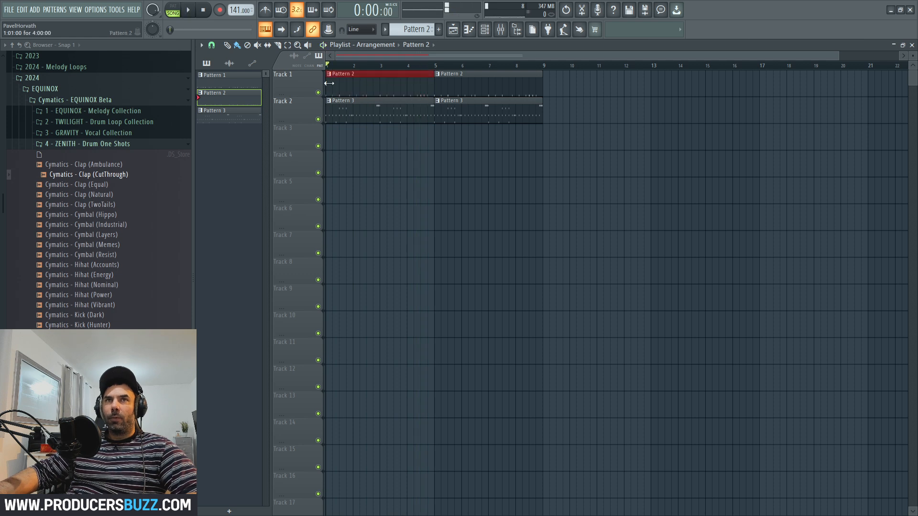
left_click_drag(844, 51, 611, 73)
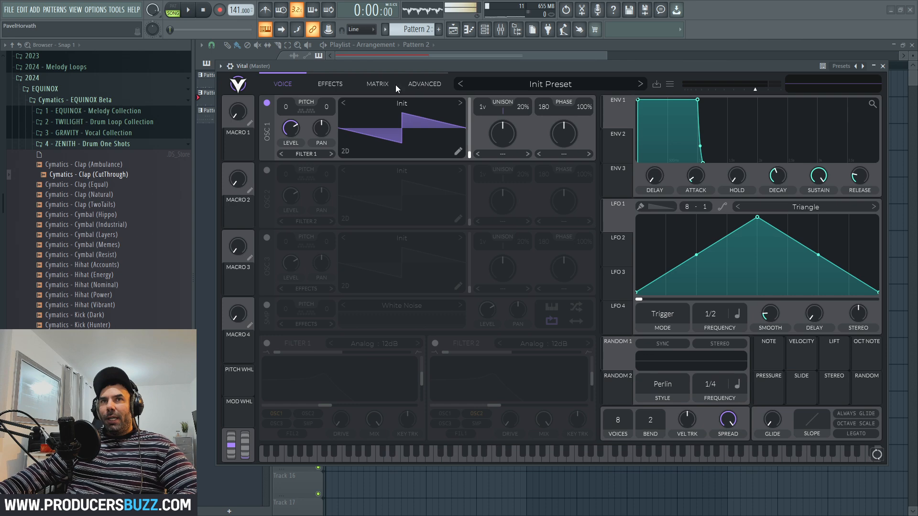
Load the Keystation preset from the Keys category in Vital and close the synth window
left_click(531, 85)
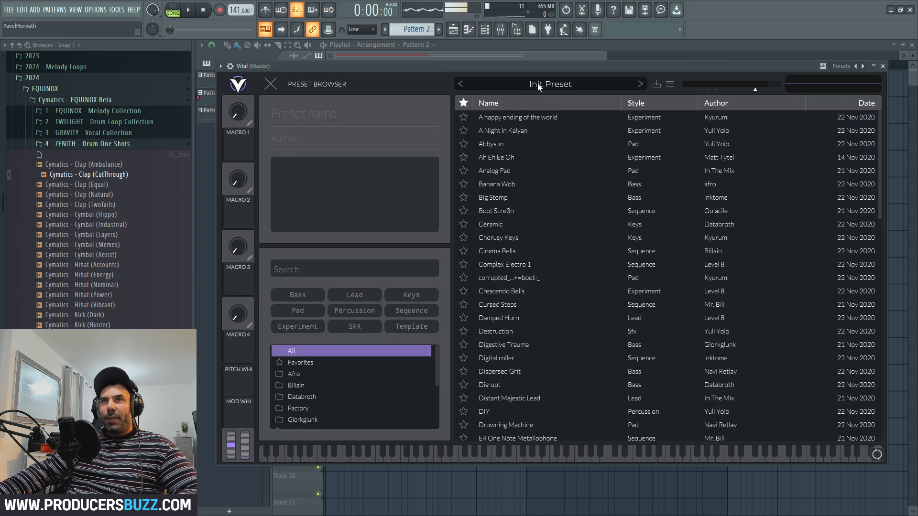
left_click(412, 296)
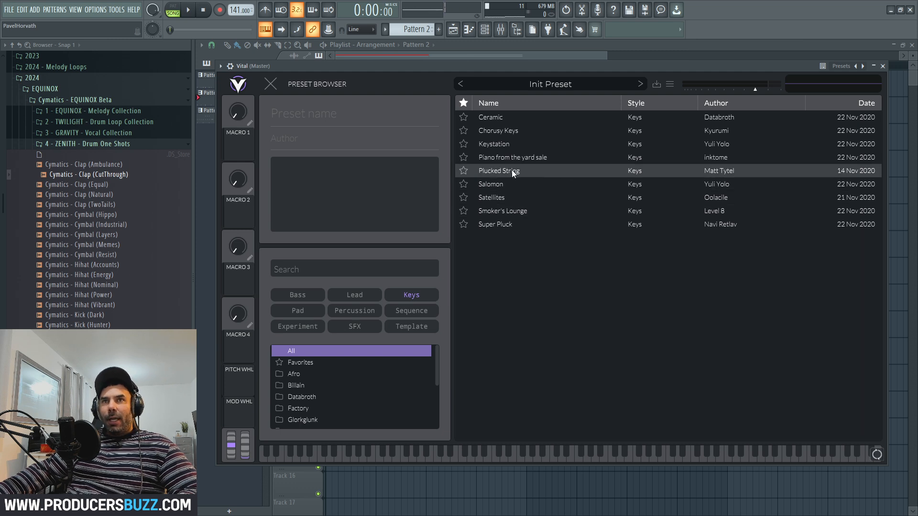
left_click(507, 143)
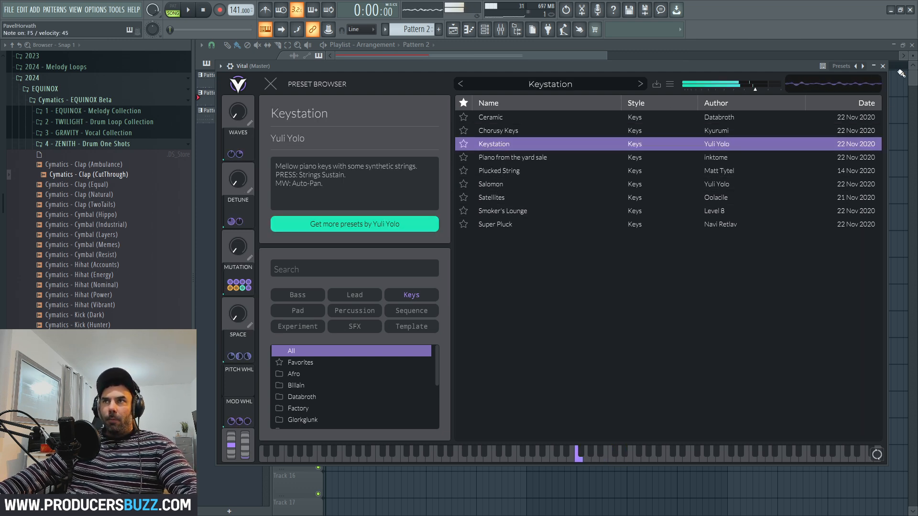
left_click(882, 66)
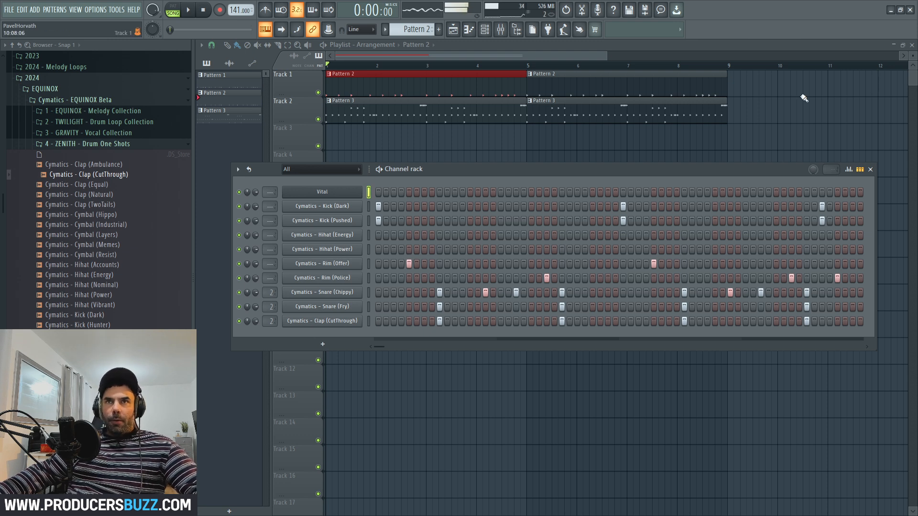
Switch to the empty Pattern 4 and open the Vital channel in the piano roll
right_click(340, 193)
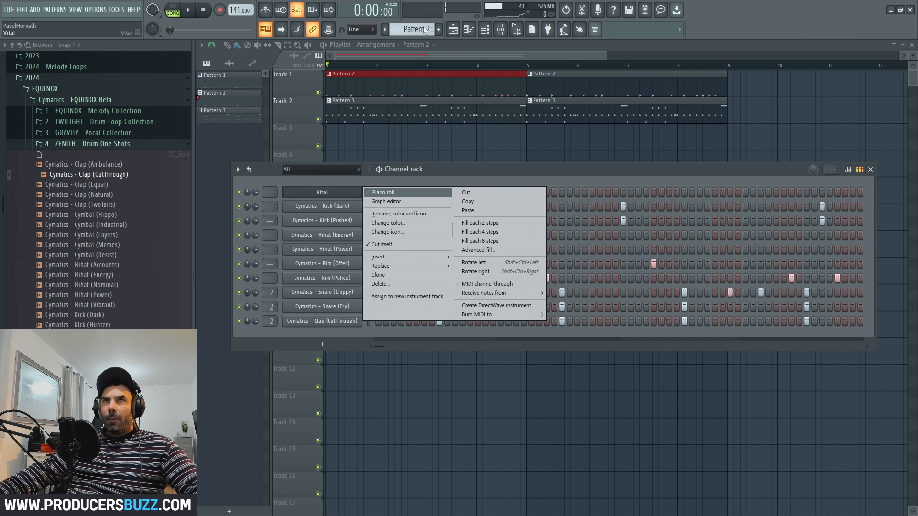
left_click(425, 30)
scroll(423, 28, "up", 2)
right_click(342, 196)
left_click(406, 193)
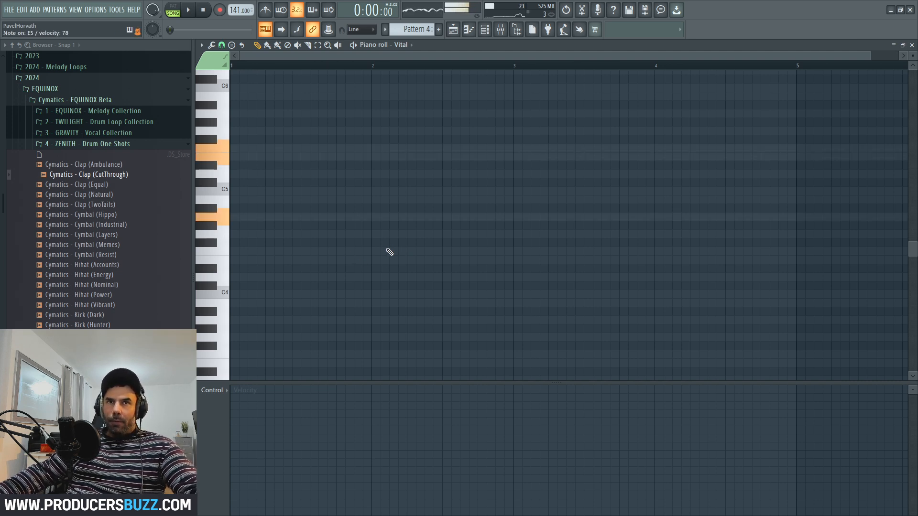
Draw A4, E5, F5 and D5 notes starting on successive beats of bar 1 and play the phrase
mouse_move(244, 216)
left_mouse_down()
mouse_move(234, 219)
mouse_move(309, 219)
left_mouse_up()
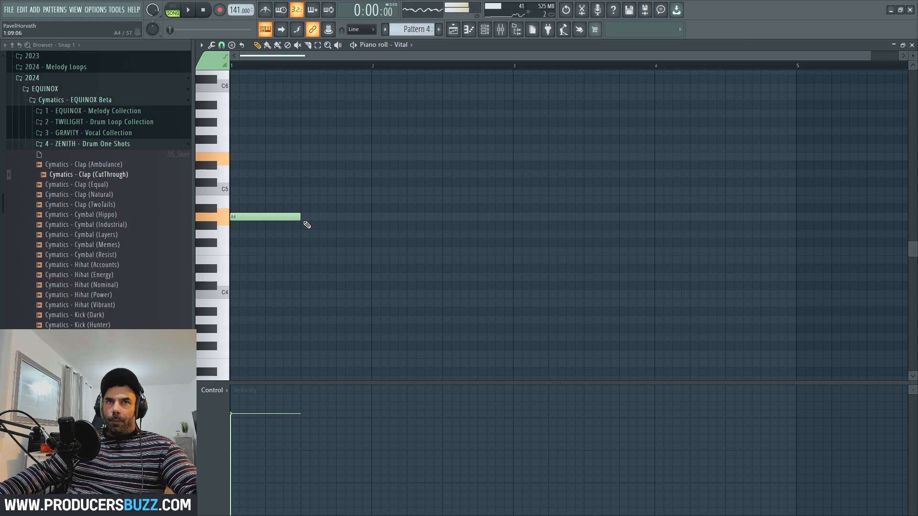
left_click(267, 157)
left_click(304, 148)
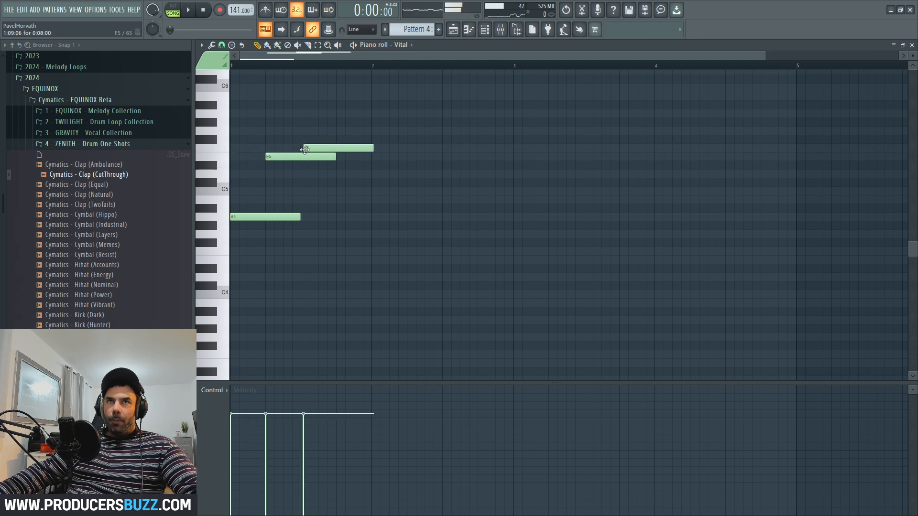
left_click(339, 174)
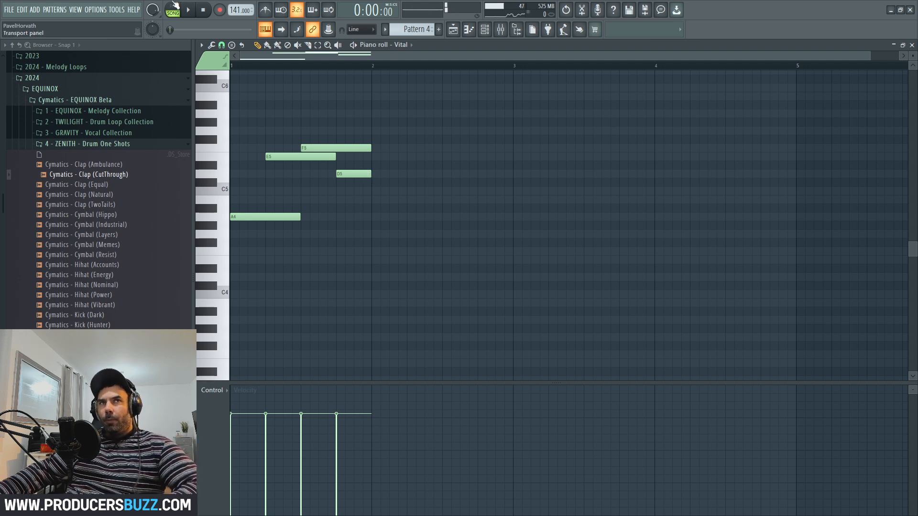
key("space")
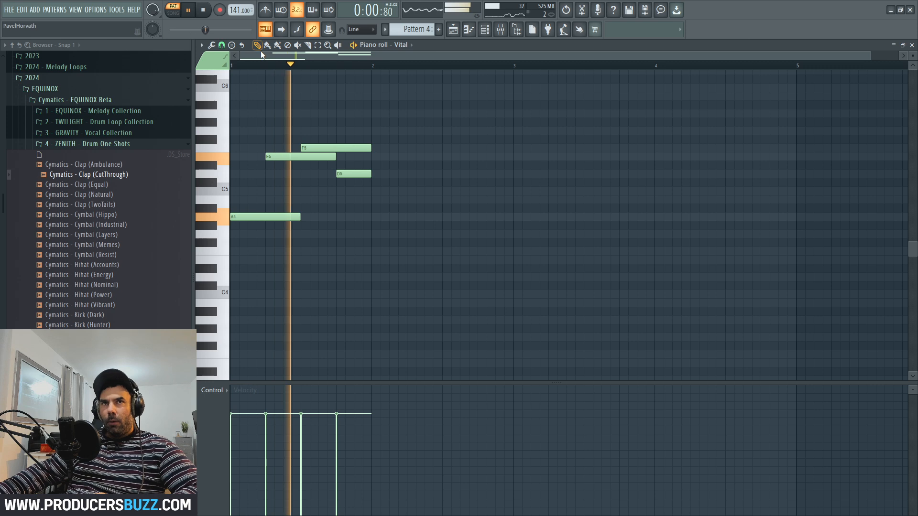
key("space")
Duplicate the four-note phrase into bars 2, 3 and 4 and play the pattern
key("ctrl+a")
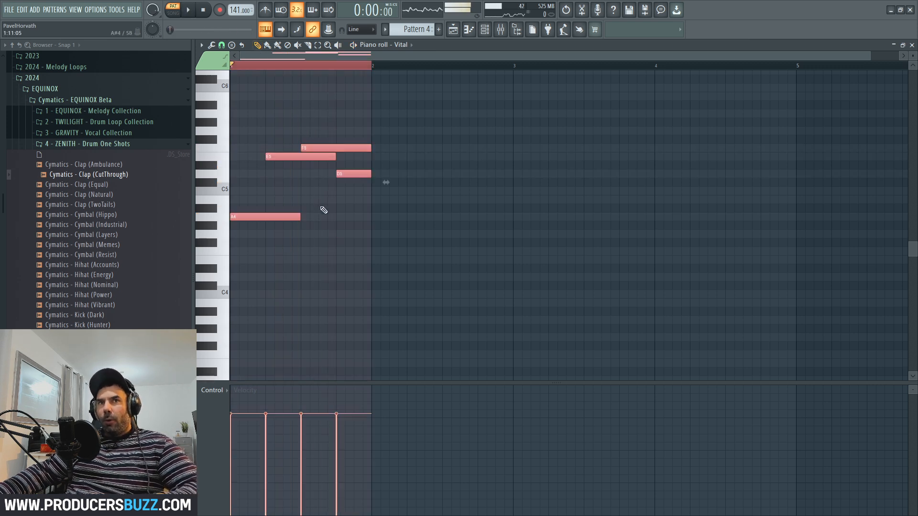
left_click_drag(262, 218, 664, 218)
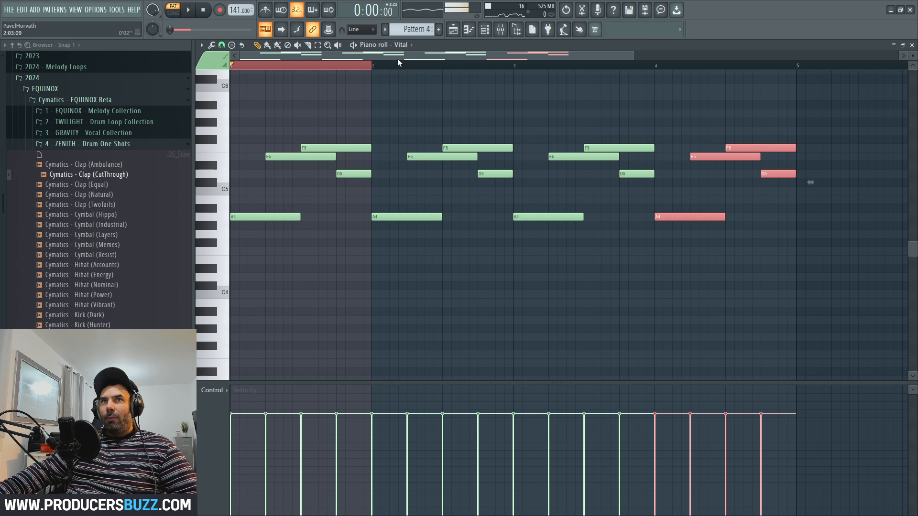
left_click_drag(634, 57, 680, 57)
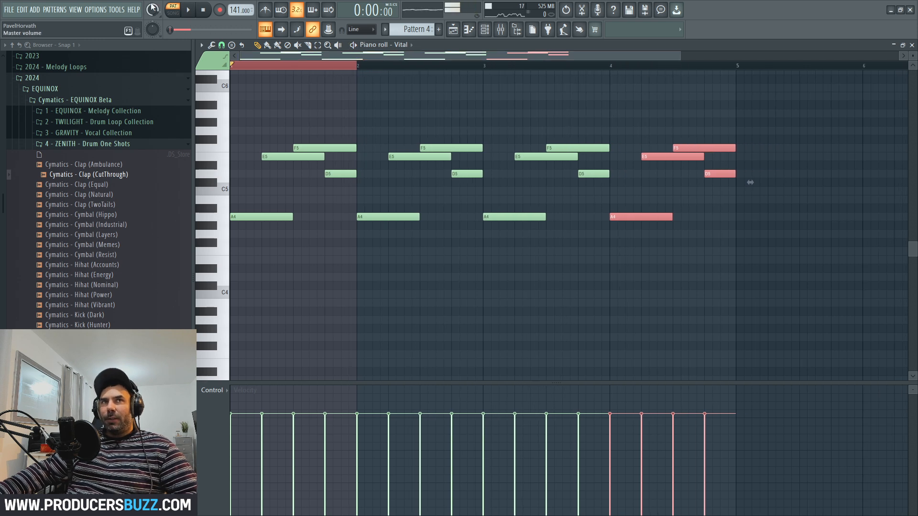
left_click(187, 11)
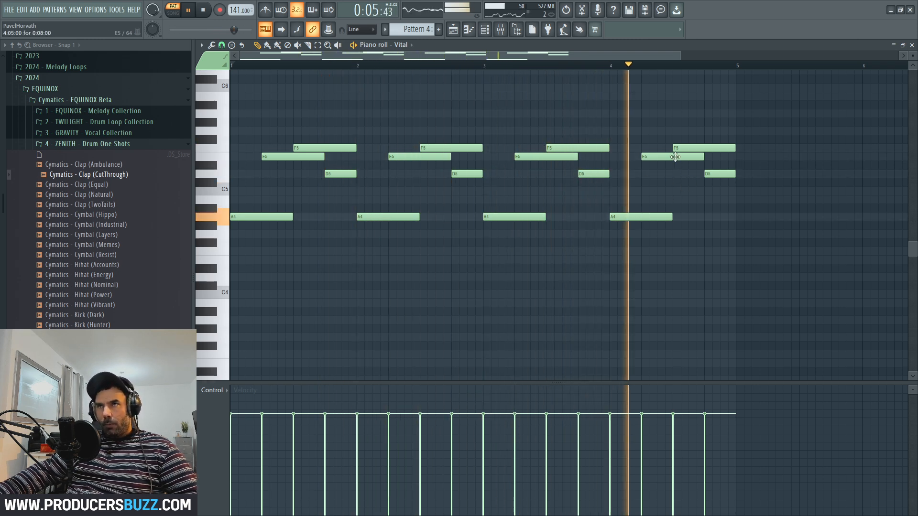
key("space")
Raise the bar 4 phrase to E5, A5, B5 and A5 and listen to the variation
left_click_drag(655, 155, 656, 113)
left_click_drag(685, 148, 683, 86)
left_click_drag(710, 173, 712, 113)
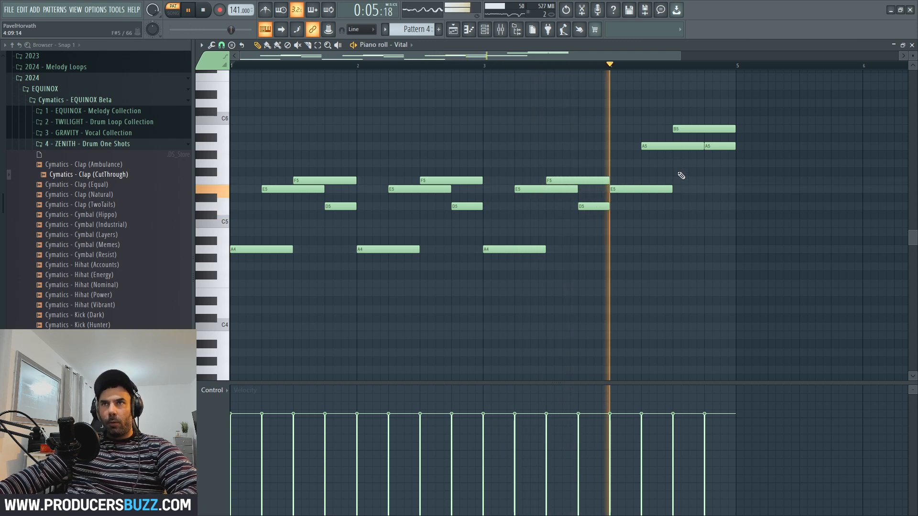
key("space")
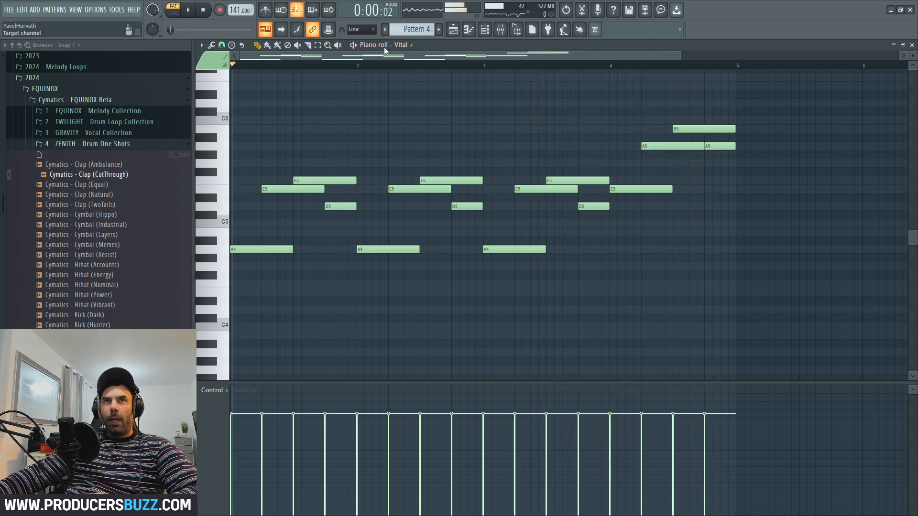
Copy the first note of every bar one octave down, to A3 and E4, lengthen the copies, and play the pattern
left_click_drag(259, 237, 600, 282)
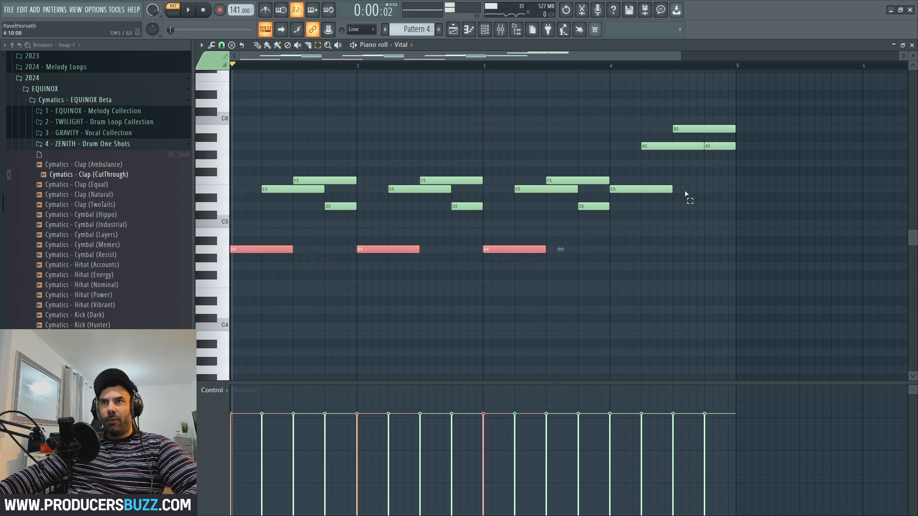
left_click_drag(709, 184, 619, 202)
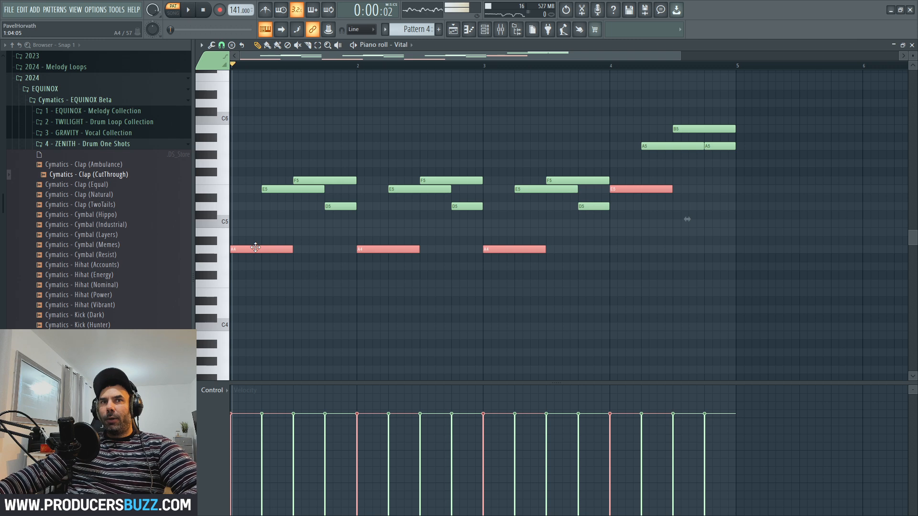
left_click_drag(254, 278, 240, 354)
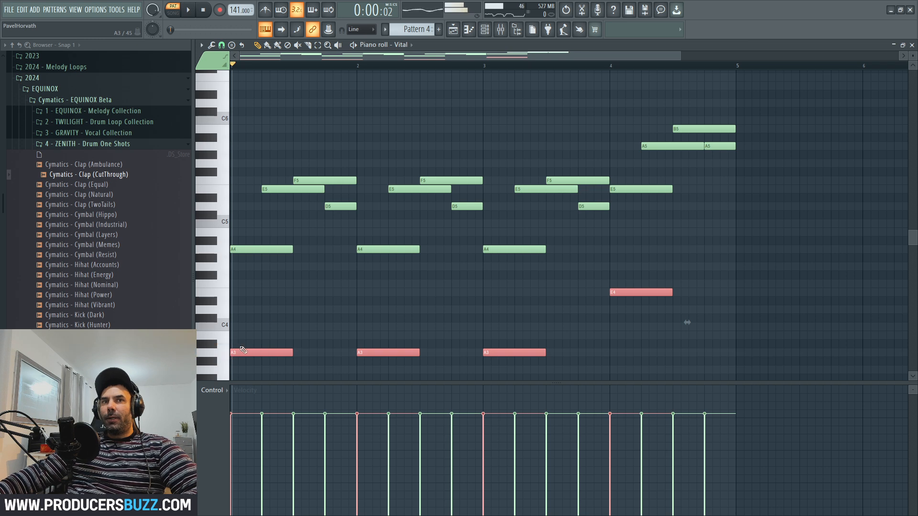
left_click_drag(289, 350, 304, 352)
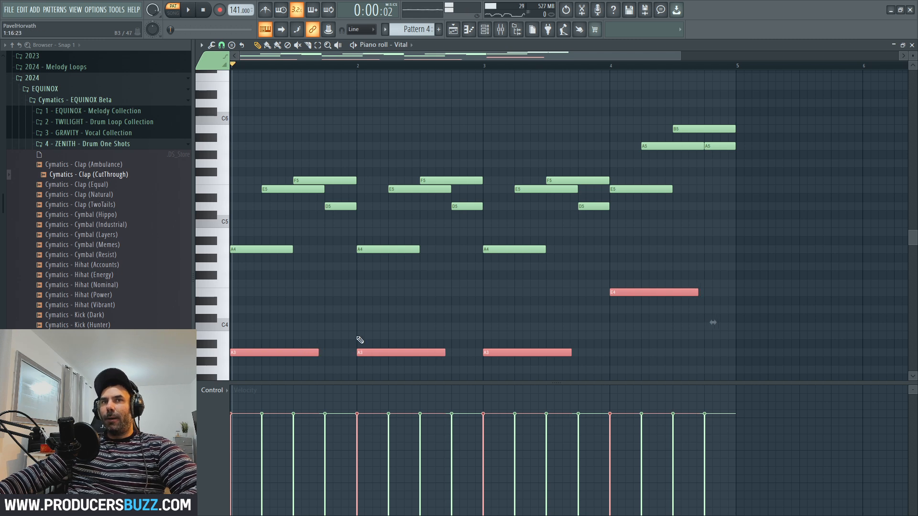
key("space")
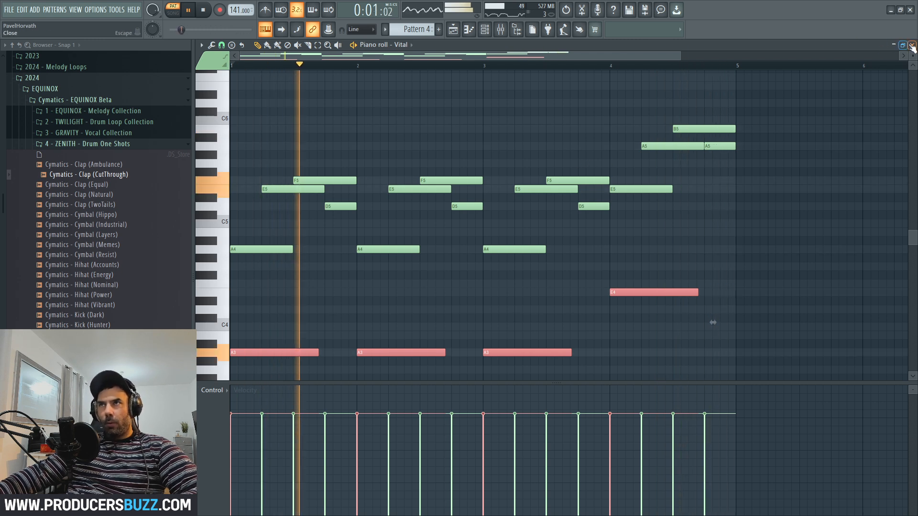
Place Pattern 4 at bars 1 and 5 on Track 3 and play the arrangement in song mode
left_click(912, 47)
left_click(517, 59)
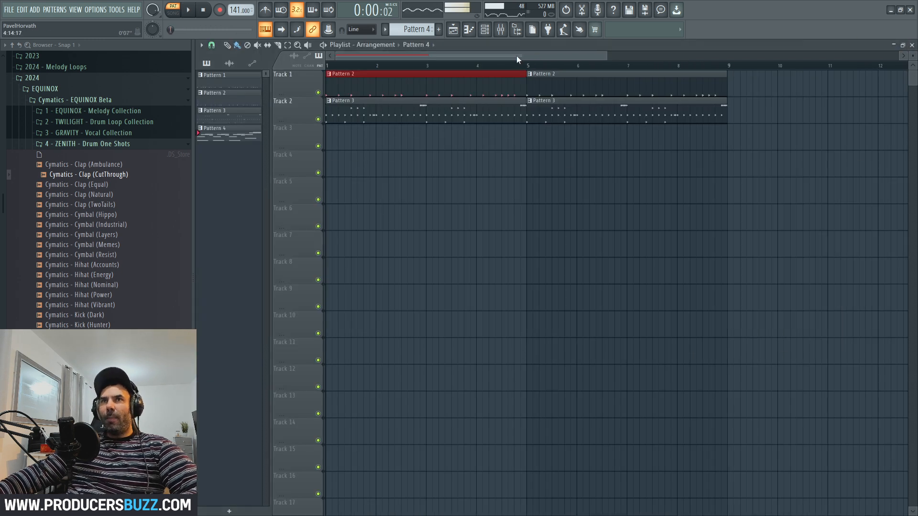
left_click(337, 141)
left_click(542, 138)
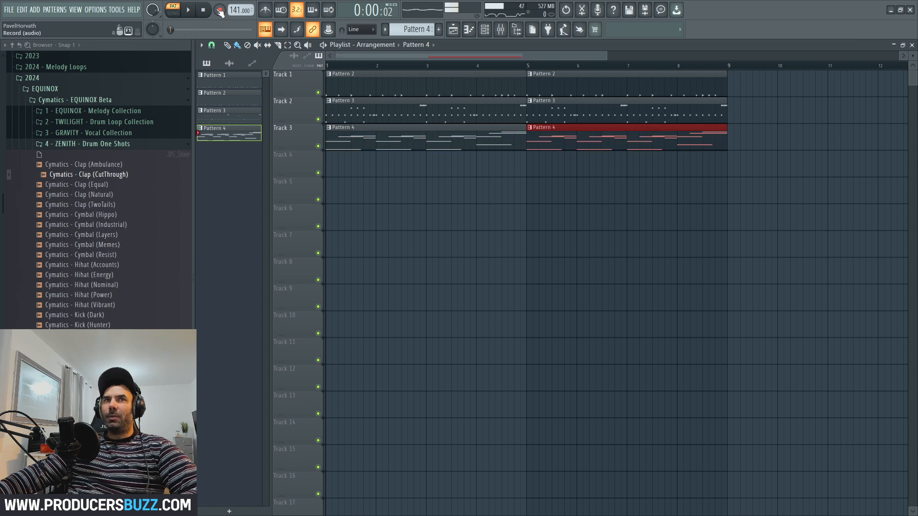
left_click(175, 13)
key("space")
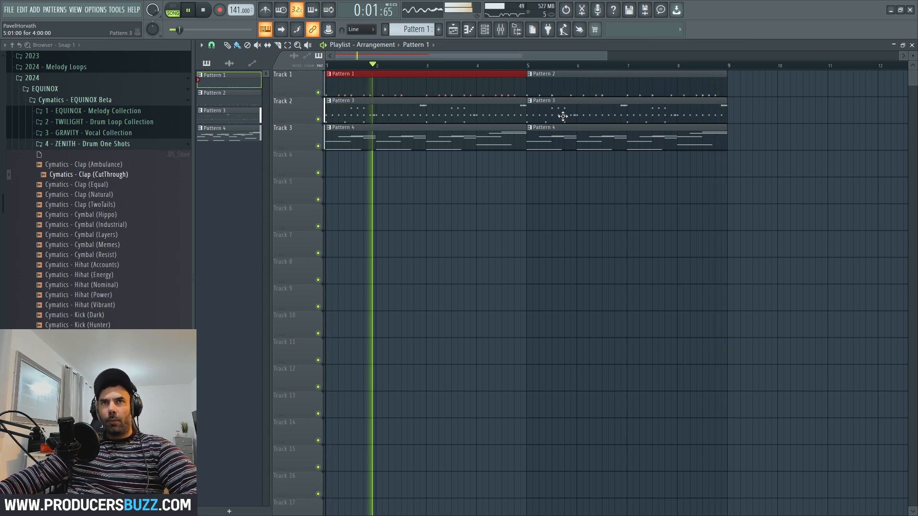
key("space")
Route the Vital channel to mixer insert 11 and open the mixer
double_click(507, 140)
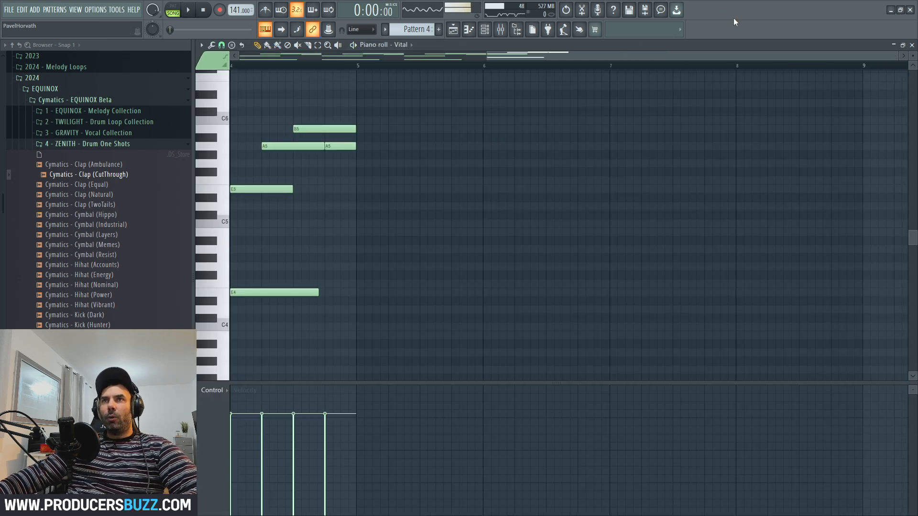
left_click(500, 29)
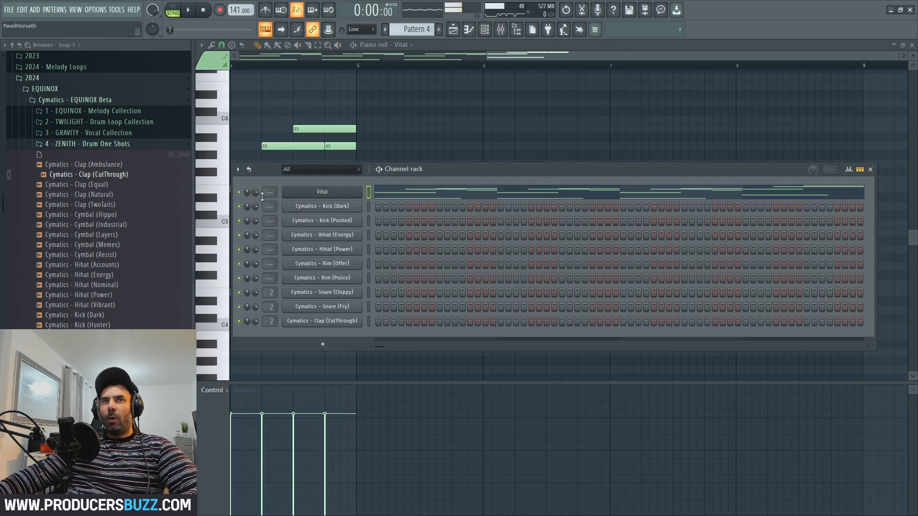
left_click_drag(269, 193, 271, 190)
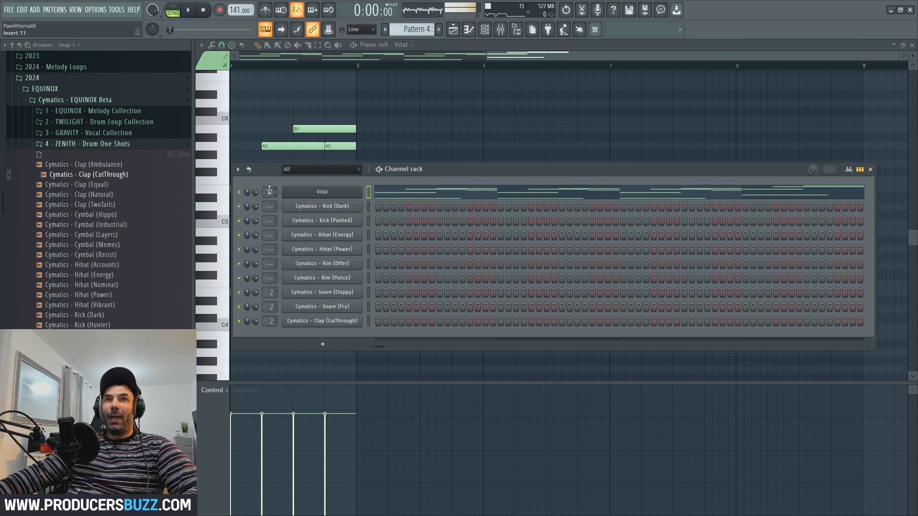
key("F9")
Color the melody mixer track Steel blue (#35759F) and select it
right_click(465, 77)
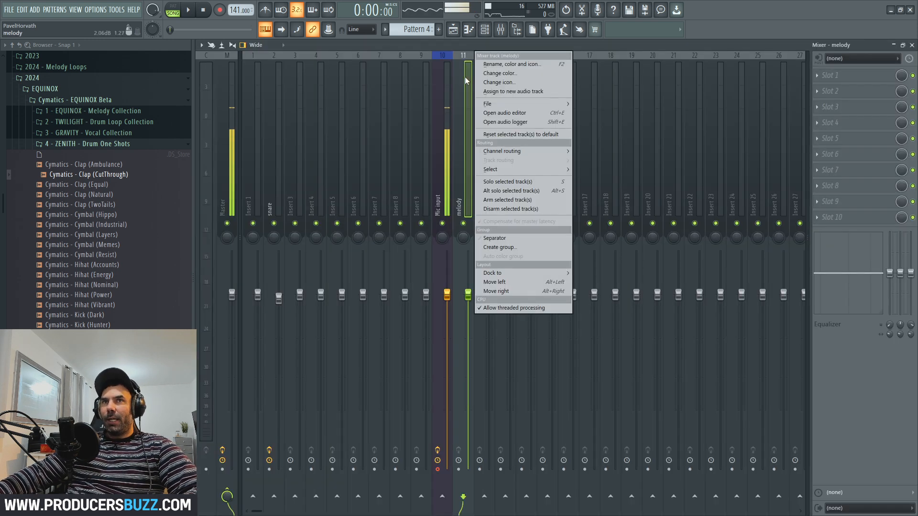
left_click(490, 71)
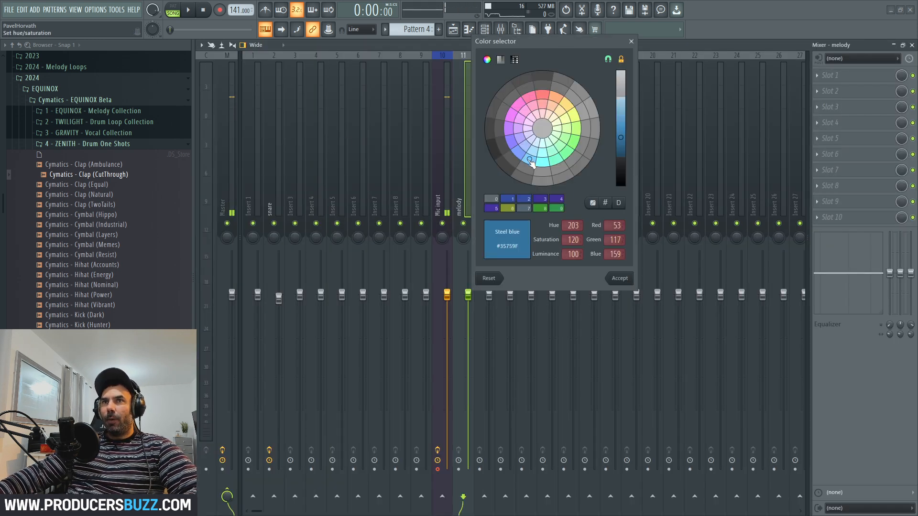
key("Escape")
left_click(433, 74)
left_click(463, 92)
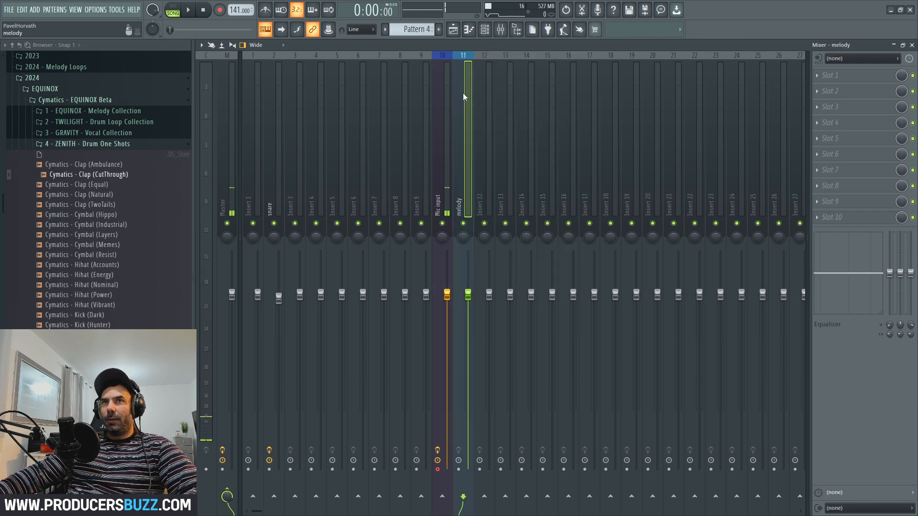
Load Fruity parametric EQ 2 in the melody track's first effect slot and apply its 3 bands preset
left_click(828, 76)
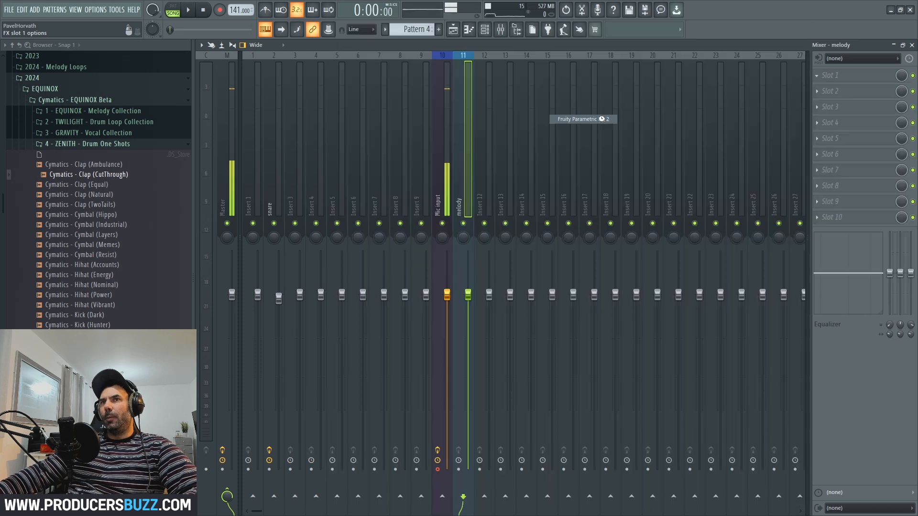
left_click(581, 120)
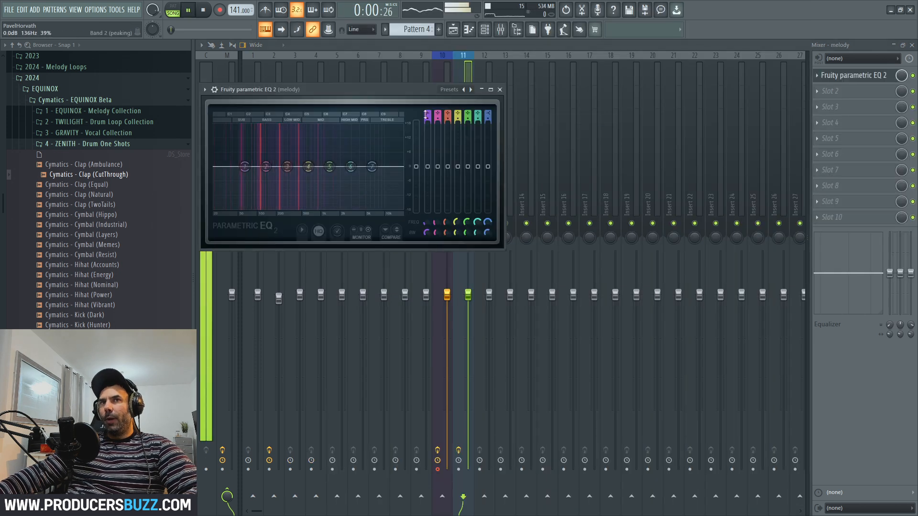
left_click_drag(369, 95, 566, 83)
left_click(402, 77)
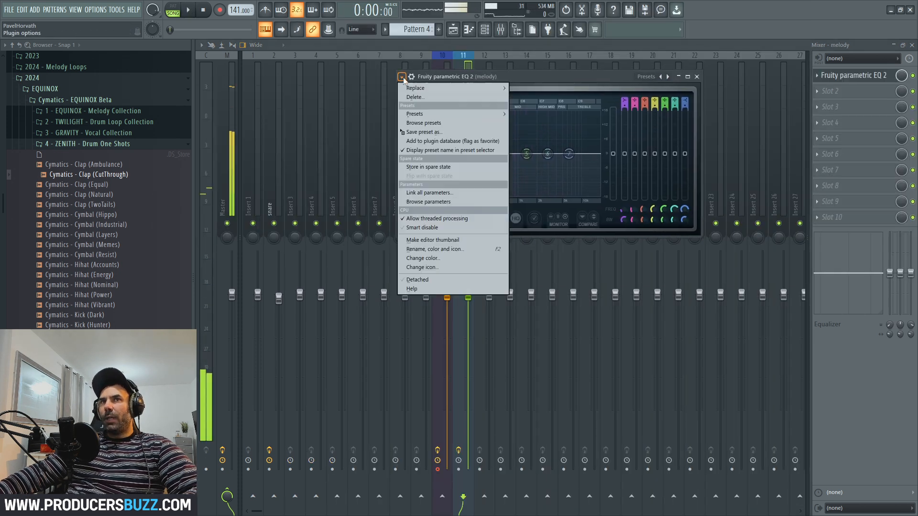
mouse_move(501, 115)
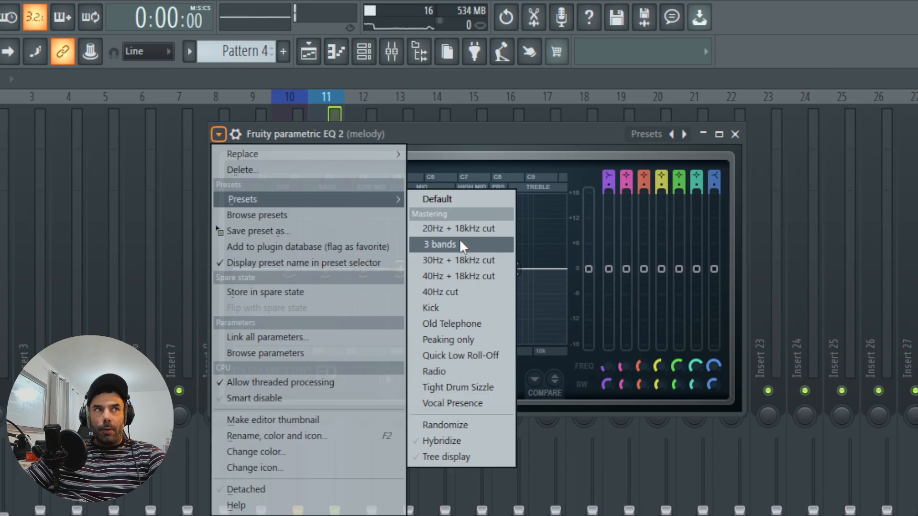
left_click(462, 244)
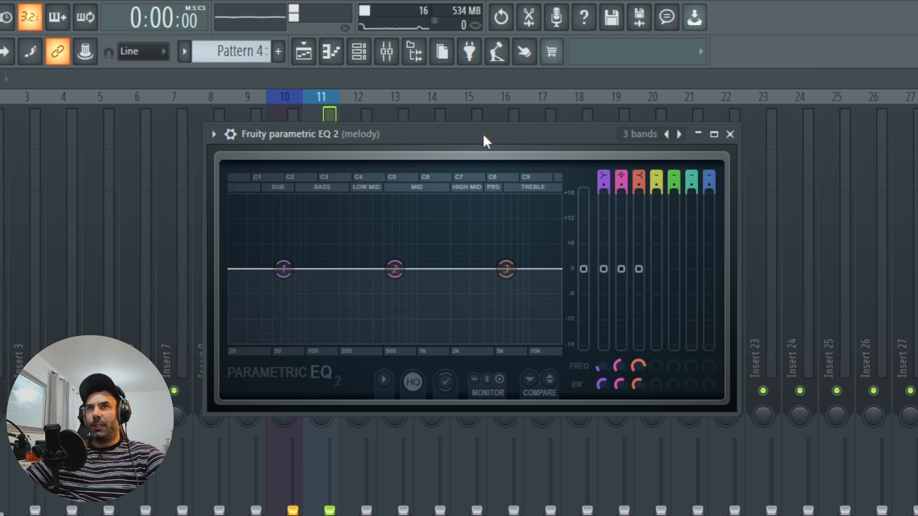
left_click_drag(485, 138, 510, 142)
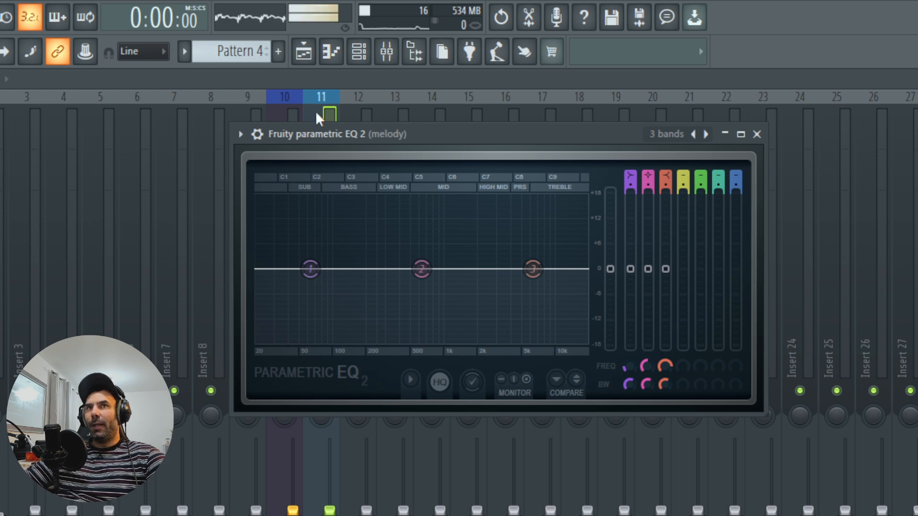
Play the melody through the EQ and shift bands 1, 2 and 3 to lower frequencies
key("space")
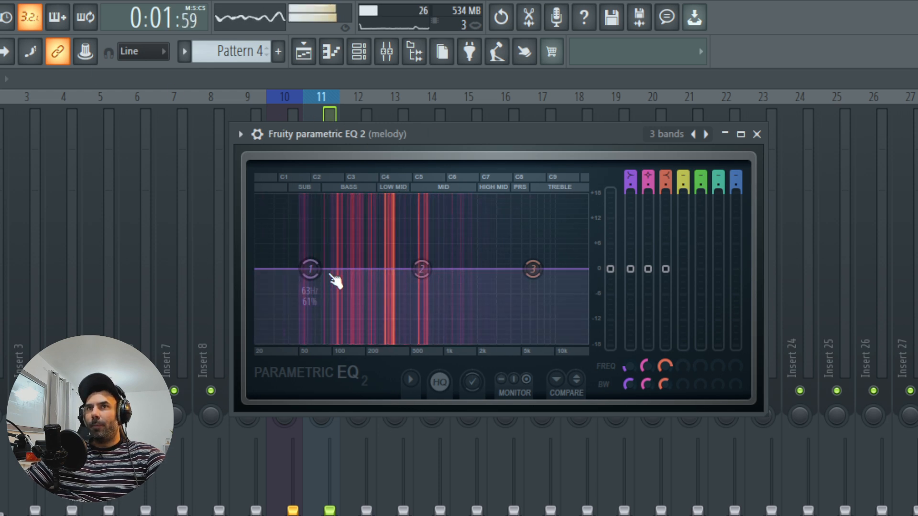
key("space")
left_click_drag(633, 384, 632, 371)
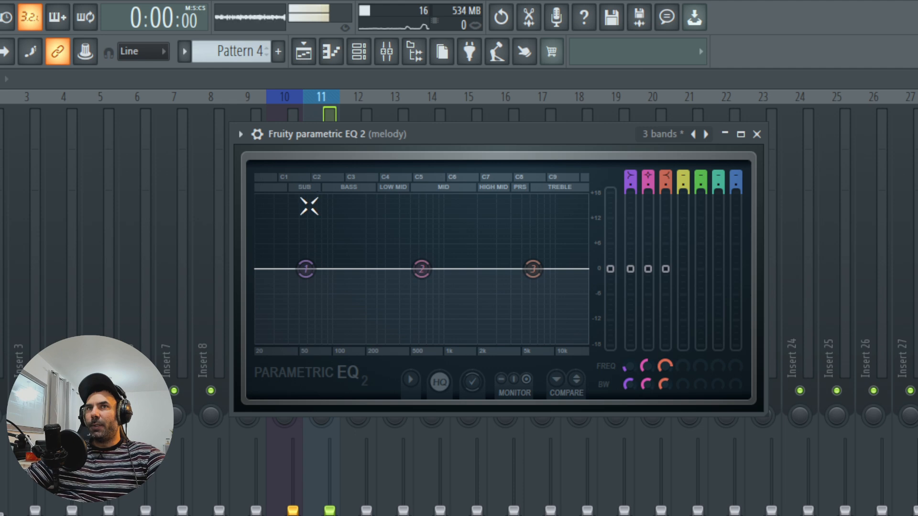
left_click_drag(651, 374, 651, 380)
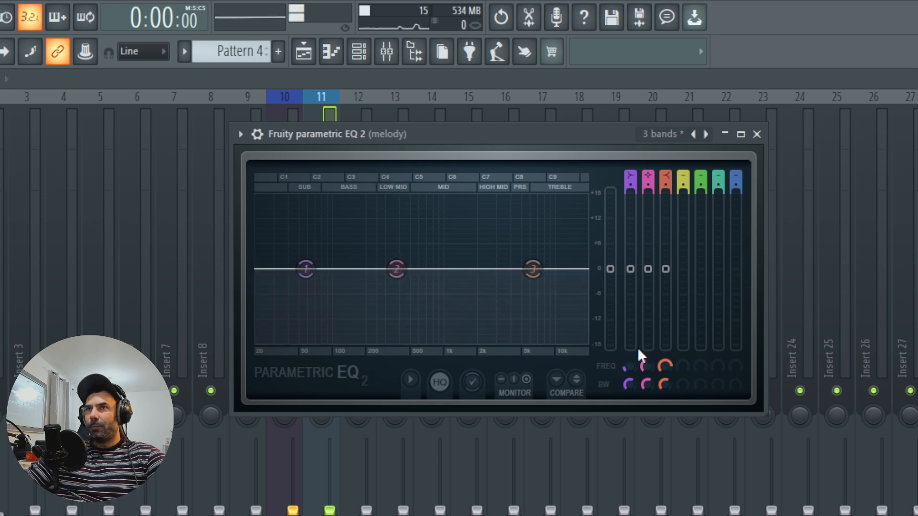
left_click_drag(665, 366, 665, 368)
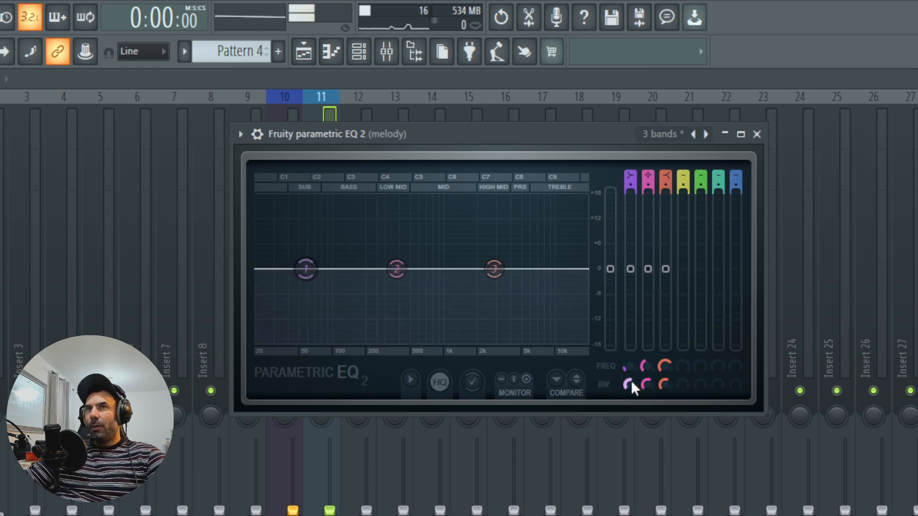
Cut the lows and highs by pulling bands 1 and 3 down to -18, with band 1 at about 100 Hz, and narrow their bandwidths
left_click_drag(630, 268, 630, 345)
left_click_drag(665, 268, 665, 344)
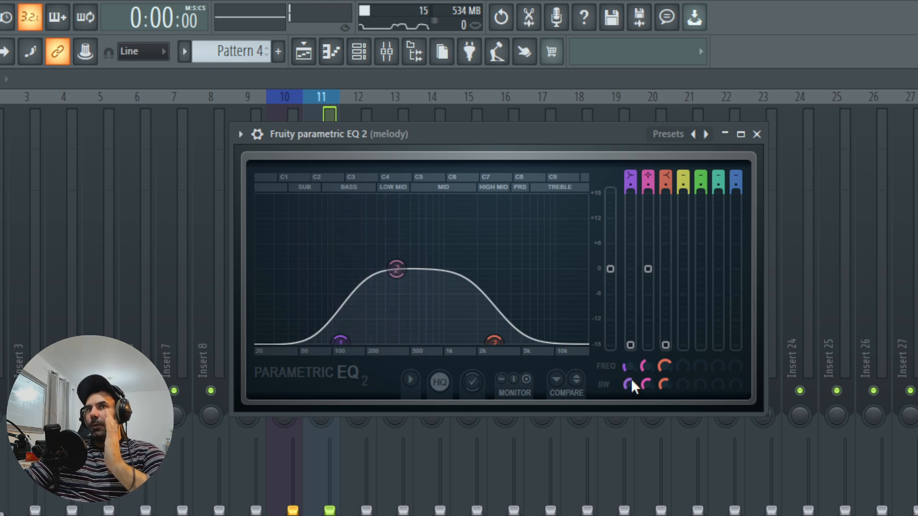
left_click_drag(628, 385, 667, 348)
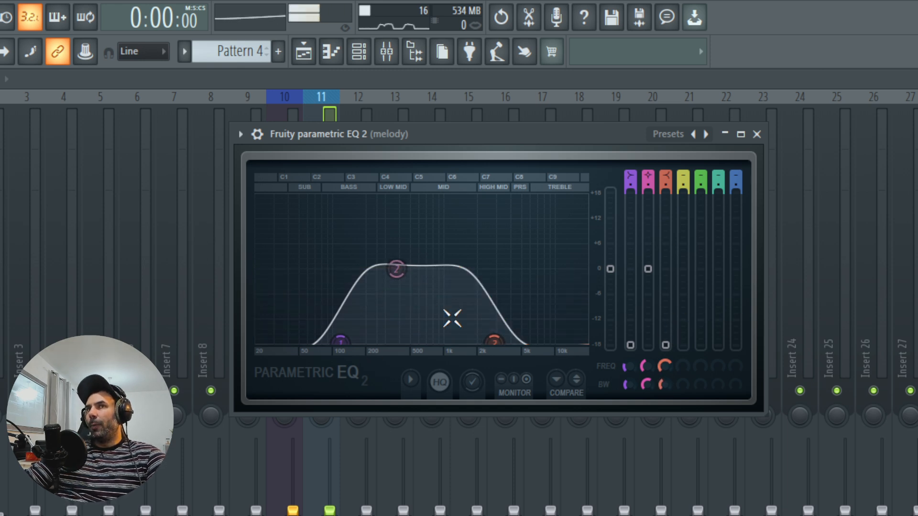
Move EQ band 2 to about 500 Hz at slightly below 0 dB and play the filtered melody
key("space")
key("space")
left_click_drag(398, 271, 415, 265)
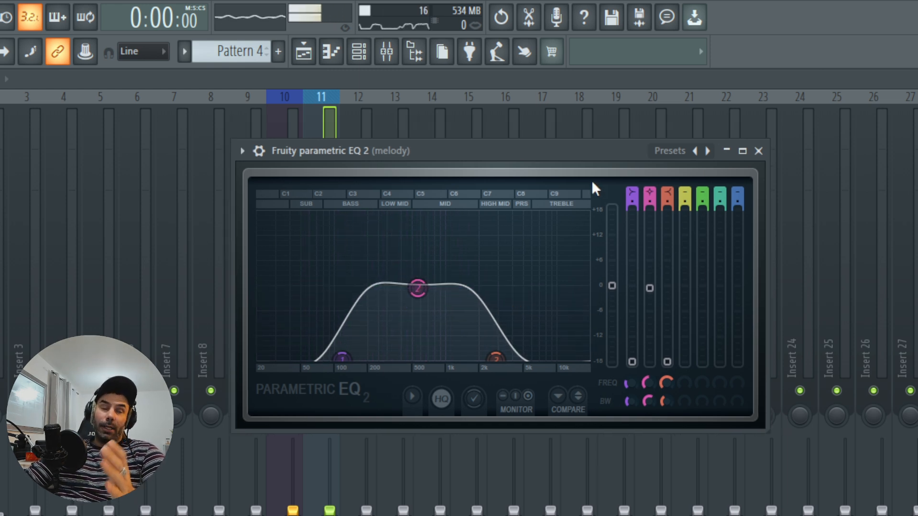
key("space")
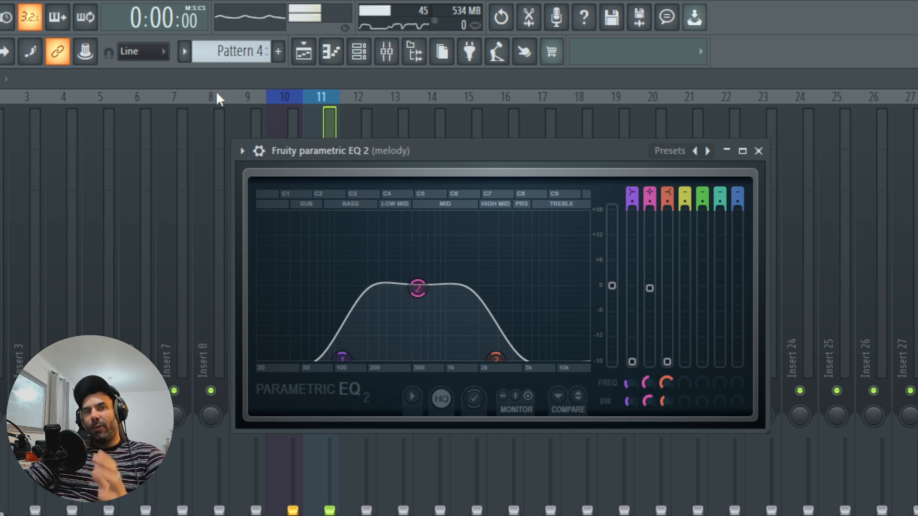
key("space")
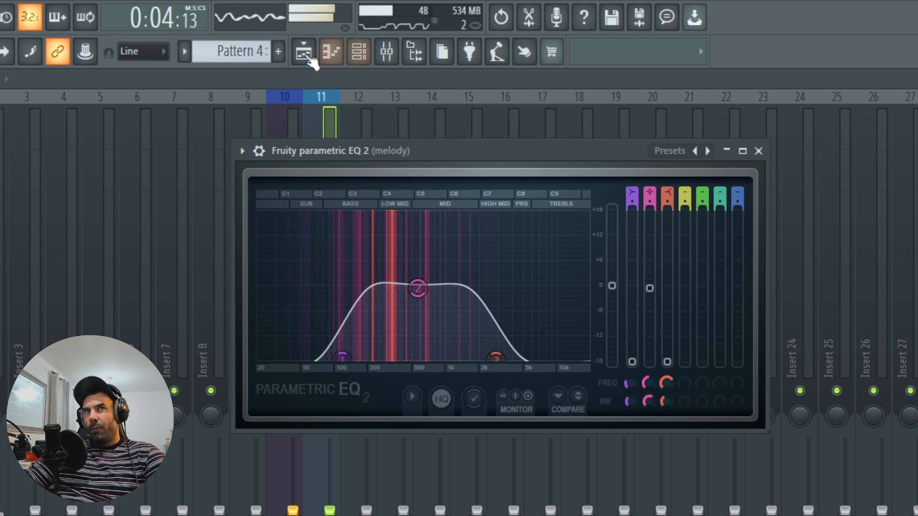
Play the arrangement from the playlist and examine the Vital notes of Pattern 4 in the piano roll
key("space")
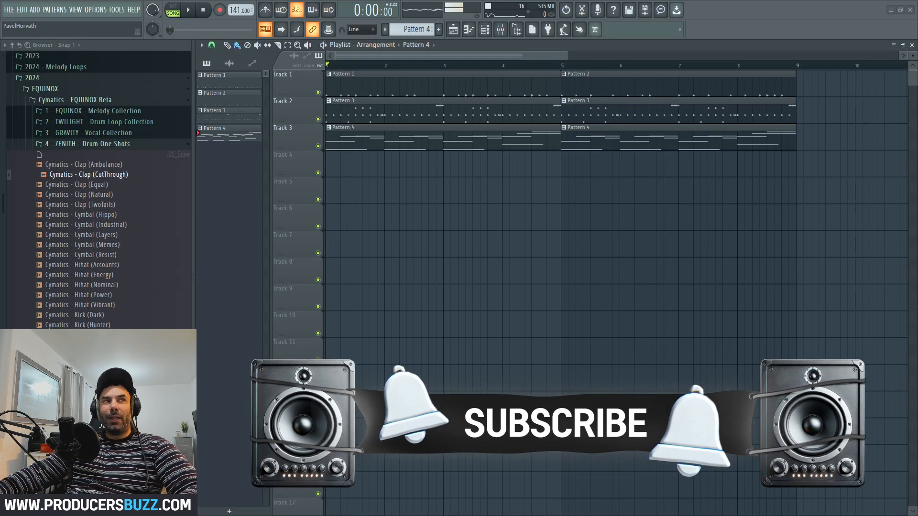
key("space")
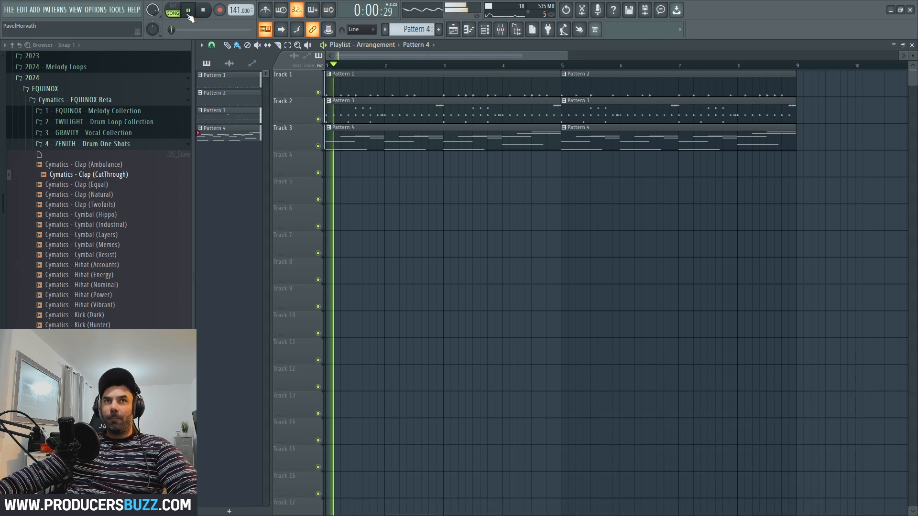
mouse_move(565, 55)
left_mouse_down()
mouse_move(557, 56)
mouse_move(565, 56)
left_mouse_up()
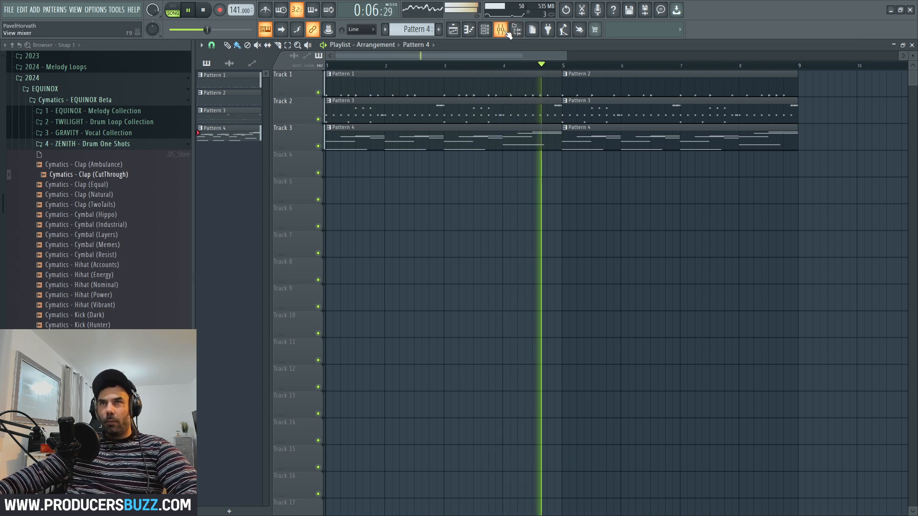
key("space")
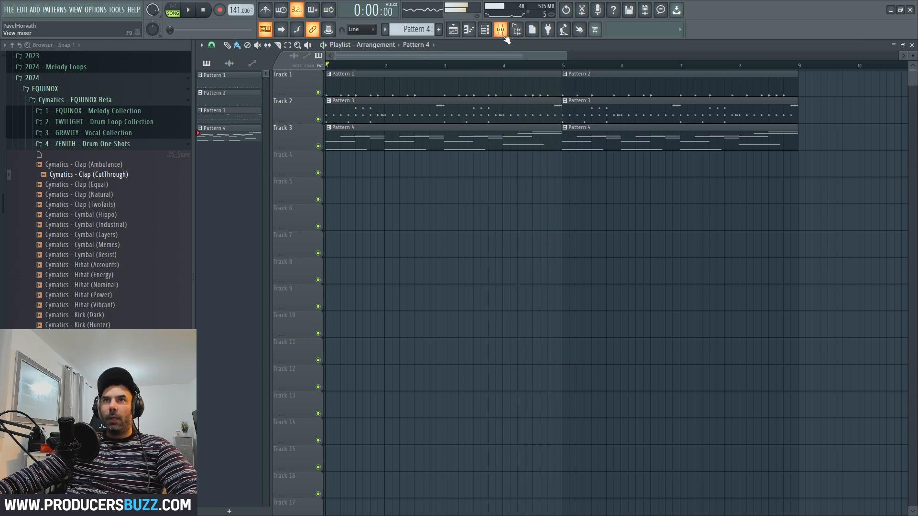
double_click(484, 140)
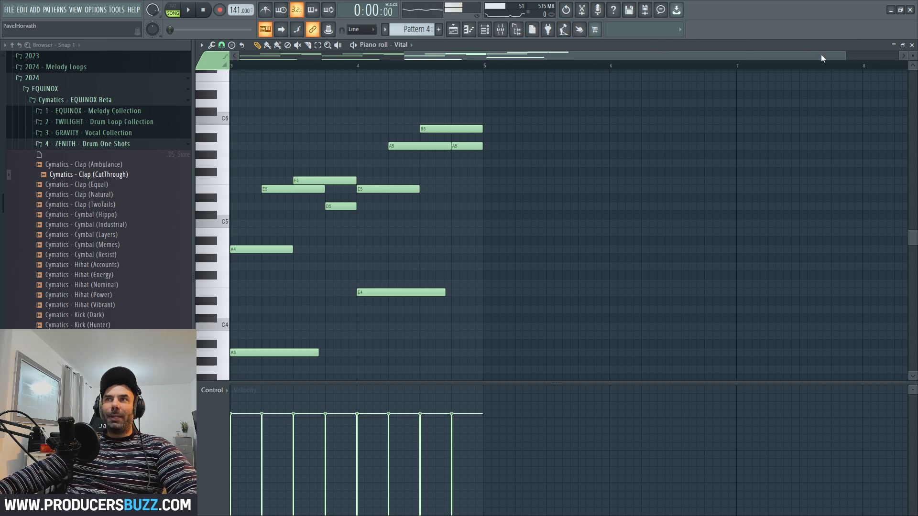
left_click(912, 45)
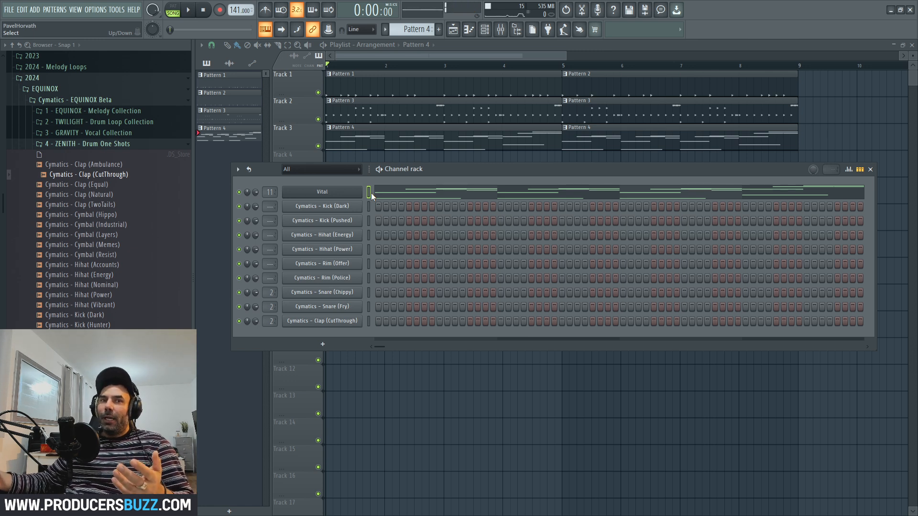
Load Cymatics Deja Vu in the second effect slot of the melody mixer track
double_click(271, 193)
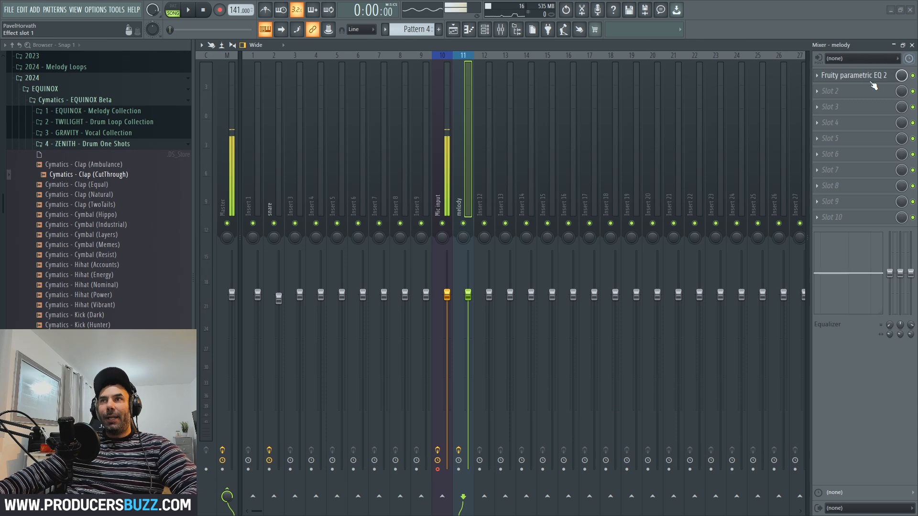
left_click(844, 91)
left_click(394, 78)
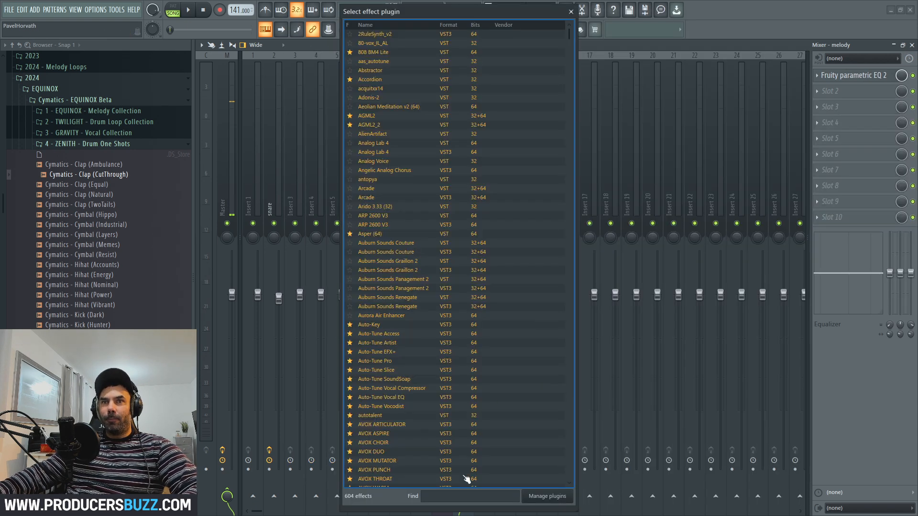
type("d")
type("j")
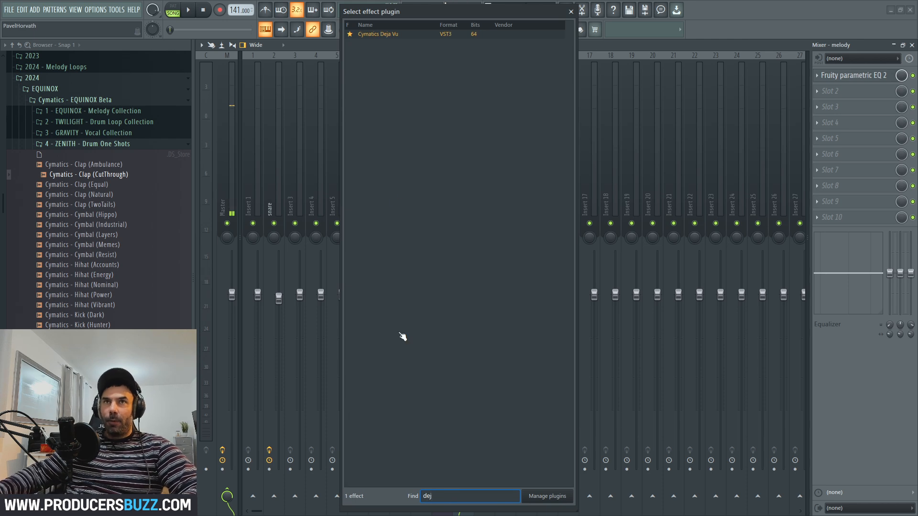
double_click(375, 34)
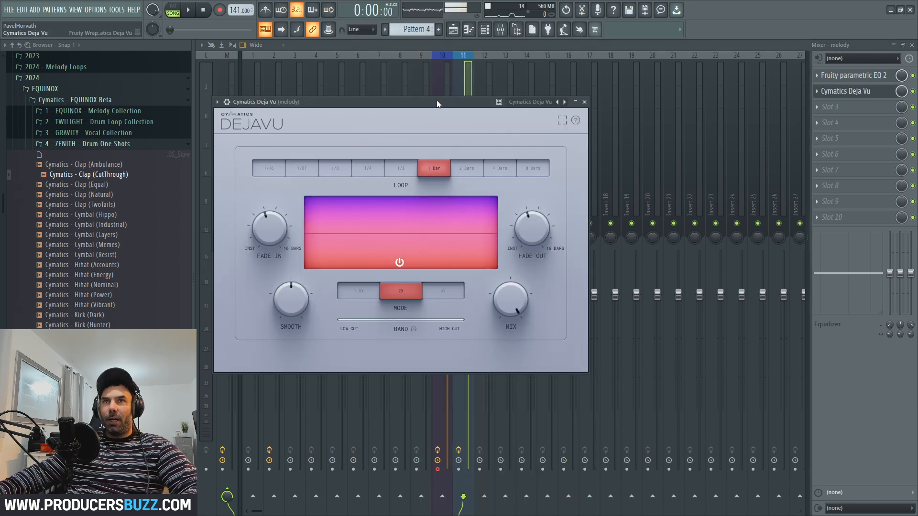
left_click_drag(440, 104, 538, 113)
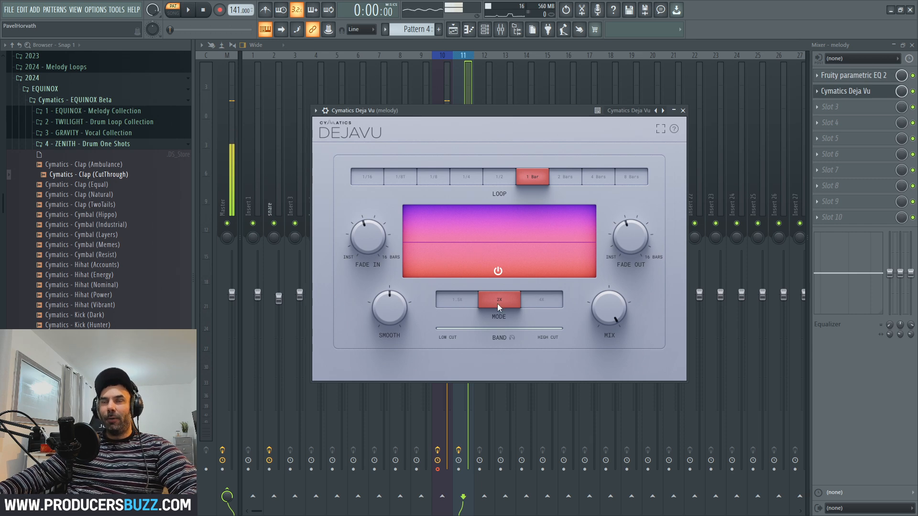
Play the pattern through Deja Vu and set its mode to 1.5X and its loop length to 1/4
key("space")
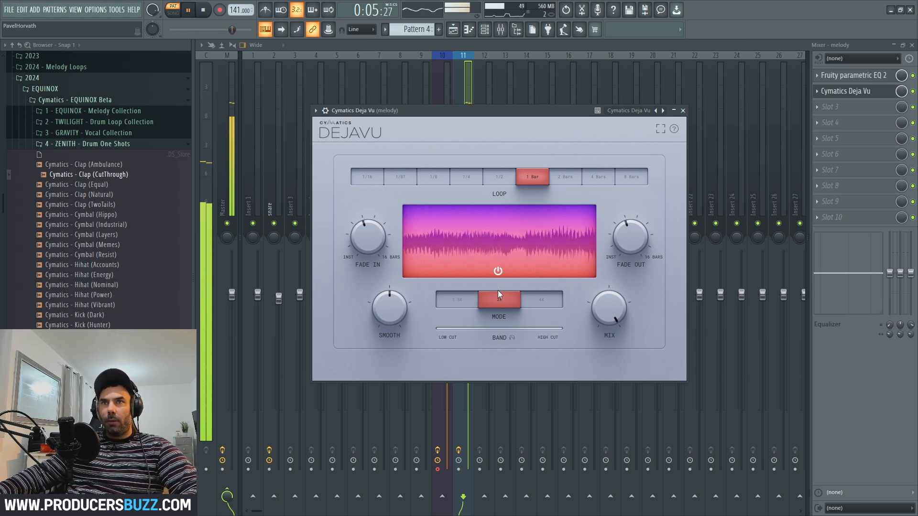
key("space")
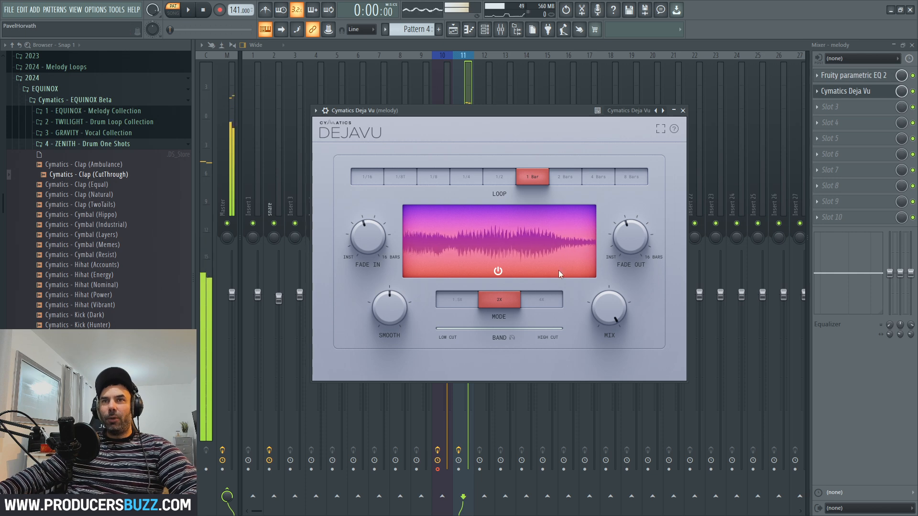
left_click(457, 300)
left_click(466, 177)
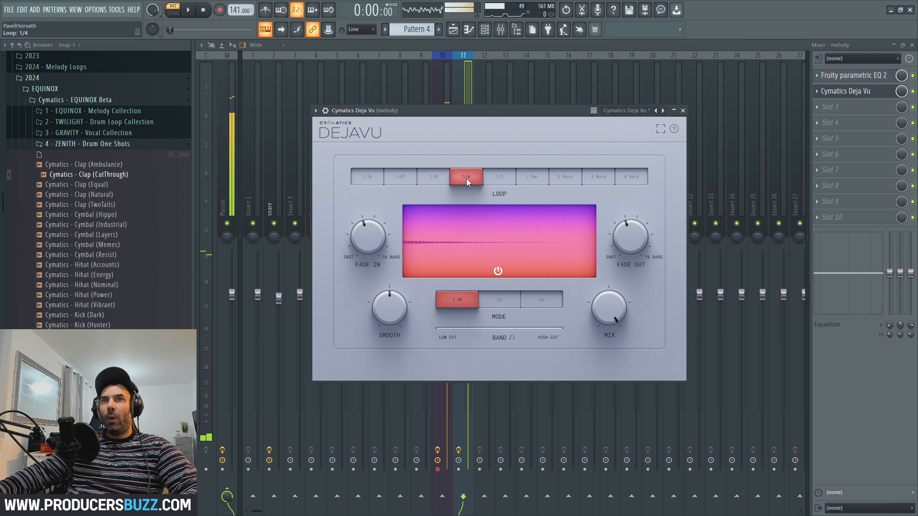
Set Deja Vu's fade in and fade out to 1/4, smoothing to 25% and the high cut to about 7175 Hz
mouse_move(348, 242)
left_mouse_down()
mouse_move(363, 229)
mouse_move(363, 248)
left_mouse_up()
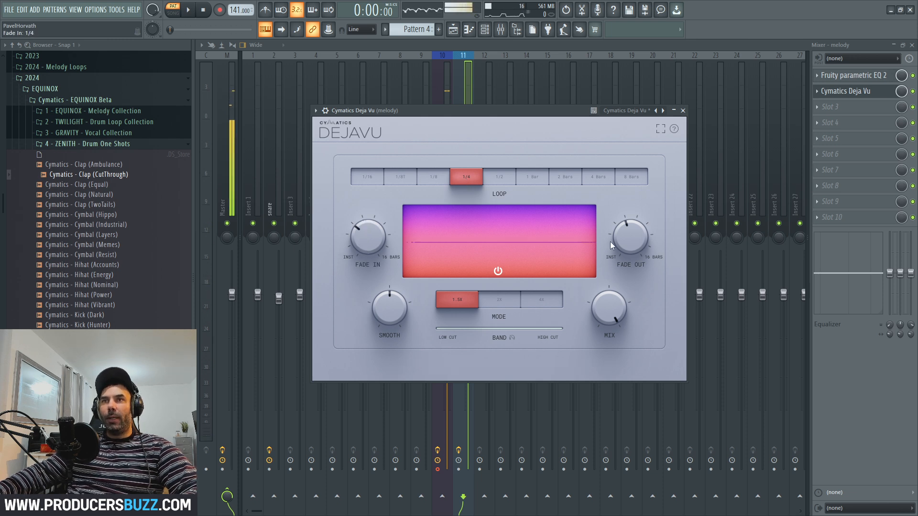
left_click_drag(628, 243, 627, 242)
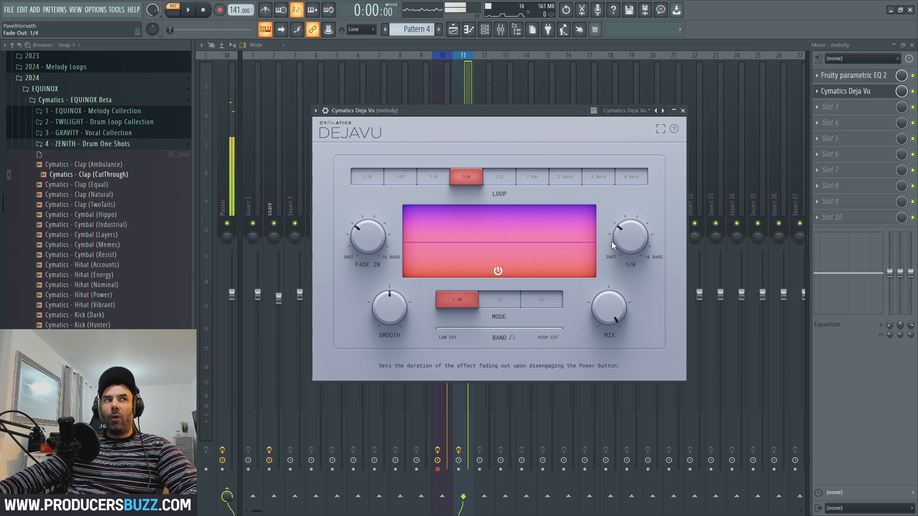
left_click_drag(385, 311, 382, 294)
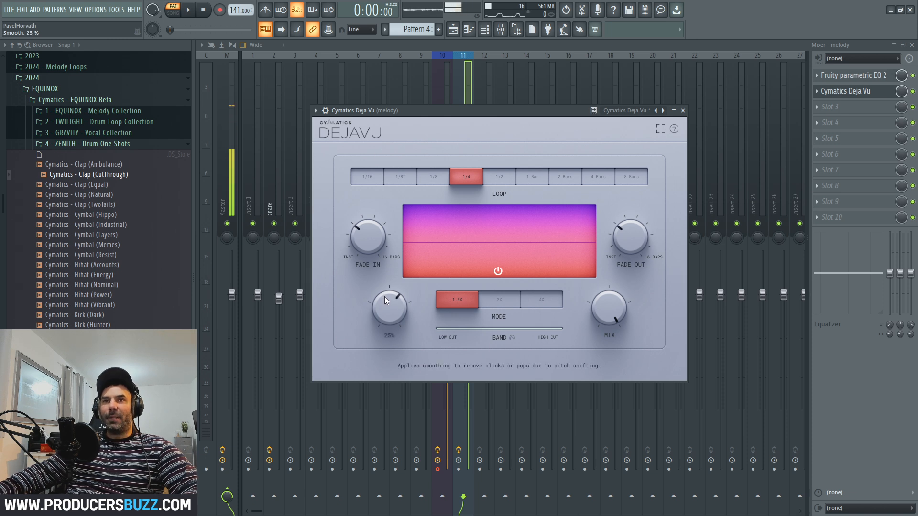
left_click_drag(561, 329, 545, 329)
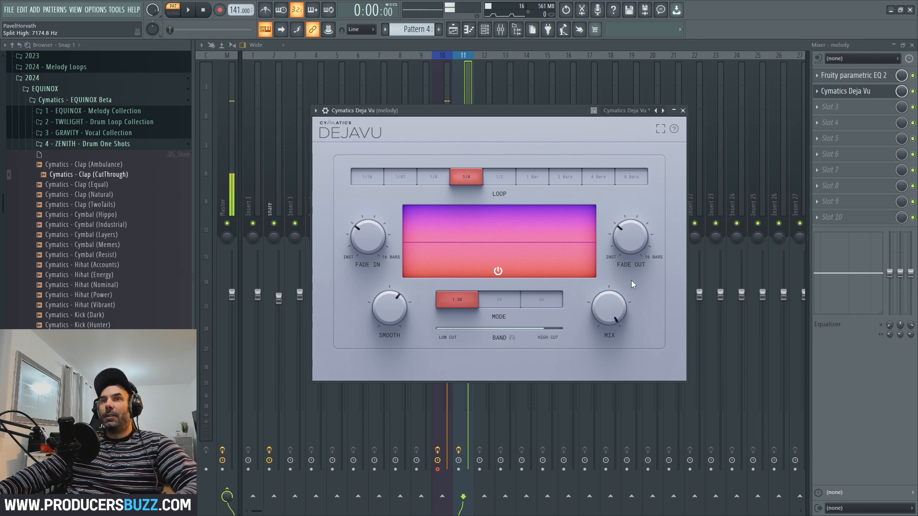
Shift the channel rack slightly lower over the playlist and switch playback to song mode
mouse_move(644, 257)
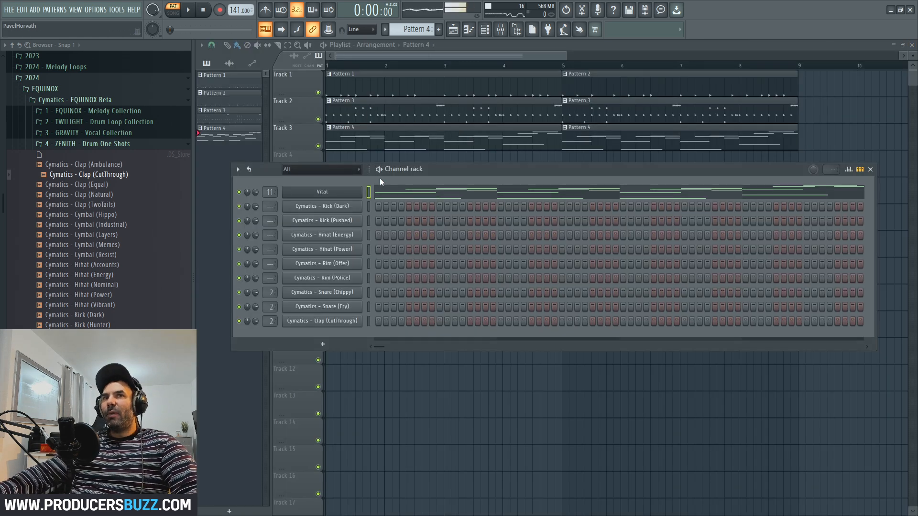
left_click_drag(416, 169, 417, 177)
left_click(174, 13)
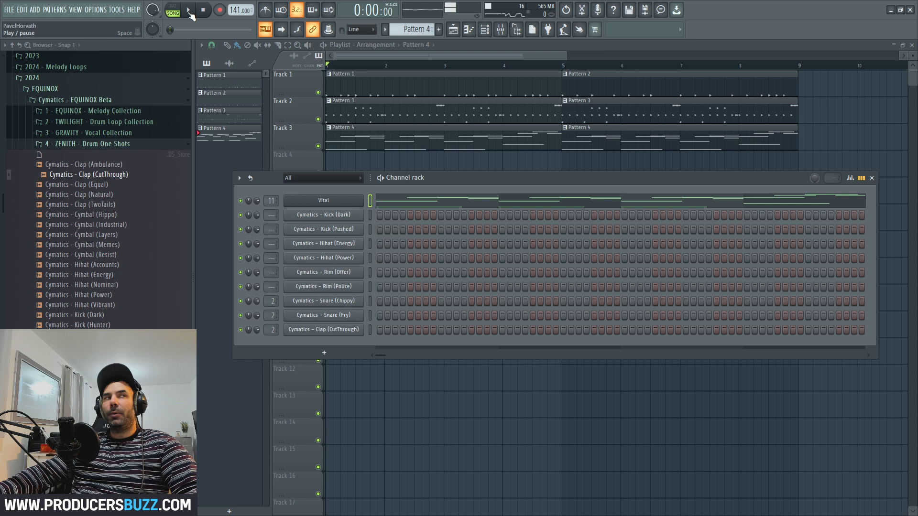
Play the arrangement briefly and add a second Vital channel with the Chorusy Keys preset on the melody mixer track
left_click(189, 11)
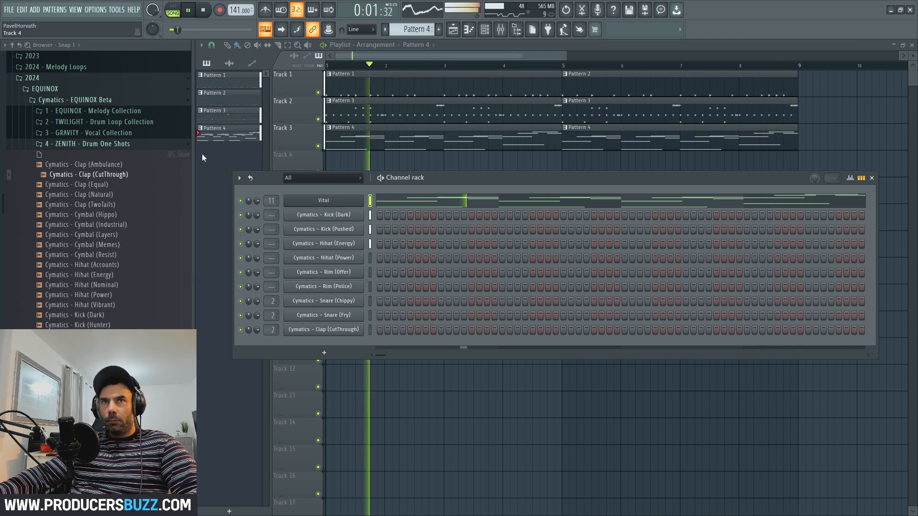
key("space")
right_click(347, 203)
left_click(347, 202)
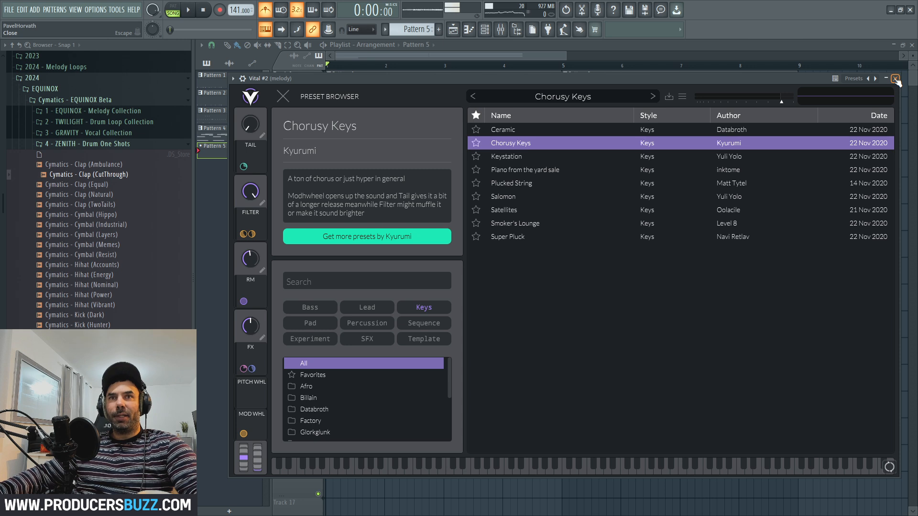
left_click(895, 79)
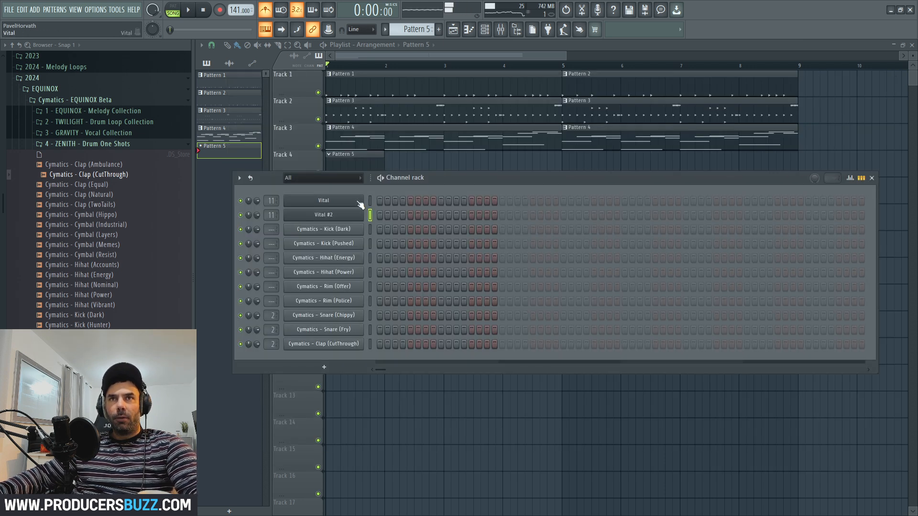
In Pattern 4, give Vital #2 one-beat notes A6, F7 and E7 on the first three beats of bars 1 and 3
double_click(395, 139)
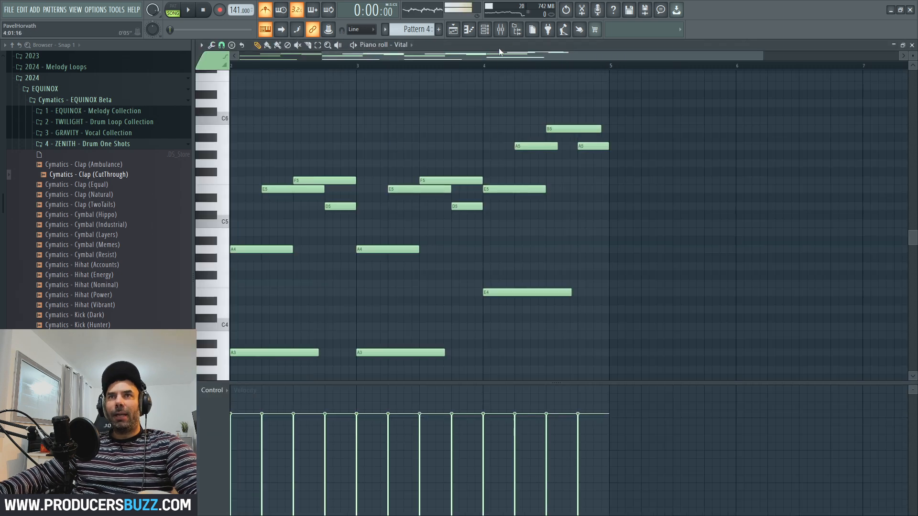
left_click(497, 31)
right_click(352, 217)
left_click(381, 215)
left_click_drag(241, 52, 189, 43)
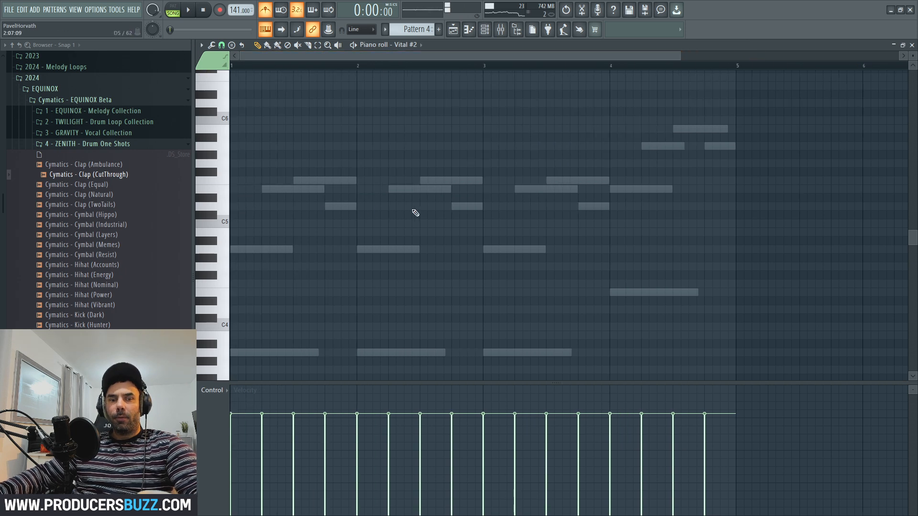
scroll(418, 210, "up", 5)
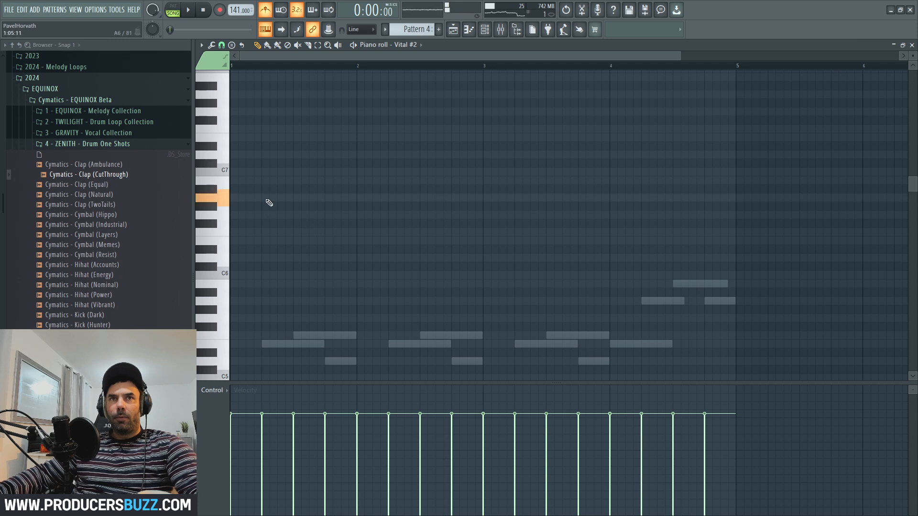
left_click(247, 198)
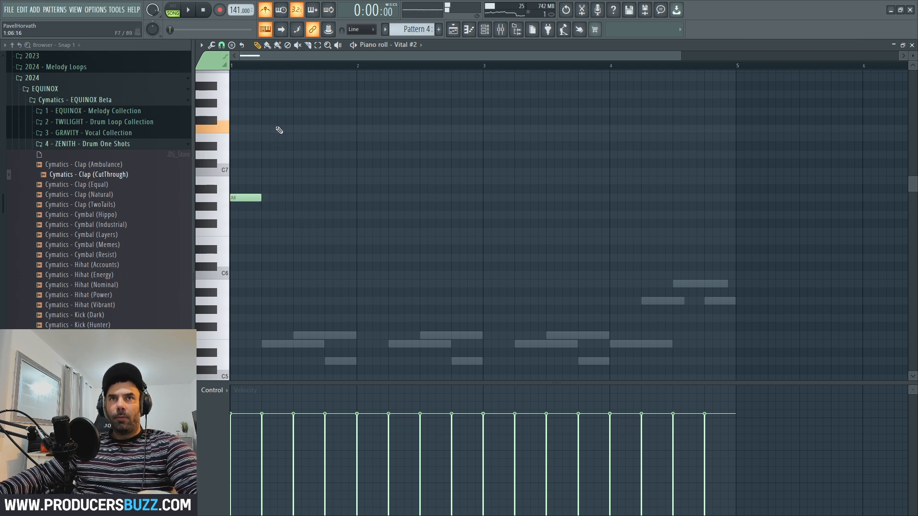
left_click(259, 129)
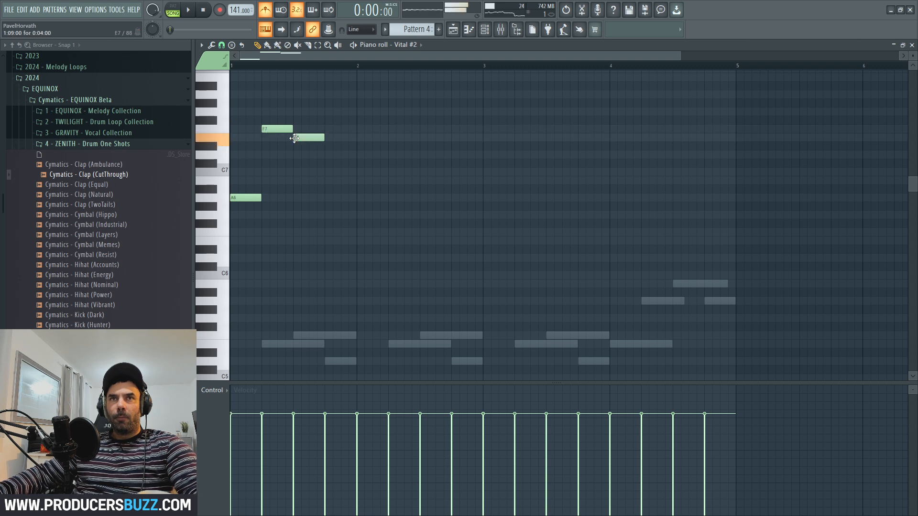
left_click(549, 139)
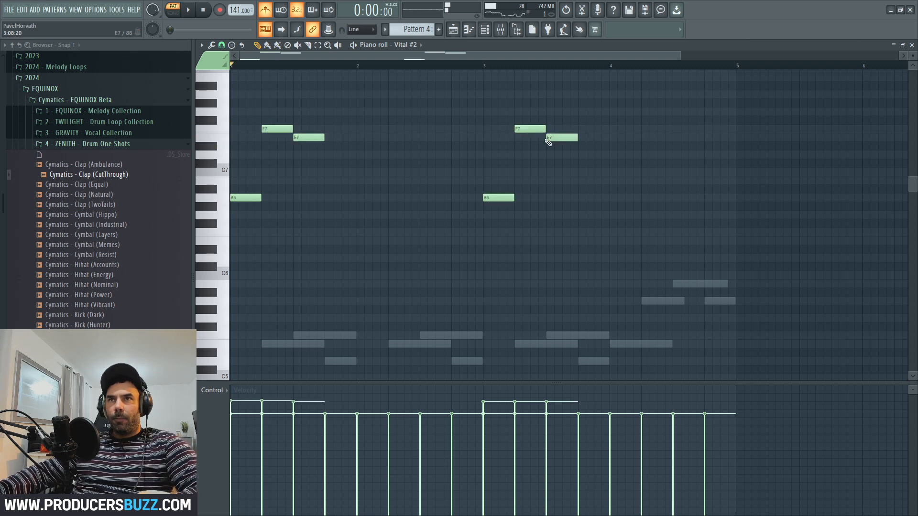
During playback, add one-beat Vital #2 notes: A7 on bar 2's last beat and B7, F7 and E7 on beats 2 to 4 of bar 4
key("space")
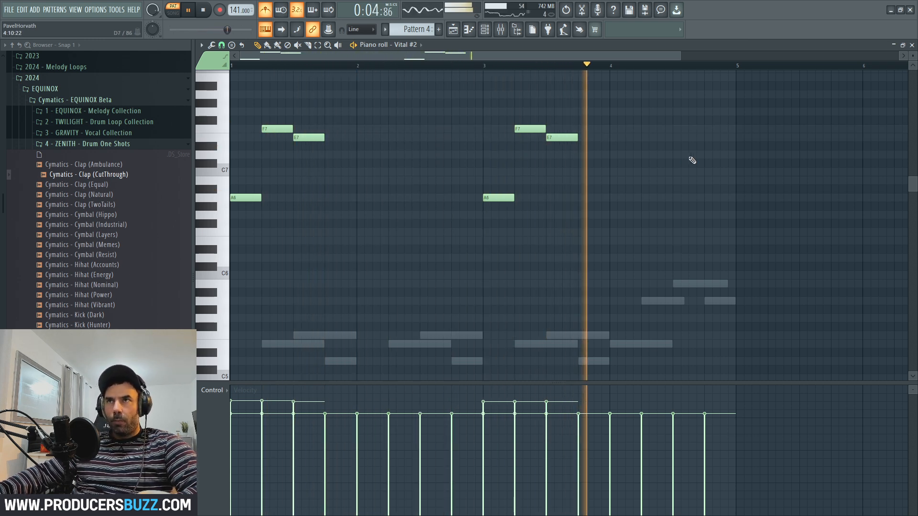
left_click(680, 129)
left_click(710, 138)
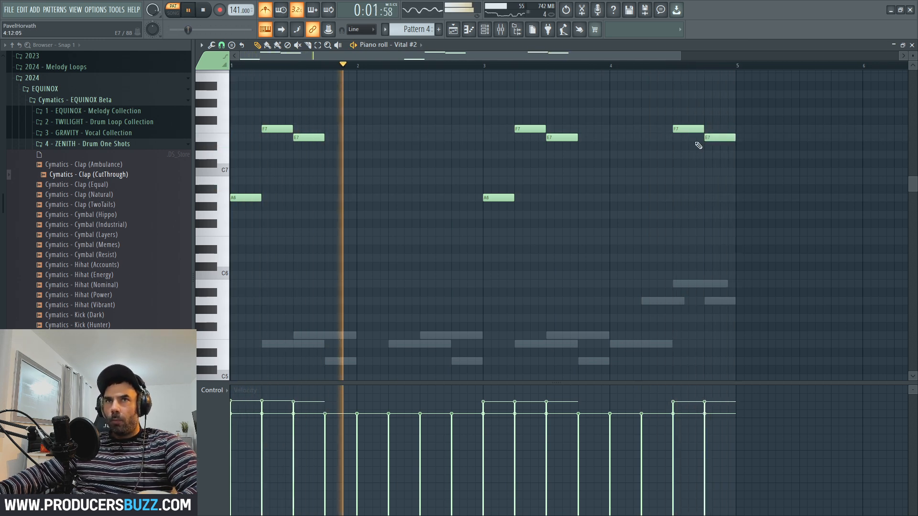
left_click(461, 95)
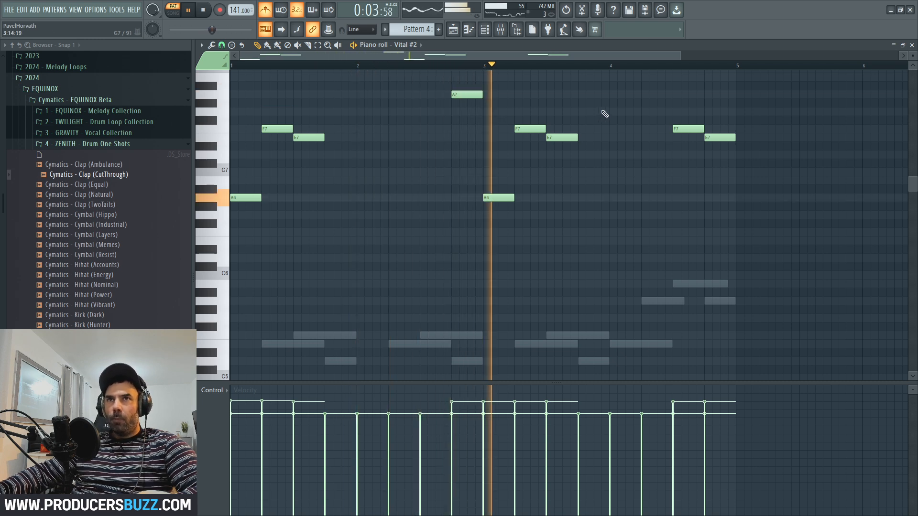
left_click(642, 77)
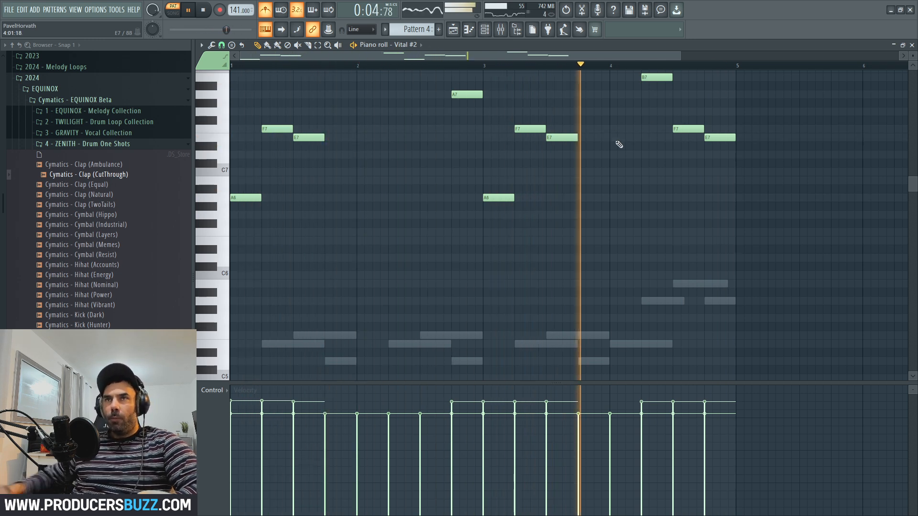
Clone Vital #2 into a third Vital channel and load the Analog Pad preset in it
right_click(340, 217)
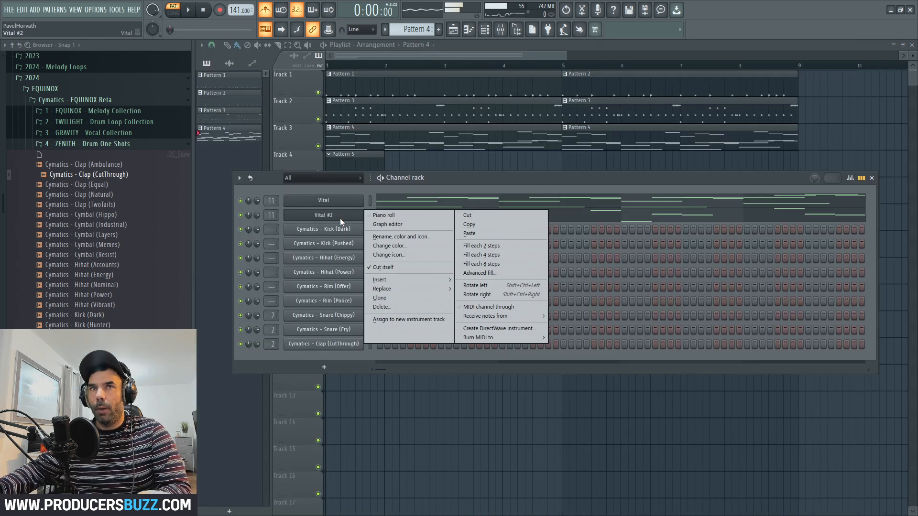
left_click(395, 299)
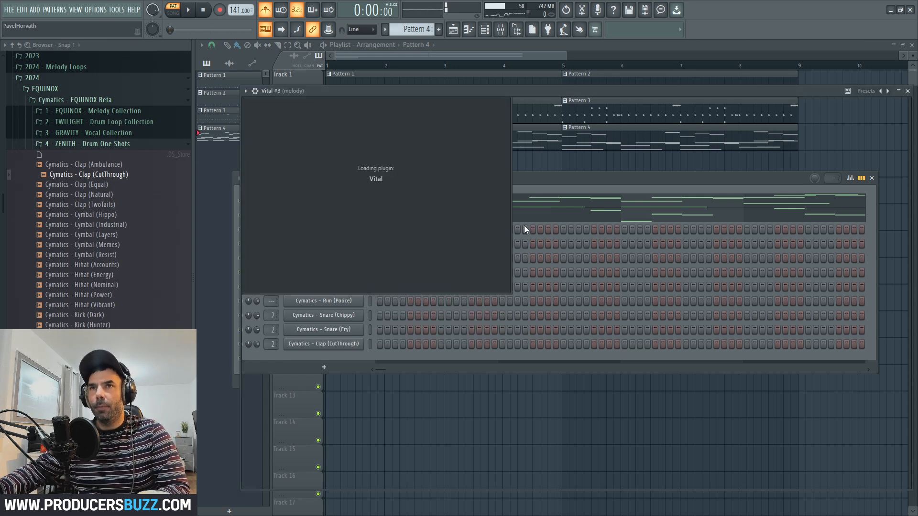
left_click(545, 124)
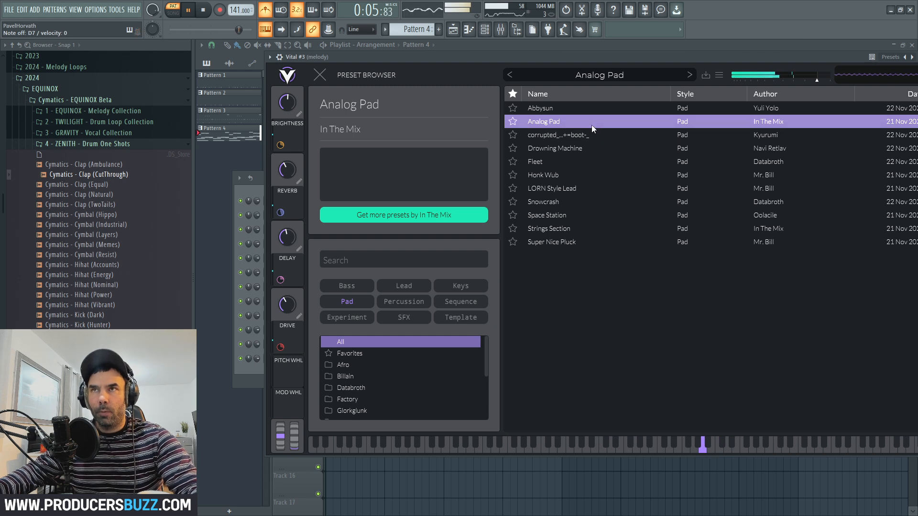
double_click(737, 57)
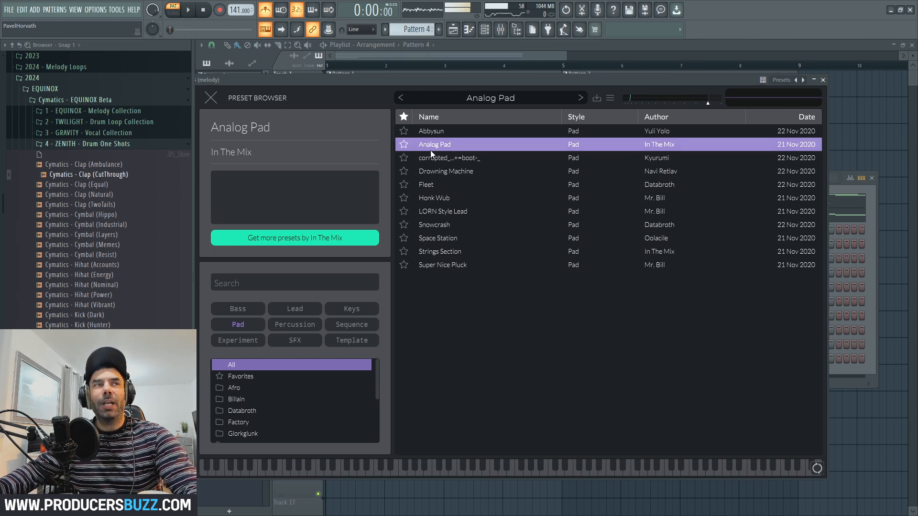
left_click(823, 79)
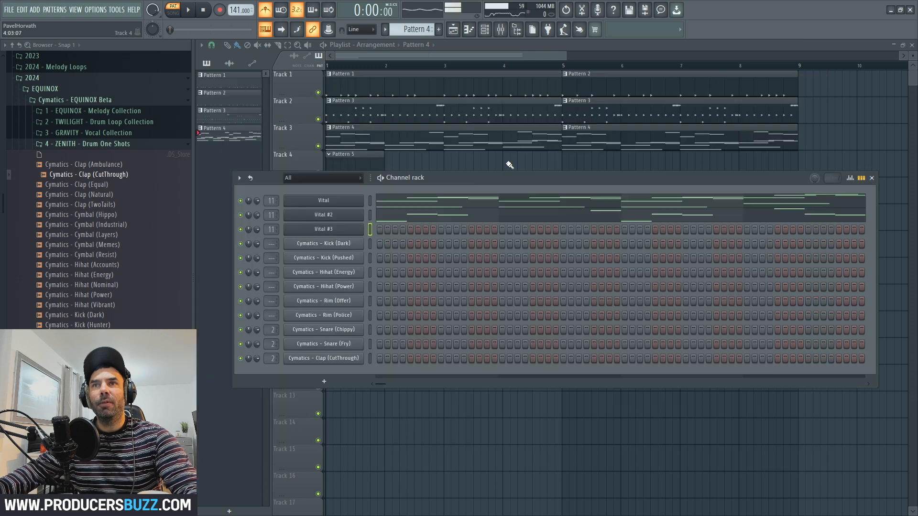
Give Vital #3 bar-long A6 notes in bars 1 and 3 and short G6 notes starting the last beat of bars 2 and 4
right_click(368, 221)
left_click(382, 232)
key("space")
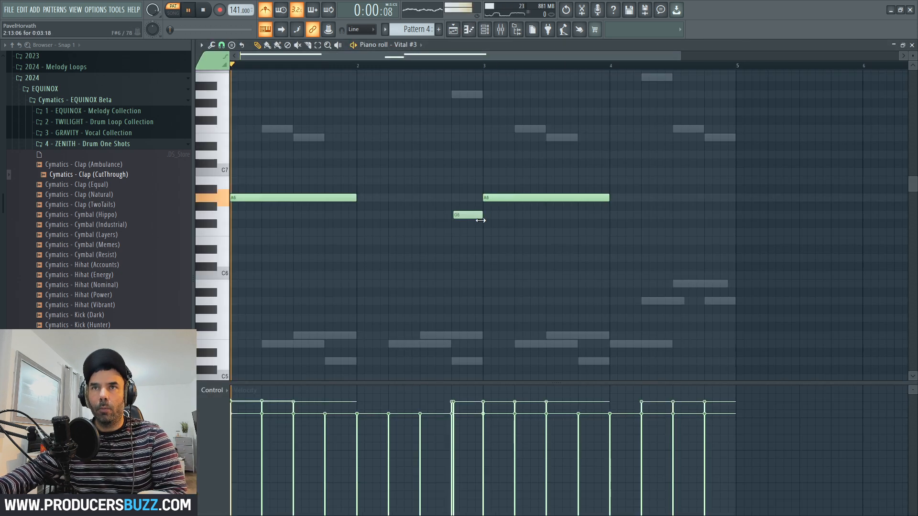
left_click_drag(462, 216, 459, 216)
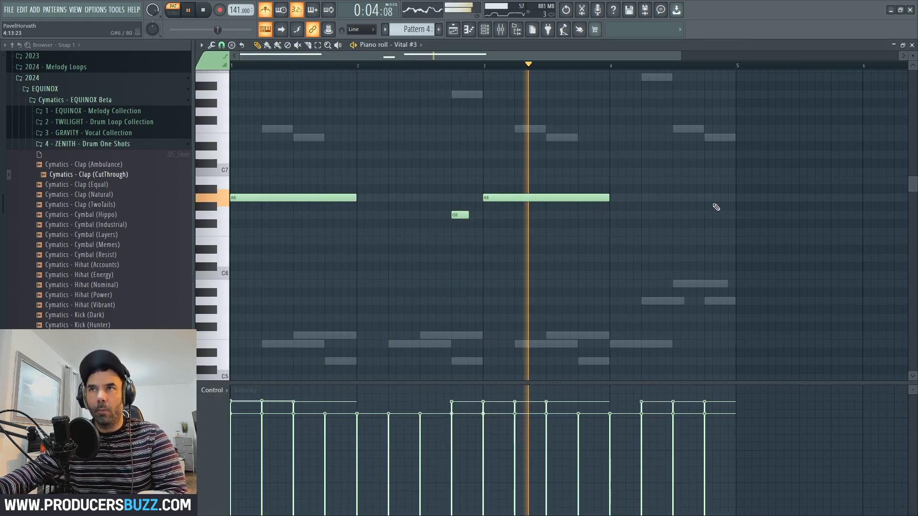
left_click(717, 215)
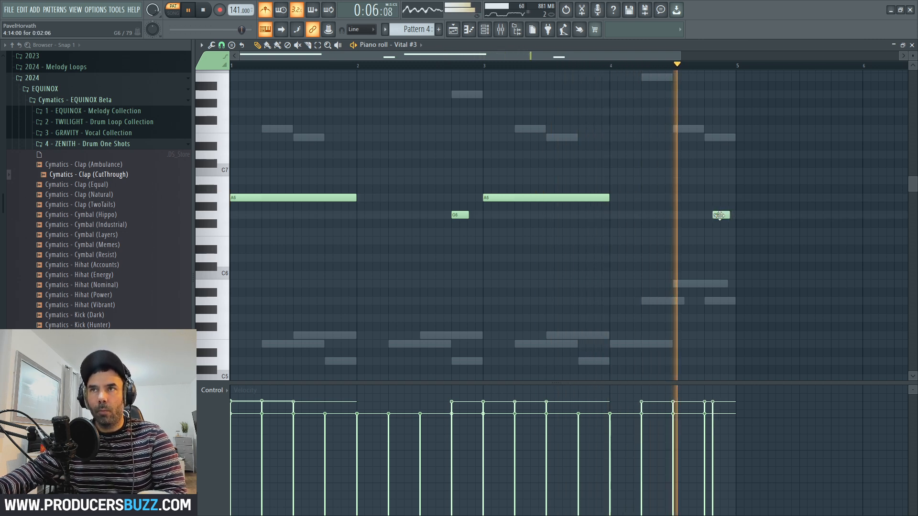
left_click_drag(713, 215, 718, 215)
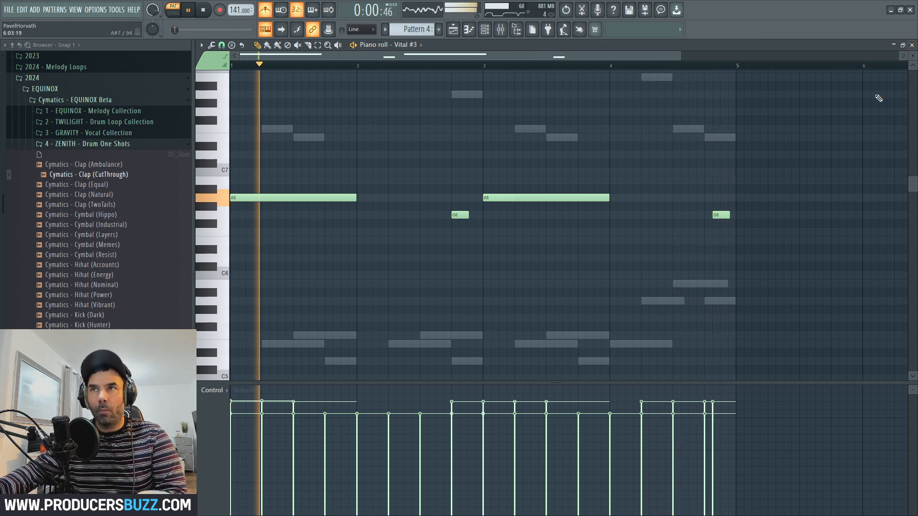
left_click_drag(721, 211, 714, 213)
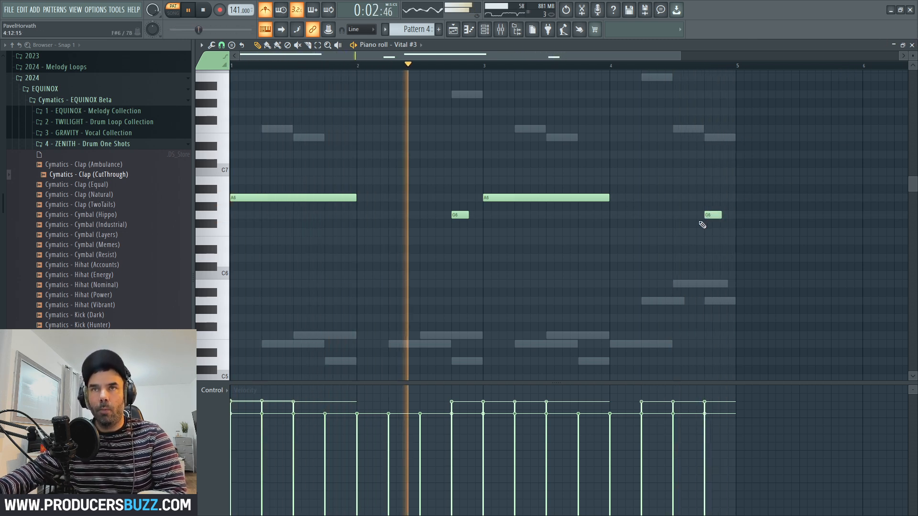
left_click(912, 45)
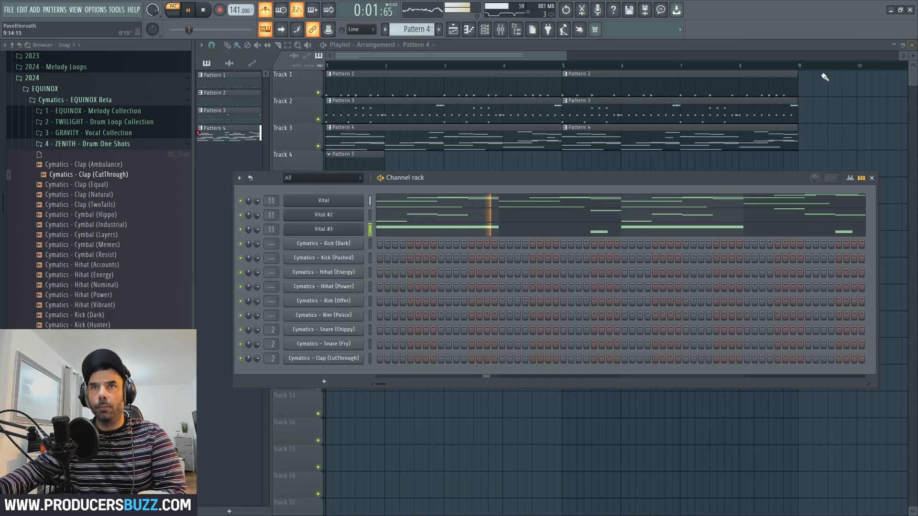
Route Vital #2 and Vital #3 to mixer track 12 and save the melody track's state as Effect Trap Beat Main Melody
key("space")
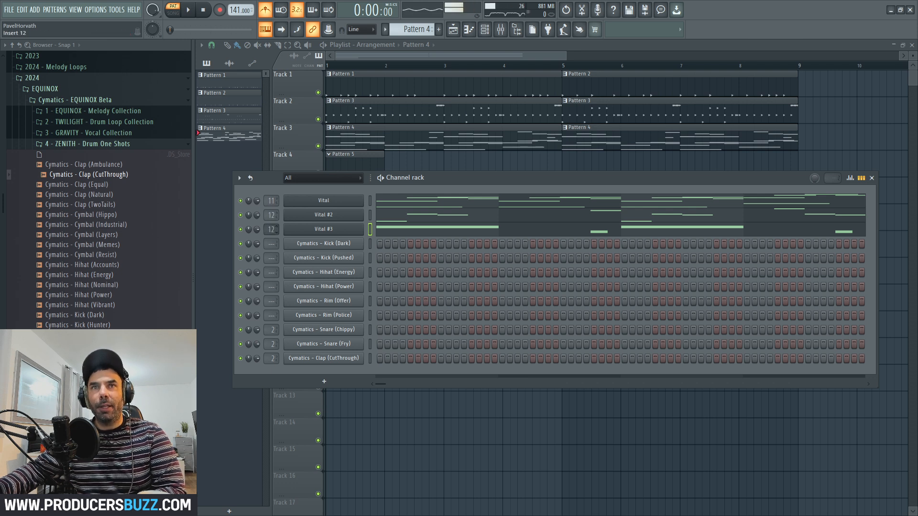
double_click(271, 201)
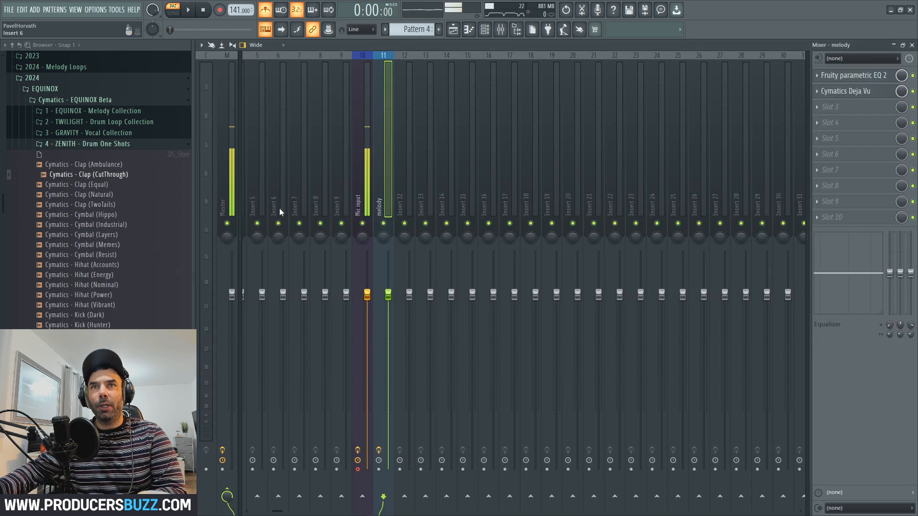
right_click(386, 104)
mouse_move(423, 103)
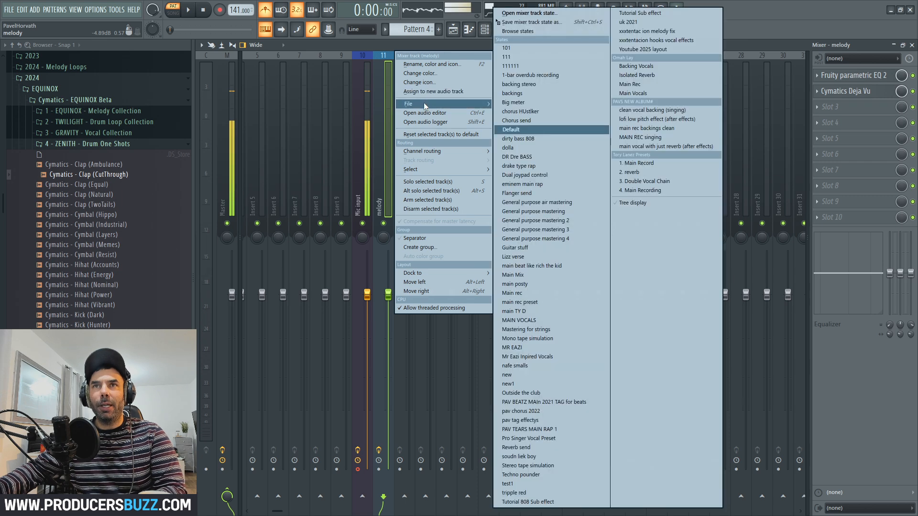
left_click(541, 19)
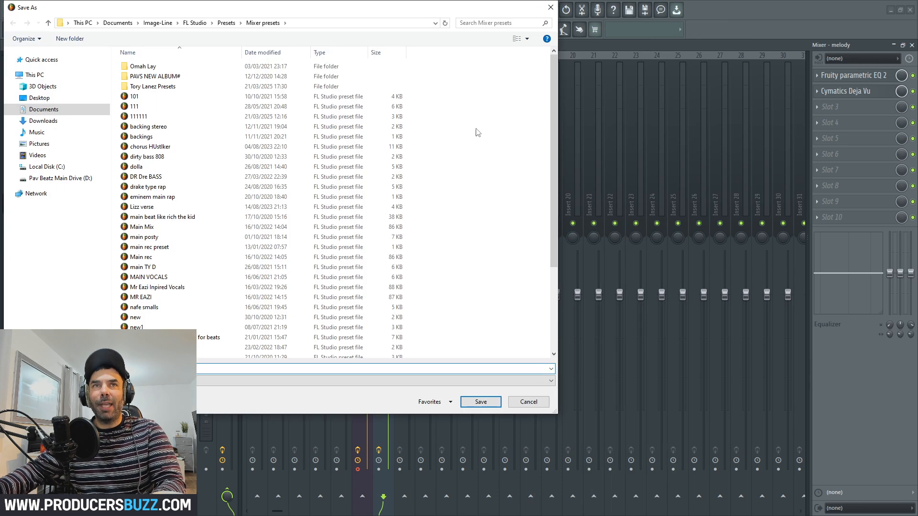
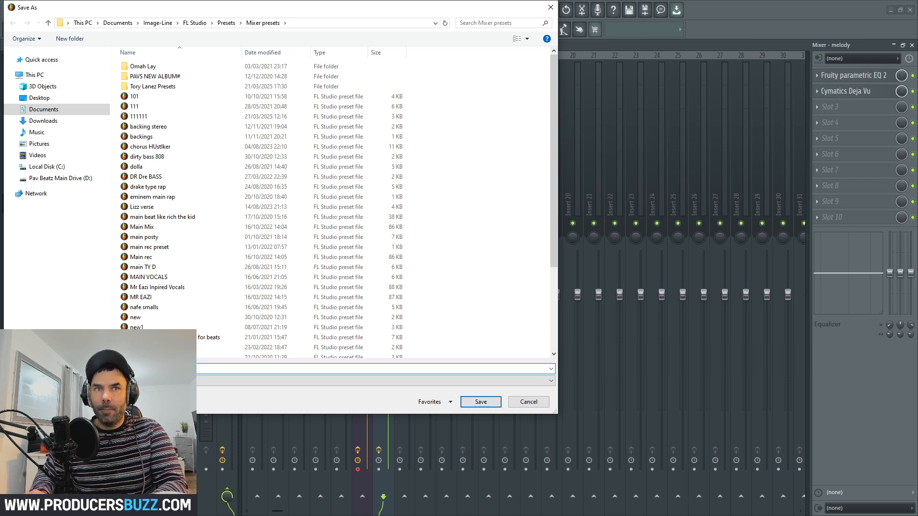
key("Return")
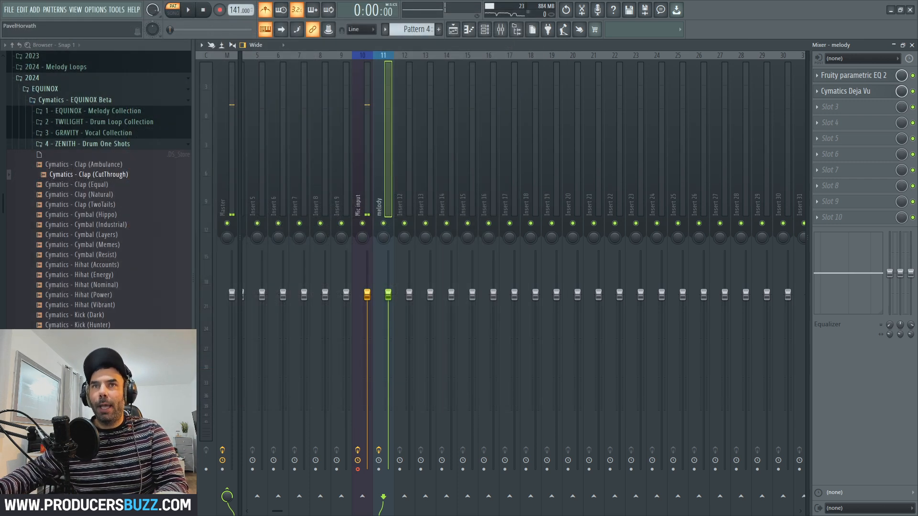
Load the saved Effect Trap Beat Main Melody state onto mixer track 12
left_click(406, 173)
right_click(406, 176)
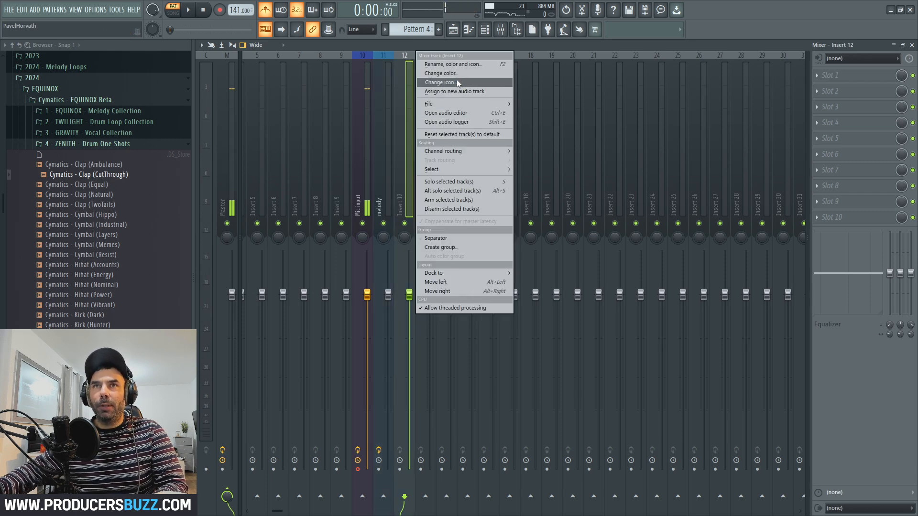
mouse_move(454, 102)
left_click(545, 14)
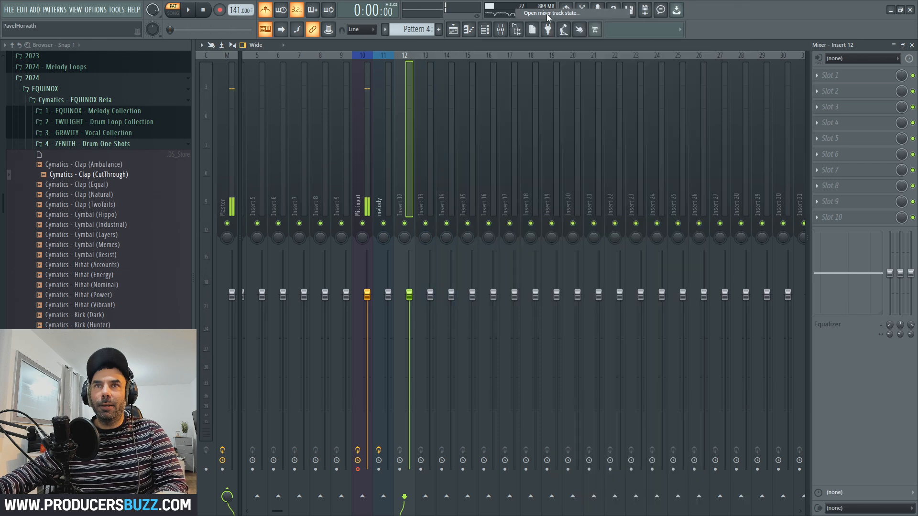
double_click(250, 338)
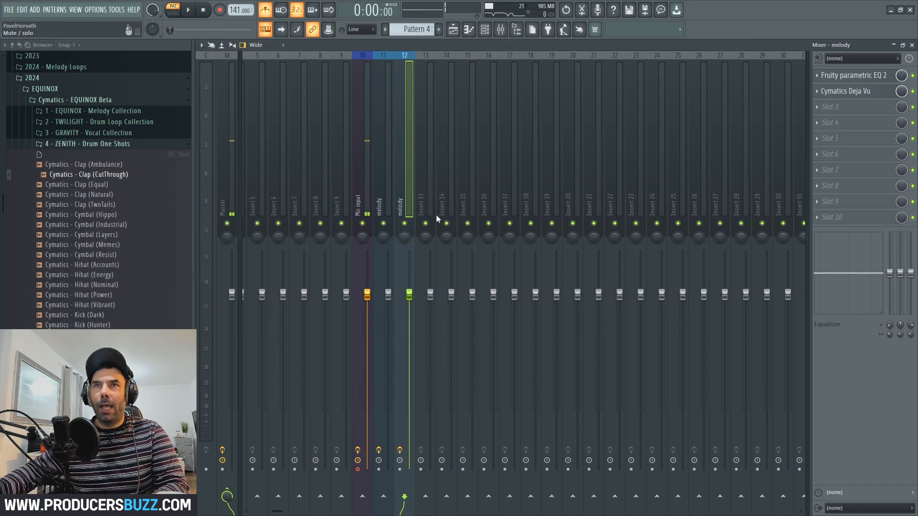
Load the saved Effect Trap Beat Main Melody state onto mixer track 13
left_click(423, 194)
right_click(423, 188)
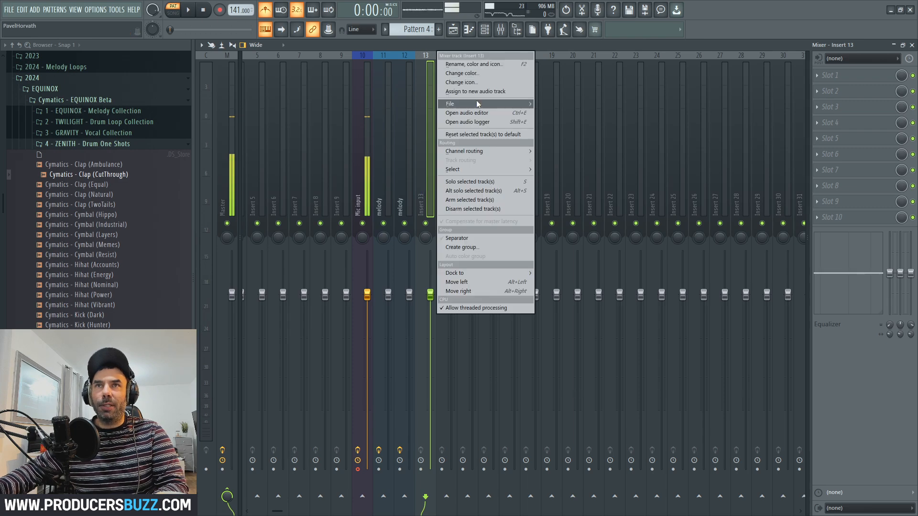
mouse_move(477, 103)
left_click(584, 14)
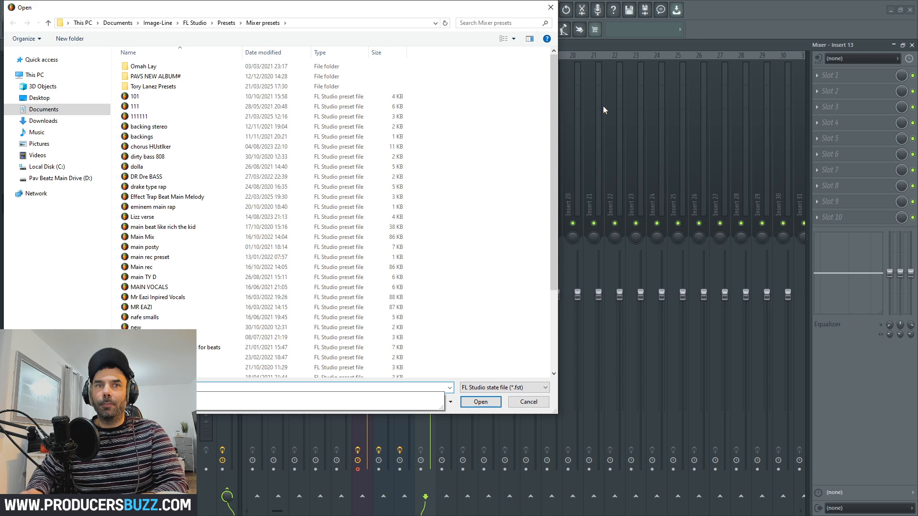
key("Return")
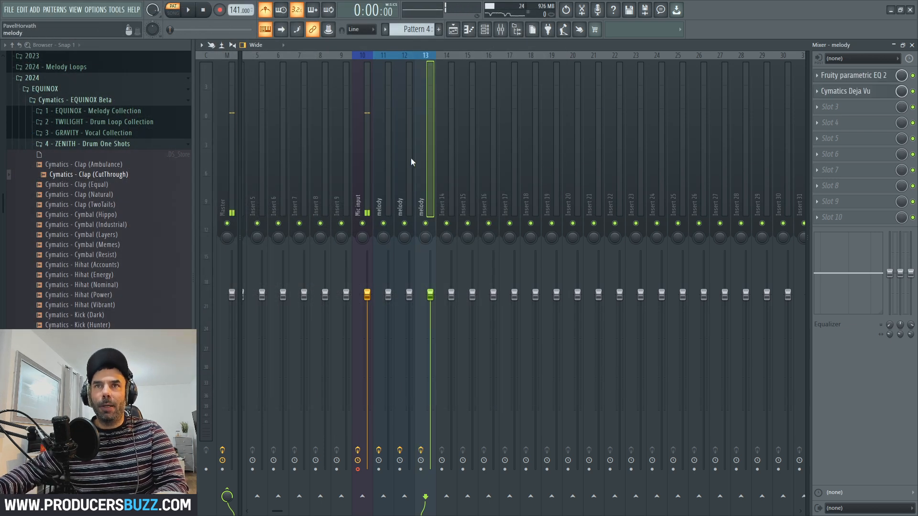
Check the effect slots on the three melody mixer tracks 11, 12 and 13
left_click(403, 167)
left_click(387, 184)
left_click(399, 195)
left_click(385, 205)
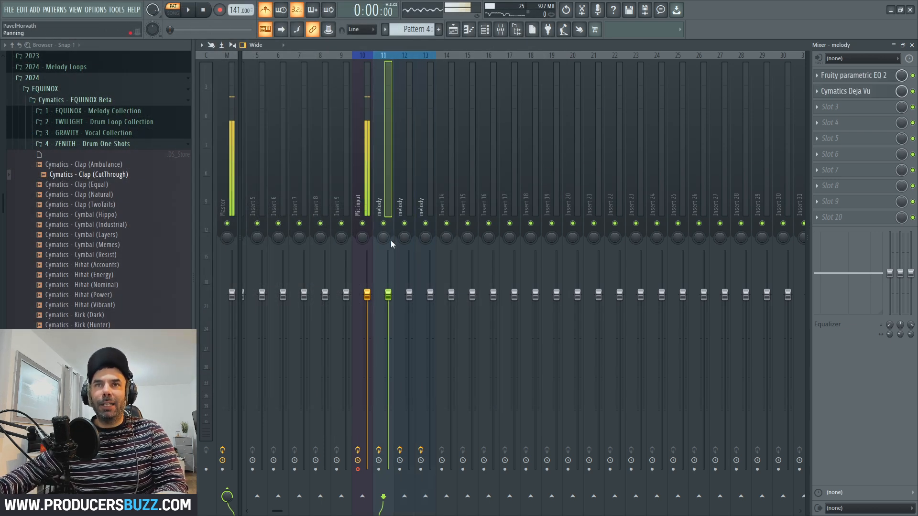
left_click(407, 207)
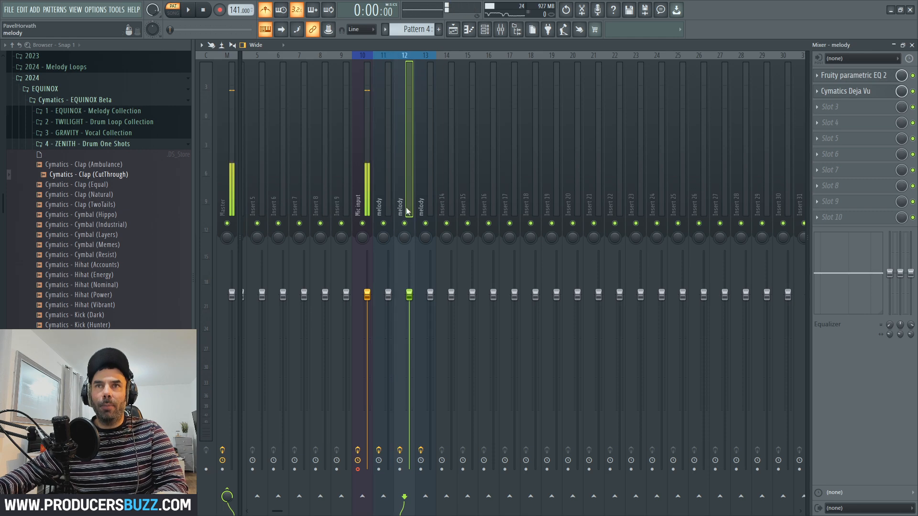
left_click(420, 208)
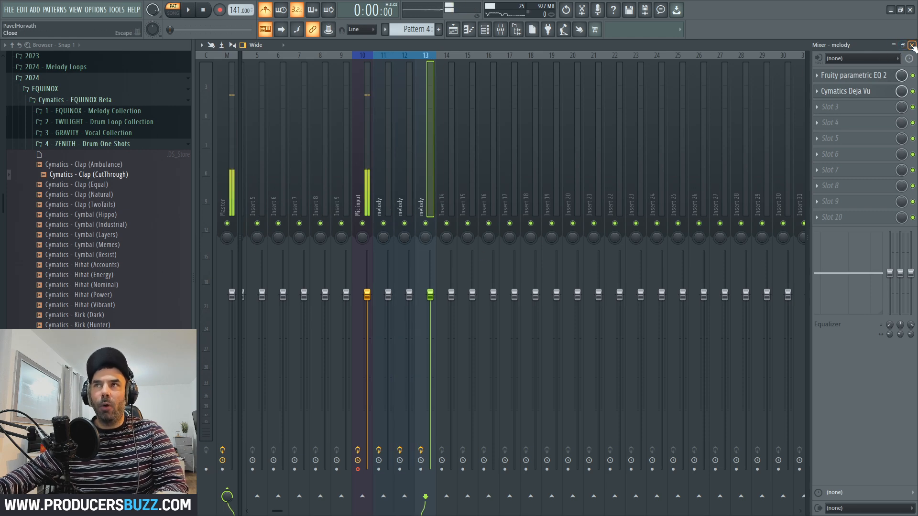
left_click(398, 188)
left_click(383, 192)
left_click(403, 203)
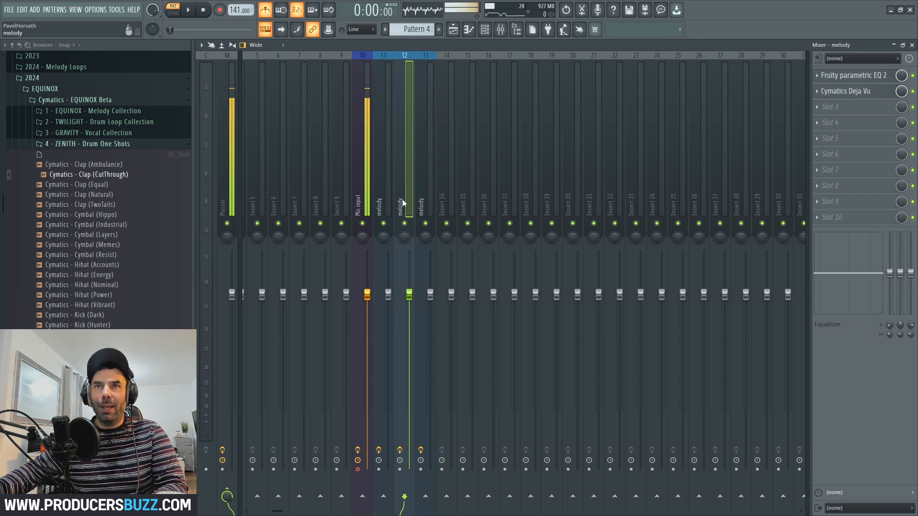
Bring up the Channel rack and solo the Vital #2 channel
left_click(485, 29)
right_click(241, 215)
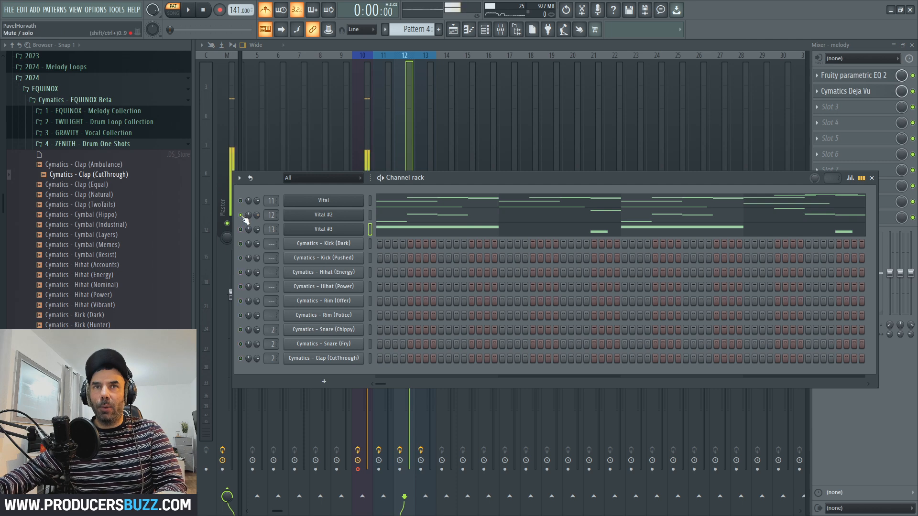
Audition Vital #2 and shift the low-cut, mid and high-cut bands of its mixer track's Parametric EQ 2 to higher frequencies
key("space")
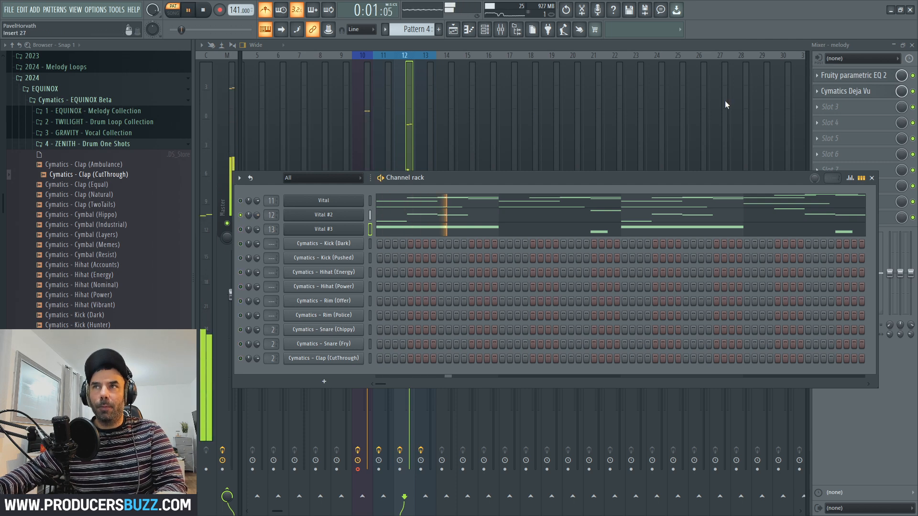
key("space")
left_click(854, 75)
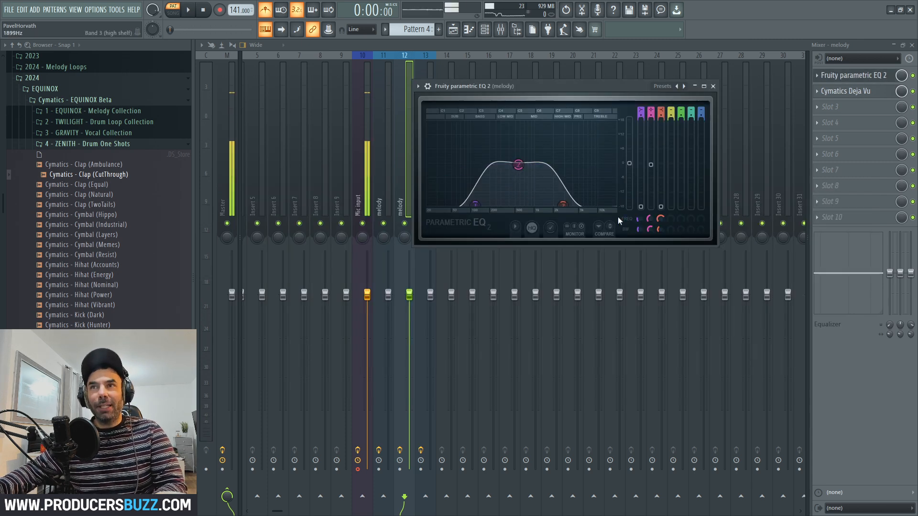
left_click_drag(476, 205, 485, 204)
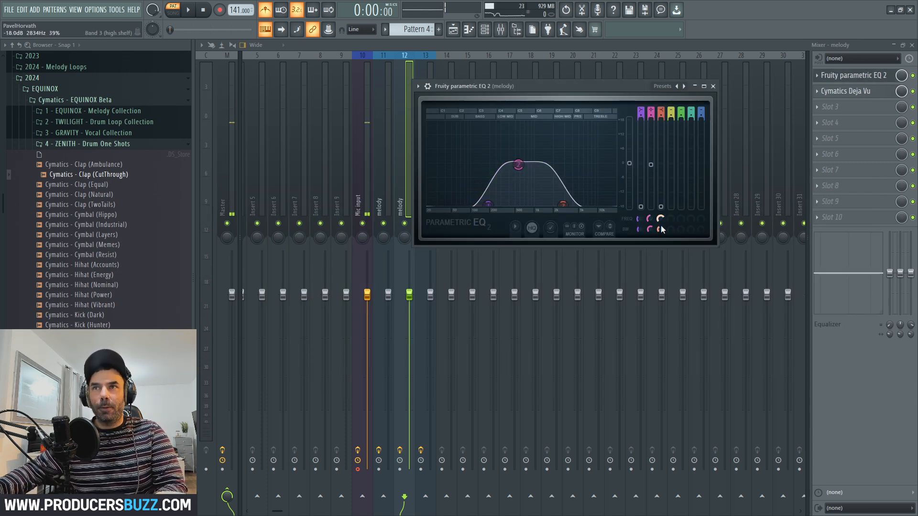
left_click_drag(563, 204, 580, 204)
left_click_drag(519, 170, 534, 169)
key("space")
left_click_drag(489, 210, 496, 210)
left_click_drag(580, 205, 575, 205)
left_click(712, 86)
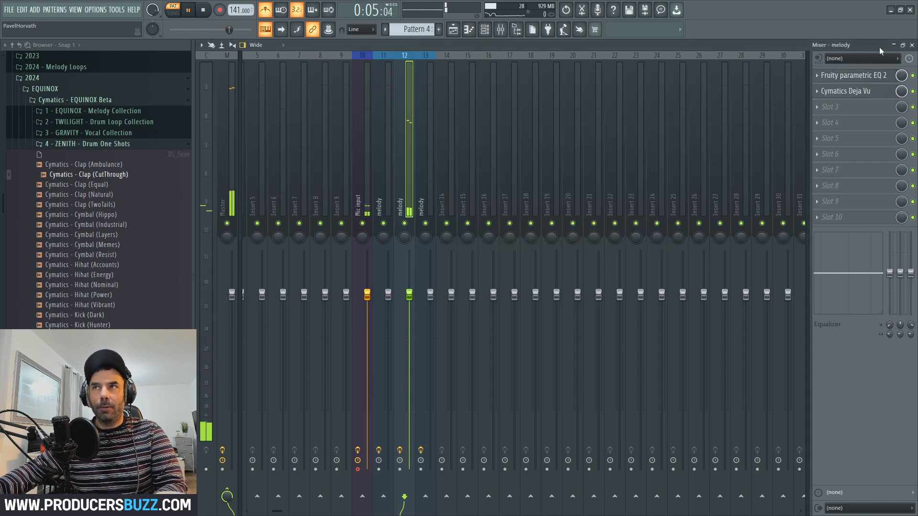
Re-enable the Vital and Vital #3 channels and play all three melody layers together with the mixer in view
left_click(911, 44)
left_click(240, 201)
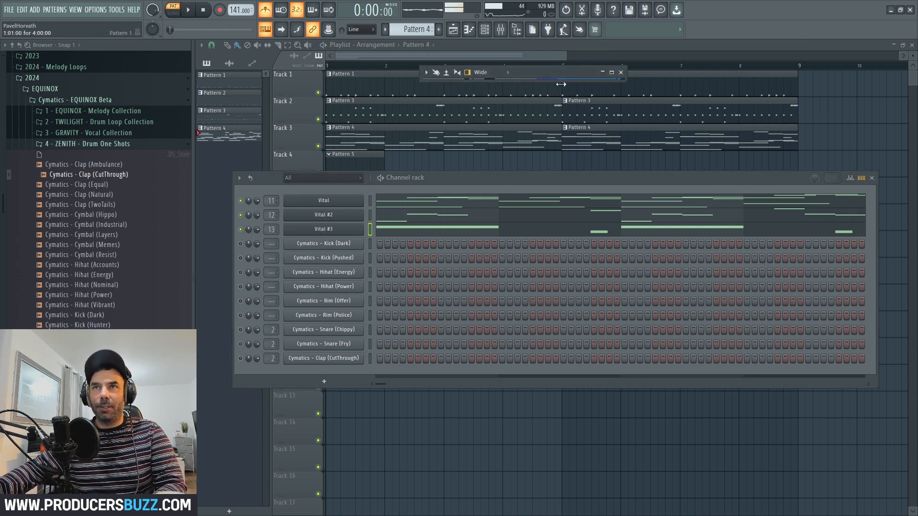
key("F9")
key("space")
Shift mixer track 13's Parametric EQ 2 bands upward, with the high cut at about 14 kHz, and lower its fader to about -2.0 dB
left_click(850, 75)
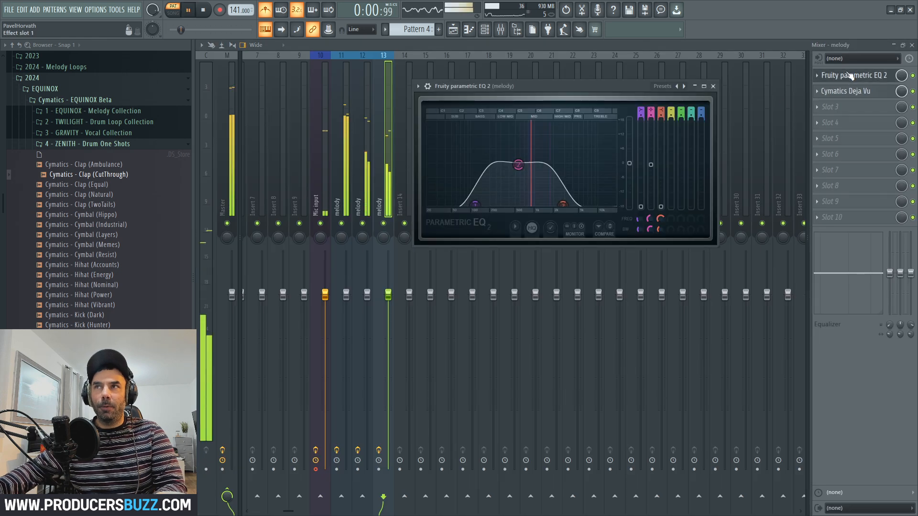
key("space")
left_click_drag(518, 165, 530, 164)
left_click_drag(563, 205, 607, 204)
left_click_drag(531, 163, 554, 164)
left_click_drag(474, 205, 498, 203)
key("space")
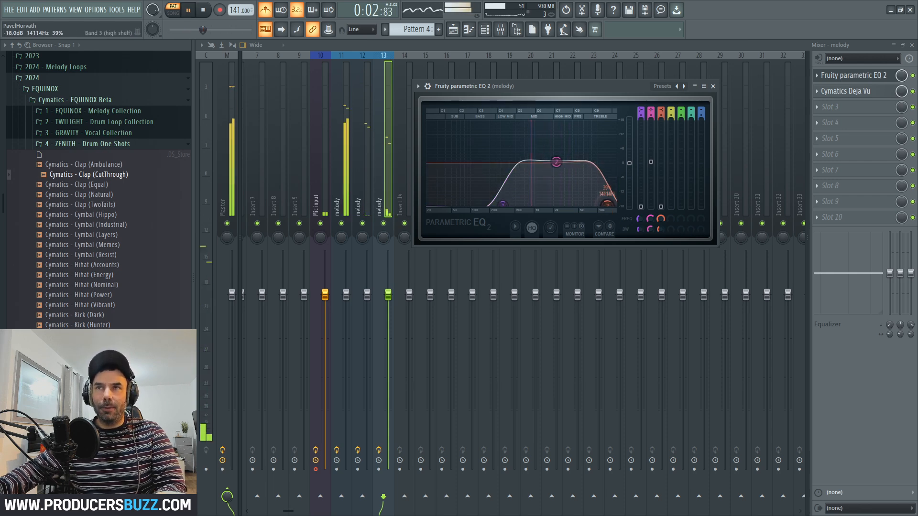
left_click(713, 86)
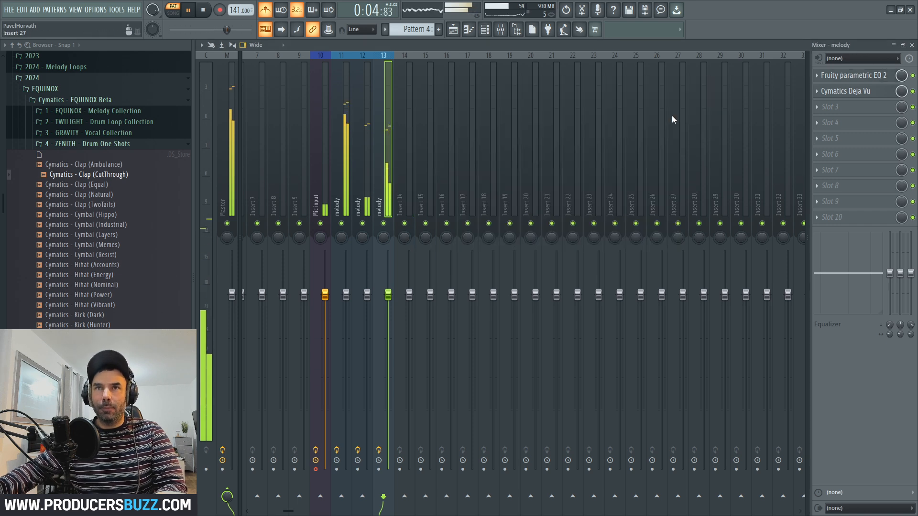
key("space")
left_click_drag(395, 300, 394, 316)
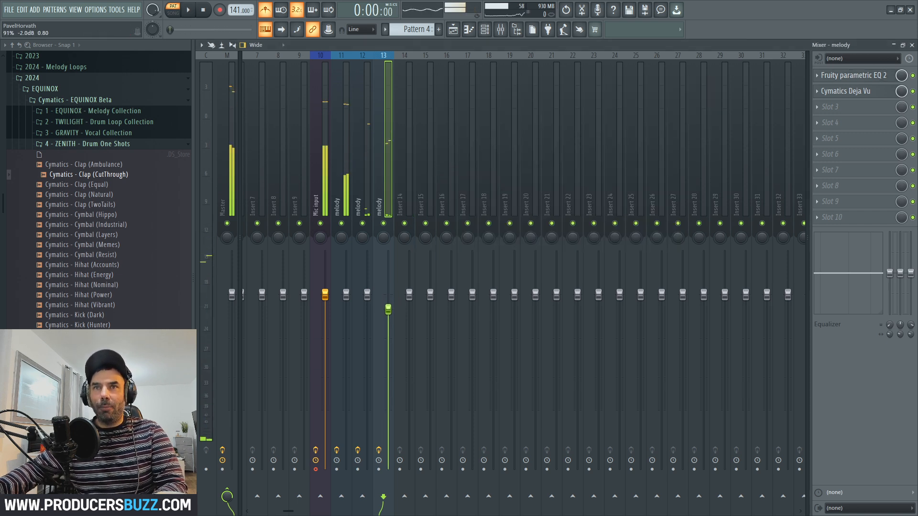
Add Fruity Stereo Shaper to slot 3 of mixer track 13 and set its delay to 3.6 ms right
left_click(840, 109)
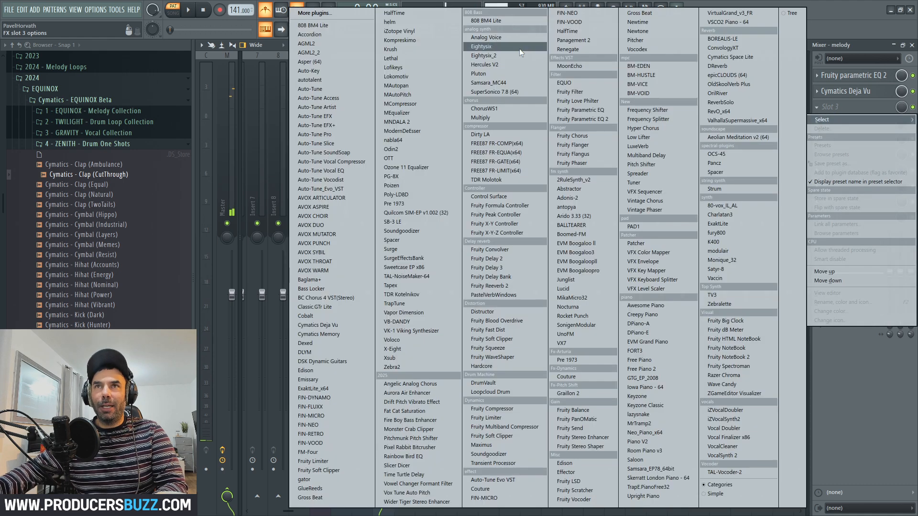
left_click(335, 14)
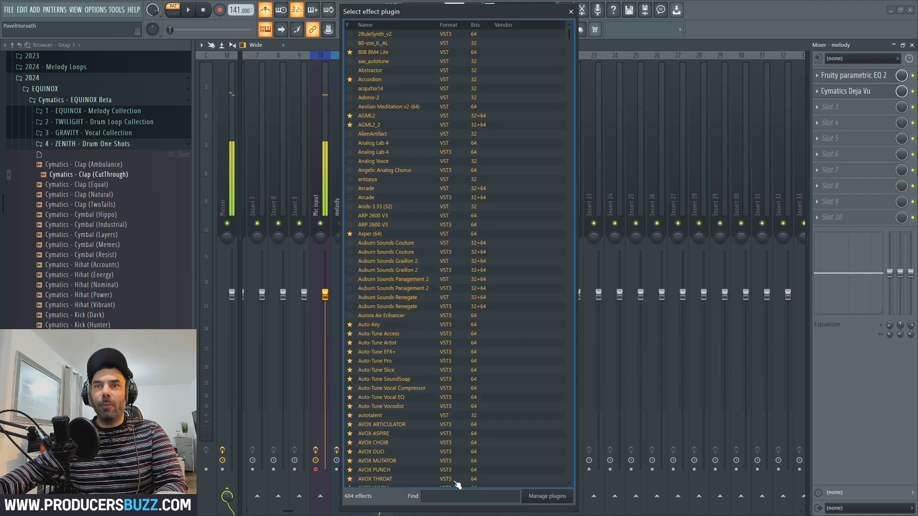
type("ster")
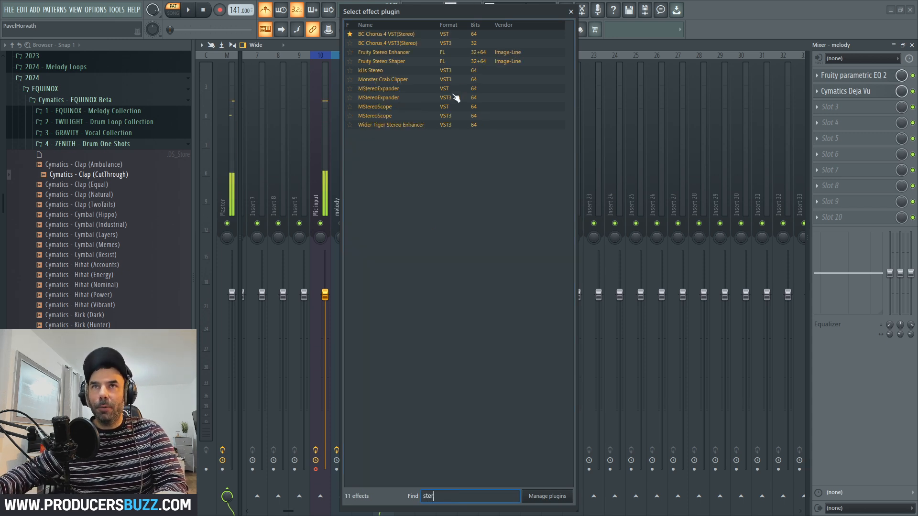
double_click(393, 63)
left_click_drag(381, 217, 381, 211)
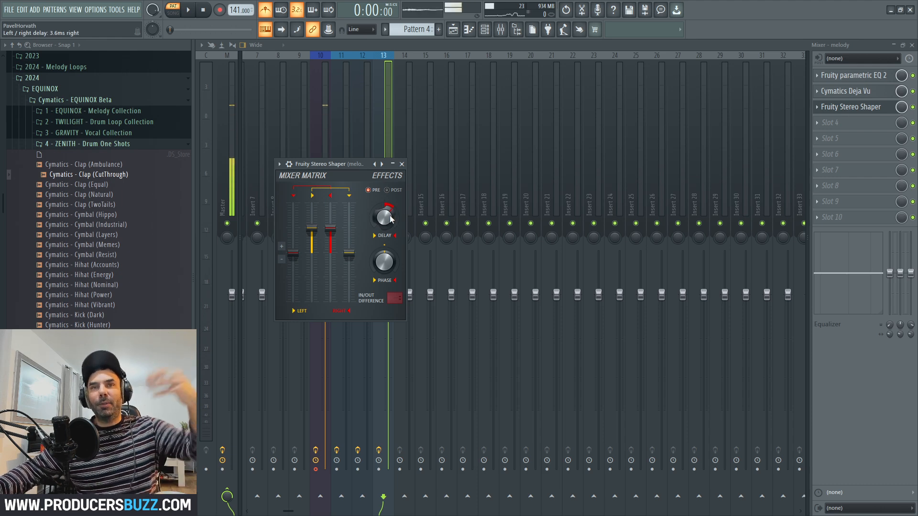
Play the pattern with the stereo effect applied and nudge mixer track 13's fader down slightly
key("space")
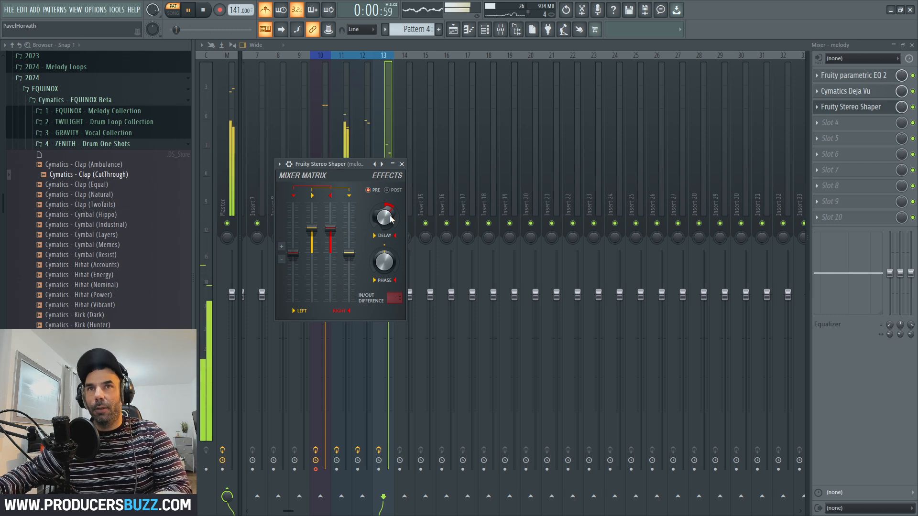
left_click(402, 164)
left_click_drag(388, 311, 388, 312)
key("space")
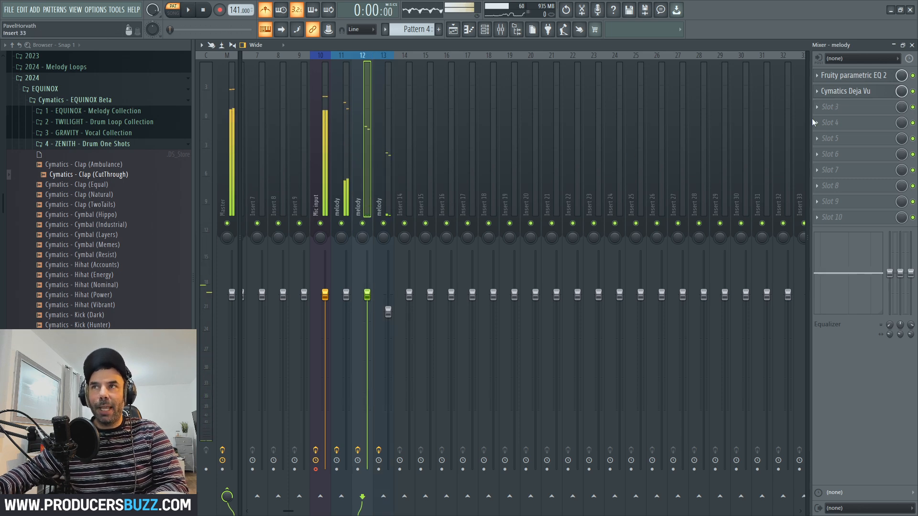
Add Fruity Stereo Shaper to slot 3 of mixer track 12 and set its delay to 3.5 ms left
left_click(834, 107)
mouse_move(822, 120)
left_click(339, 14)
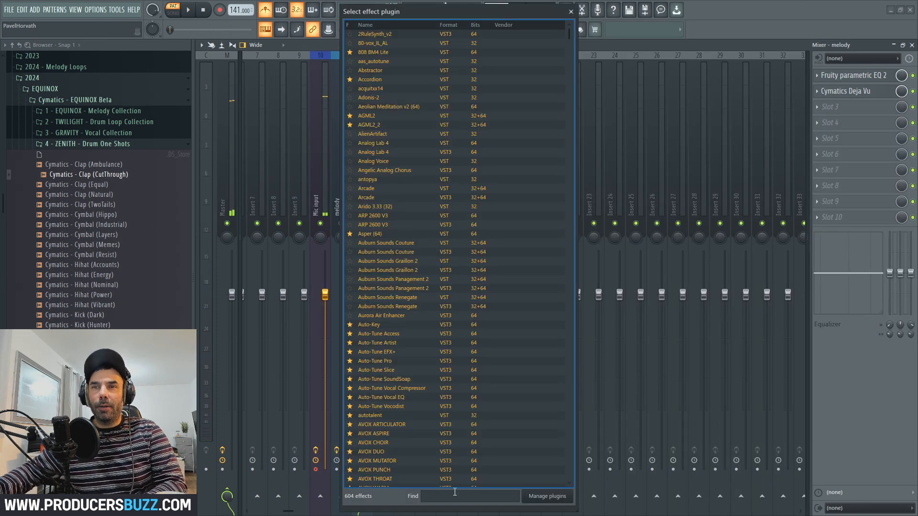
left_click(457, 499)
type("ster")
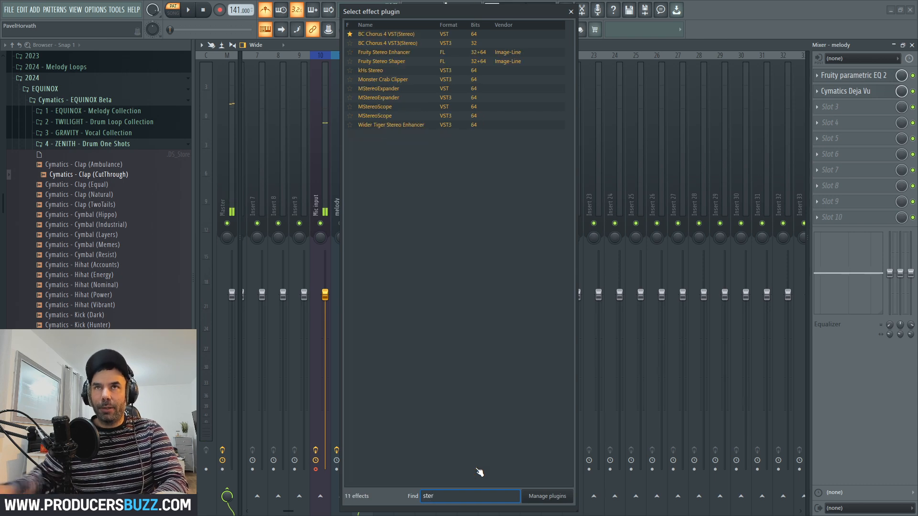
left_click(401, 63)
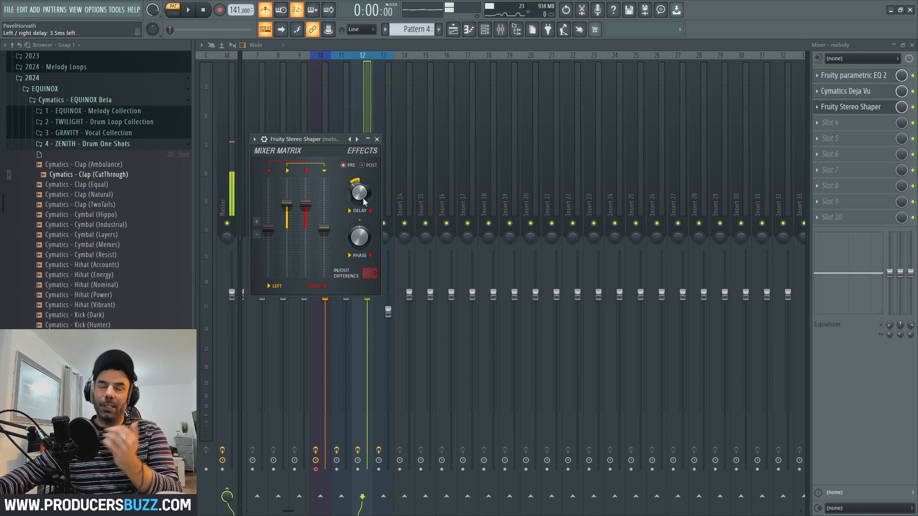
left_click(377, 139)
Lower mixer track 12's fader to about -2.9 dB during playback and turn off the metronome
key("space")
left_click_drag(367, 294, 367, 317)
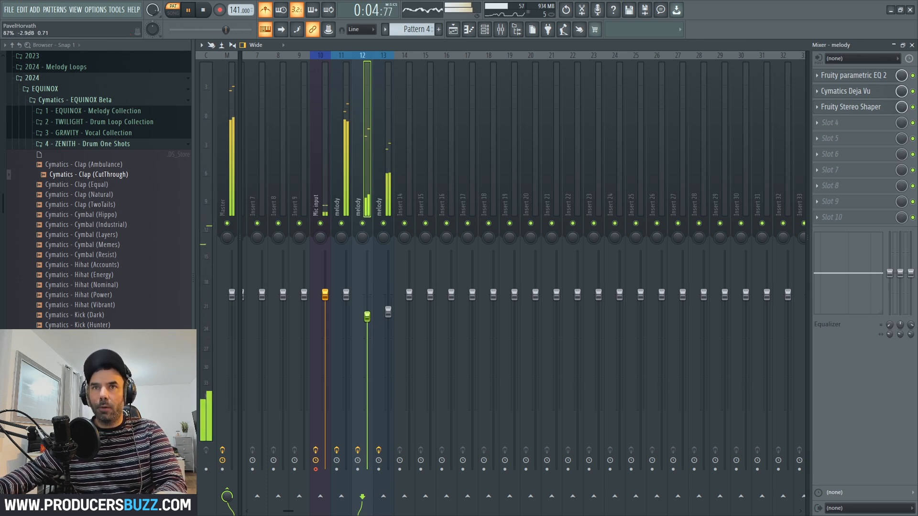
left_click(388, 312)
left_click(265, 11)
key("space")
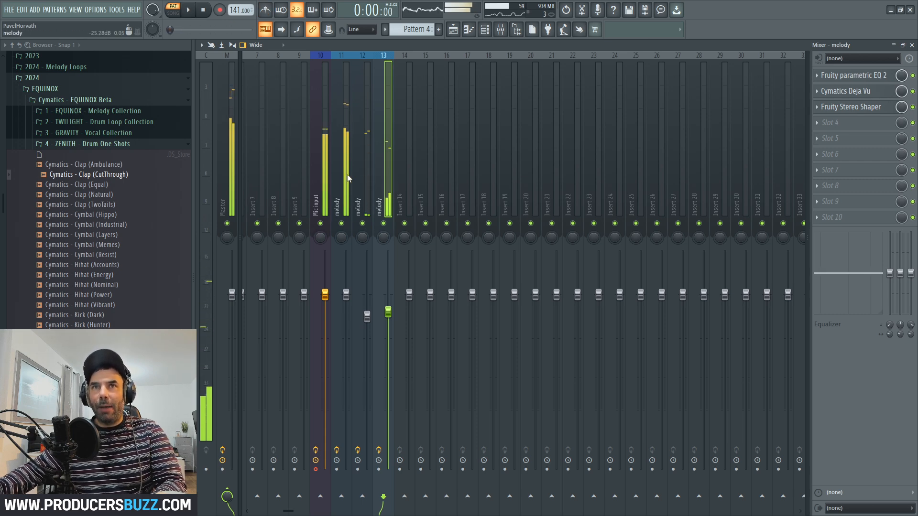
Audition the melody with mixer track 11 selected, then close the mixer and Channel rack to reveal the Playlist
left_click(338, 141)
key("space")
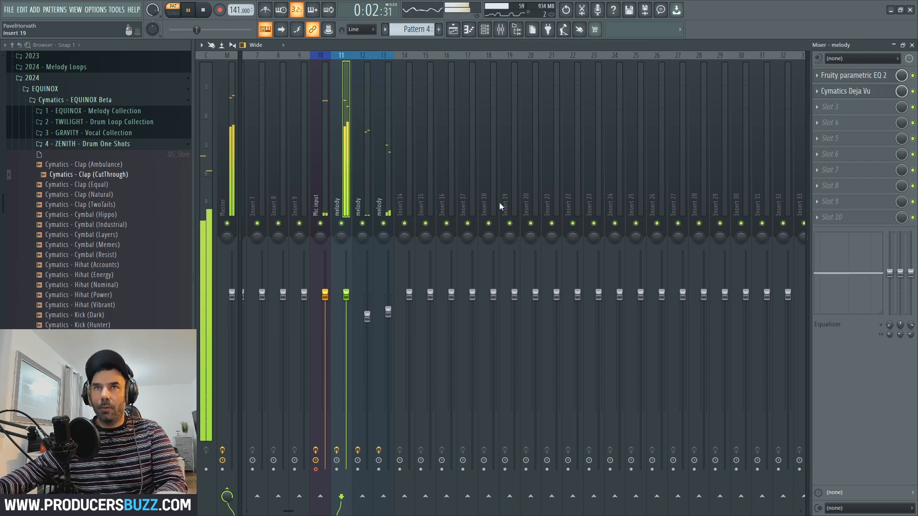
left_click(912, 45)
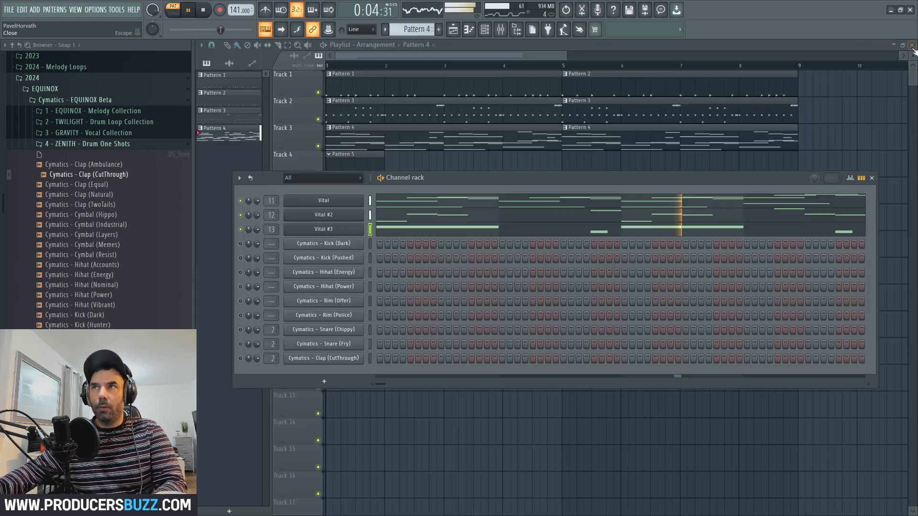
key("F6")
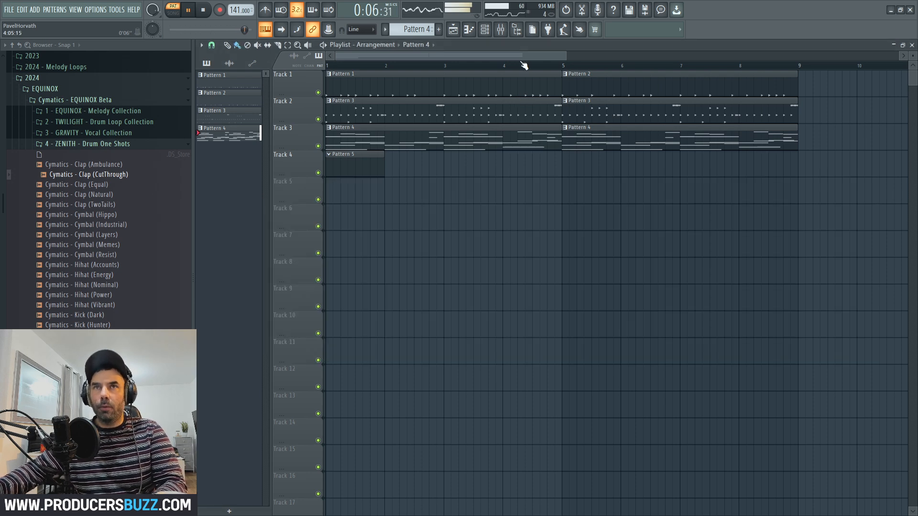
Delete the Pattern 5 clip from Track 4 of the Playlist and play the arrangement in song mode
right_click(370, 173)
key("l")
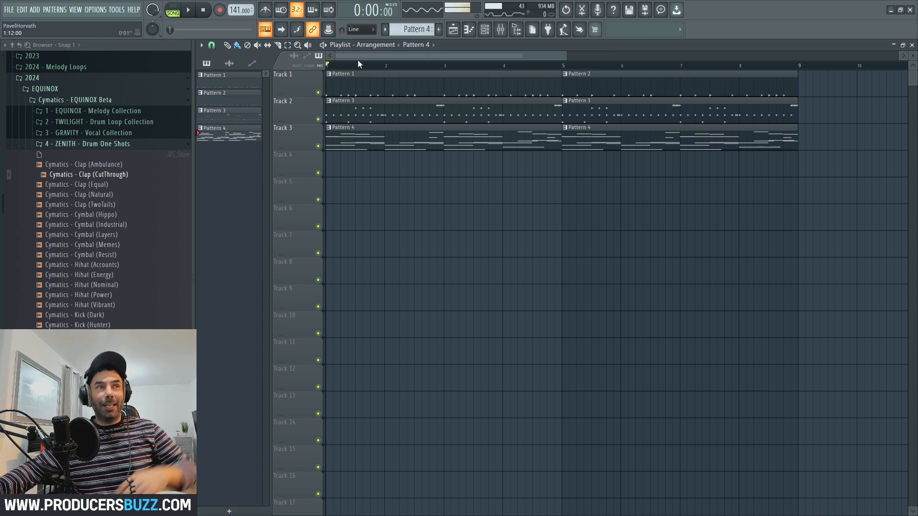
left_click(189, 10)
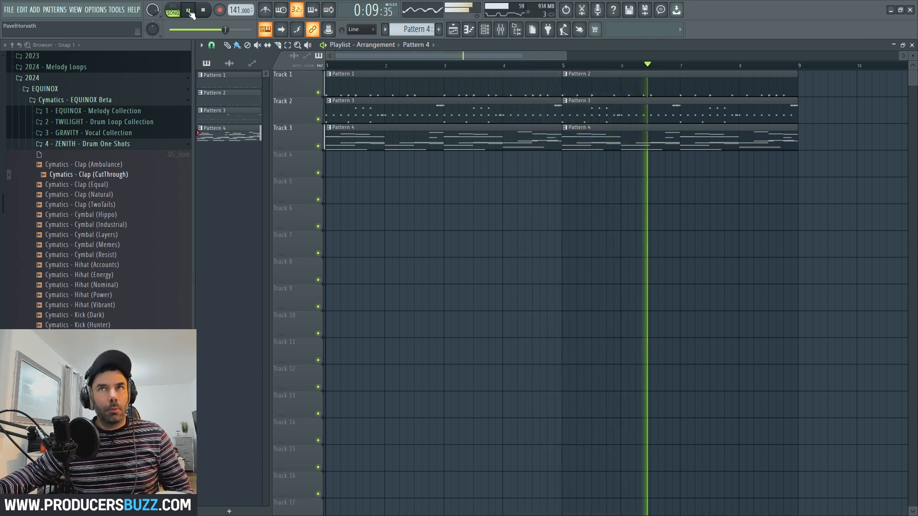
key("space")
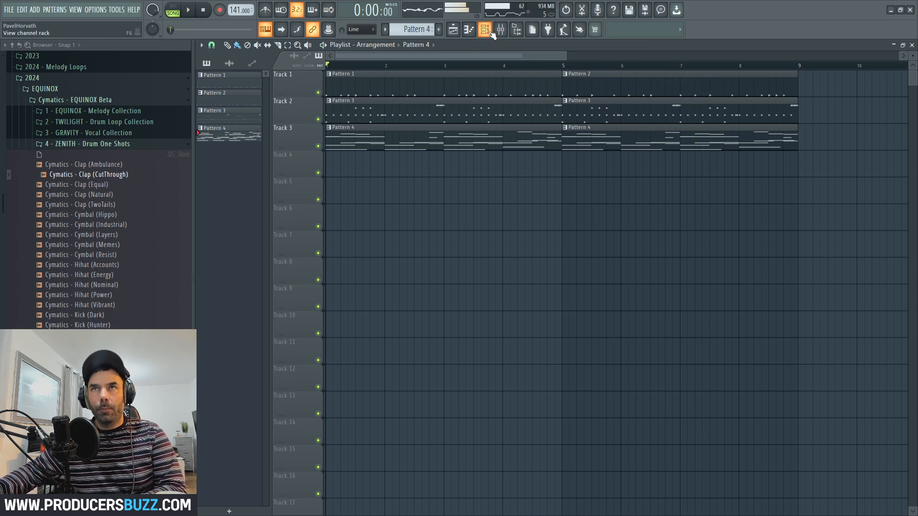
Route the Kick (Dark) and Kick (Pushed) channels to mixer track 1 and rename that track "kick"
left_click(490, 31)
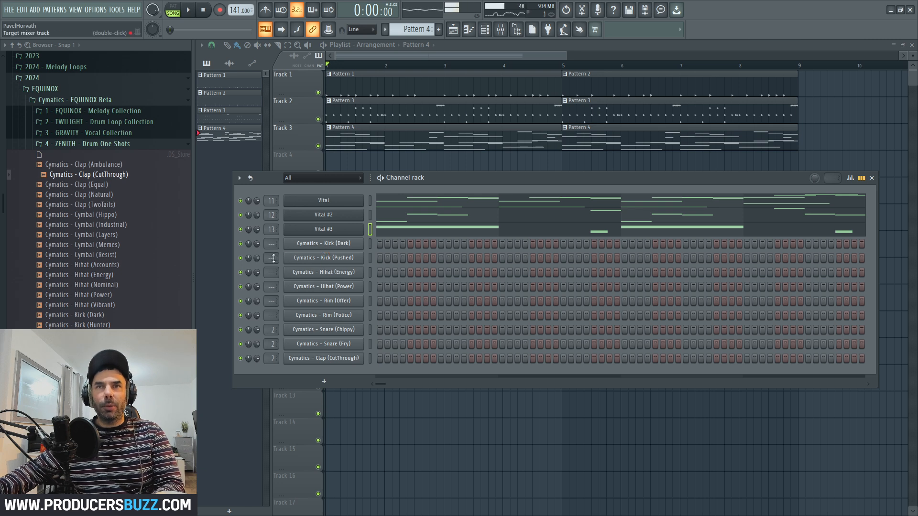
left_click_drag(273, 256, 276, 242)
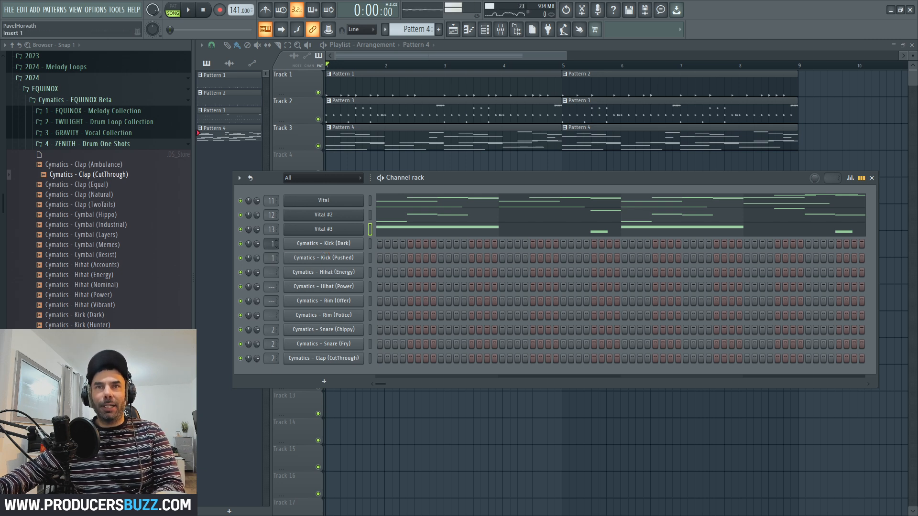
double_click(270, 244)
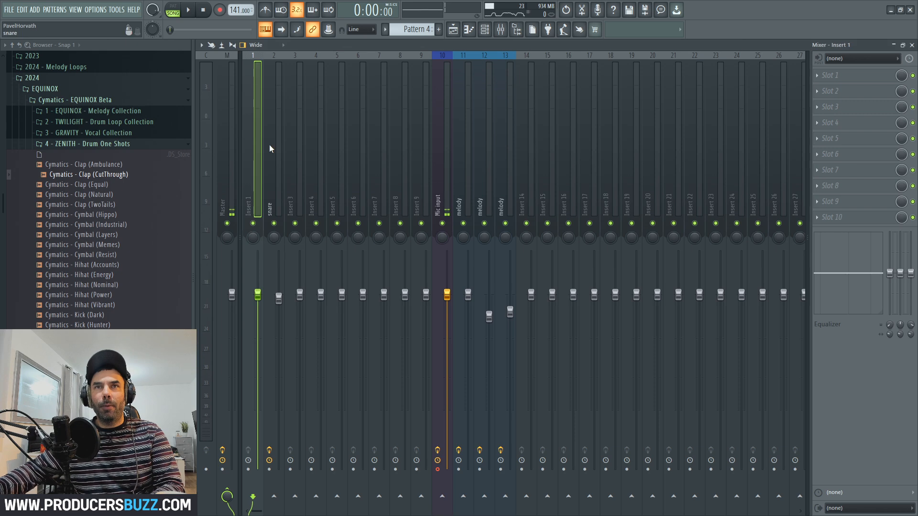
right_click(253, 180)
left_click(301, 66)
type("kick")
key("Return")
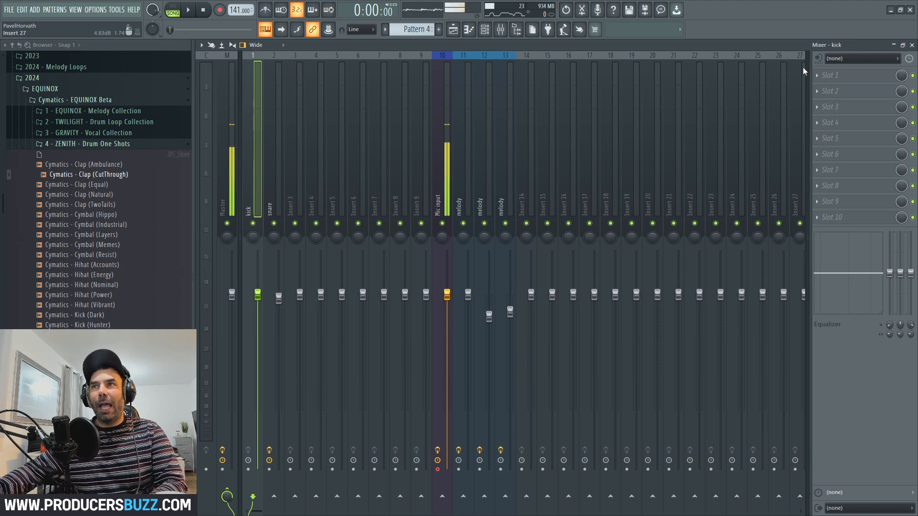
Load the TDR Molotok compressor into the kick track's first effect slot and look through its presets
left_click(827, 75)
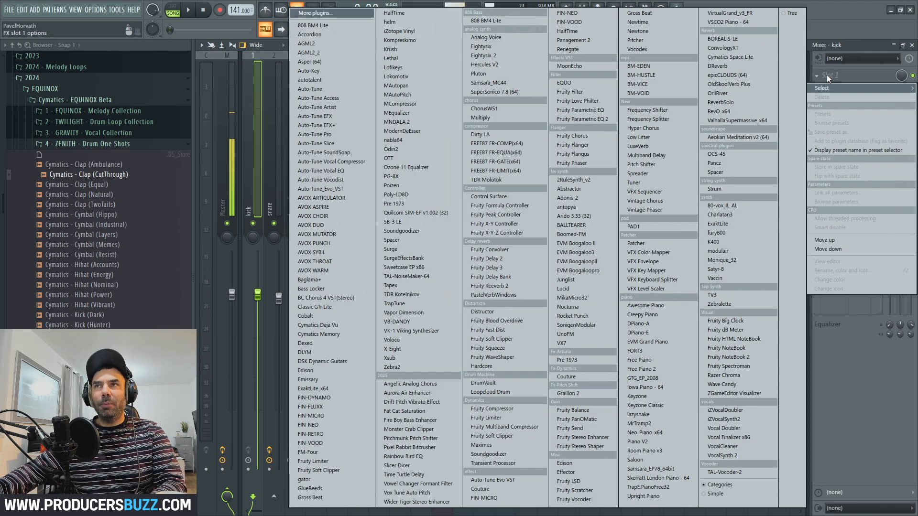
left_click(318, 12)
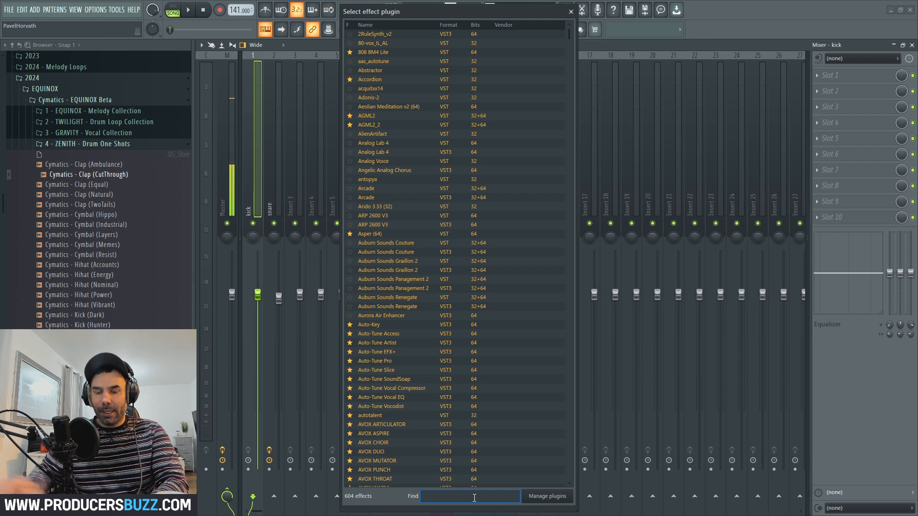
type("tdr")
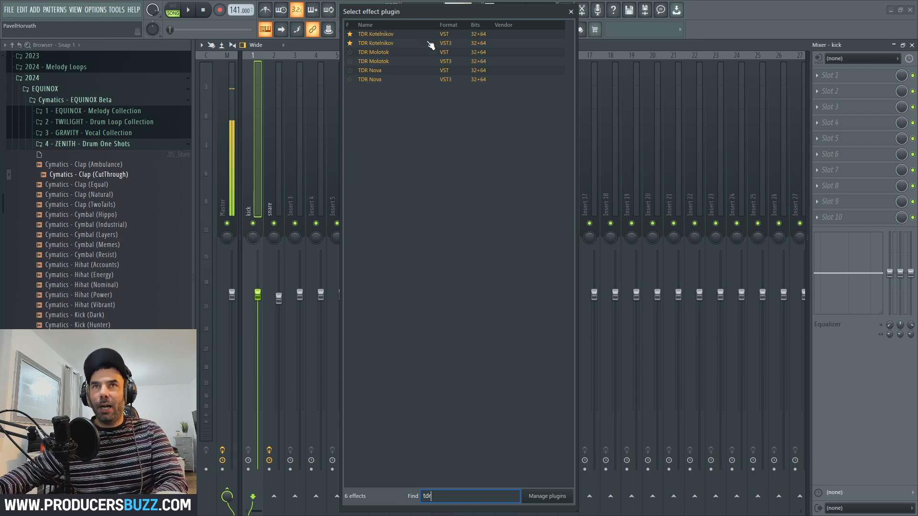
double_click(382, 53)
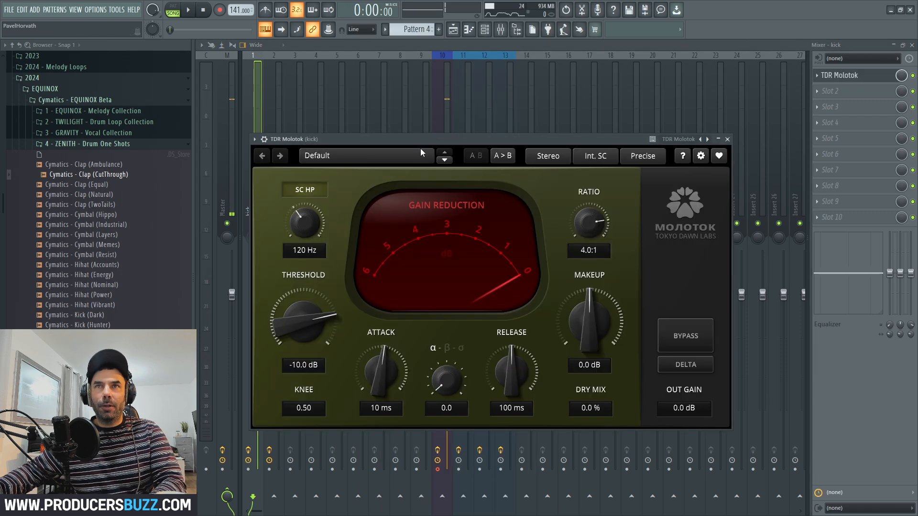
left_click(443, 123)
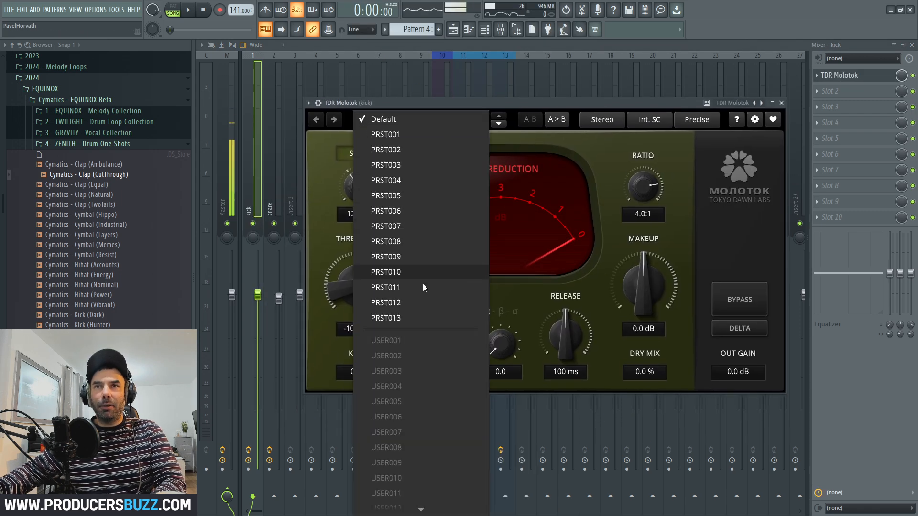
double_click(530, 106)
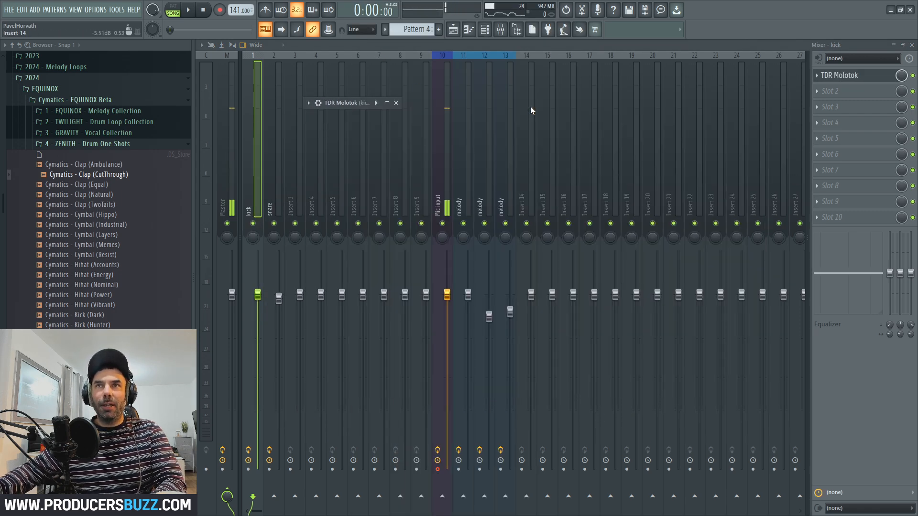
double_click(359, 104)
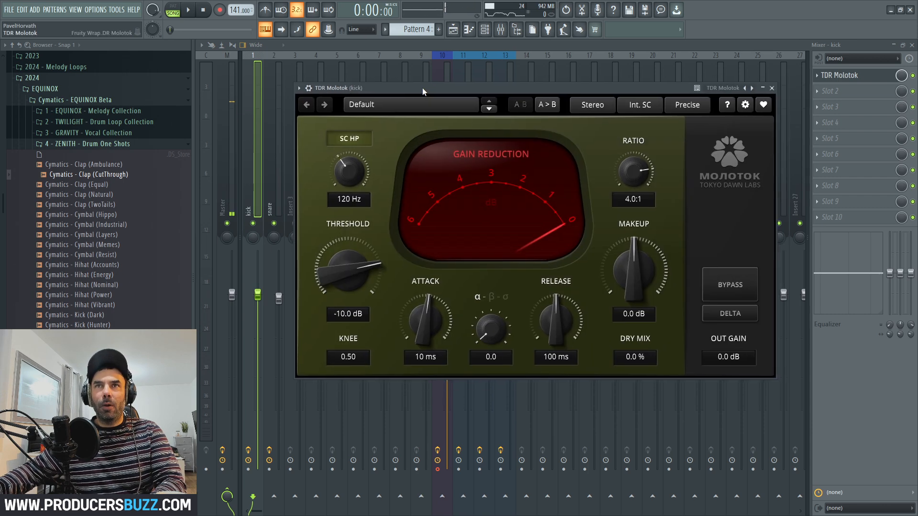
Raise the kick compressor's makeup gain to 4.9 dB while auditioning the beat, and close the plugin window
left_click_drag(630, 261, 630, 241)
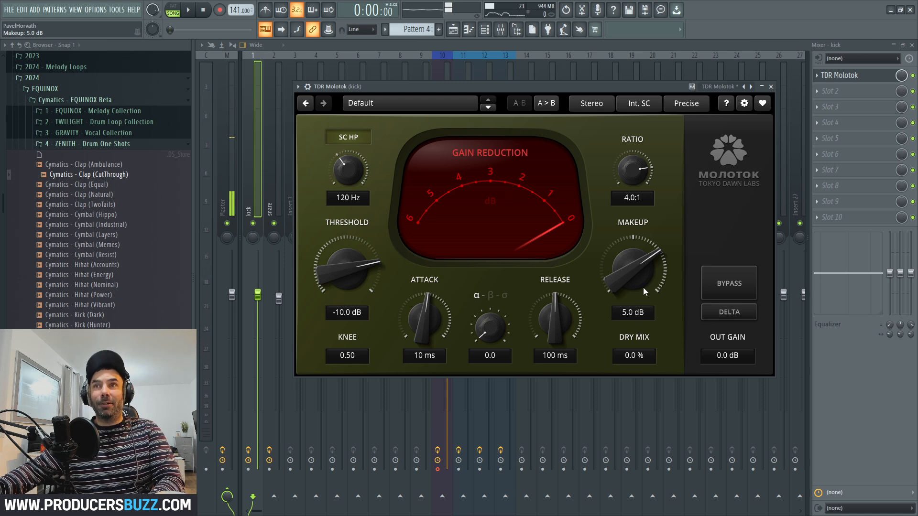
key("space")
mouse_move(637, 264)
left_mouse_down()
mouse_move(637, 217)
mouse_move(638, 266)
left_mouse_up()
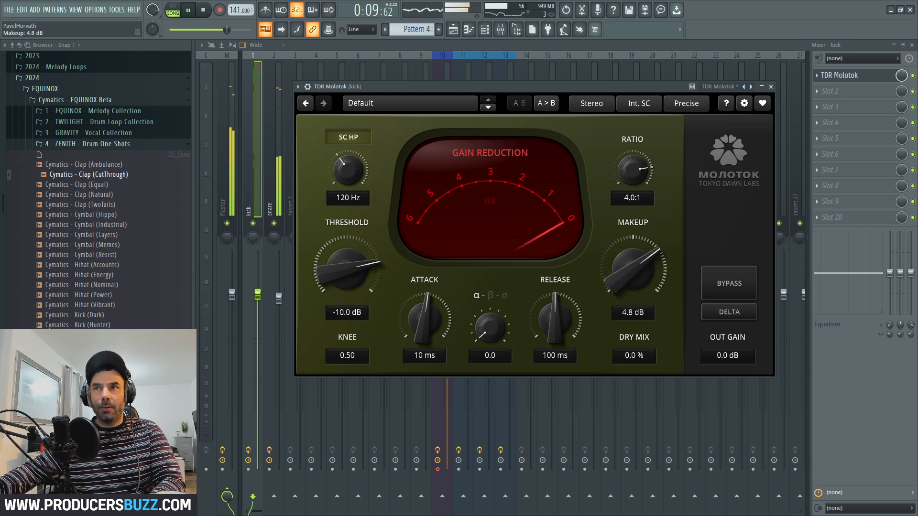
left_click_drag(637, 266, 638, 265)
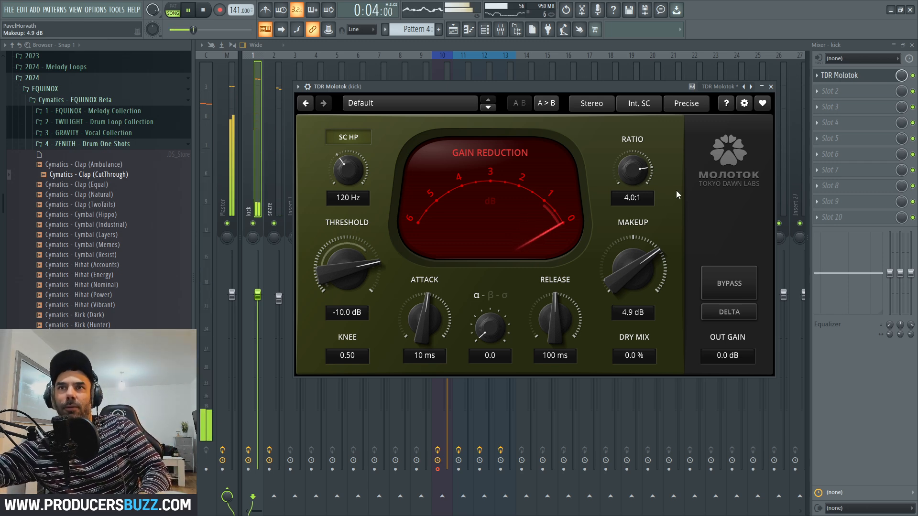
key("space")
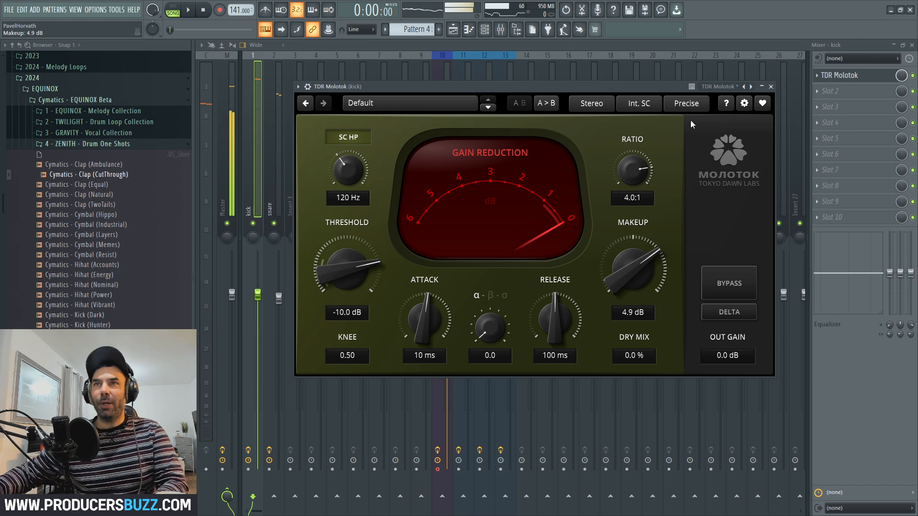
left_click(770, 86)
Add Fruity Soft Clipper to the kick track's second effect slot and play the beat to check it
left_click(812, 94)
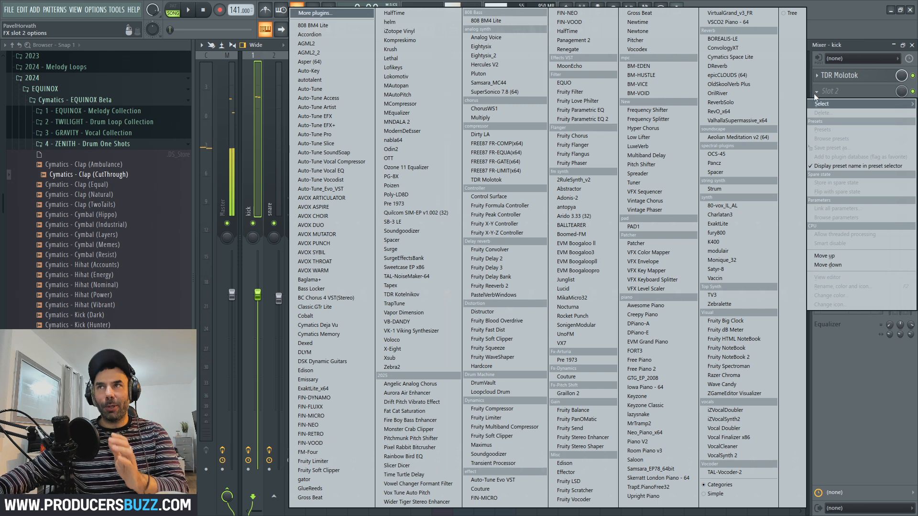
left_click(323, 14)
type("soft")
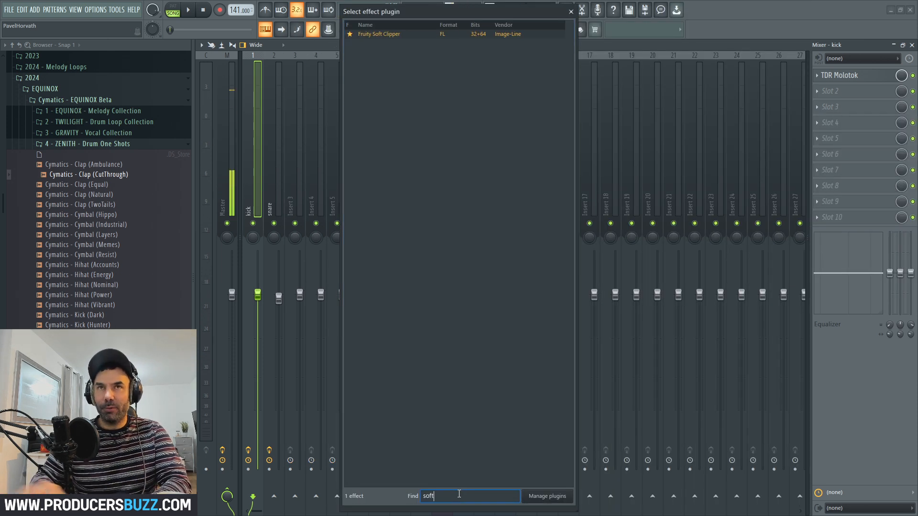
double_click(391, 35)
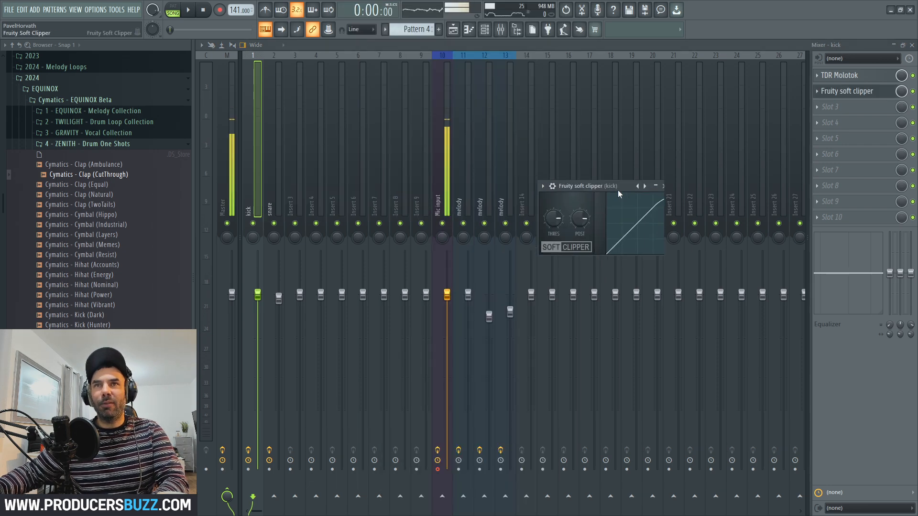
key("space")
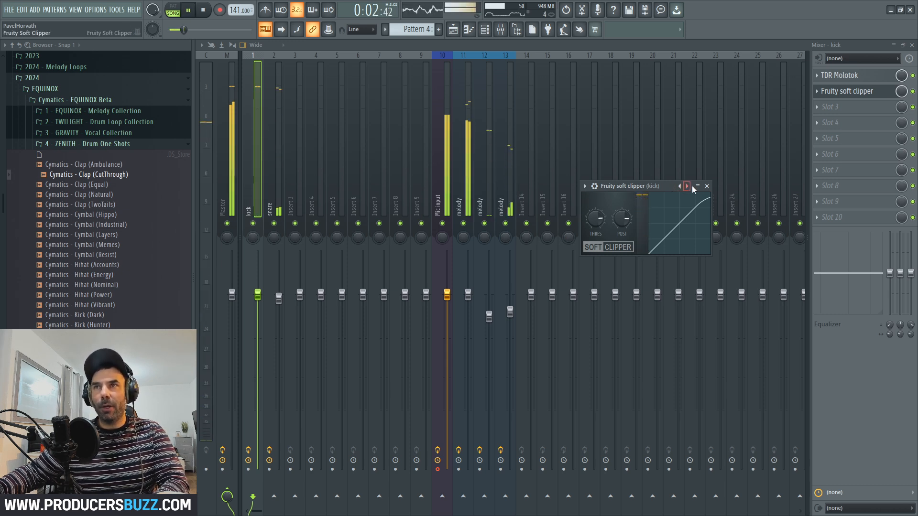
left_click(707, 186)
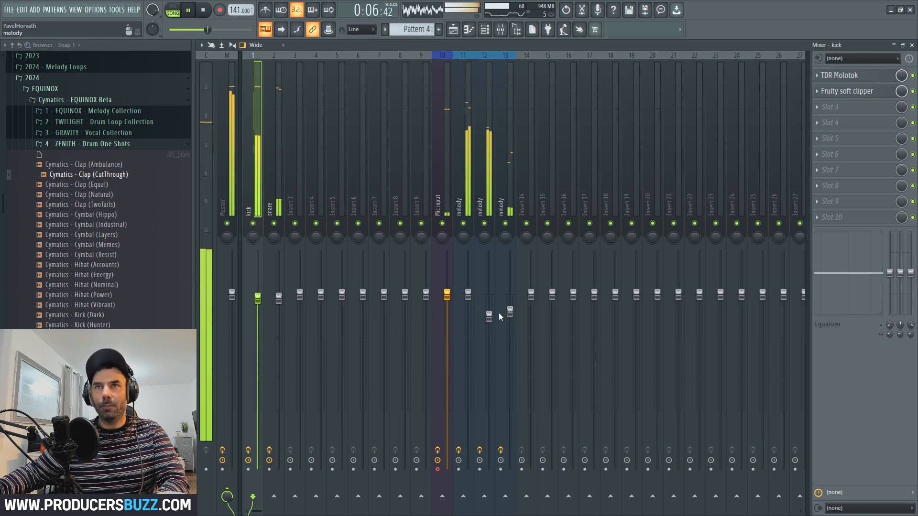
Lower the melody fader on mixer track 13 to about -7 dB and bring the snare fader down slightly during playback
left_click_drag(510, 312, 510, 347)
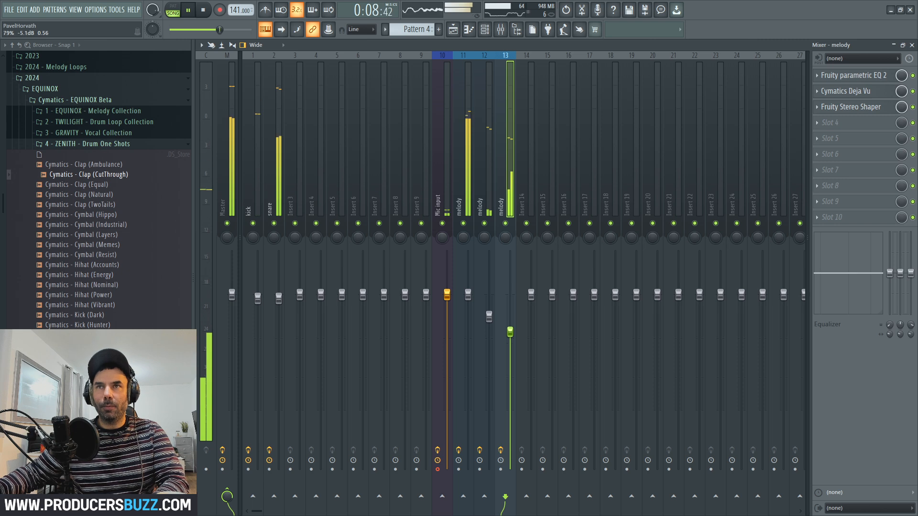
key("space")
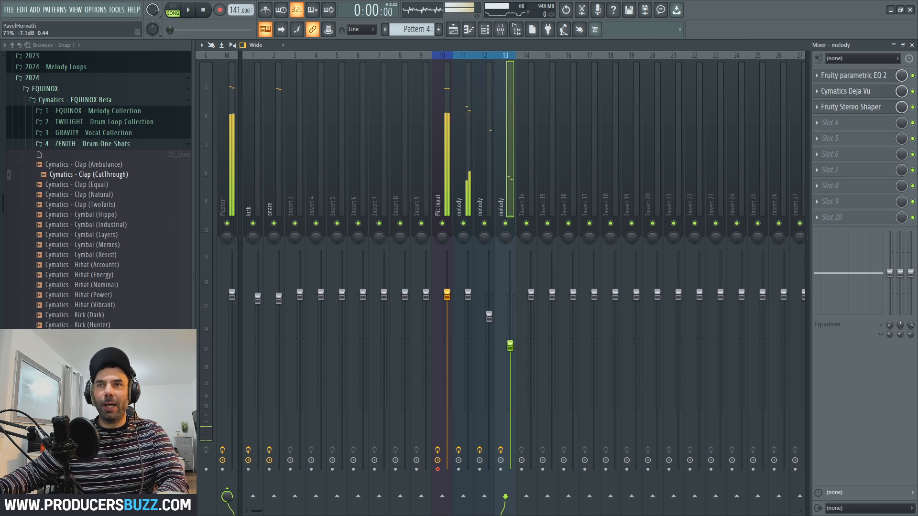
key("space")
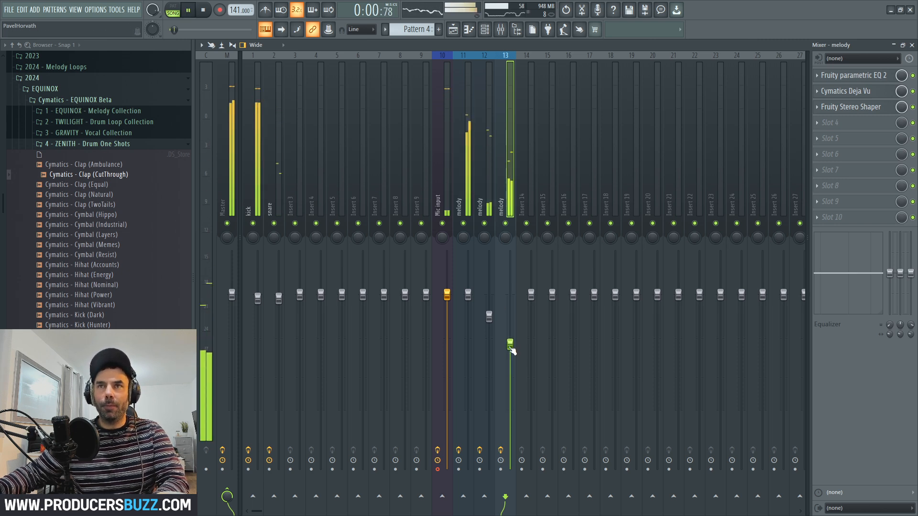
left_click_drag(510, 343, 510, 345)
left_click_drag(277, 299, 278, 305)
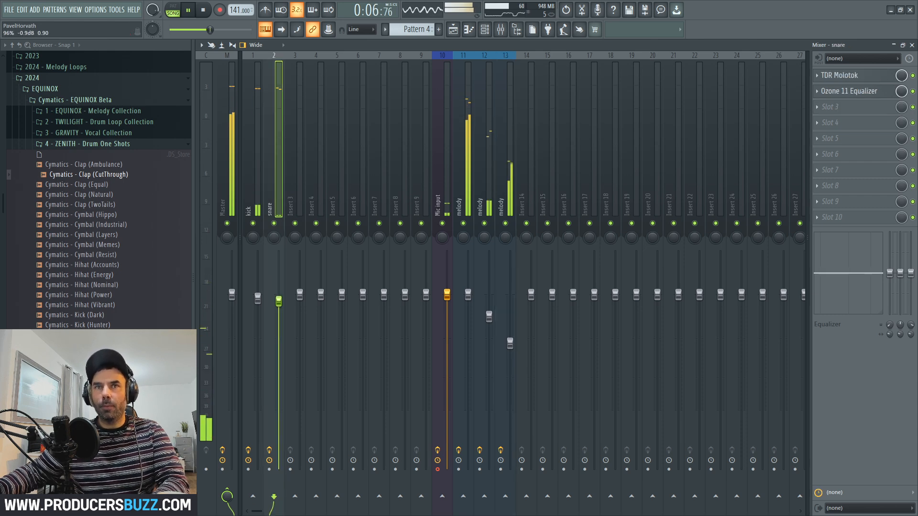
key("space")
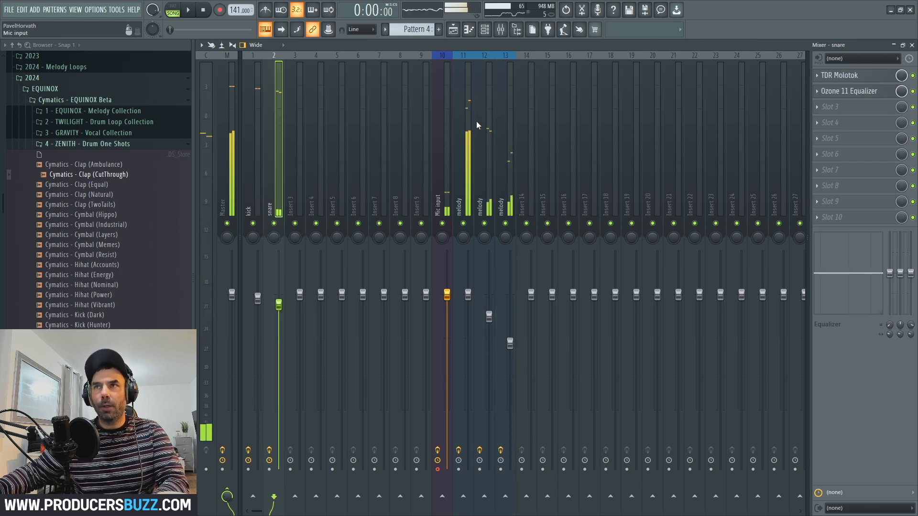
Add Fruity Reeverb 2 to the snare track's third effect slot and turn down its mix level while auditioning the beat
left_click(836, 107)
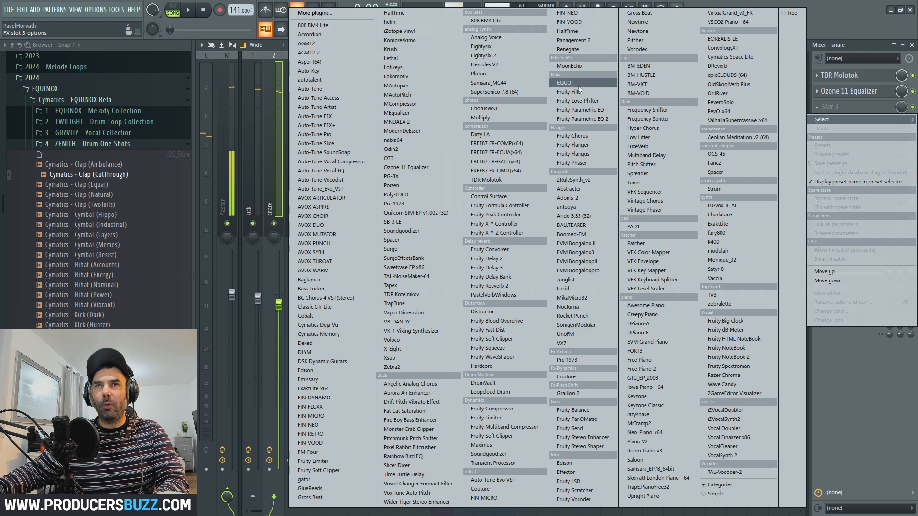
left_click(529, 286)
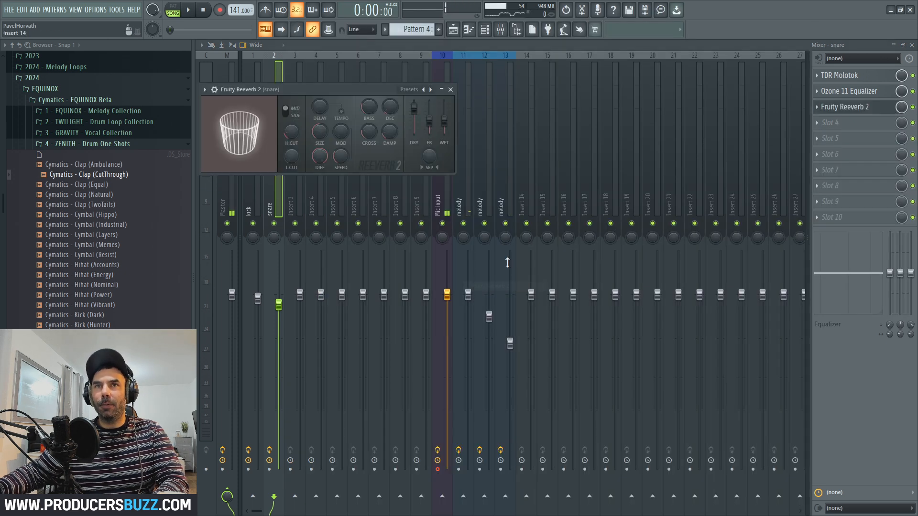
key("space")
key("space")
left_click_drag(903, 108, 903, 155)
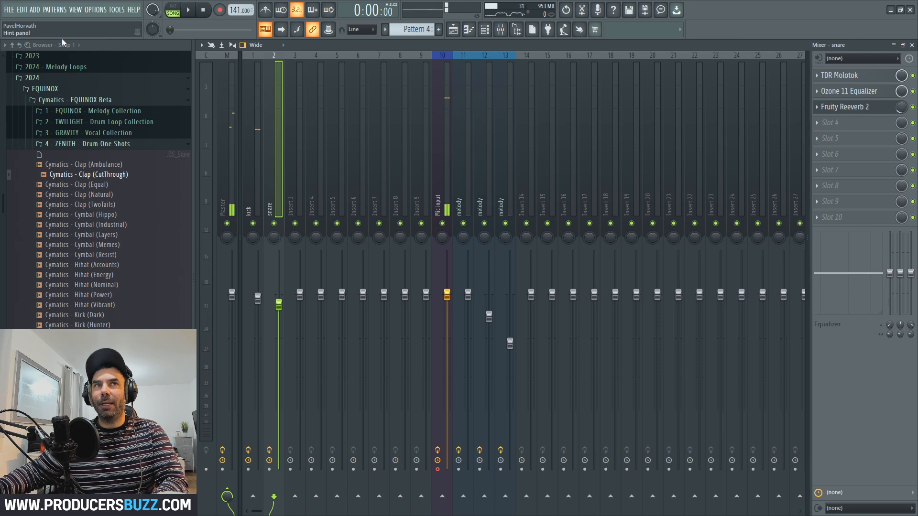
key("space")
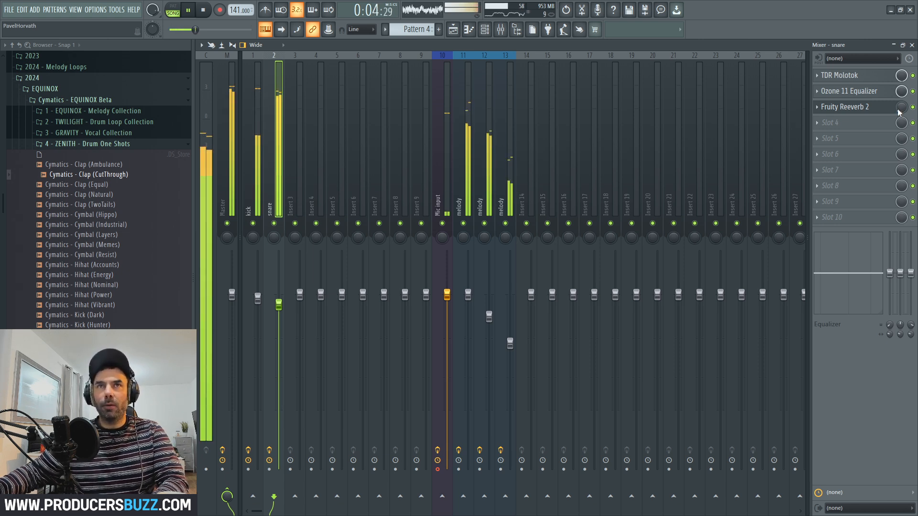
mouse_move(899, 110)
left_mouse_down()
mouse_move(899, 102)
mouse_move(899, 111)
left_mouse_up()
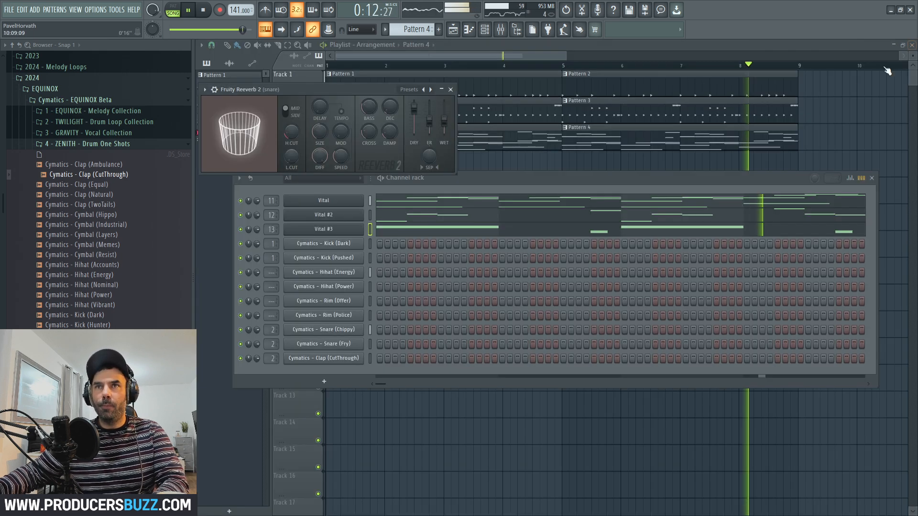
key("space")
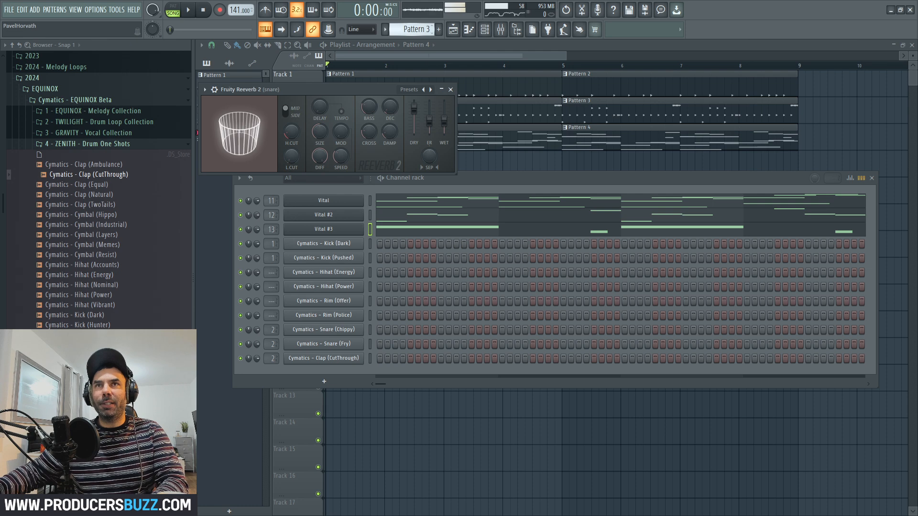
Route the Snare (Chippy) channel of Pattern 1 to mixer track 3, play the arrangement and close the reverb window
scroll(417, 29, "up", 3)
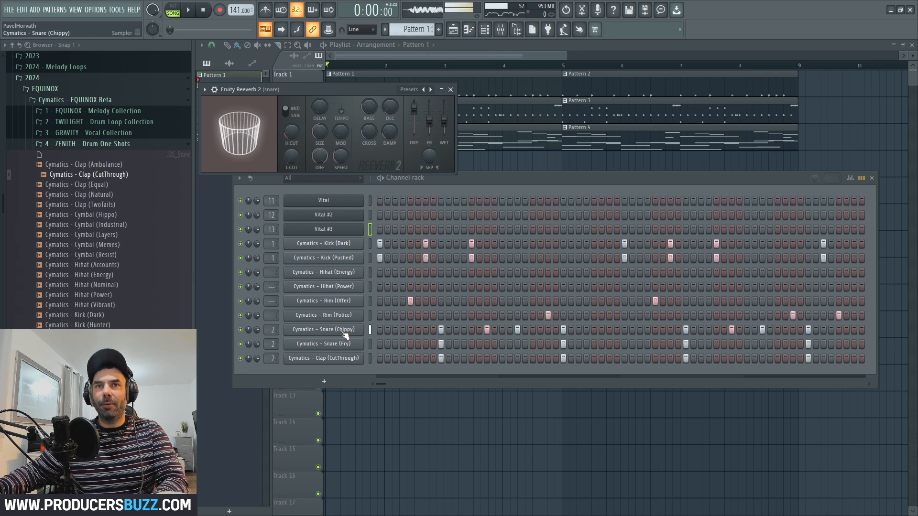
left_click(274, 330)
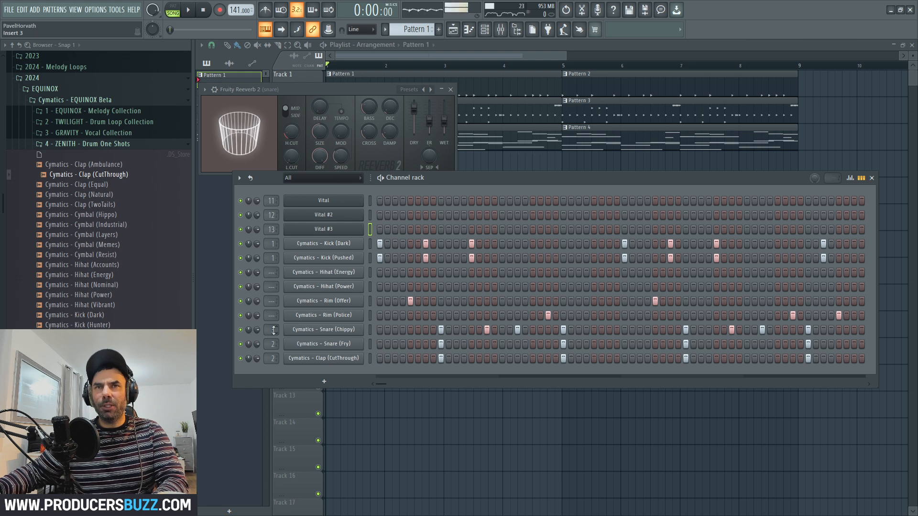
key("space")
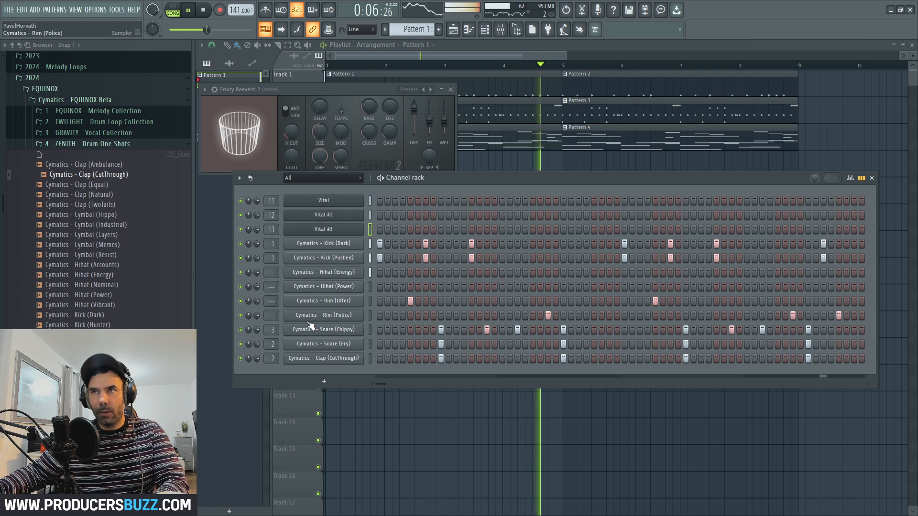
left_click(450, 89)
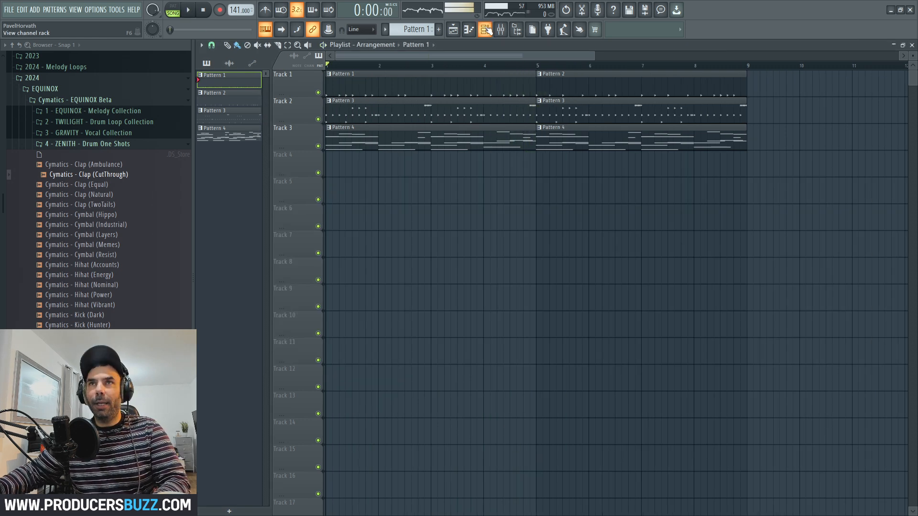
Clone the Vital #3 channel, replace the copy with Sytrus, load the FM preset from the Piano category, and close the plugin
left_click(485, 30)
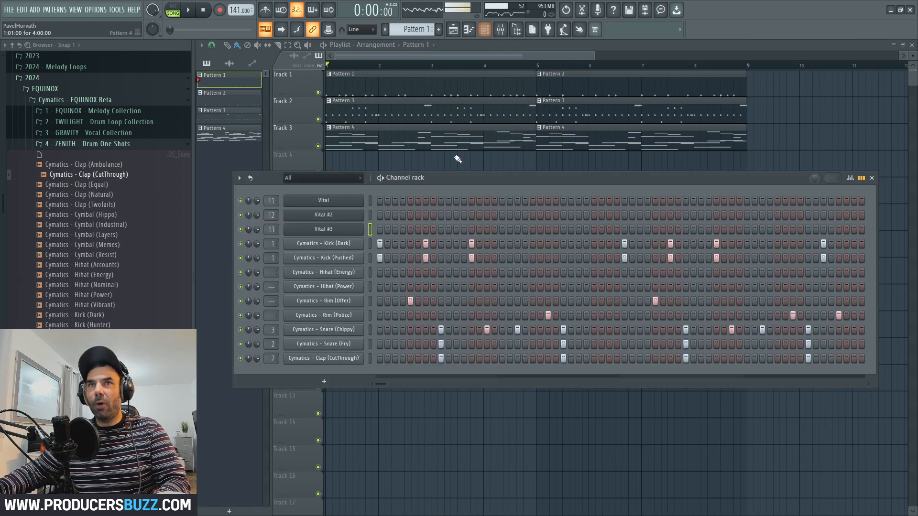
right_click(348, 230)
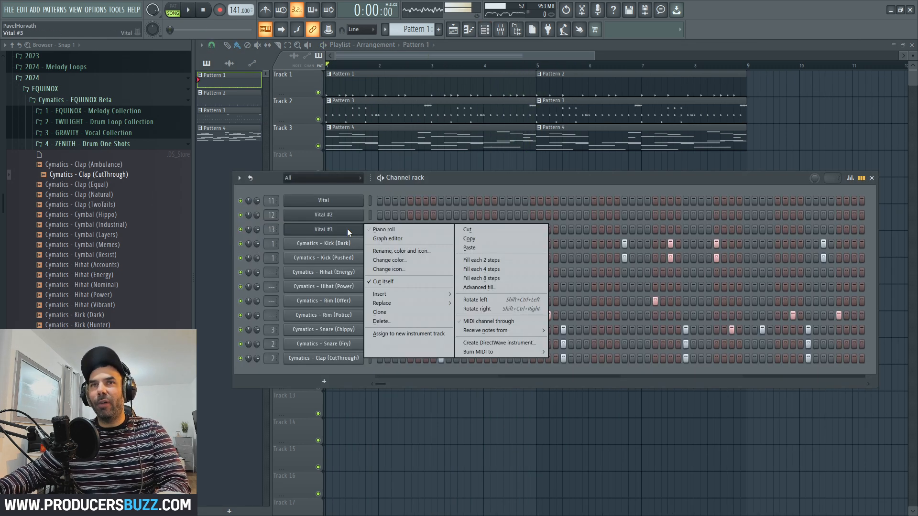
left_click(395, 312)
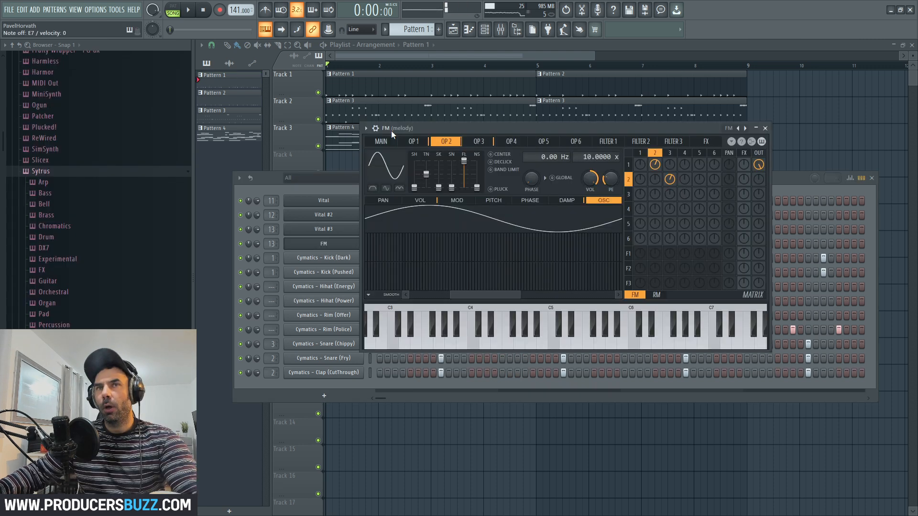
left_click(365, 128)
mouse_move(376, 158)
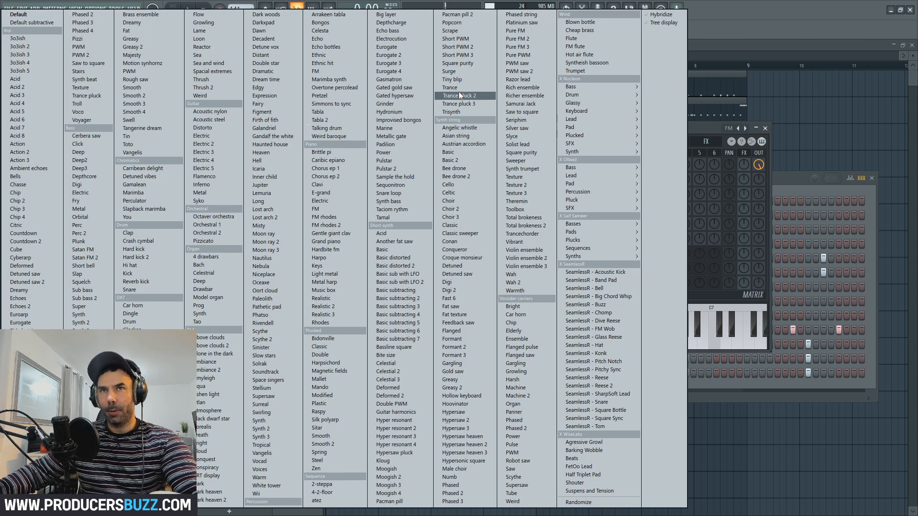
left_click(325, 209)
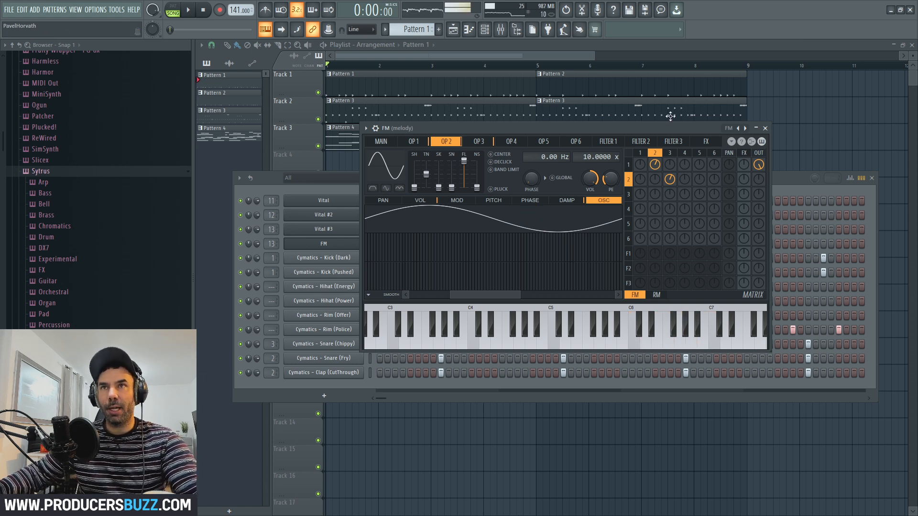
key("Escape")
Open the FM channel's piano roll in Pattern 4, enter a descending C7, B6, A6, G6 phrase in bars 2 and 4, and audition it
left_click(380, 139)
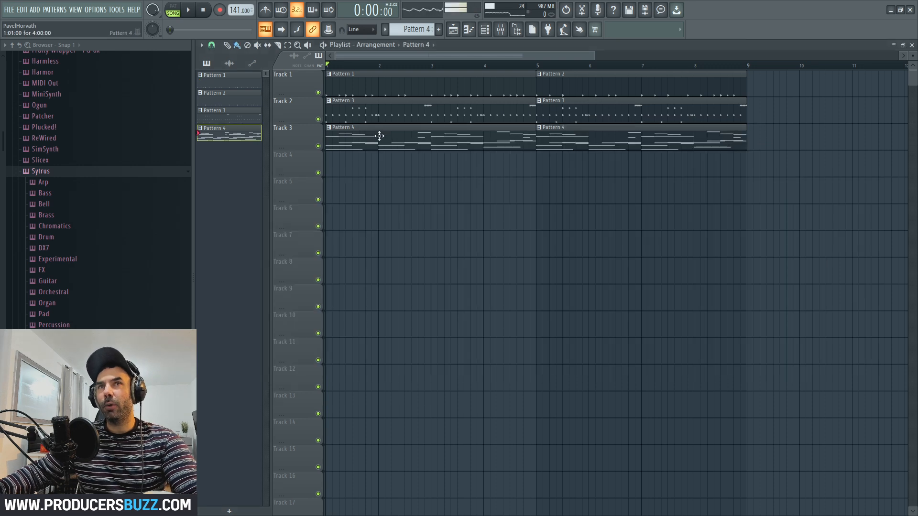
left_click(484, 30)
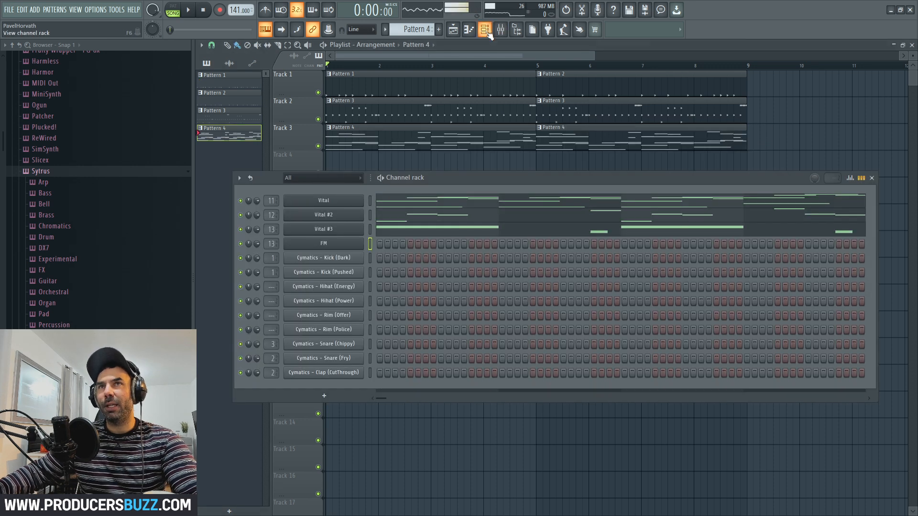
right_click(348, 245)
left_click(360, 248)
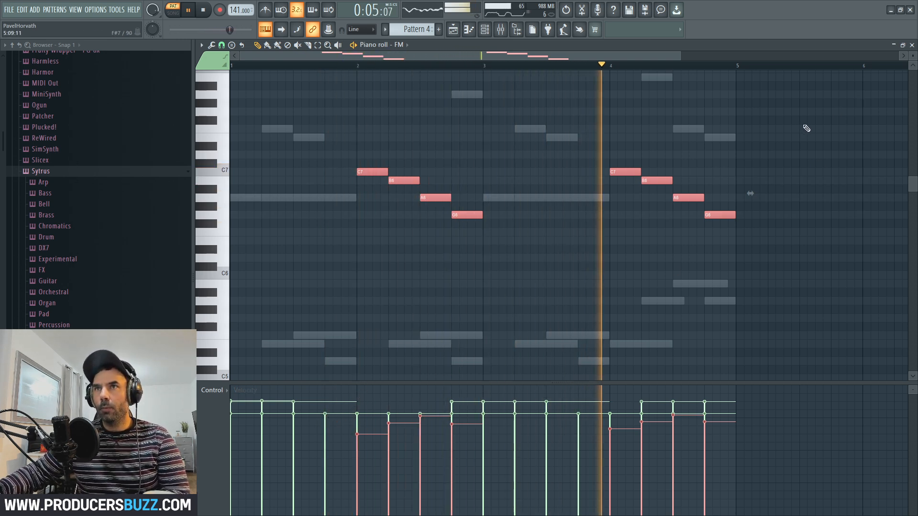
key("space")
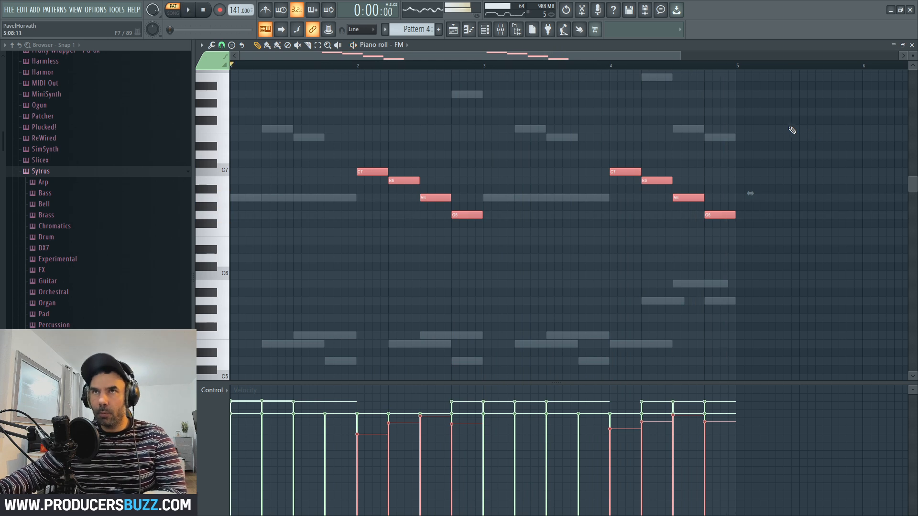
Duplicate all FM notes four bars ahead so the descending phrase also plays in bars 6 and 8
left_click_drag(679, 66, 862, 60)
key("ctrl+a")
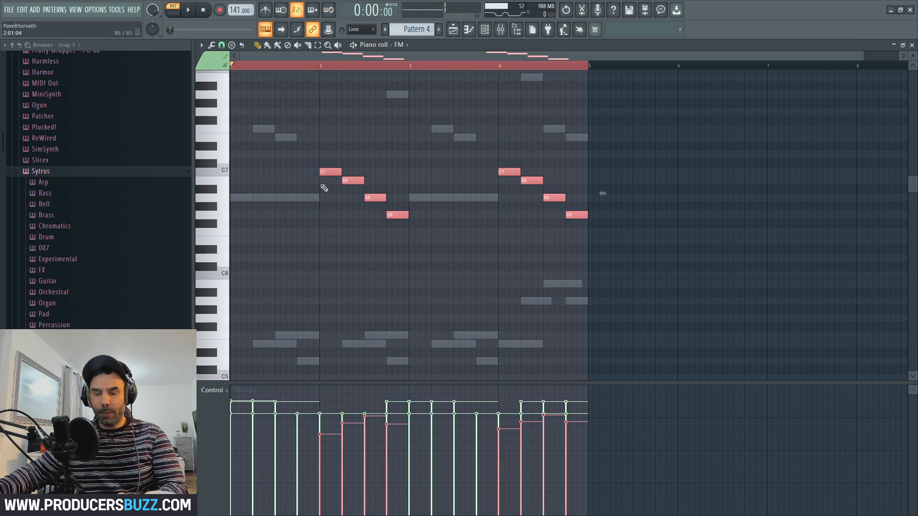
left_click_drag(329, 171, 687, 166)
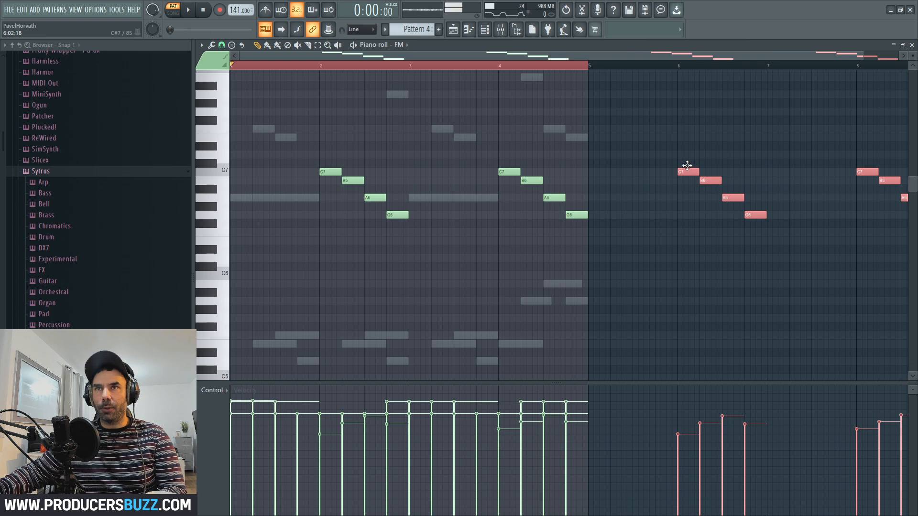
left_click(564, 67)
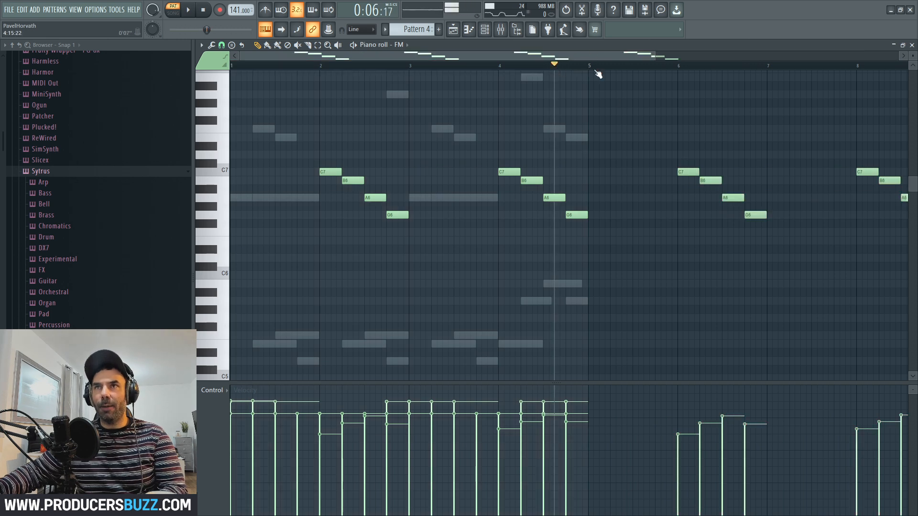
left_click_drag(656, 56, 716, 68)
Raise the last two notes of the bar 8 phrase to C7 and B6, auditioning the phrase before and after
left_click(699, 67)
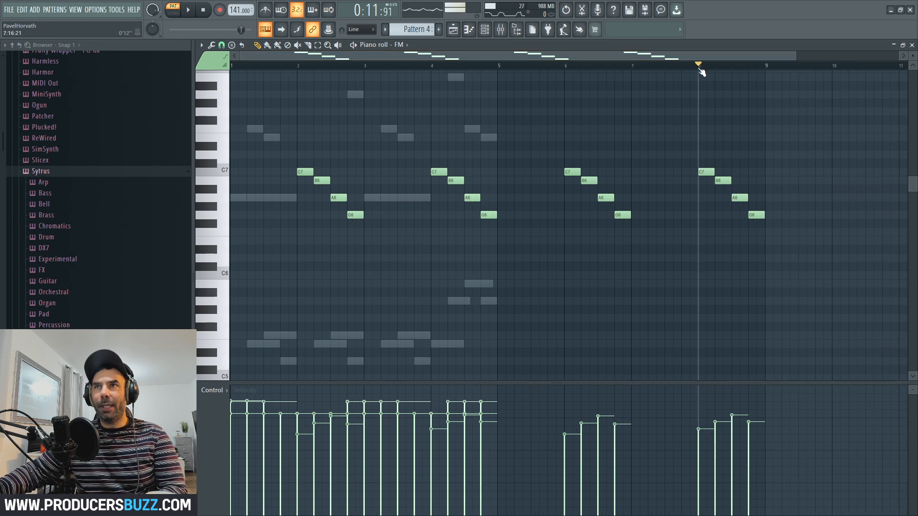
key("space")
key("space")
left_click_drag(742, 197, 743, 172)
left_click_drag(756, 215, 755, 177)
key("space")
key("space")
Cut all FM notes out of Pattern 4 and paste them into the FM piano roll of a new Pattern 5
left_click(317, 45)
left_click_drag(264, 135, 793, 246)
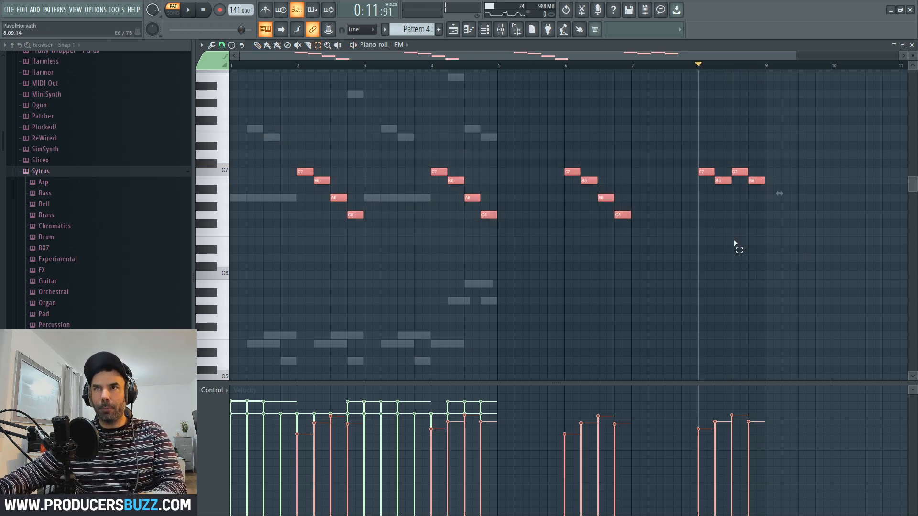
key("Delete")
left_click(911, 46)
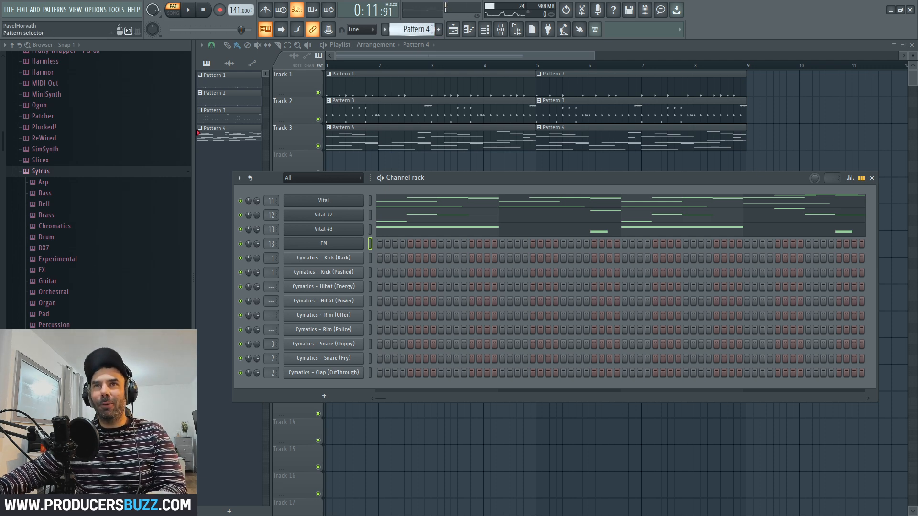
left_click(439, 29)
right_click(352, 245)
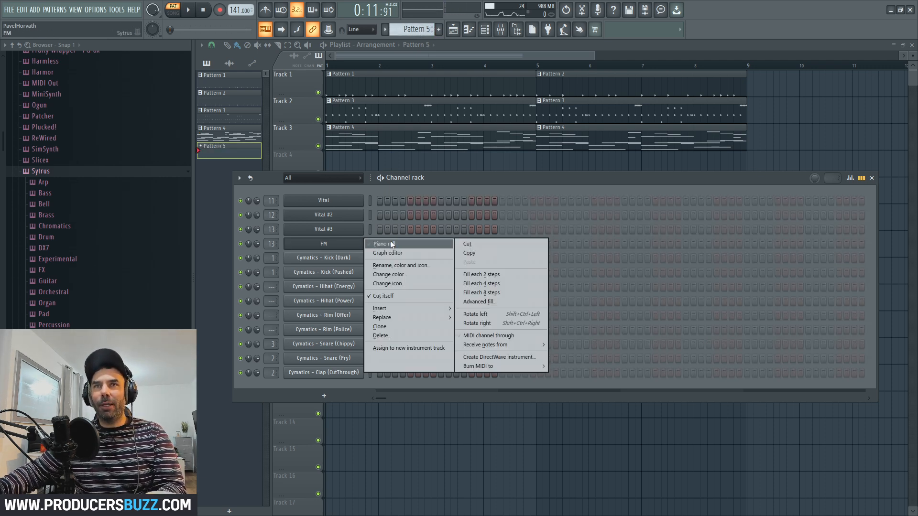
left_click(390, 241)
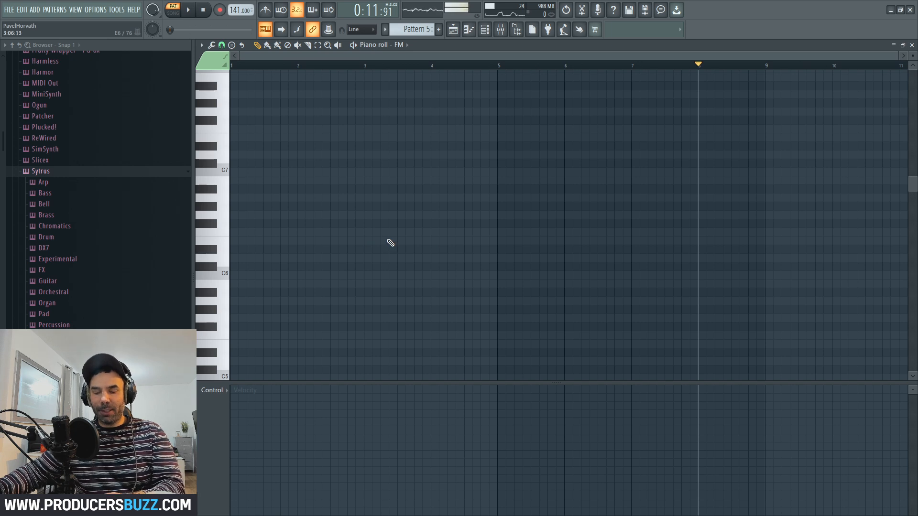
key("ctrl+v")
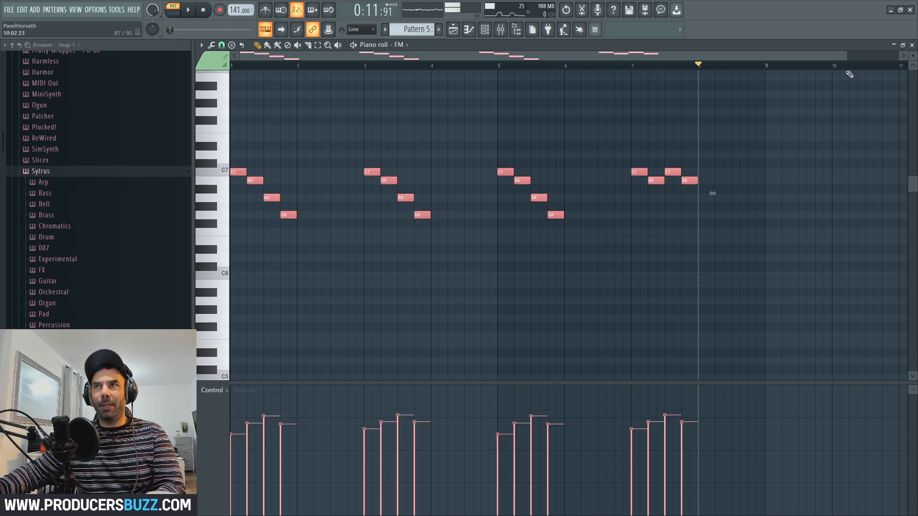
left_click(911, 45)
Place Pattern 5 on playlist Track 4 starting at bar 2 and play the arrangement in song mode
left_click_drag(377, 161, 330, 163)
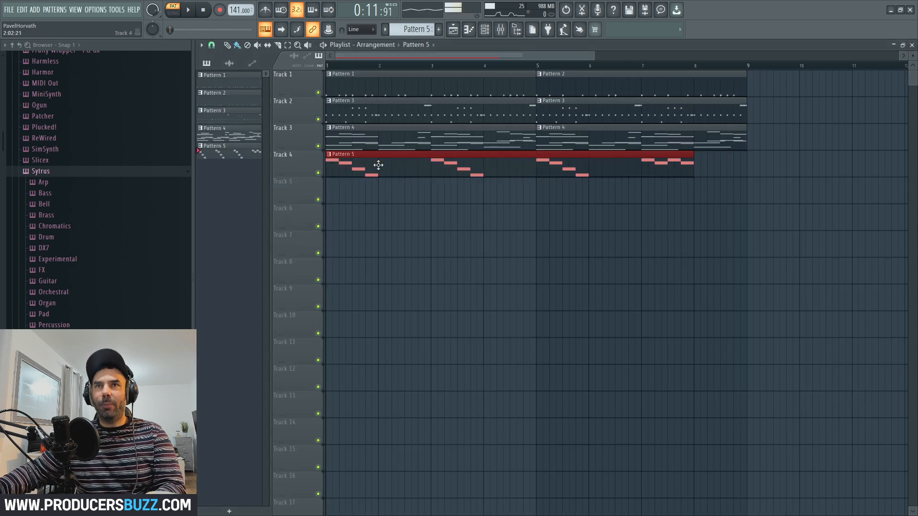
left_click_drag(397, 161, 447, 163)
key("space")
key("l")
key("space")
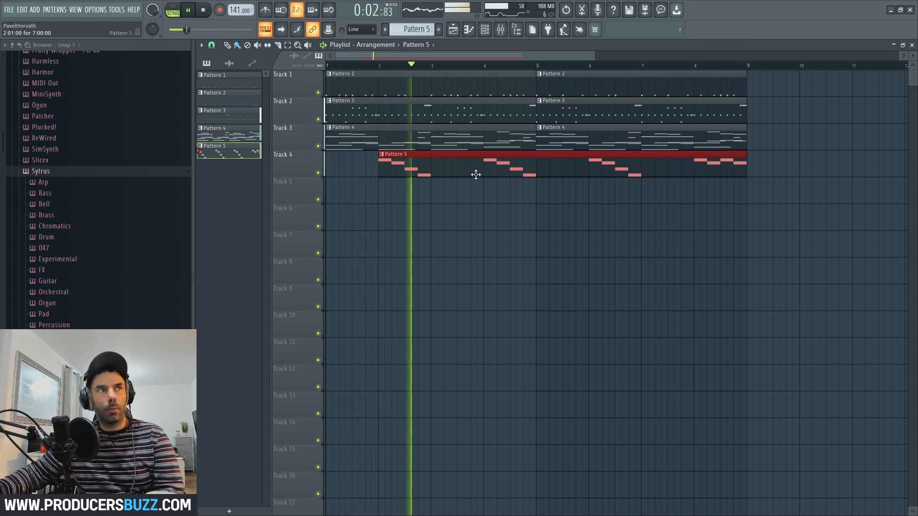
key("space")
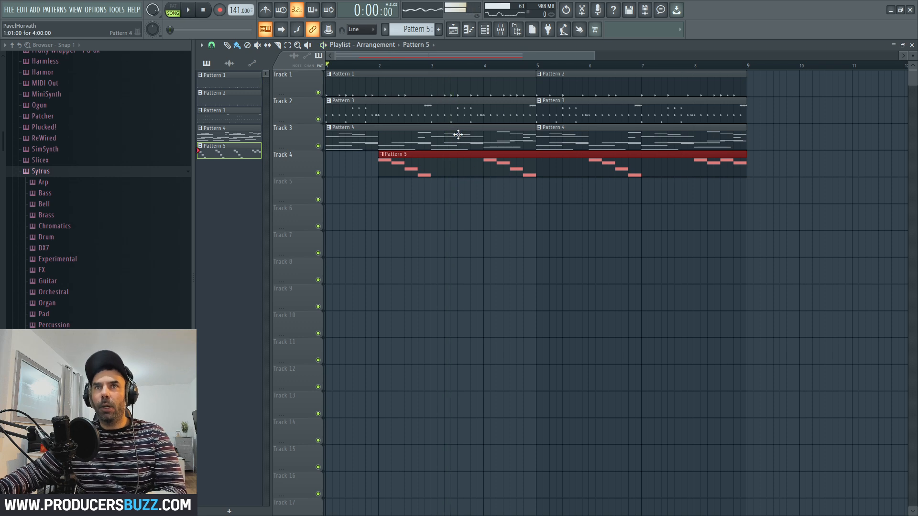
Move the Pattern 5 clip to Track 6 and check the channel contents of Patterns 4 and 5
left_click(254, 137)
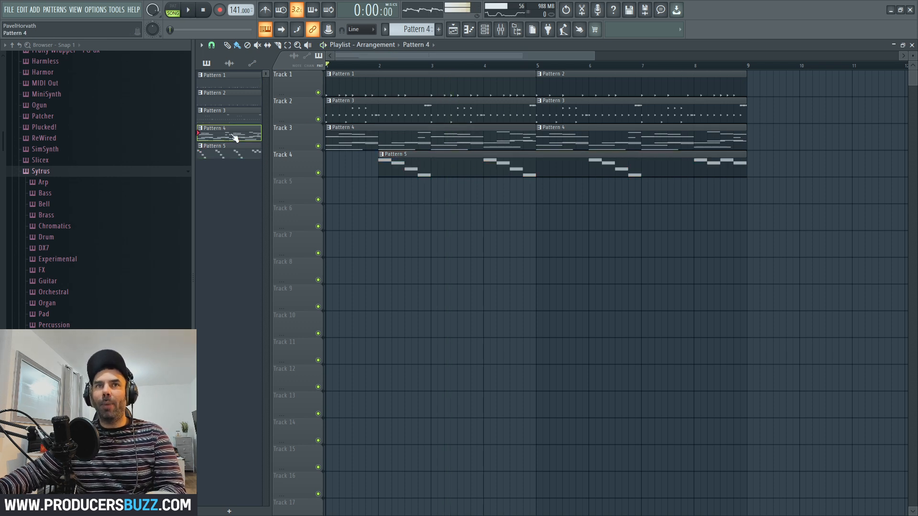
left_click(486, 30)
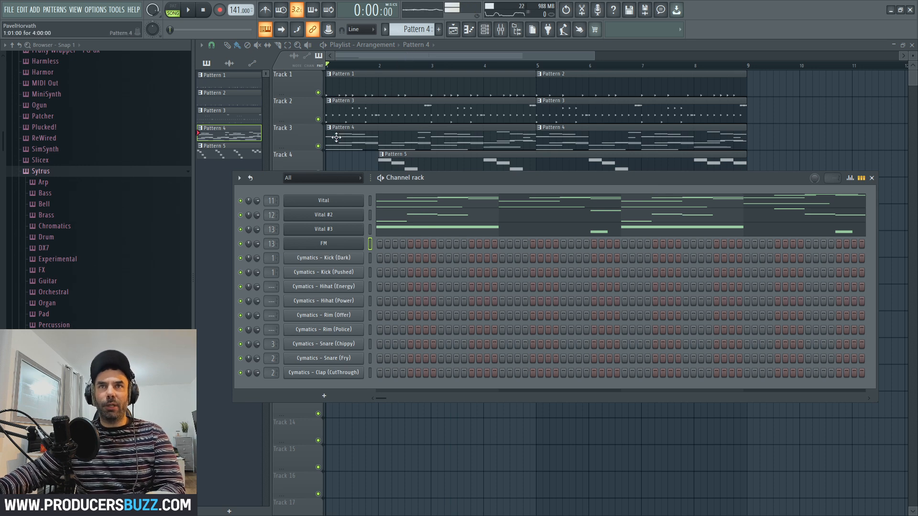
left_click_drag(464, 163, 463, 215)
key("F6")
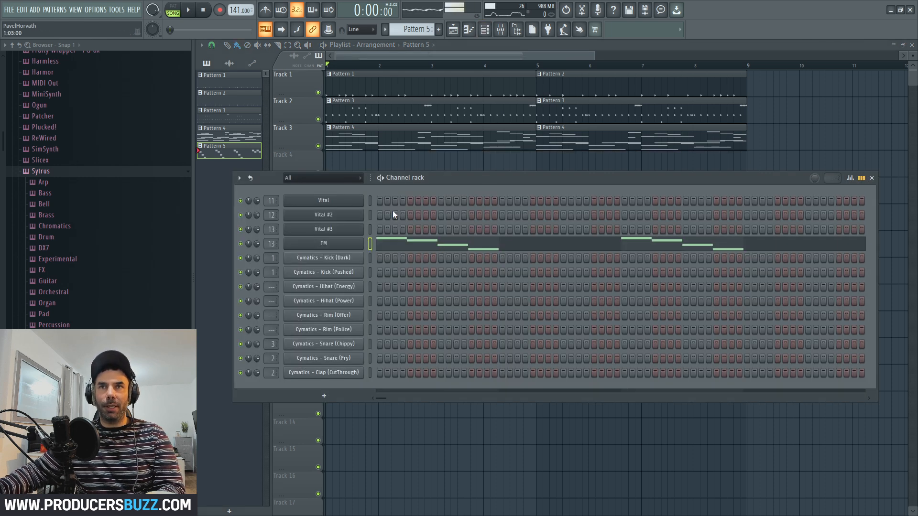
Split Pattern 4 by channel into separate Vital, Vital #2 and Vital #3 patterns
left_click(414, 132)
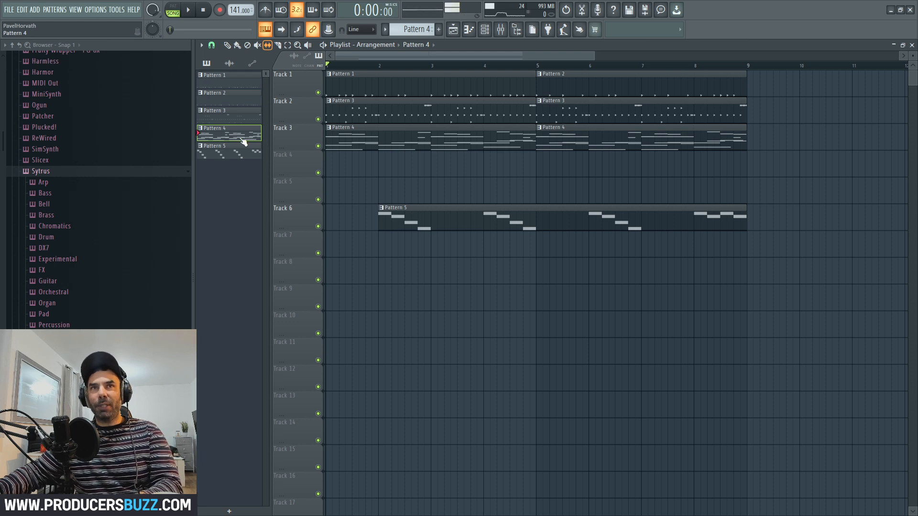
right_click(225, 134)
left_click(252, 289)
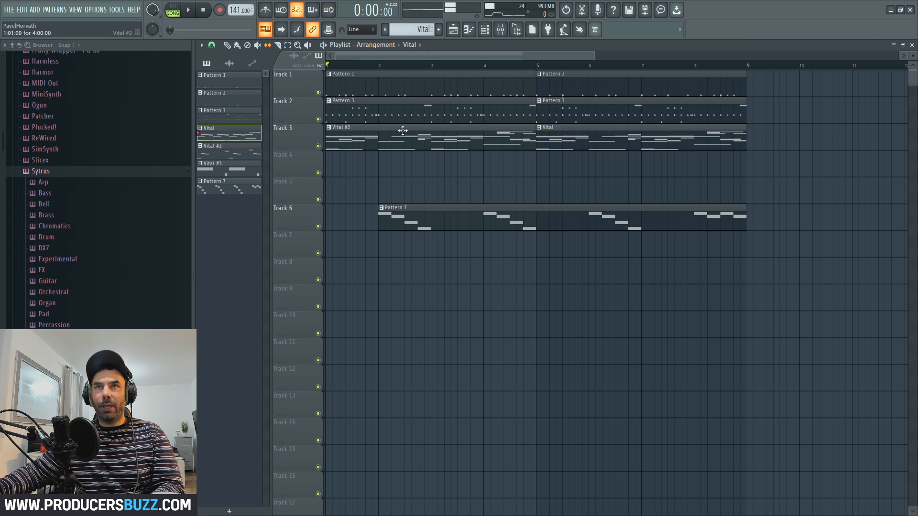
Clear the stacked clips from Track 3 and place Vital, Vital #2 and Vital #3 at bar 1 on Tracks 3, 4 and 5
right_click(428, 139)
right_click(548, 141)
right_click(494, 142)
right_click(496, 142)
left_click_drag(238, 134, 327, 135)
left_click_drag(232, 150, 328, 159)
left_click_drag(227, 173, 328, 186)
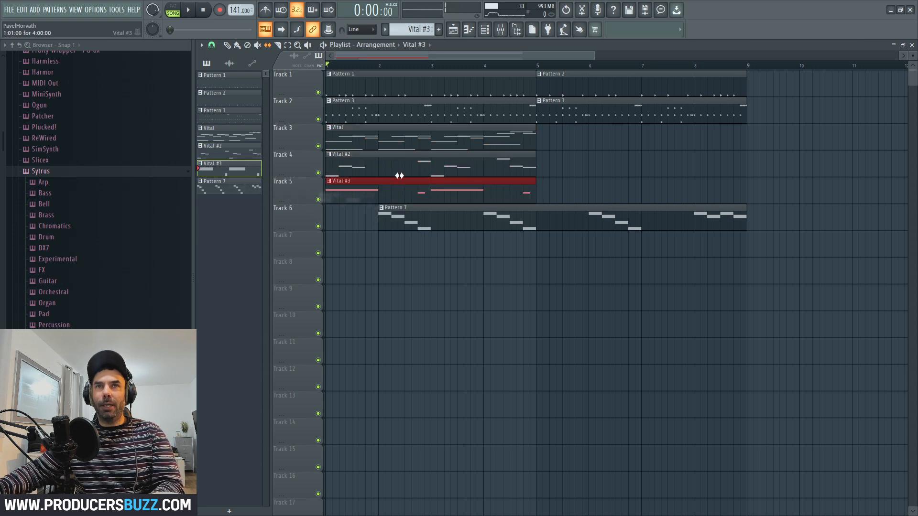
Repeat the Vital, Vital #2 and Vital #3 clips at bar 5 on Tracks 3 to 5 and play the arrangement
left_click(540, 141)
left_click(540, 167)
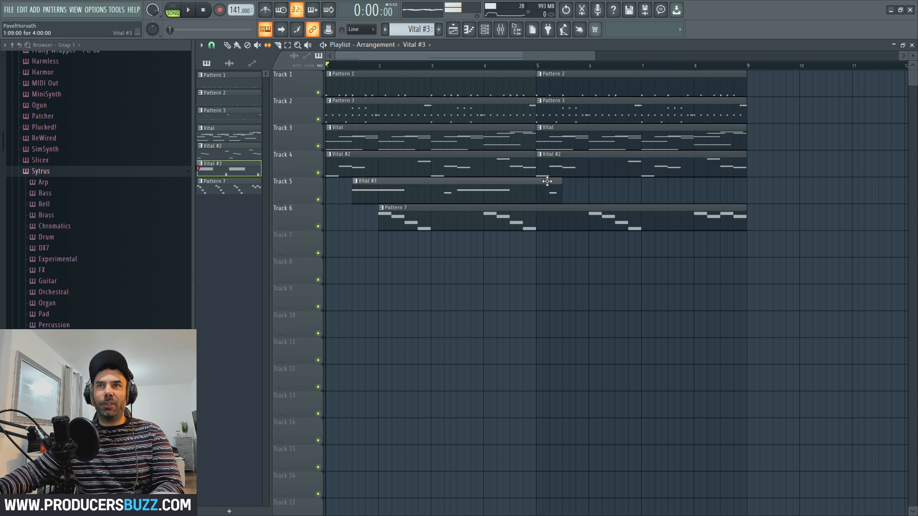
left_click(542, 187)
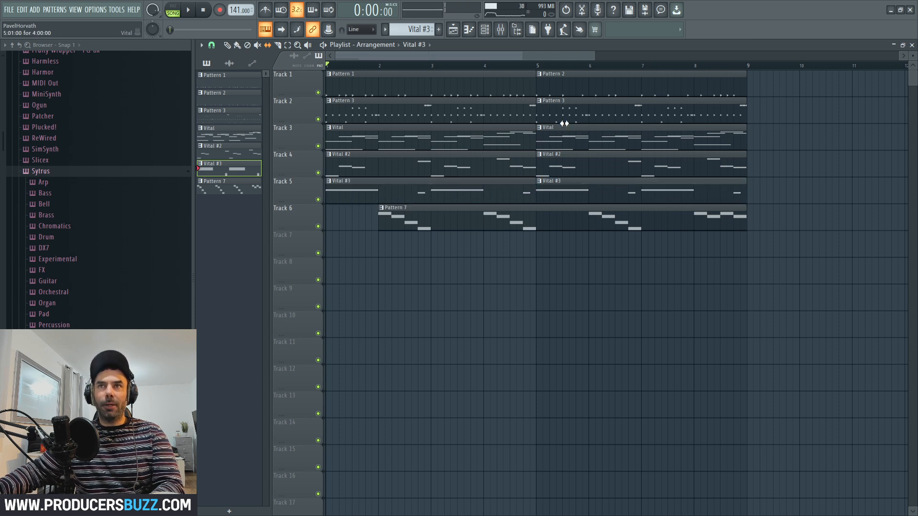
key("space")
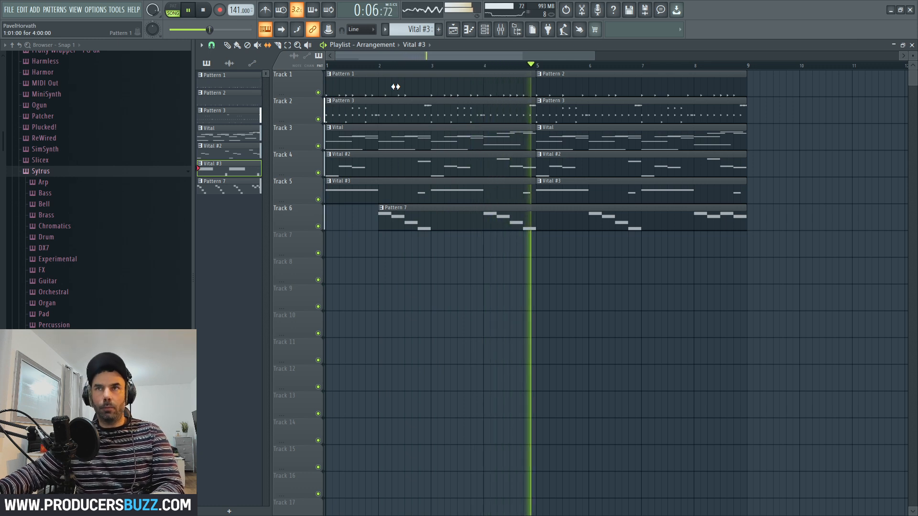
key("space")
Select all playlist clips and duplicate the eight-bar section four times, extending the arrangement to bar 41
left_click_drag(593, 57, 749, 57)
key("ctrl+a")
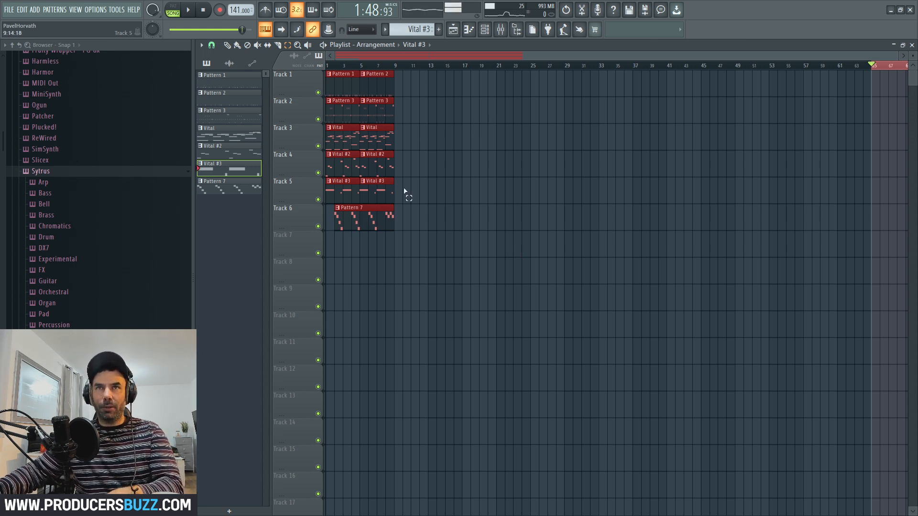
key("ctrl+b")
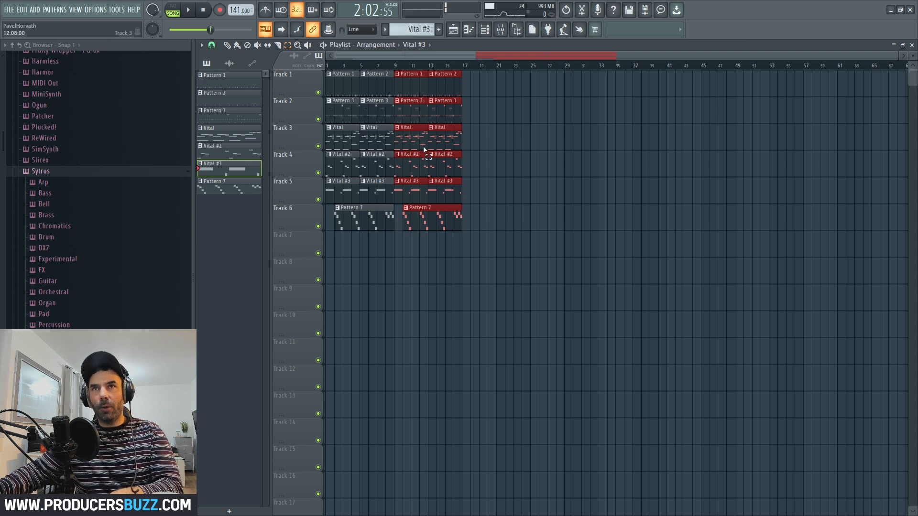
key("ctrl+b")
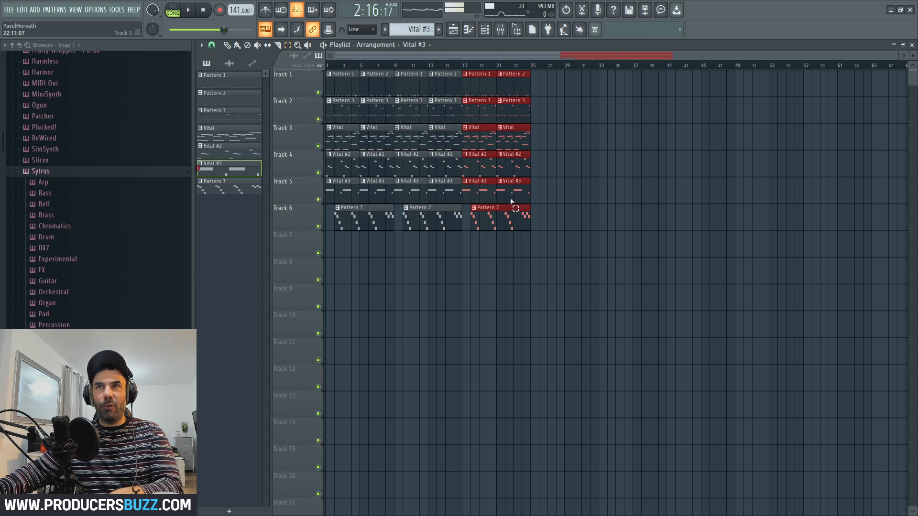
key("ctrl+b")
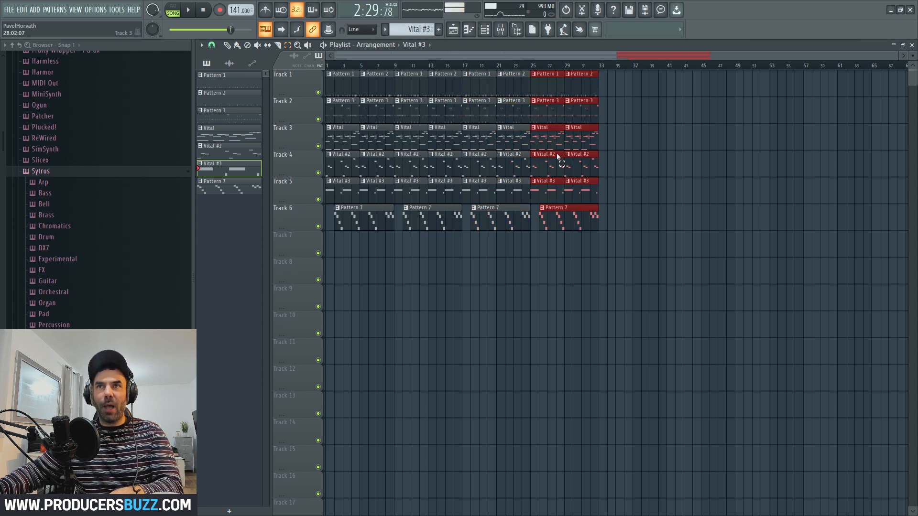
key("ctrl+b")
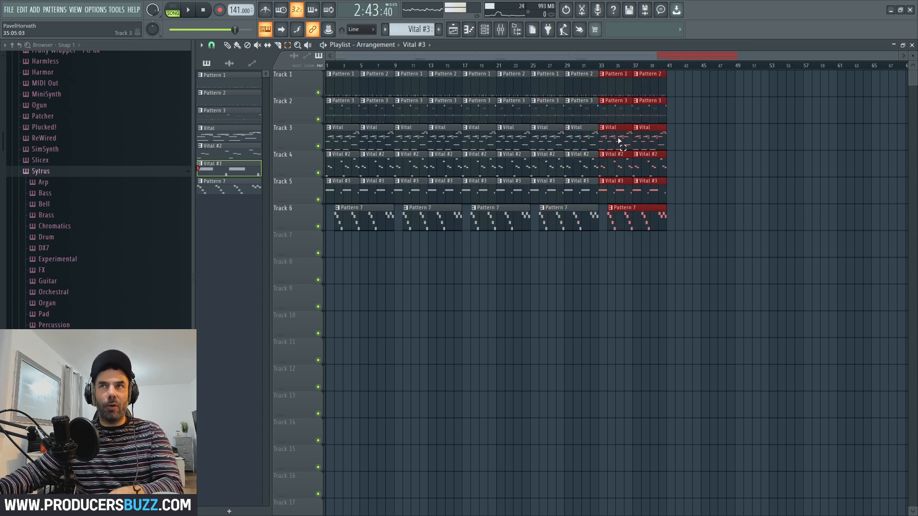
Duplicate the selected eight-bar section once more to extend the arrangement to bar 49, and deselect the clips
key("ctrl+b")
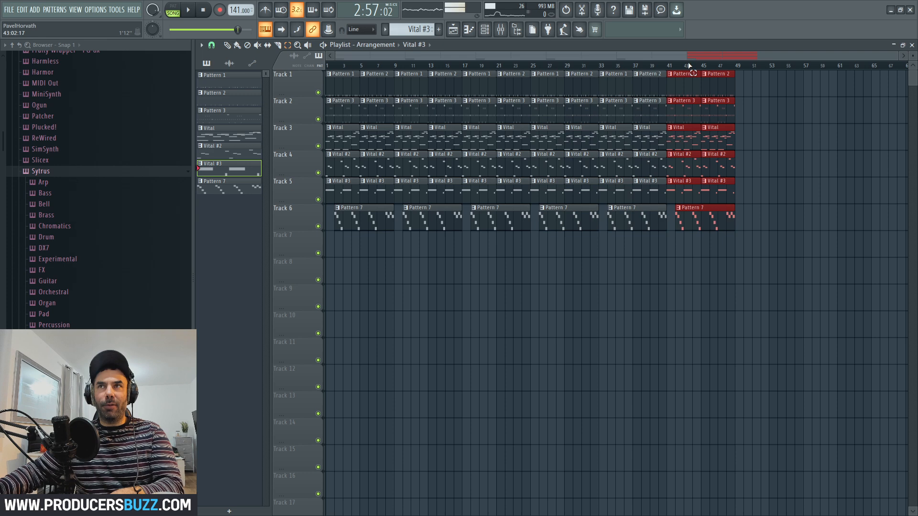
key("ctrl+d")
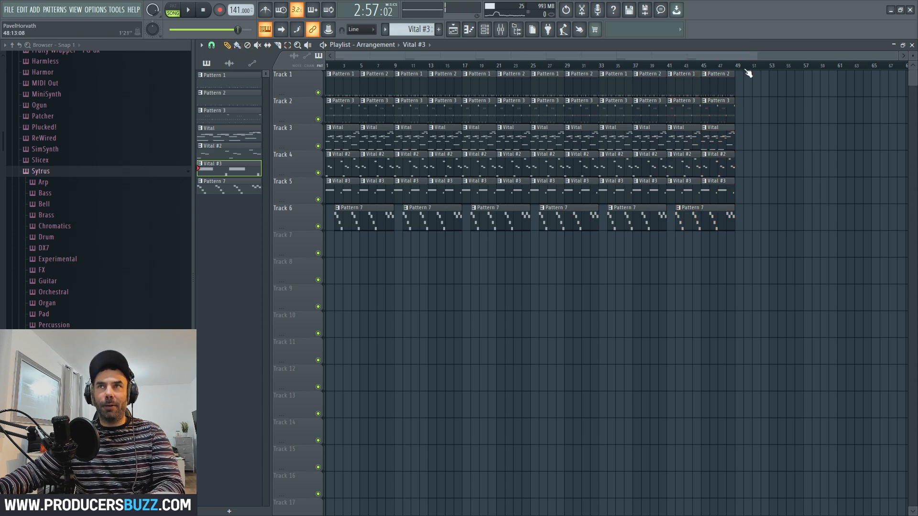
mouse_move(722, 68)
left_mouse_down()
mouse_move(731, 69)
mouse_move(497, 79)
left_mouse_up()
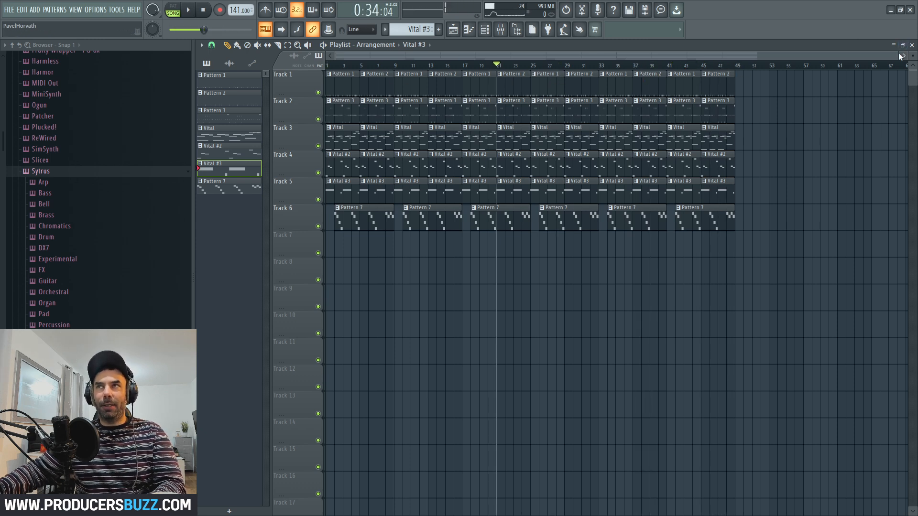
left_click_drag(897, 54, 838, 81)
Delete the Pattern 1, Pattern 2 and Pattern 3 clips in the first eight bars of Tracks 1 and 2
left_click_drag(326, 71, 393, 237)
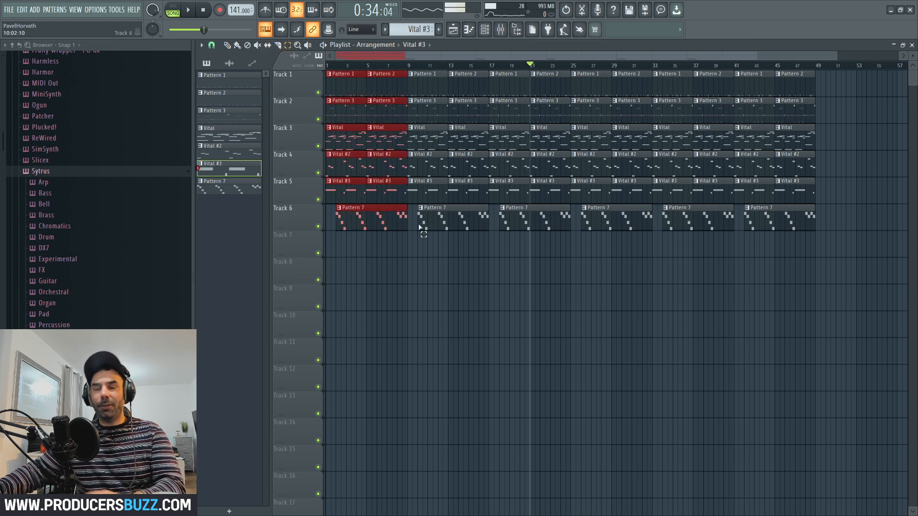
left_click(376, 244)
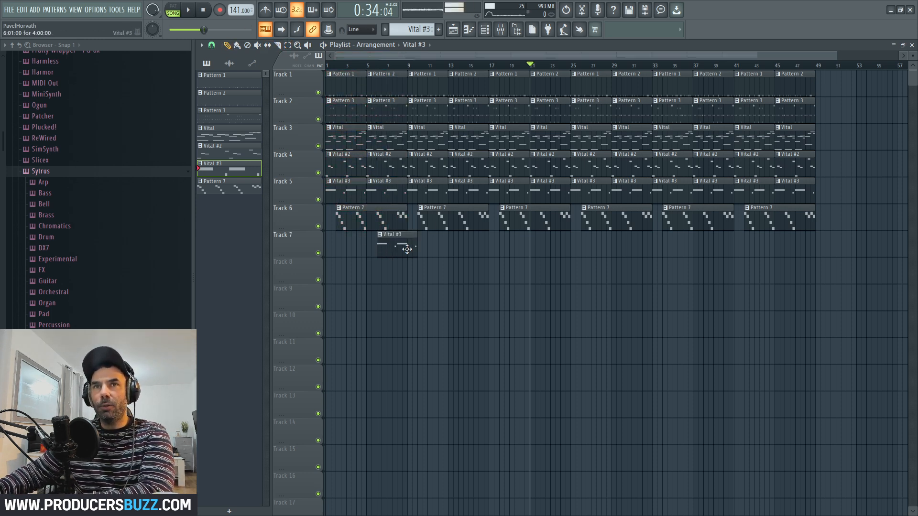
right_click(385, 86)
right_click(352, 92)
right_click(344, 106)
right_click(385, 113)
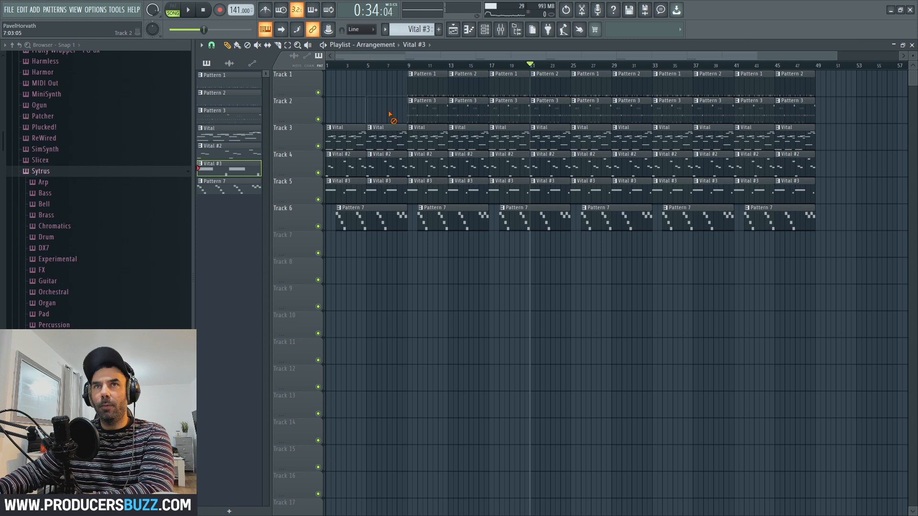
Play the arrangement from bar 1 to review the drumless intro and the drum entry at bar 9
left_click_drag(376, 66, 315, 73)
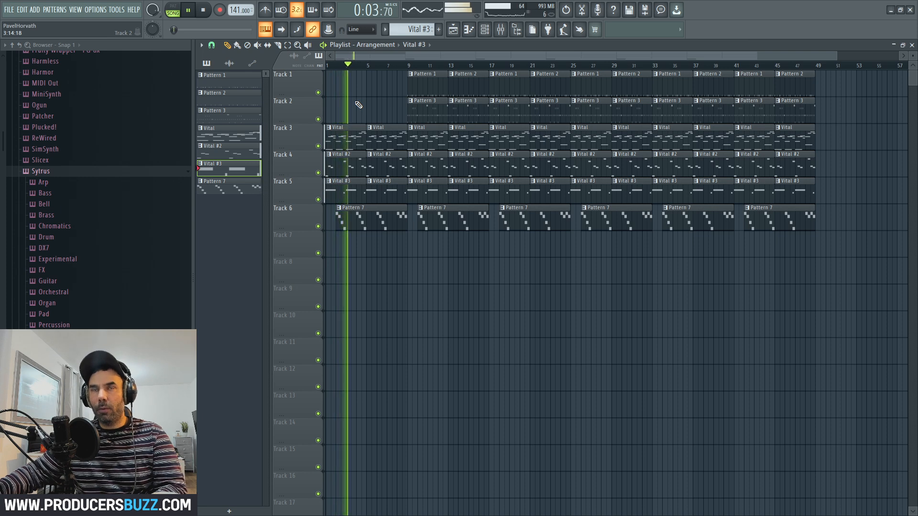
key("space")
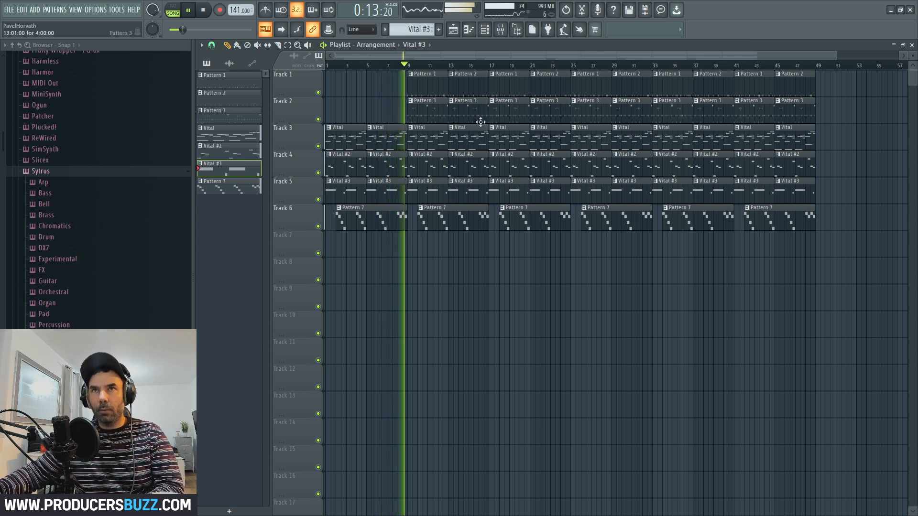
left_click_drag(836, 56, 768, 65)
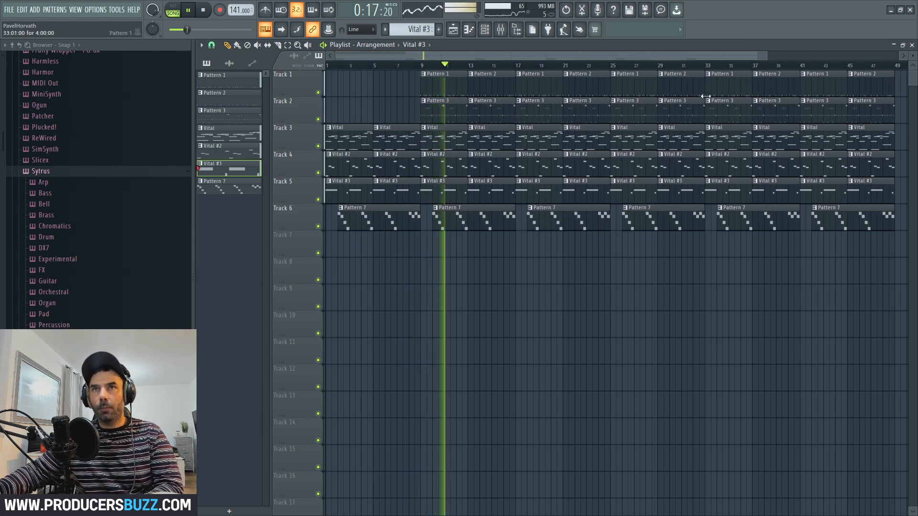
key("space")
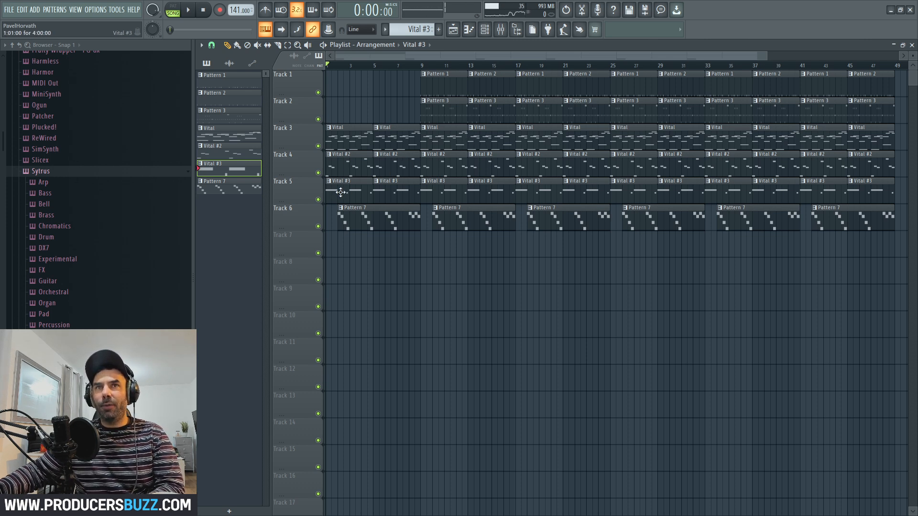
Delete all Pattern 7 clips on Track 6 except the one starting at bar 10
right_click(337, 220)
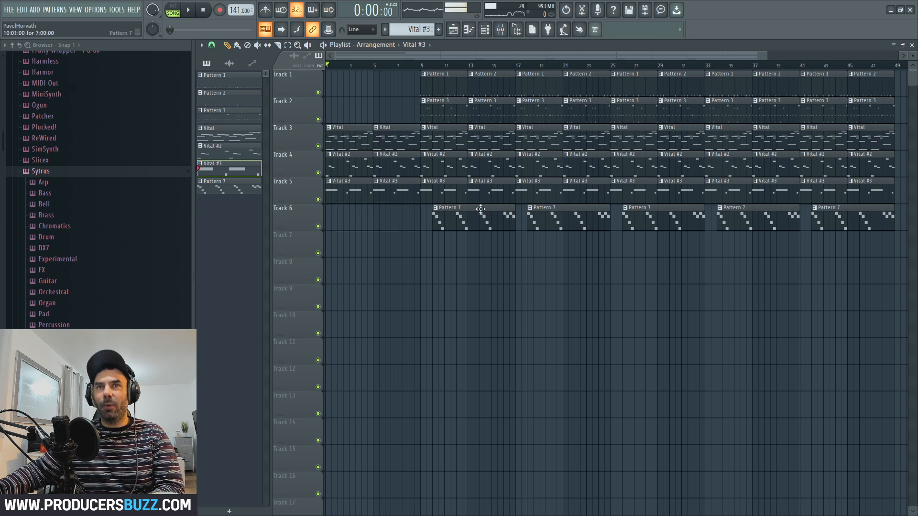
right_click(574, 225)
right_click(644, 227)
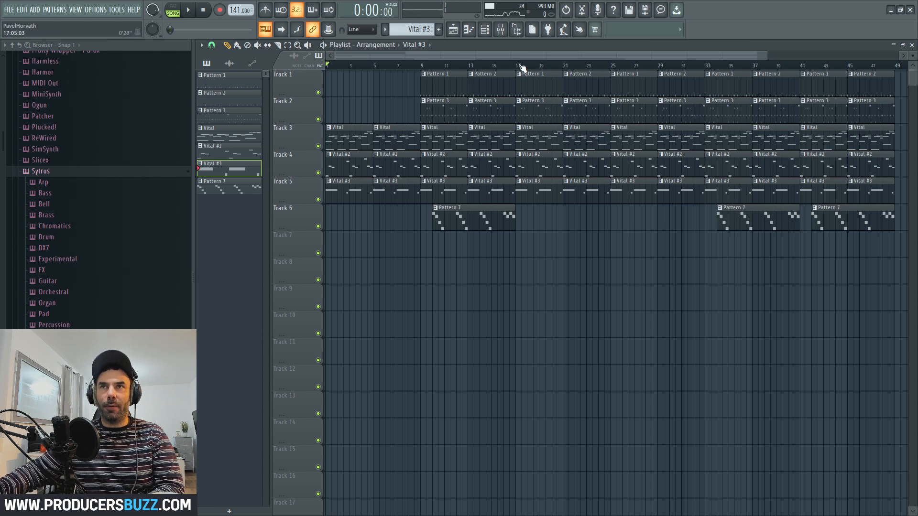
left_click_drag(535, 70, 801, 52)
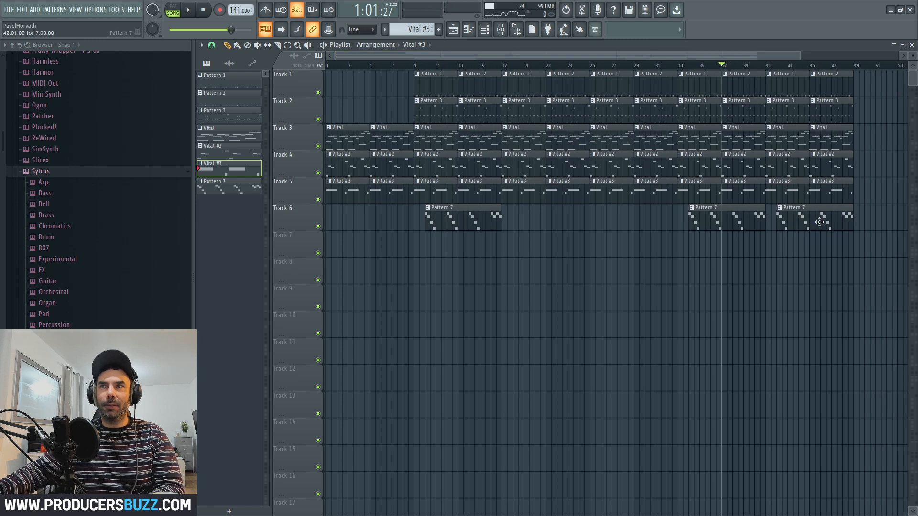
right_click(739, 230)
right_click(801, 229)
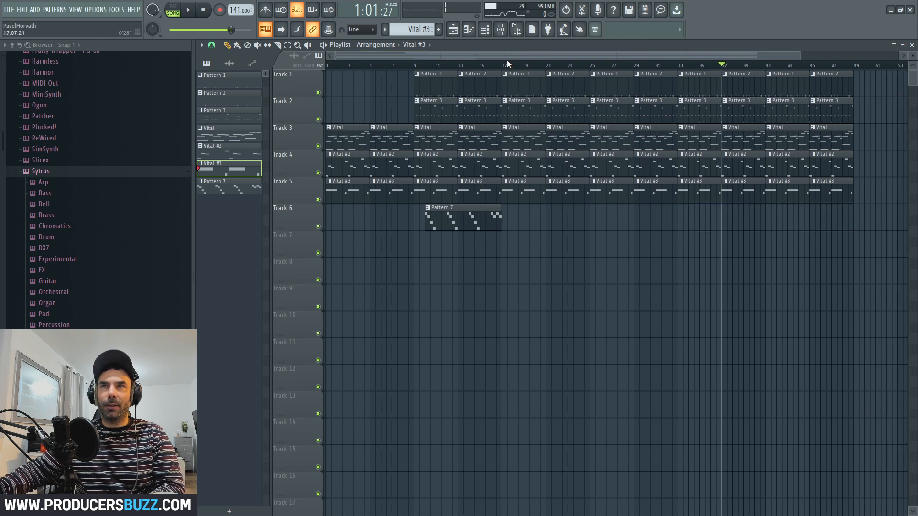
Delete the four Pattern 3 clips between bars 17 and 33 on Track 2
right_click(525, 110)
right_click(569, 110)
right_click(617, 111)
right_click(646, 110)
Move the playback position back to bar 9 and listen through the section that continues past bar 17
left_click_drag(508, 69, 855, 72)
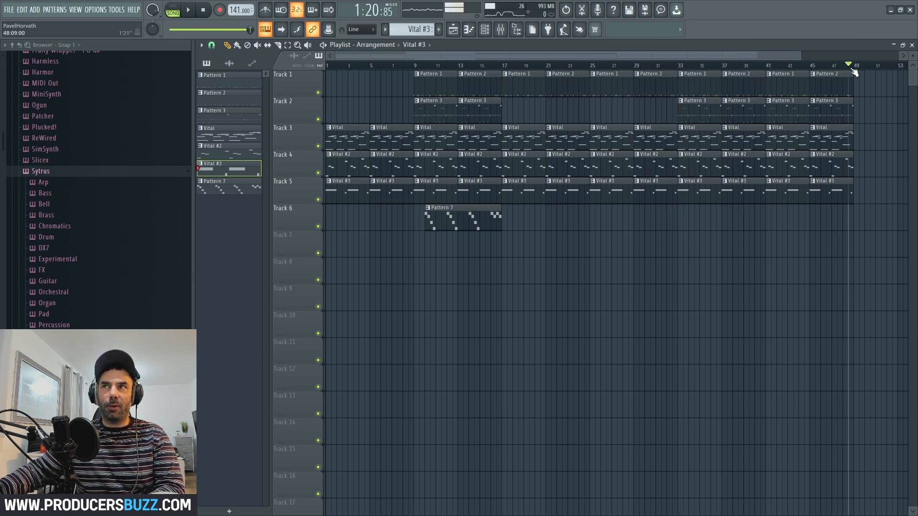
left_click_drag(737, 80, 674, 84)
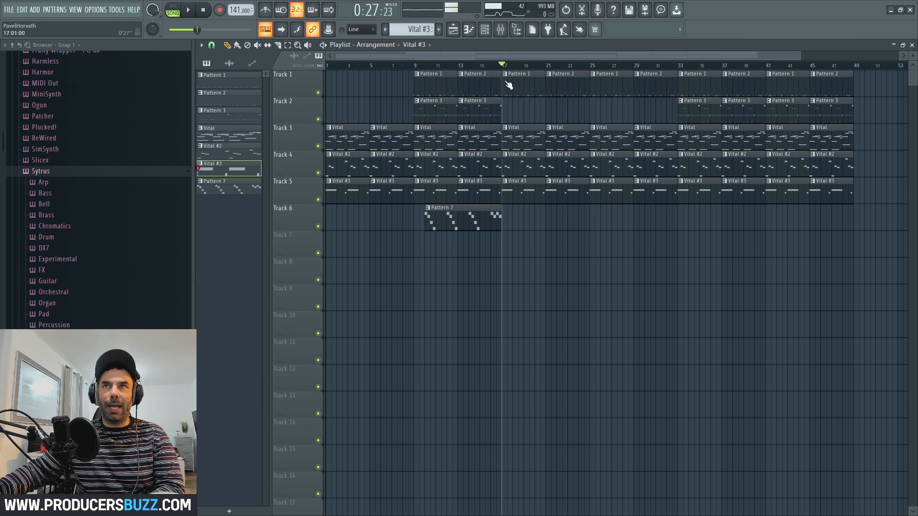
left_click_drag(458, 72, 422, 71)
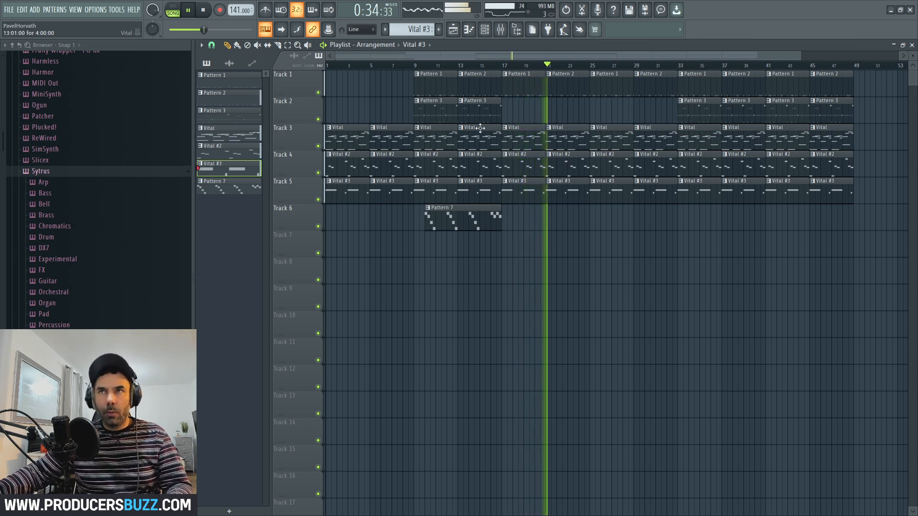
Clear the Vital #2 and Vital #3 clips between bars 17 and 33 on Tracks 4 and 5
key("space")
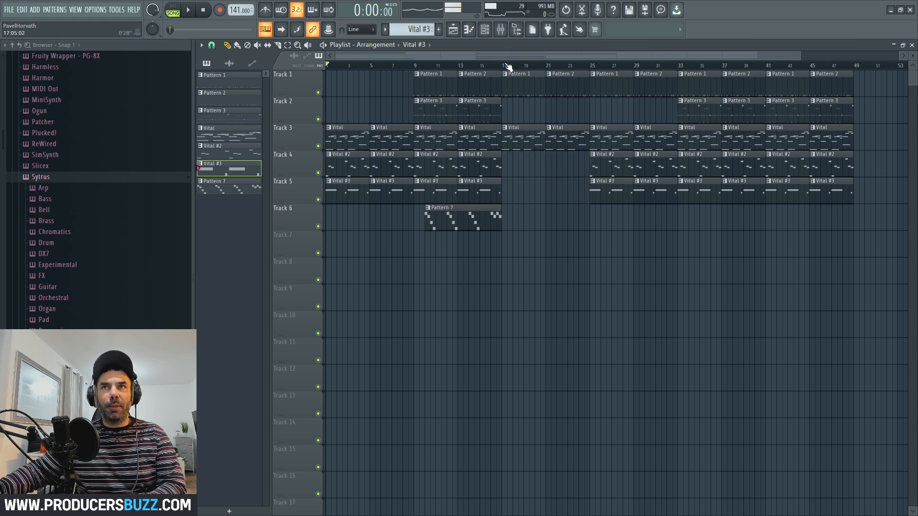
key("space")
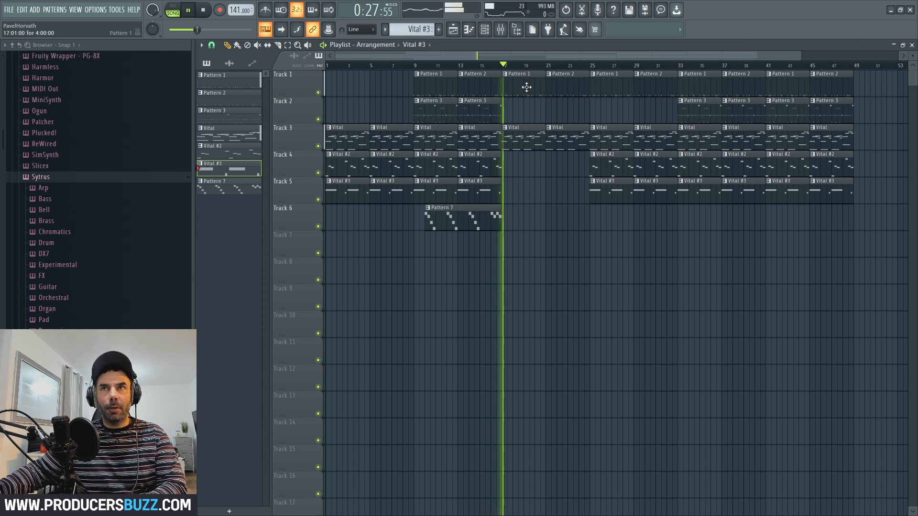
right_click(612, 169)
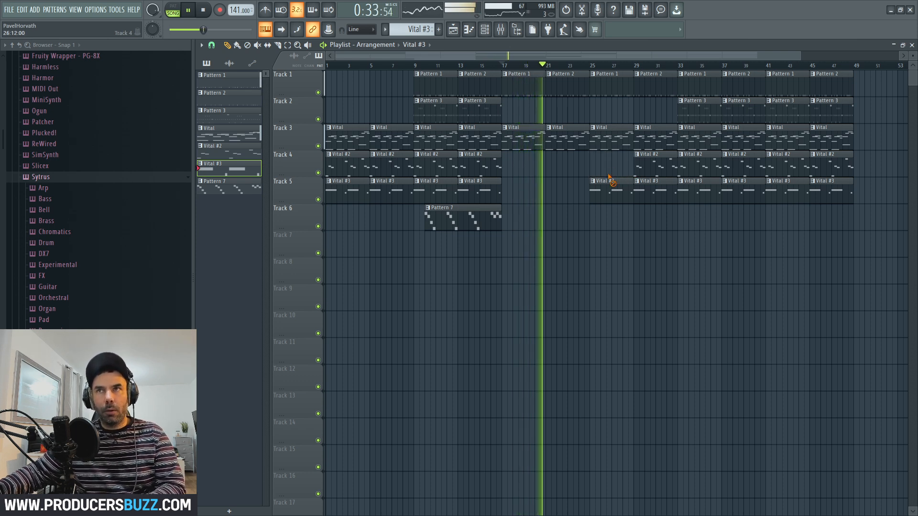
right_click(611, 189)
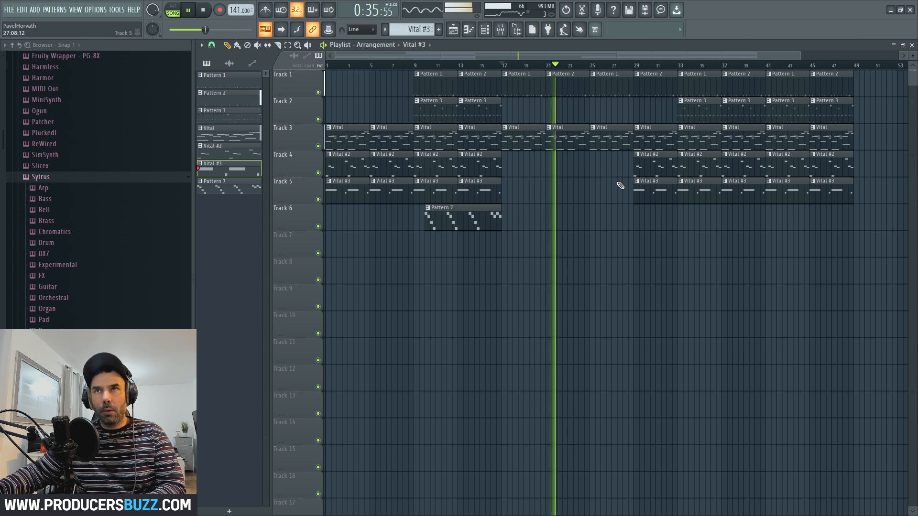
right_click(636, 167)
right_click(644, 190)
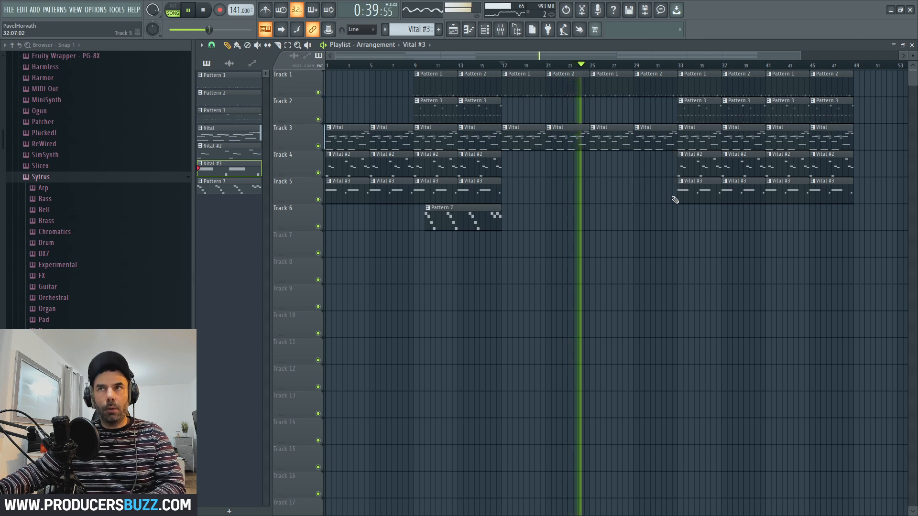
Delete the Vital #3 clips at bars 33 and 37 on Track 5 and play the section from bar 33
right_click(693, 196)
right_click(731, 194)
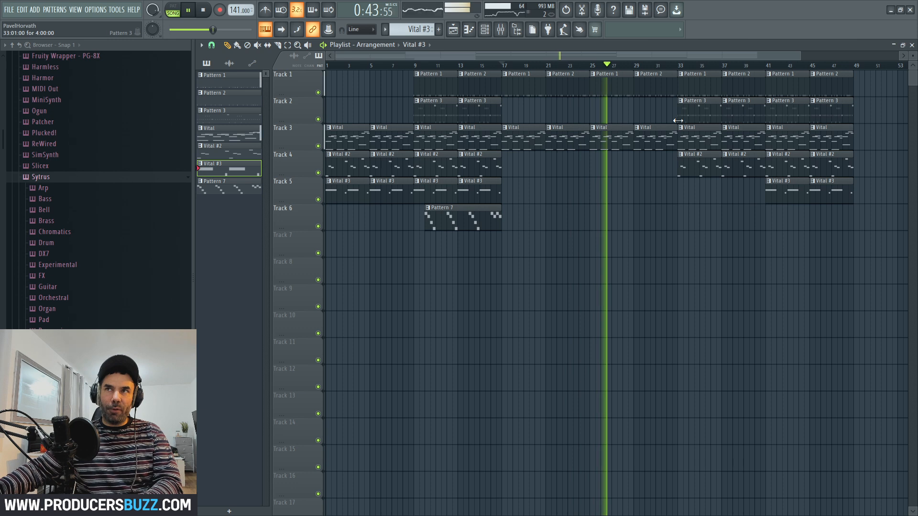
key("space")
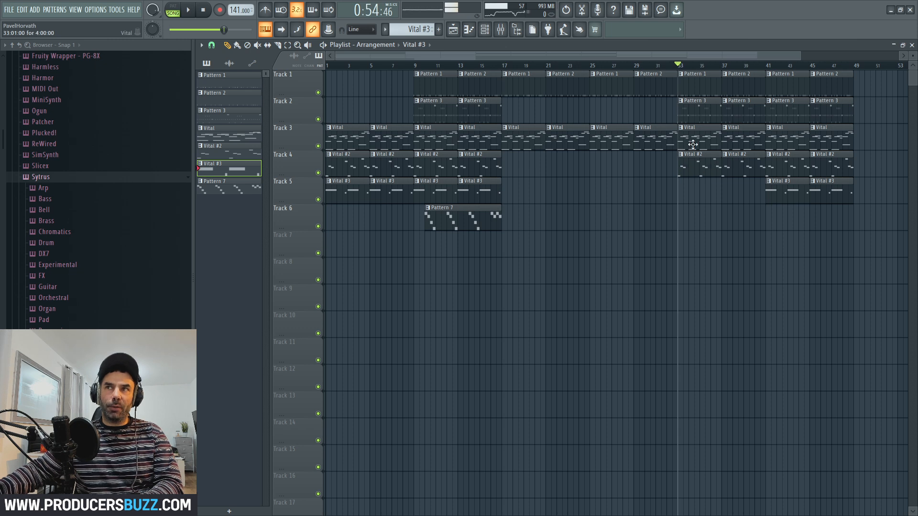
key("space")
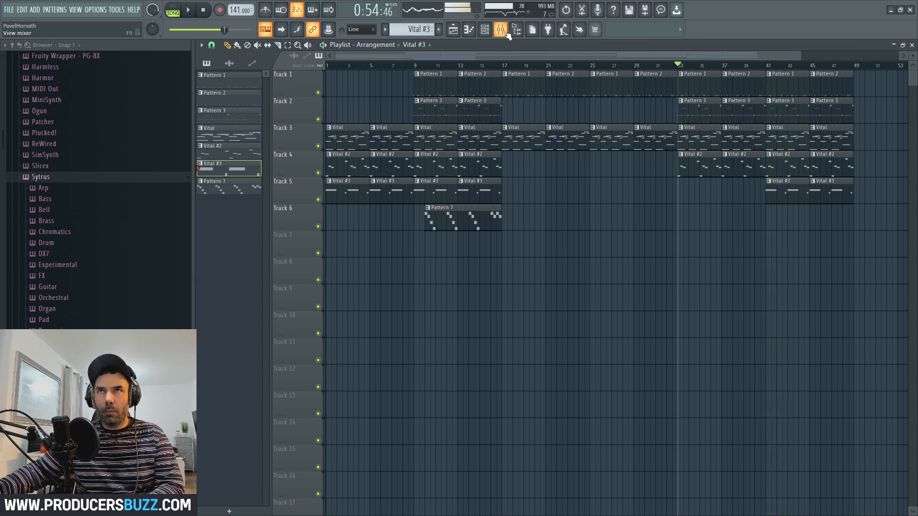
Raise the melody fader on mixer insert 13 to -5.1 dB and return to the playlist
key("F9")
left_click_drag(510, 343, 510, 336)
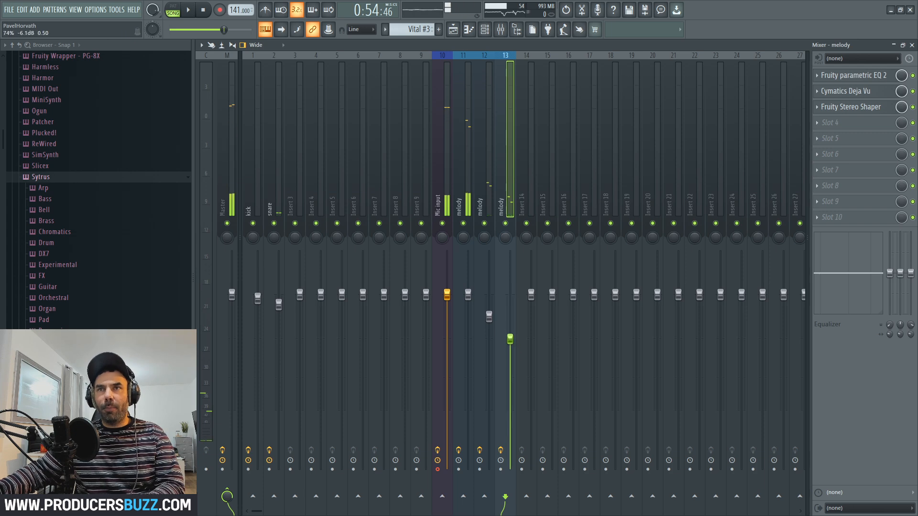
key("space")
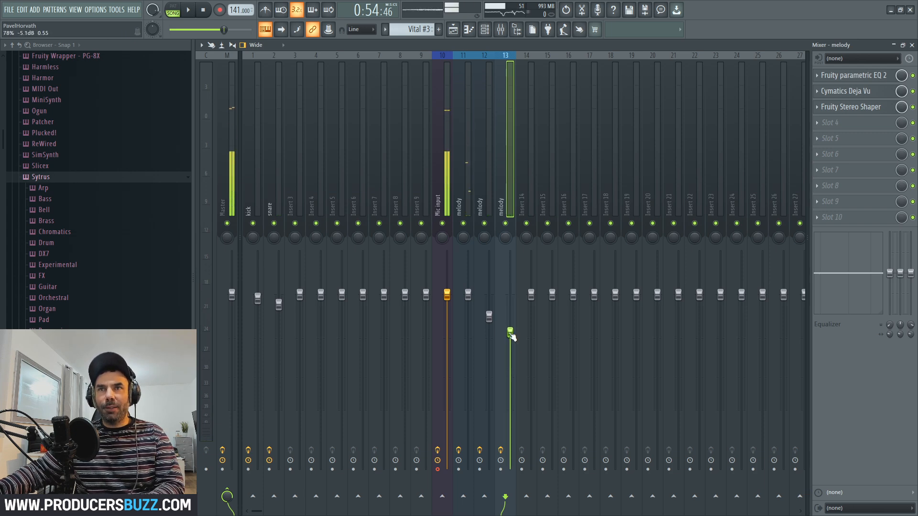
key("F5")
key("space")
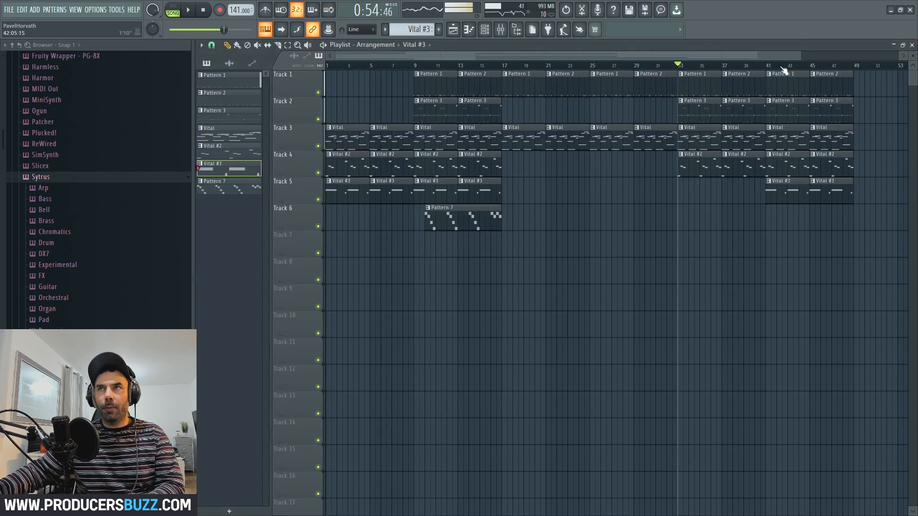
Play the arrangement from bar 41 to check its final section
left_click(770, 67)
key("space")
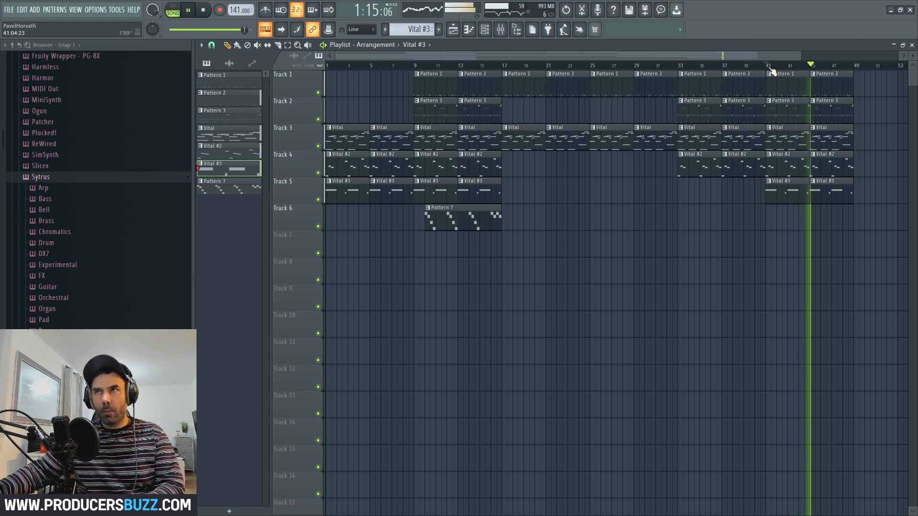
scroll(791, 66, "down", 1)
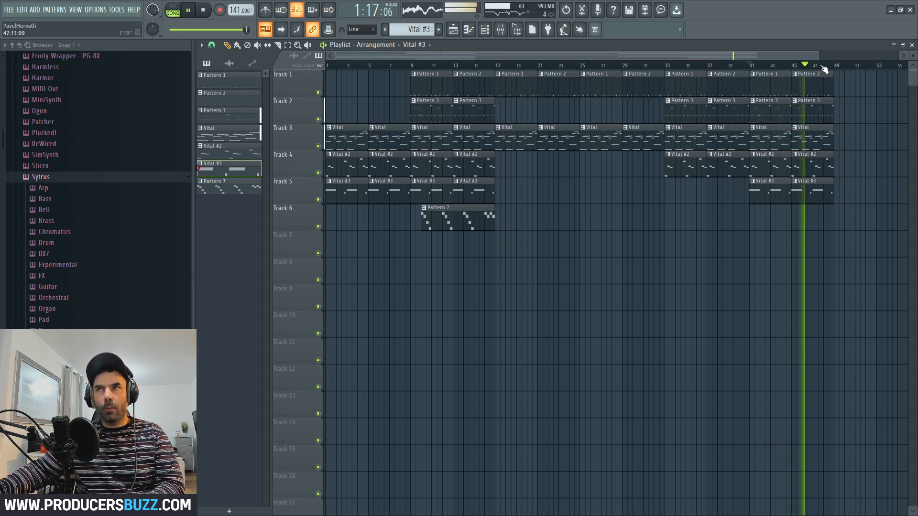
Shorten the Pattern 2 clips at bars 45 and 29 on Track 1 to three bars each
key("space")
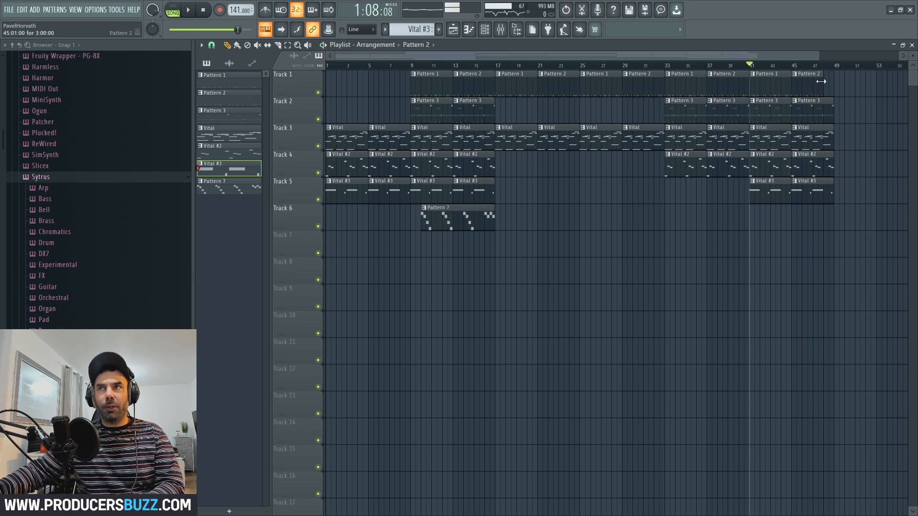
left_click_drag(824, 88, 813, 91)
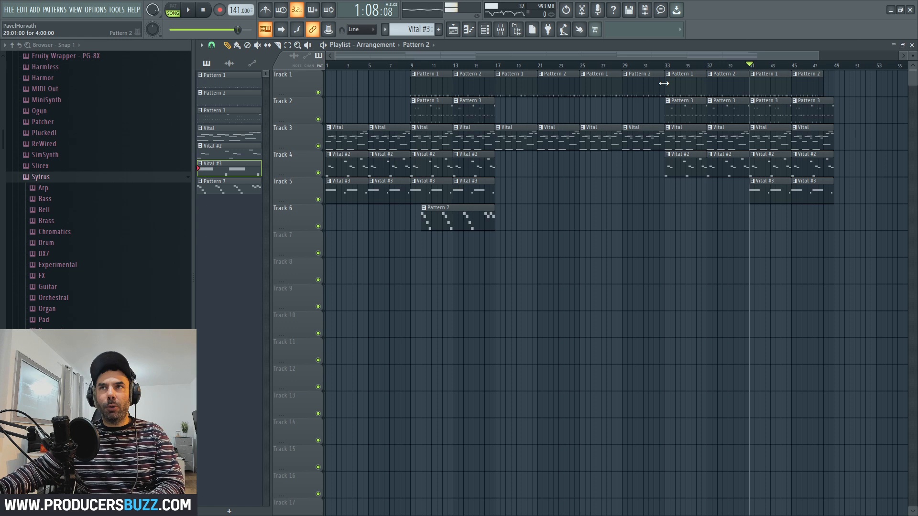
left_click(652, 65)
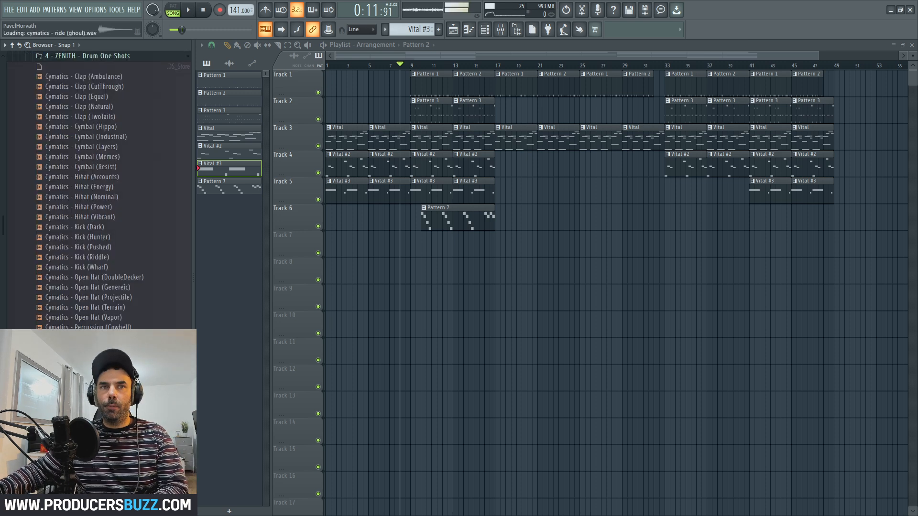
Audition the hi-hat and cymbal samples in the 4 - ZENITH - Drum One Shots folder
left_click(95, 248)
left_click(95, 188)
left_click(106, 167)
left_click(106, 149)
left_click(107, 139)
left_click(106, 150)
left_click(106, 158)
left_click(106, 164)
left_click(108, 149)
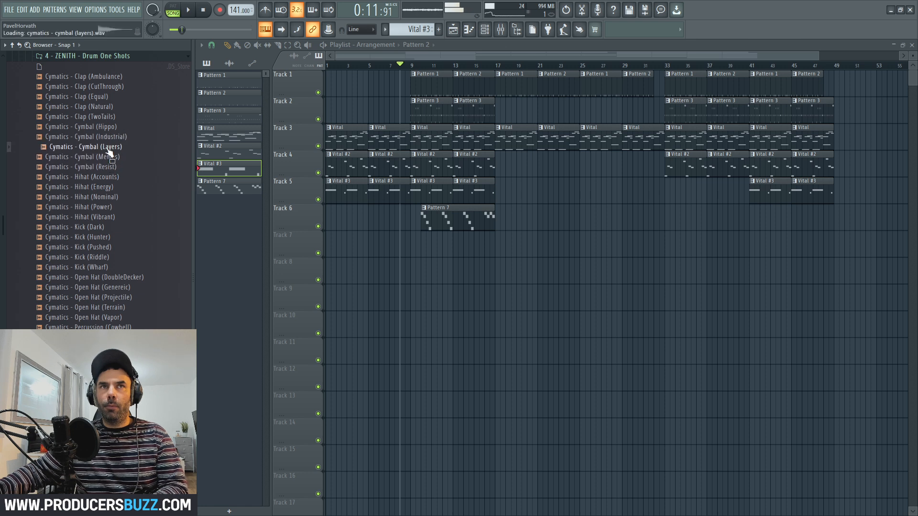
left_click(107, 138)
left_click(110, 168)
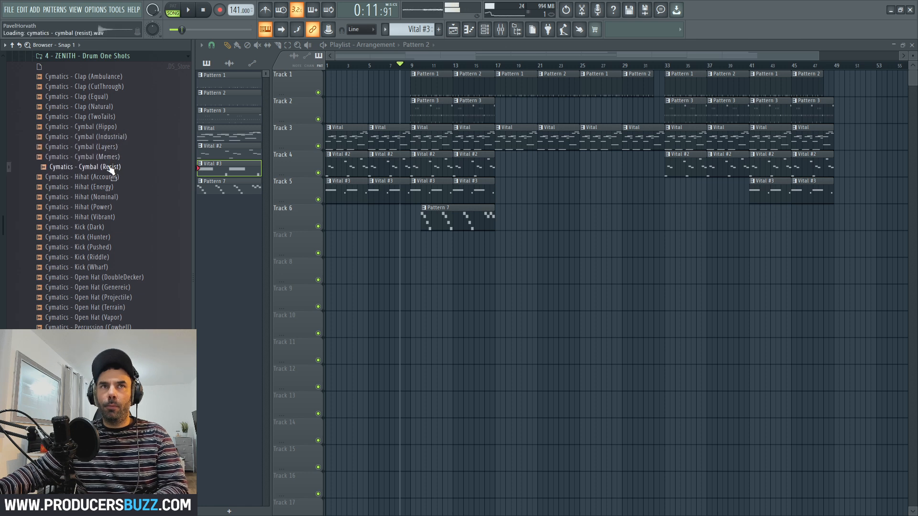
left_click(108, 167)
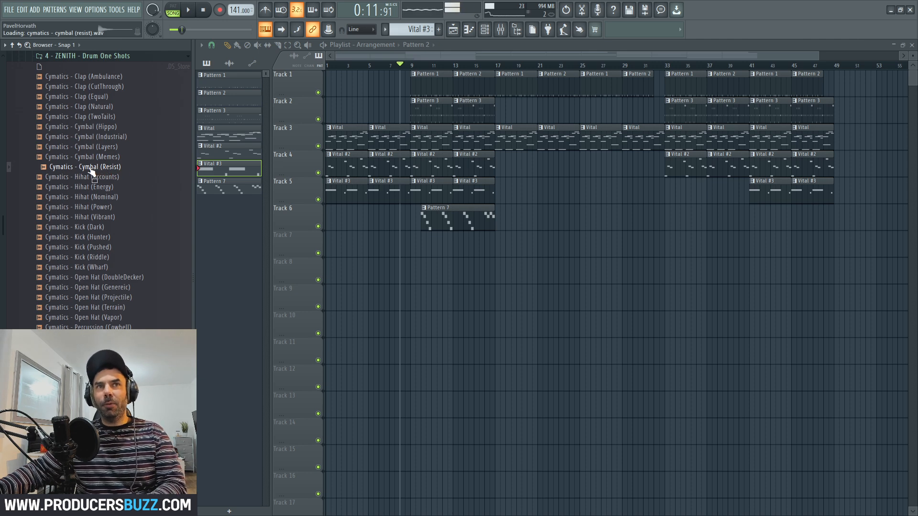
Place the Cymatics - Cymbal (Resist) sample on Track 7, reverse it and align its end with bar 9
left_click_drag(83, 172, 404, 253)
left_click_drag(819, 53, 496, 60)
left_click(213, 46)
left_click(223, 90)
double_click(397, 243)
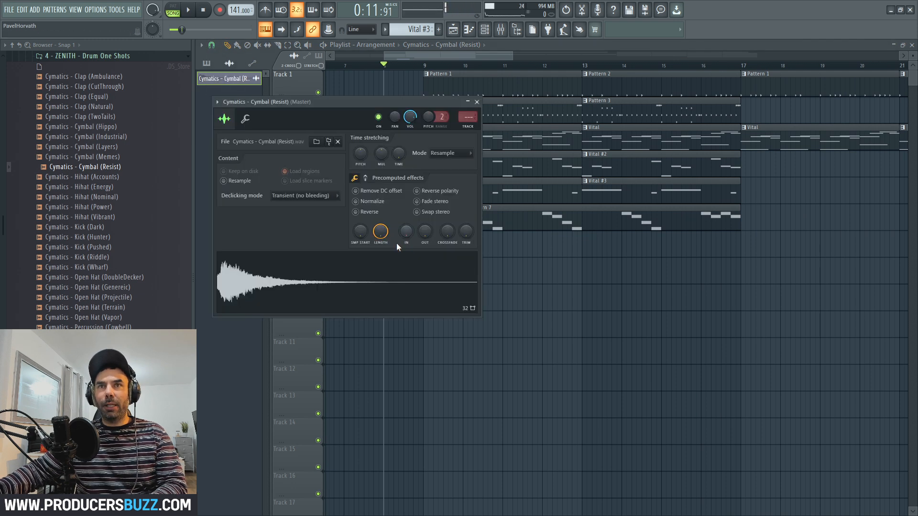
left_click(356, 212)
left_click(477, 101)
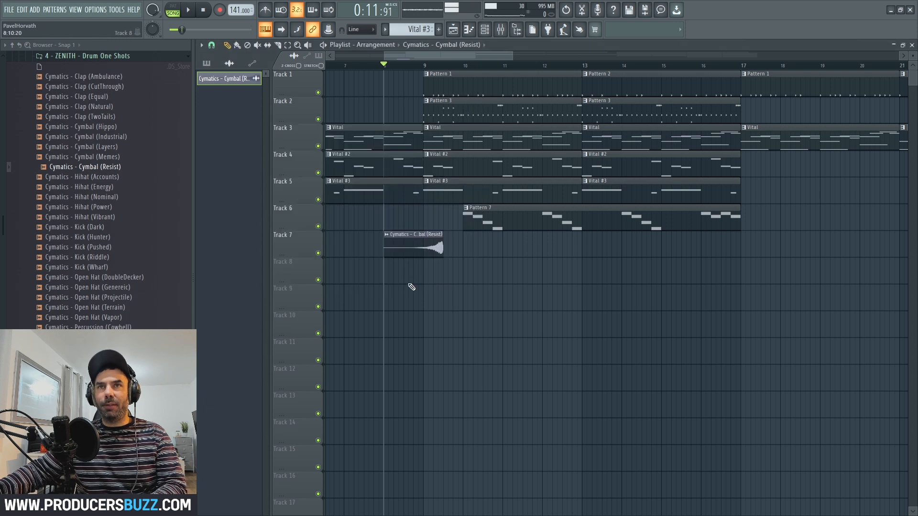
left_click_drag(435, 247, 419, 248)
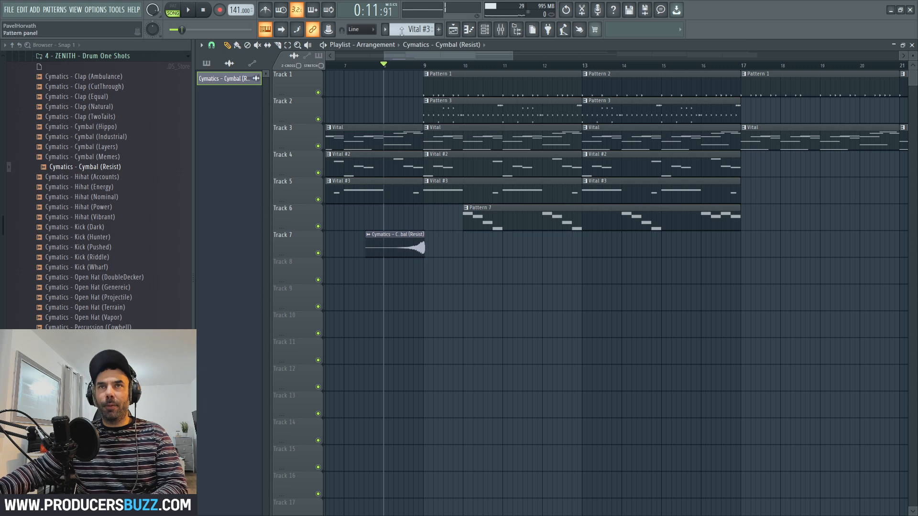
Play the transition into bar 9 and set the reversed cymbal's volume to 60%
left_click(359, 65)
key("space")
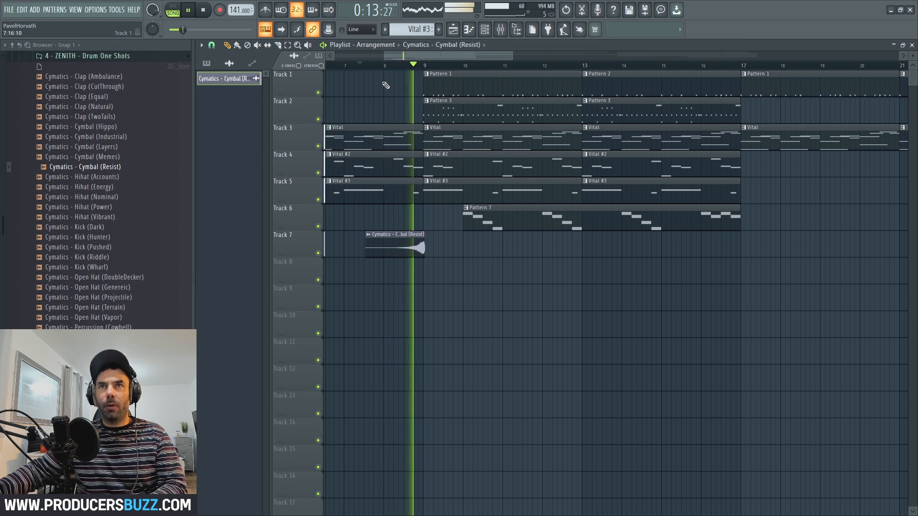
key("space")
double_click(404, 250)
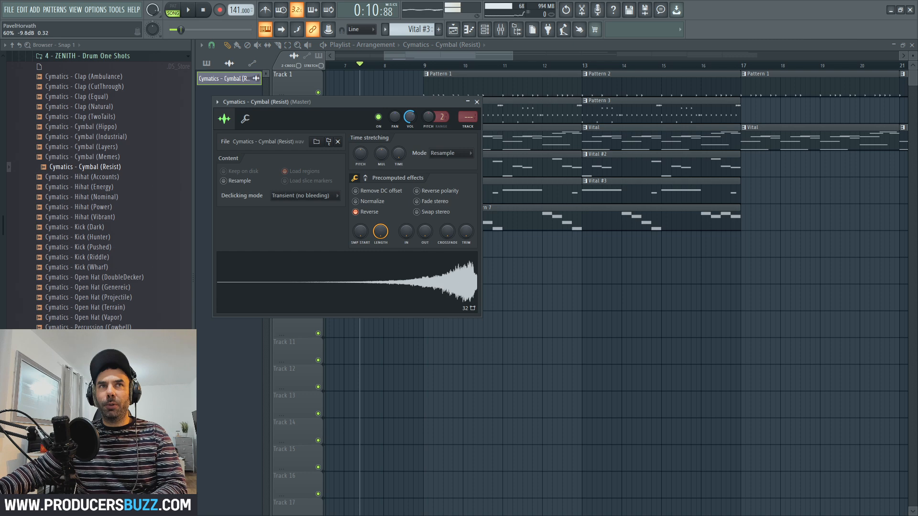
left_click(477, 102)
scroll(443, 112, "down", 3)
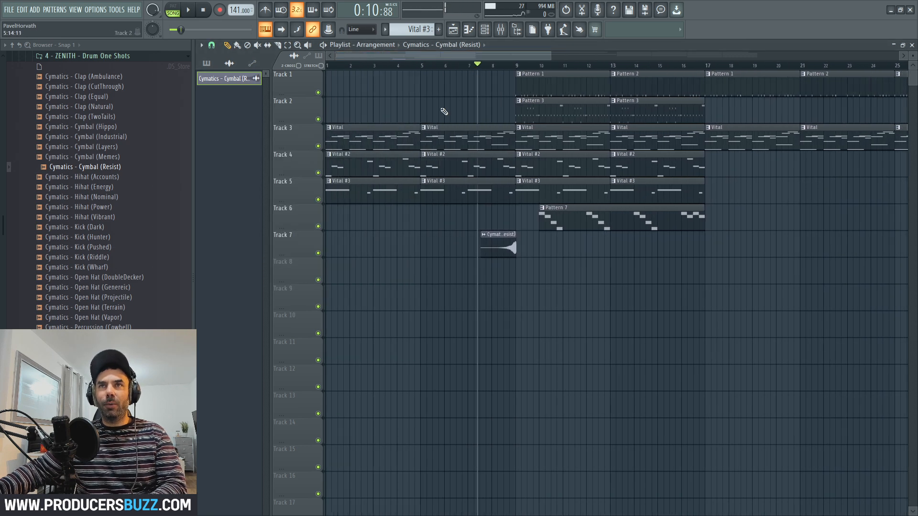
Copy the reversed cymbal clip along Track 7 so that copies end at bars 17 and 33
left_click(212, 46)
left_click(220, 78)
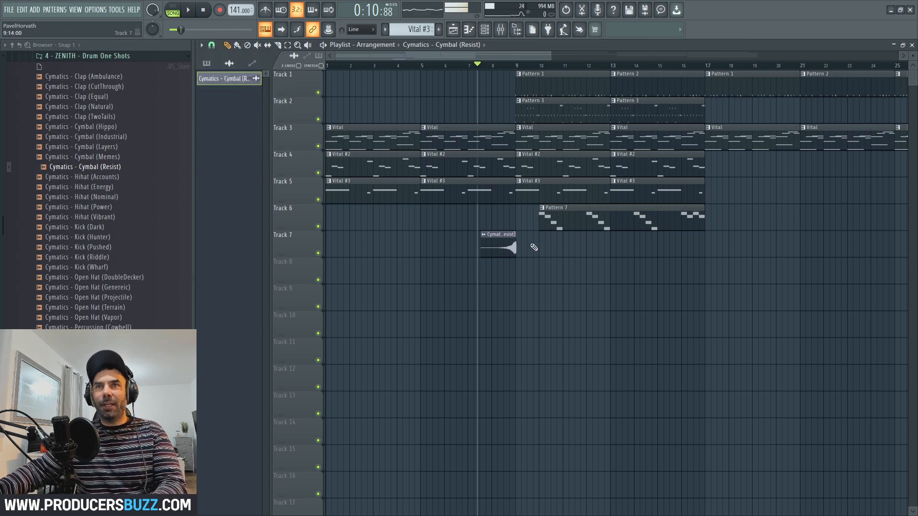
left_click_drag(496, 245, 683, 241, "shift")
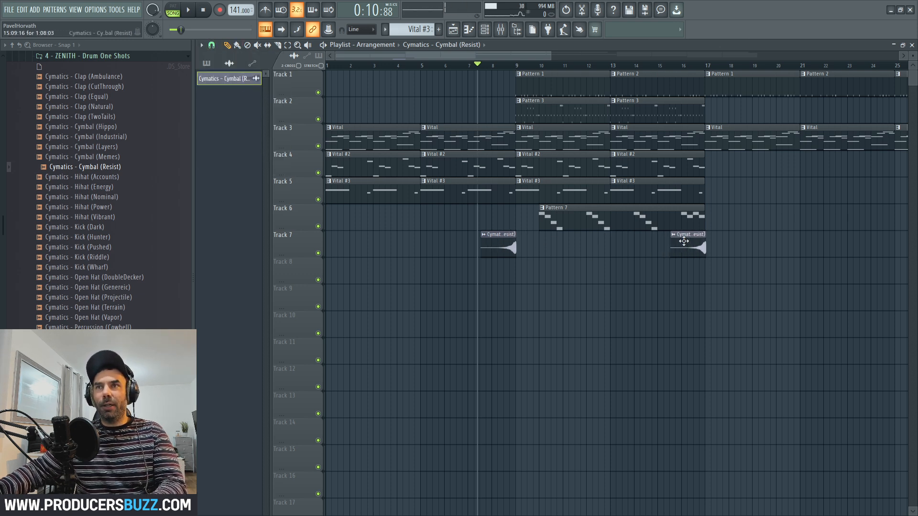
left_click_drag(549, 58, 691, 59)
left_click_drag(546, 235, 770, 236, "shift")
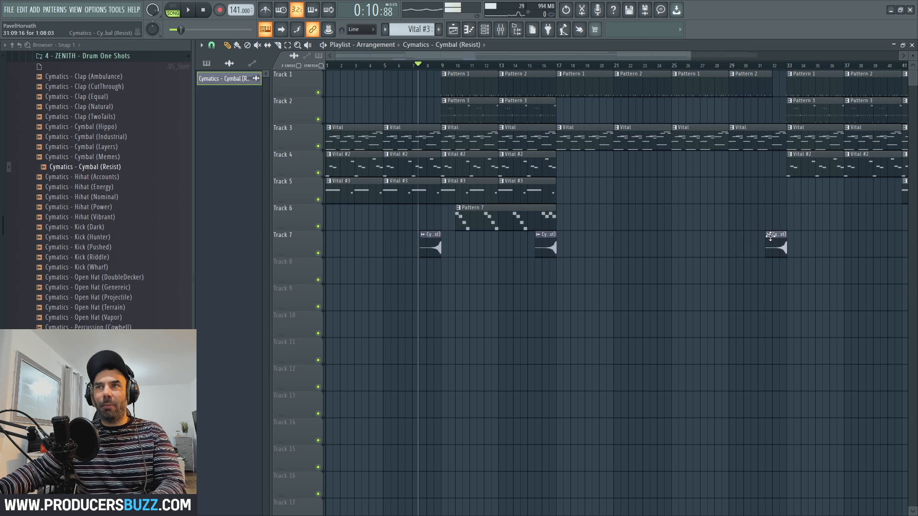
Move the reversed cymbal clip before bar 33 so it ends at bar 49, and select the clips from bar 9 onward
left_click_drag(676, 58, 782, 59)
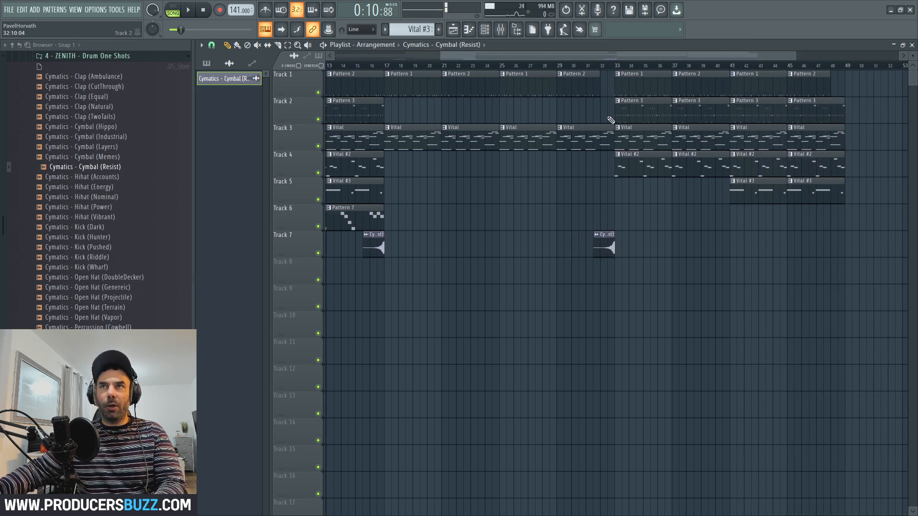
left_click(385, 67)
mouse_move(388, 70)
left_mouse_down()
mouse_move(564, 77)
mouse_move(619, 91)
mouse_move(850, 79)
left_mouse_up()
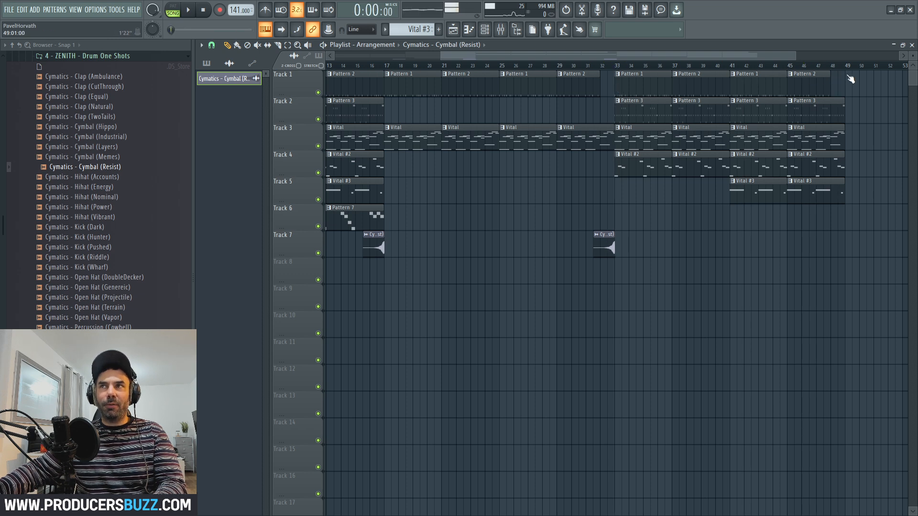
left_click_drag(612, 236, 841, 238)
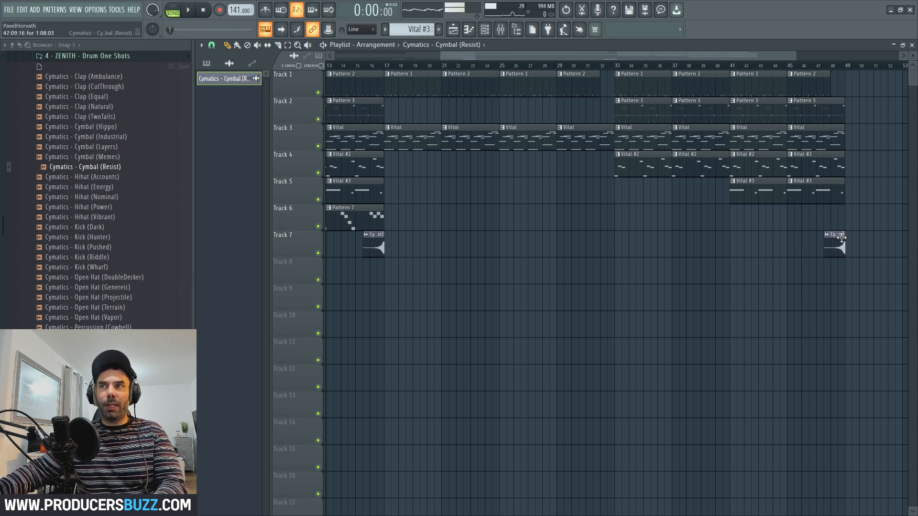
left_click_drag(790, 56, 722, 61)
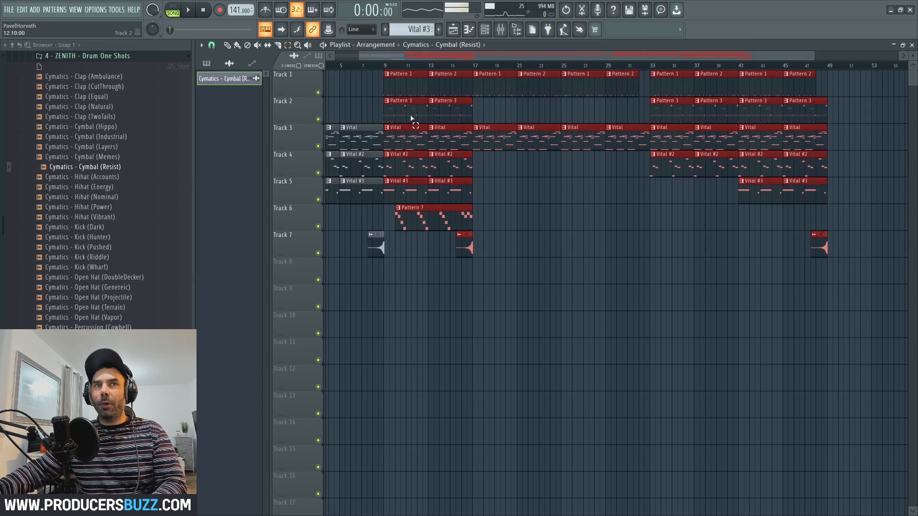
Collapse the ZENITH drum folder and browse the sample library to the 808s folder of Unison Drums
scroll(95, 126, "up", 4)
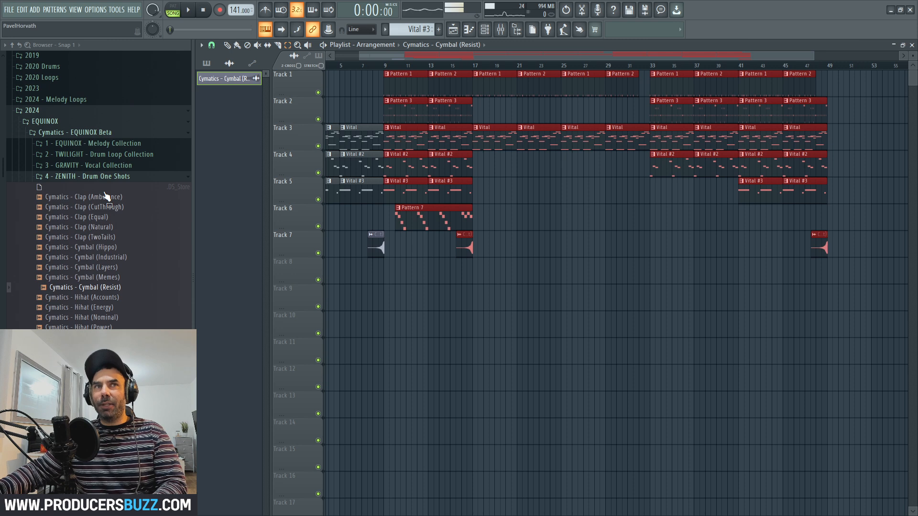
left_click(96, 177)
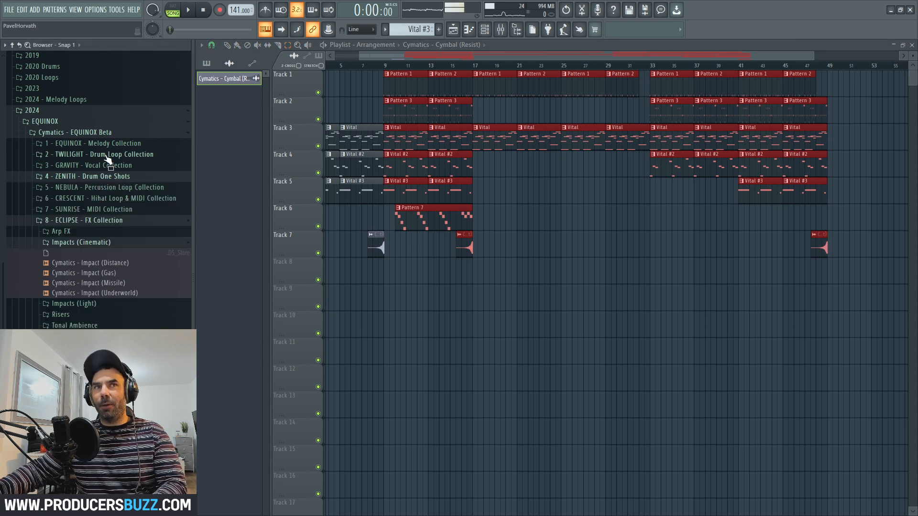
left_click(102, 156)
left_click(102, 156)
scroll(99, 165, "down", 7)
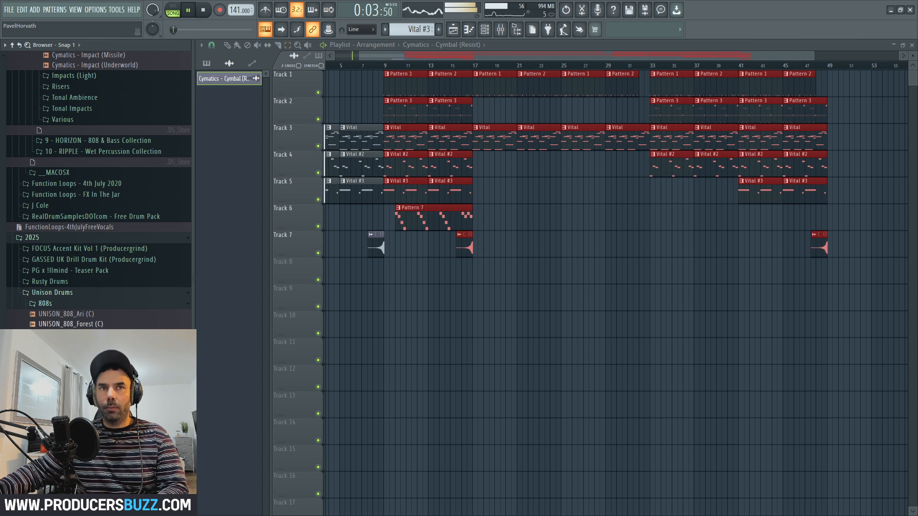
Stop playback, audition UNISON_808_Starter (C) and add it to the channel rack as a new channel
key("F6")
left_click(203, 11)
scroll(96, 300, "down", 2)
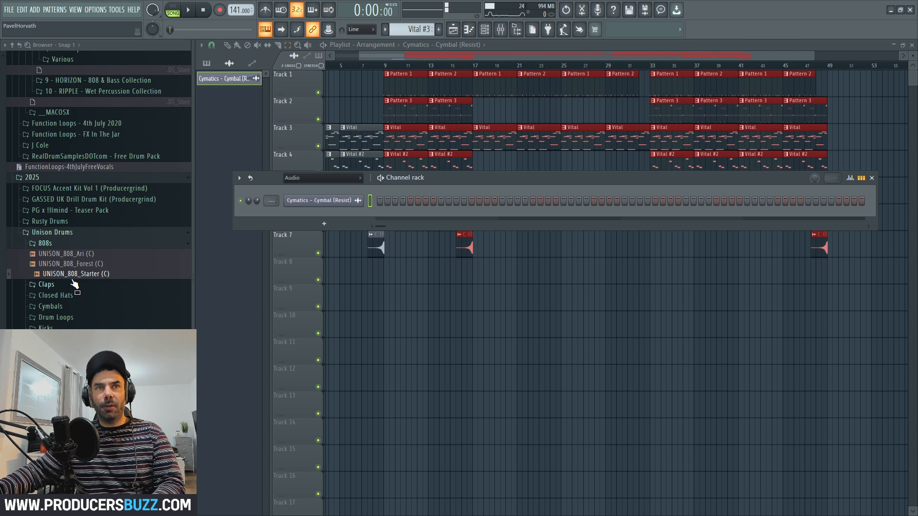
left_click(74, 277)
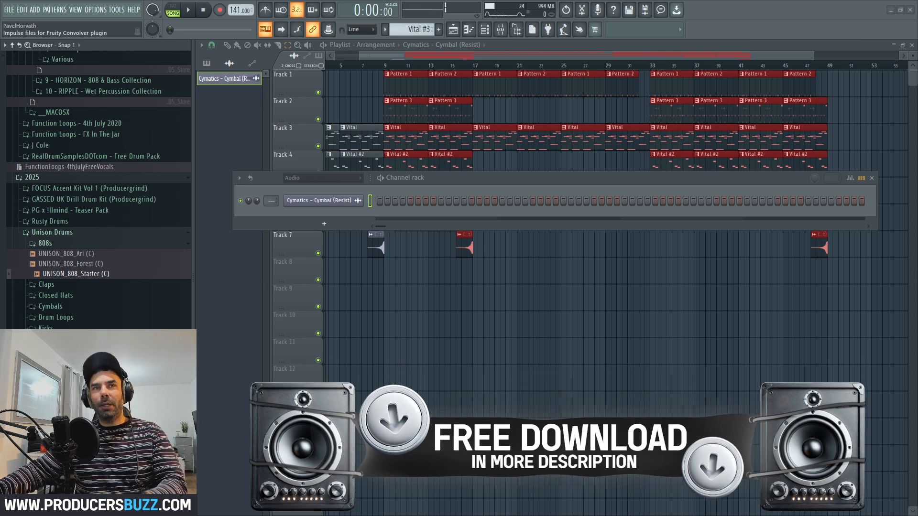
left_click(71, 275)
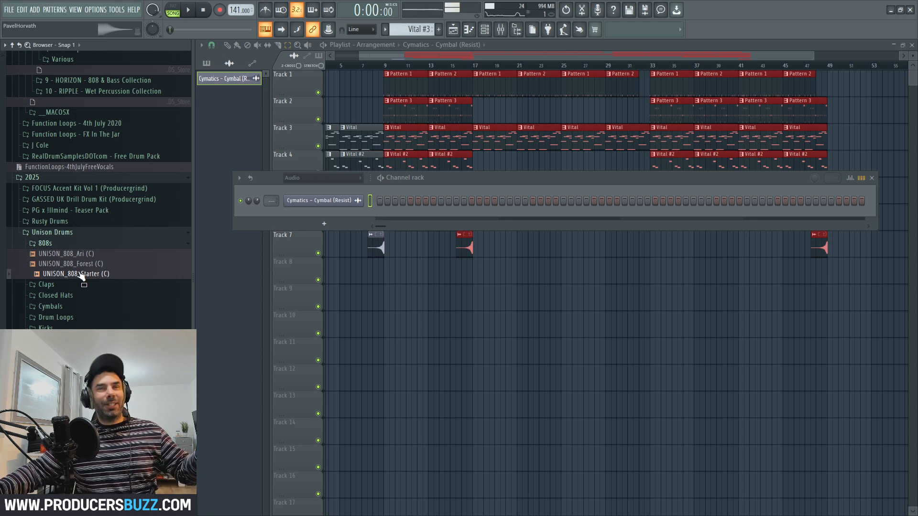
left_click_drag(75, 277, 139, 280)
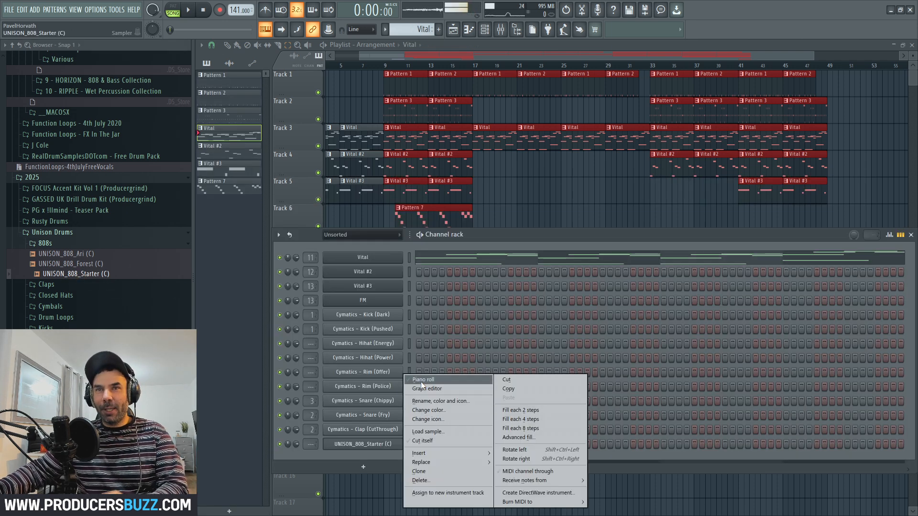
Open the 808 channel in the piano roll, enter an E5 note at bar 1 and play it briefly
left_click(421, 381)
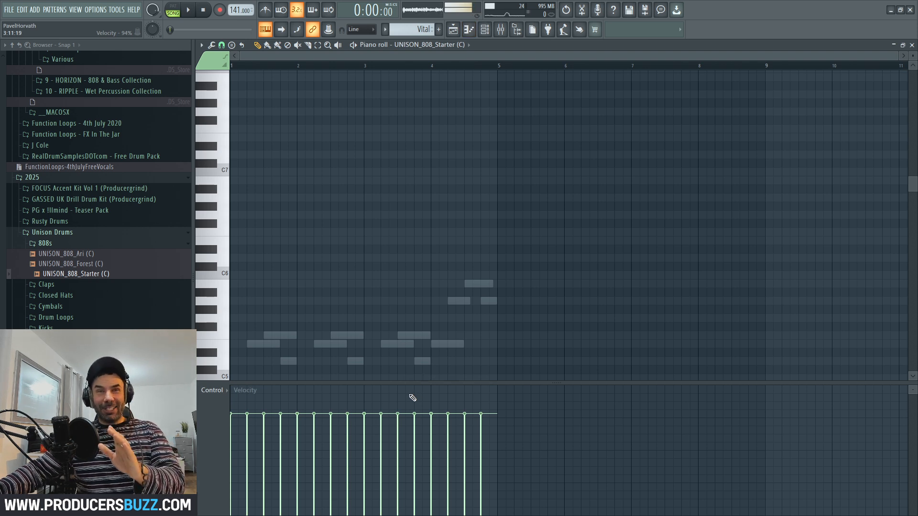
scroll(344, 268, "up", 3)
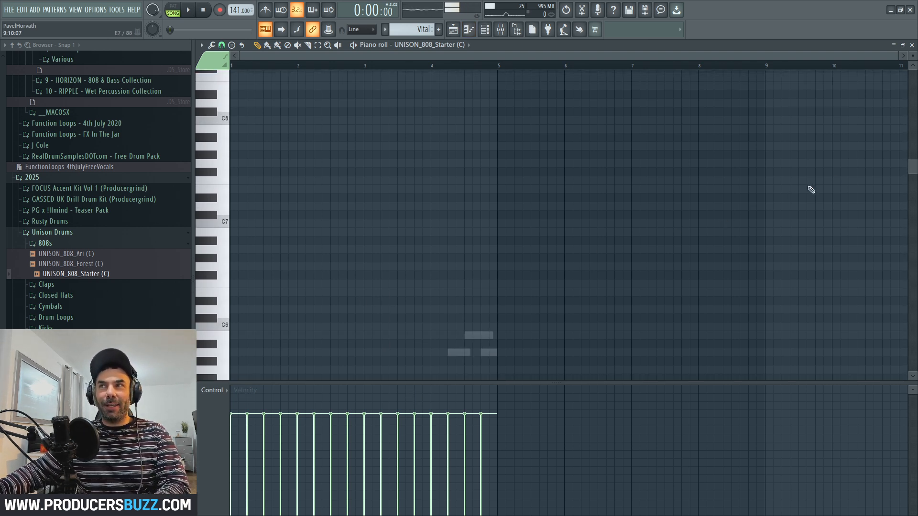
left_click_drag(911, 170, 912, 257)
left_click_drag(896, 56, 841, 58)
left_click_drag(316, 258, 228, 134)
key("space")
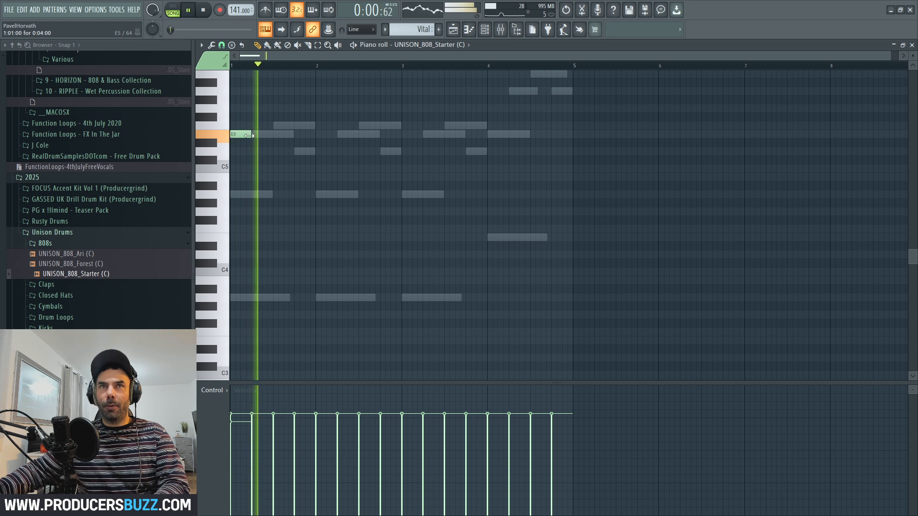
key("space")
Open the UNISON_808_Starter (C) volume envelope and turn its attack, decay and release down to minimum
left_click(484, 29)
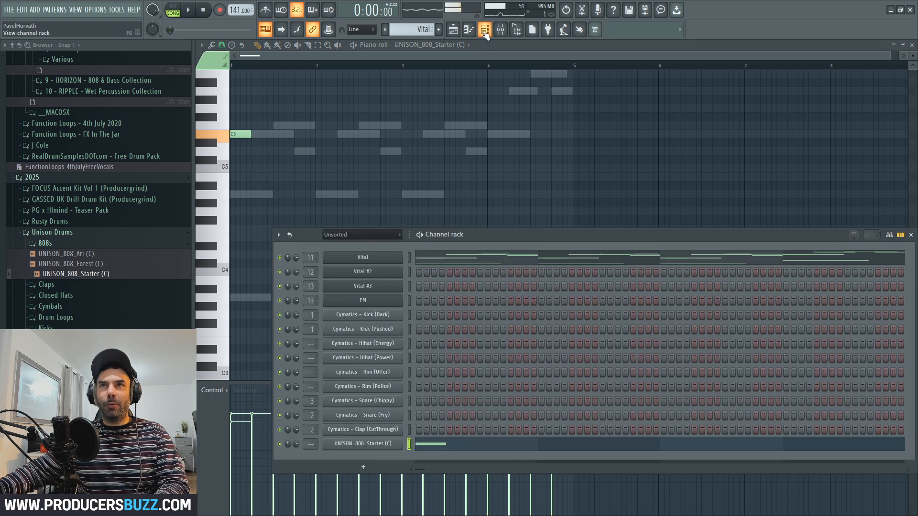
left_click(378, 444)
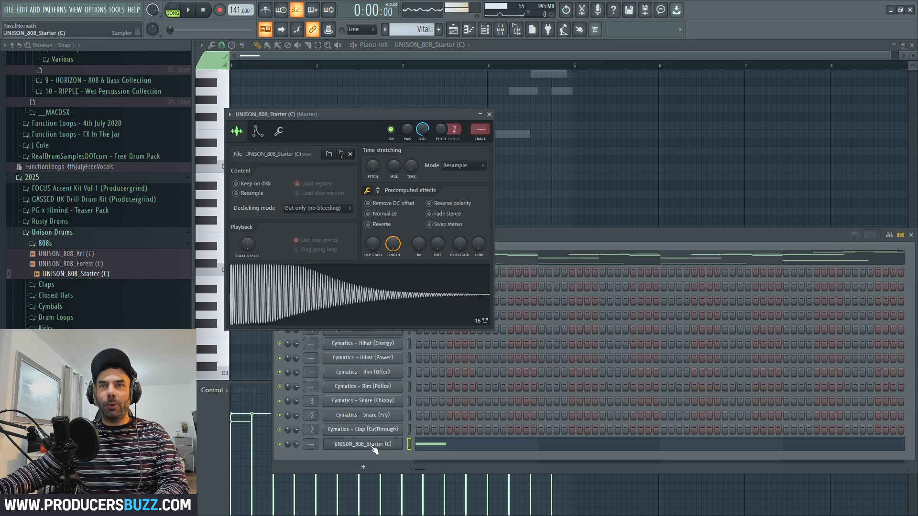
left_click(258, 131)
left_click_drag(256, 228, 257, 268)
left_click_drag(287, 225, 304, 273)
left_click_drag(320, 227, 319, 273)
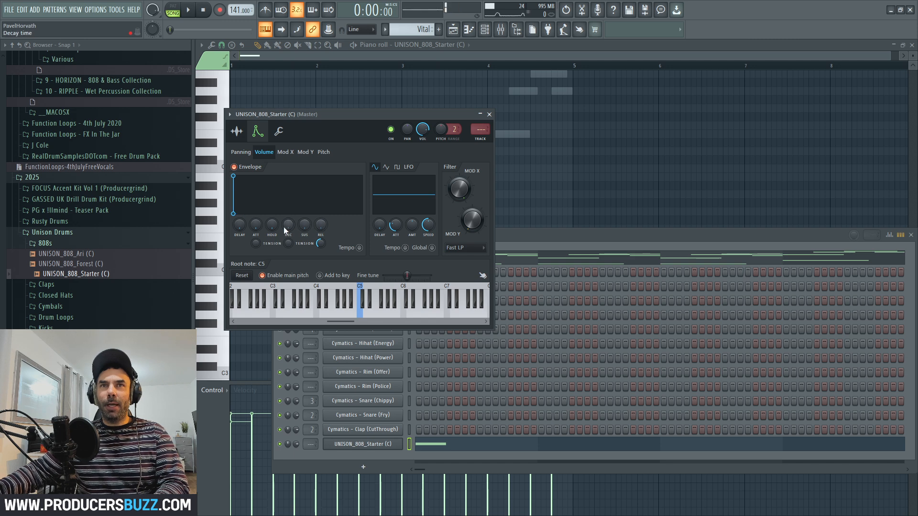
Raise the 808 volume envelope's hold, give it a short release and close the channel settings
left_click_drag(272, 224, 271, 218)
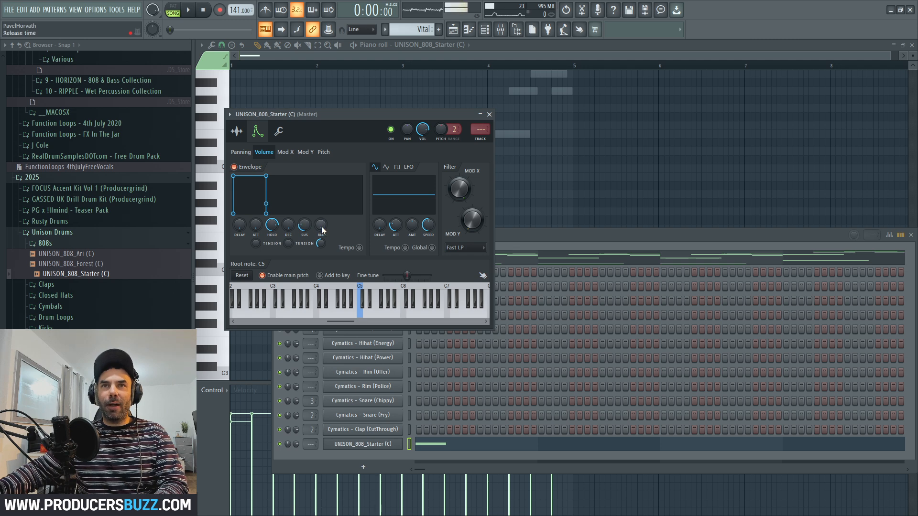
left_click_drag(320, 225, 321, 219)
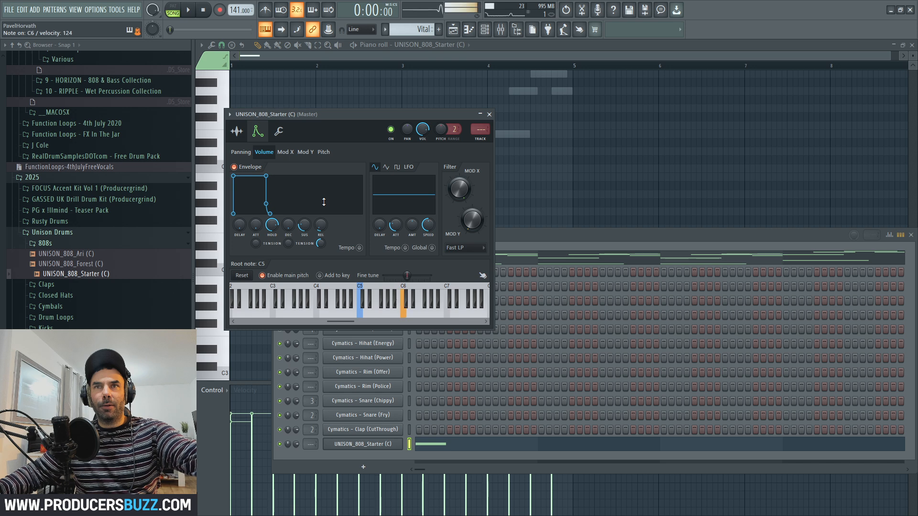
left_click(489, 114)
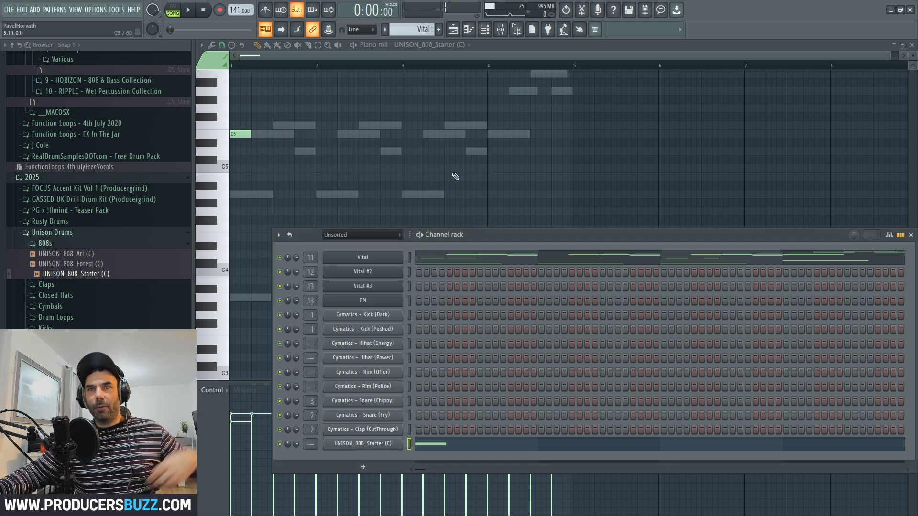
Reopen the UNISON_808_Starter (C) channel in the piano roll
right_click(385, 446)
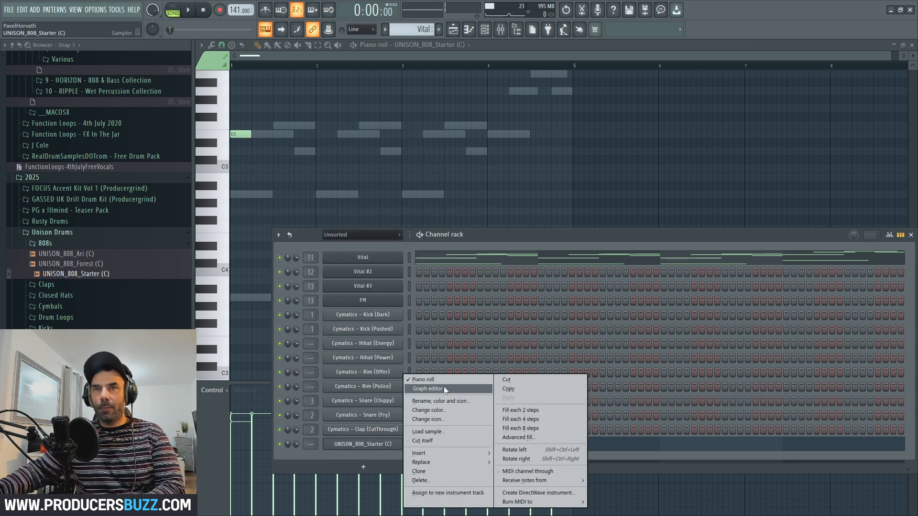
left_click(442, 380)
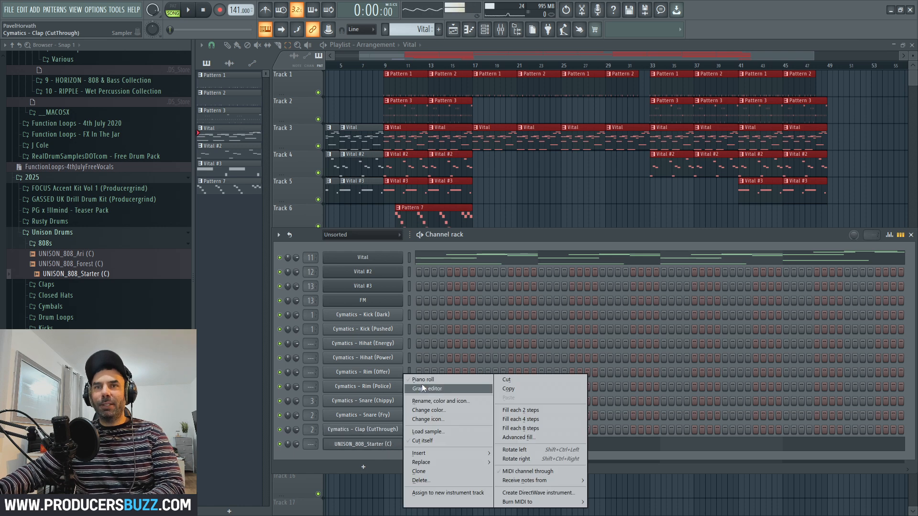
left_click(422, 379)
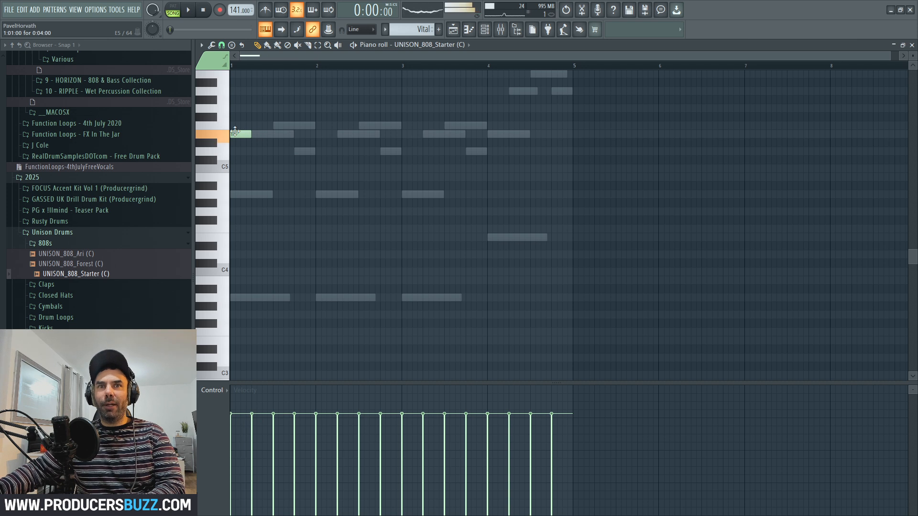
Play the 808 note briefly, close its piano roll, and play the playlist with bars 9 to 16 selected
key("space")
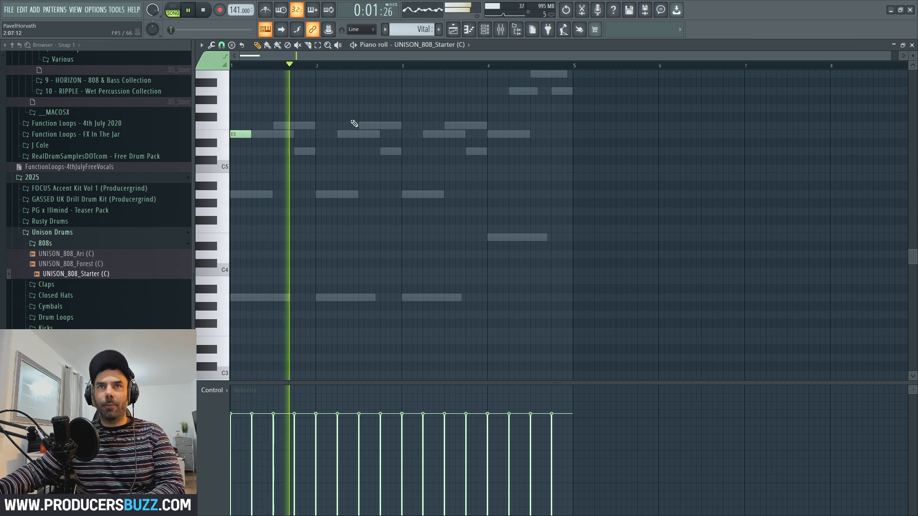
key("space")
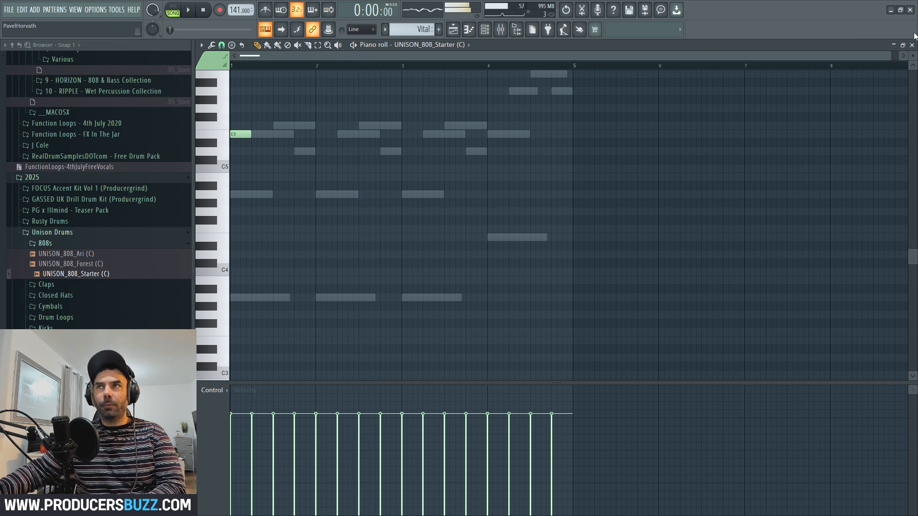
left_click(912, 44)
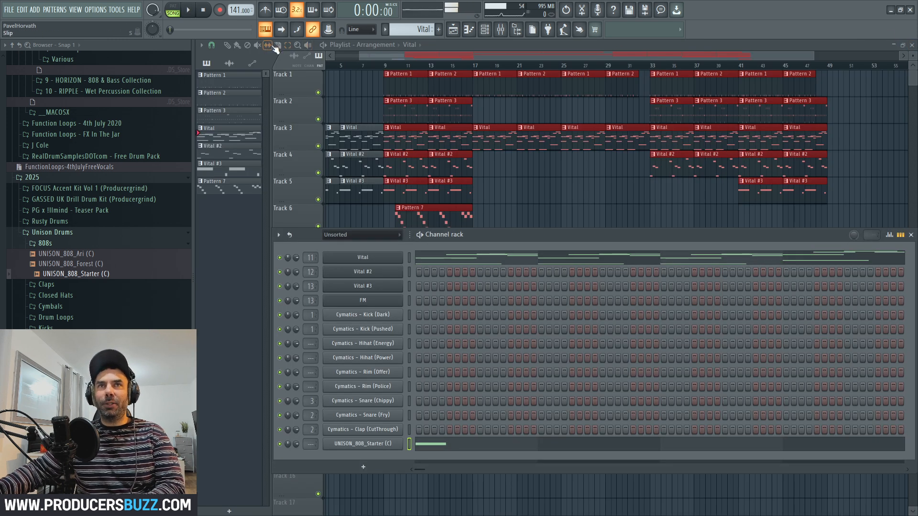
key("F6")
left_click_drag(386, 70, 460, 70)
key("space")
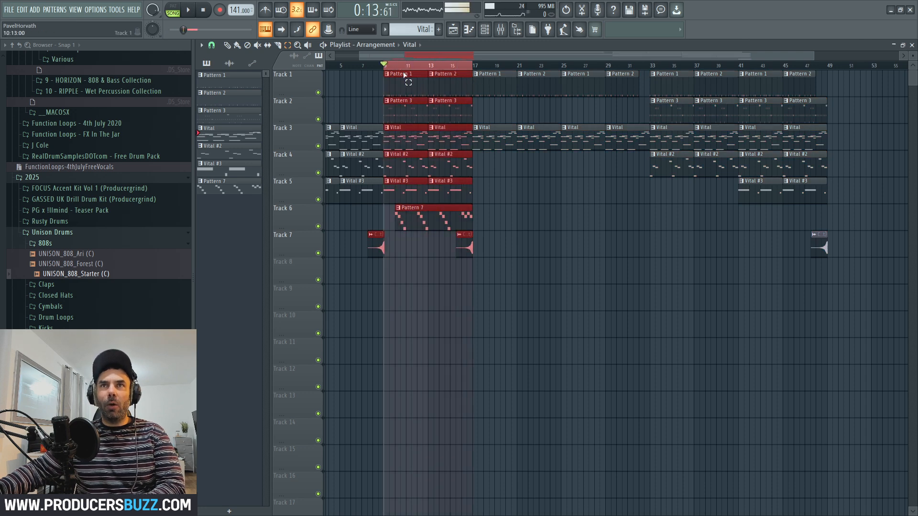
In the 808 piano roll, lengthen the bar 1 E5 note to half a bar and add a matching E5 at bar 3, playing the result
left_click(486, 30)
right_click(391, 446)
left_click(467, 377)
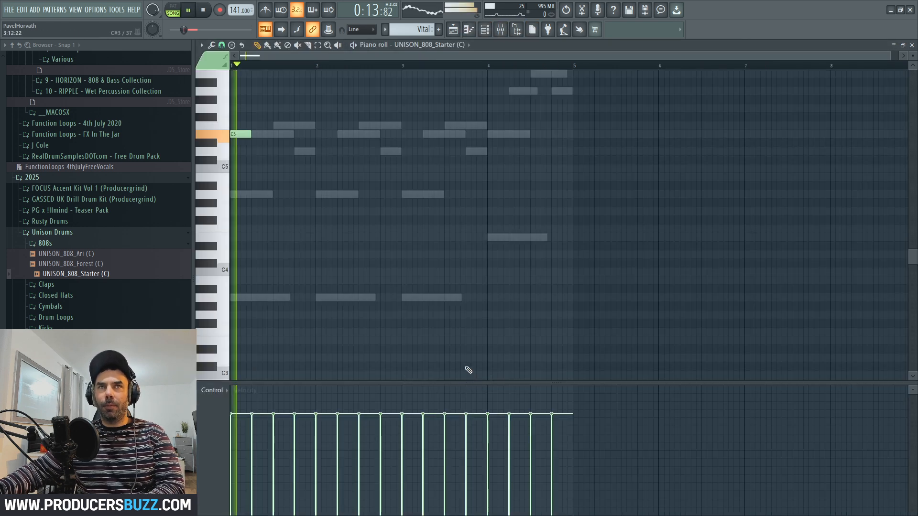
key("space")
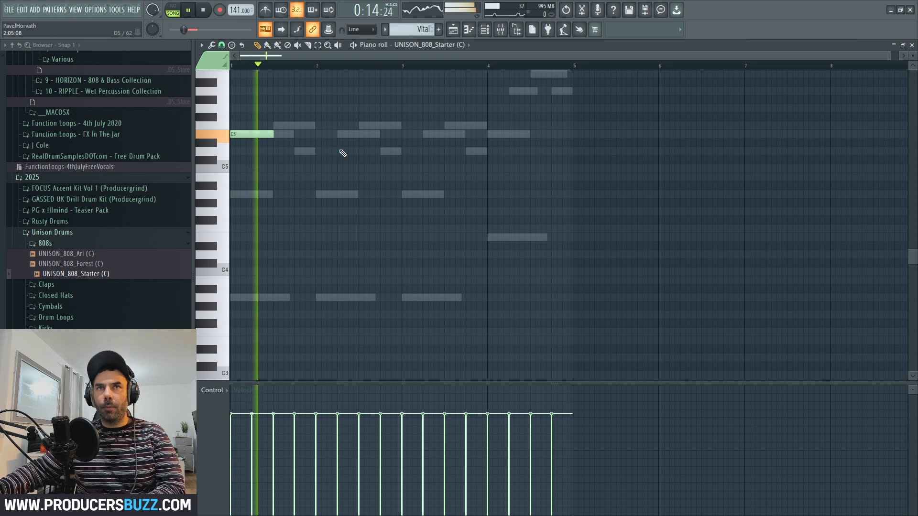
key("space")
left_click(403, 125)
left_click_drag(403, 125, 400, 136)
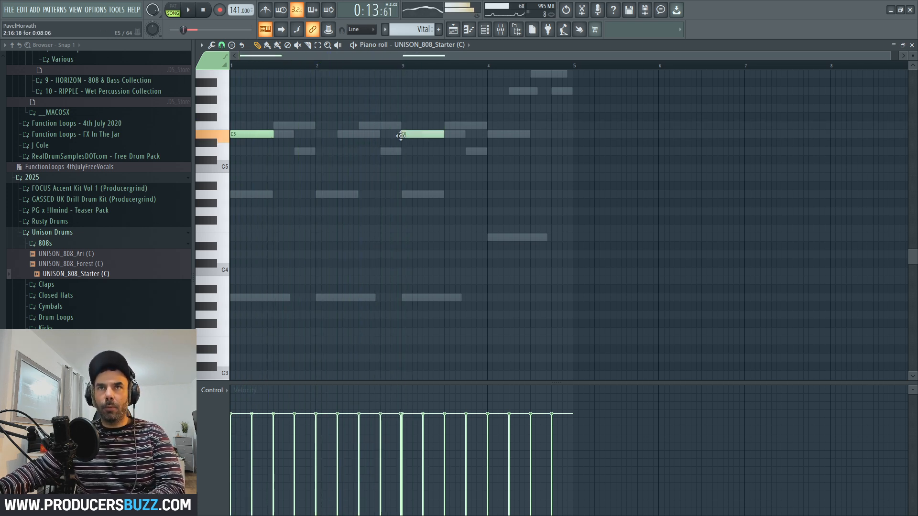
key("space")
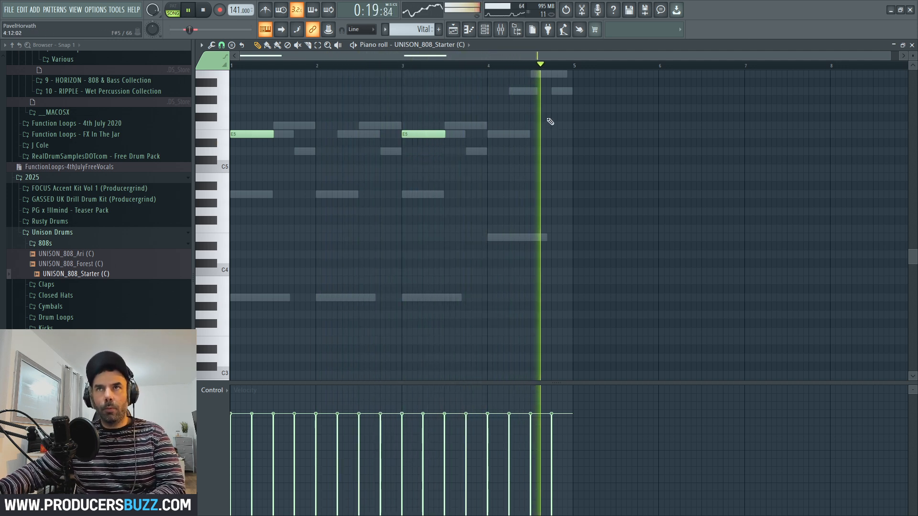
Add a B5 note on the last beat of bar 4, shorten it to end at bar 5, and listen back
key("space")
scroll(555, 122, "up", 3)
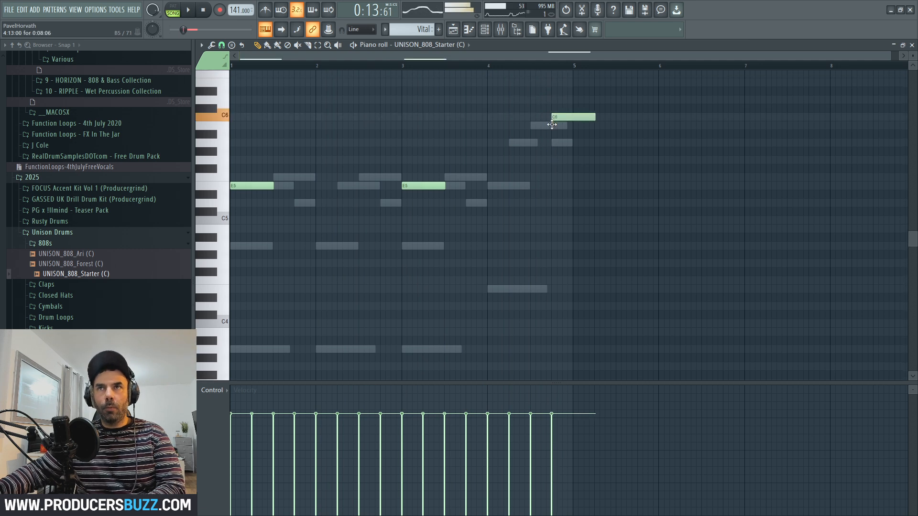
key("space")
left_click_drag(594, 126, 572, 130)
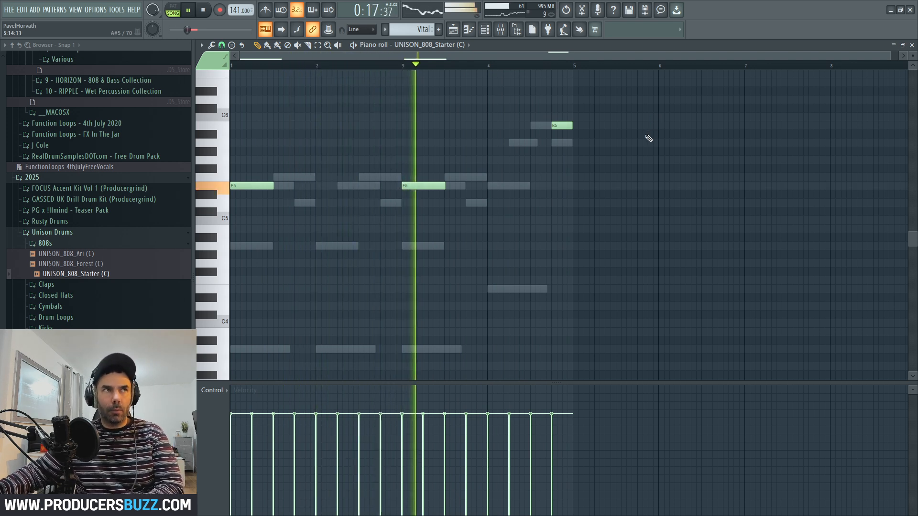
key("space")
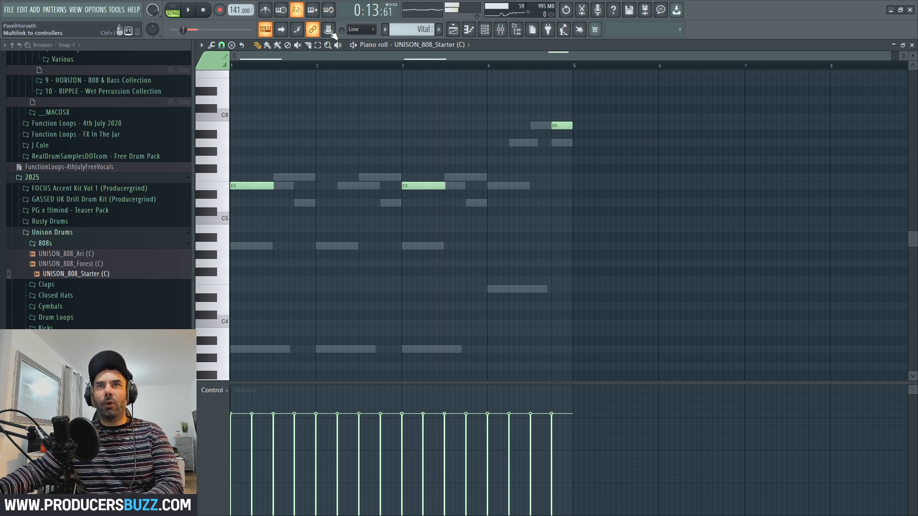
Raise the velocity of all three 808 notes to about 88%, play them, and return to the channel rack
left_click_drag(653, 104, 232, 258)
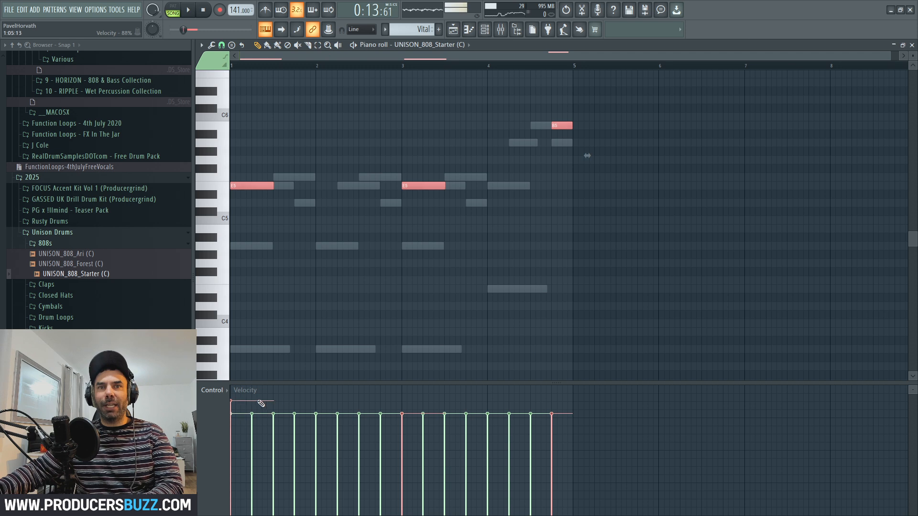
key("space")
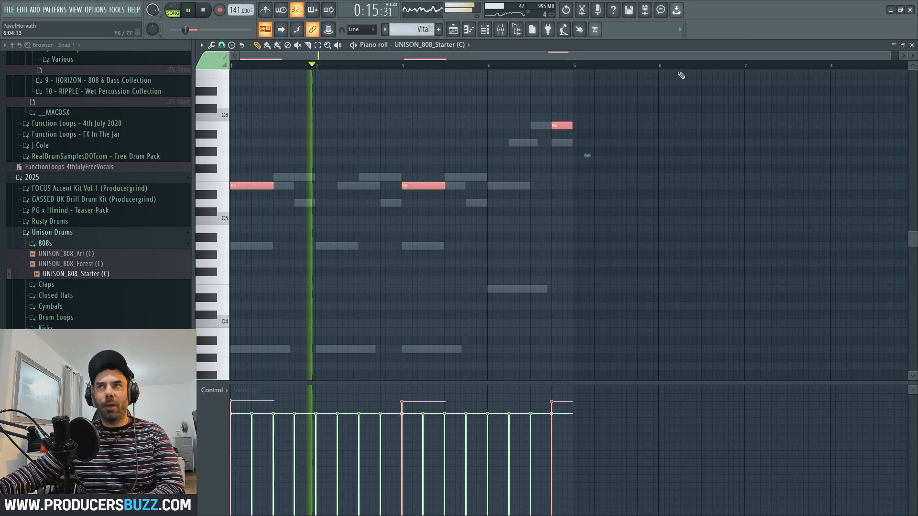
key("F7")
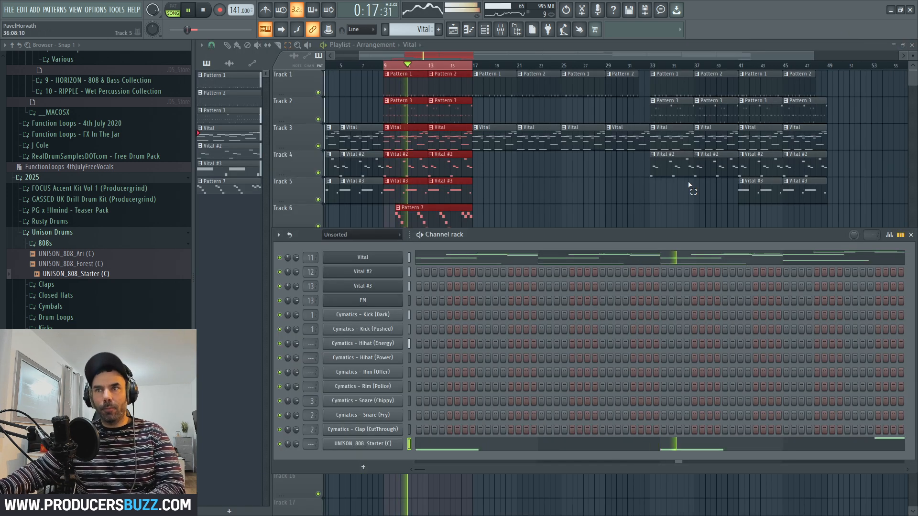
Cut the UNISON_808_Starter (C) notes from the Vital pattern and paste them into the same channel of a new empty pattern
right_click(387, 452)
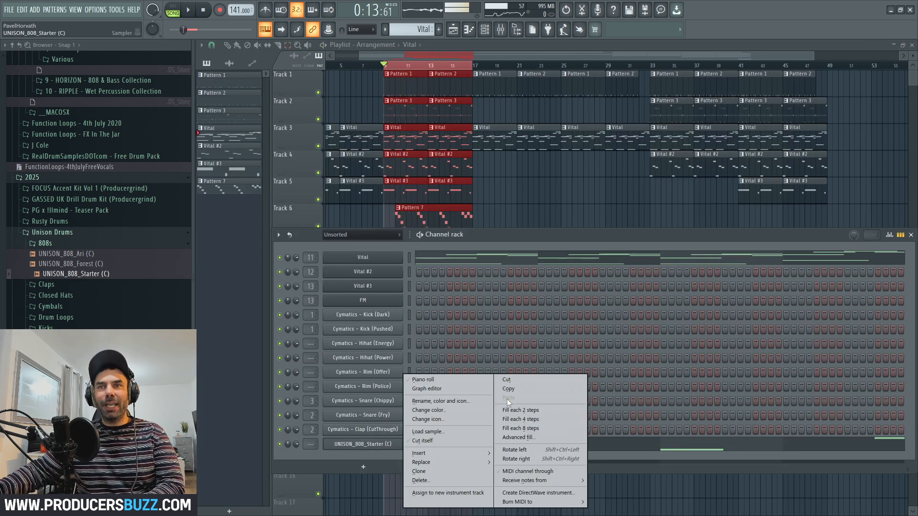
left_click(522, 379)
key("F6")
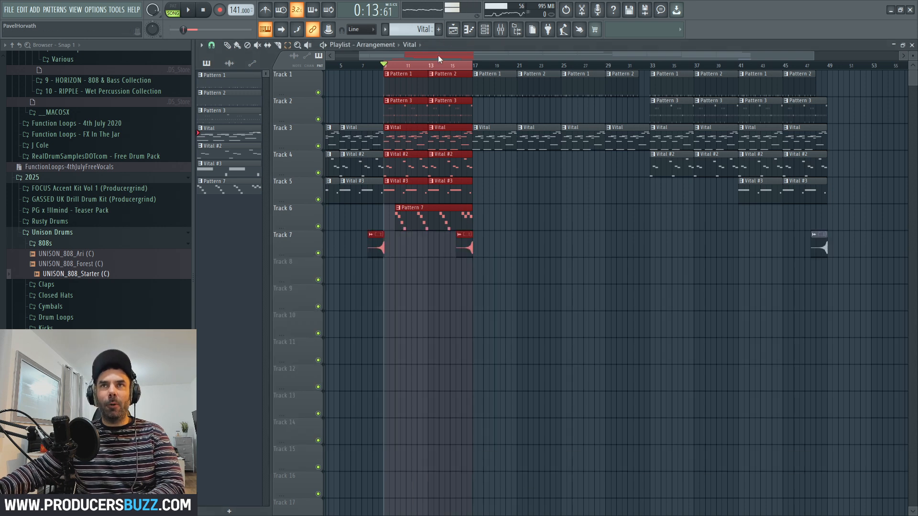
left_click_drag(424, 30, 423, 25)
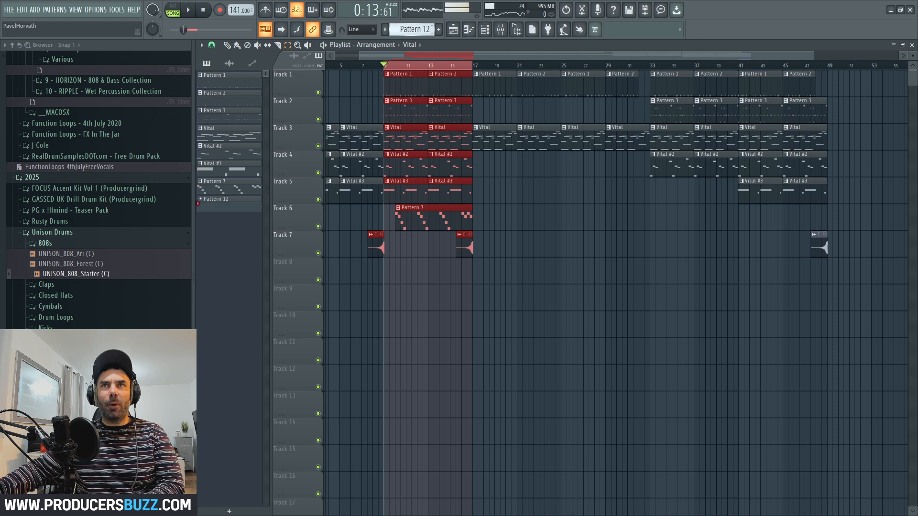
left_click(487, 33)
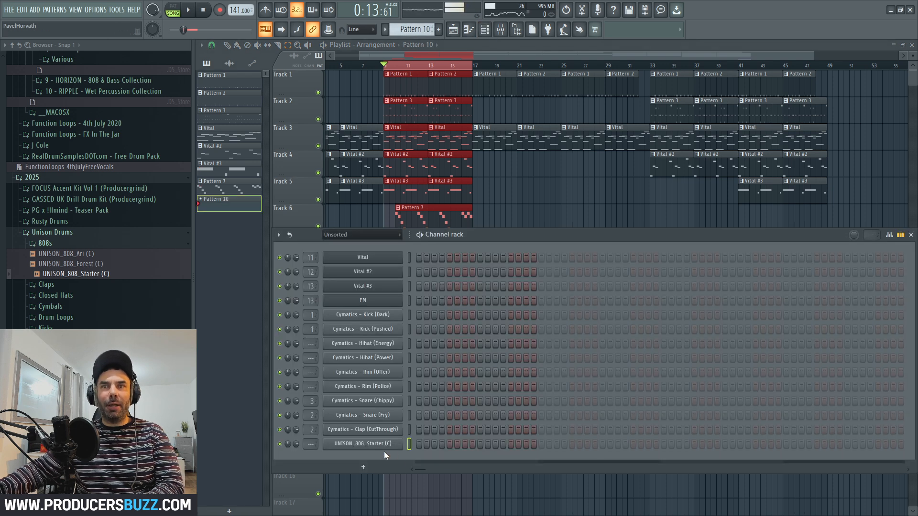
right_click(383, 452)
left_click(515, 401)
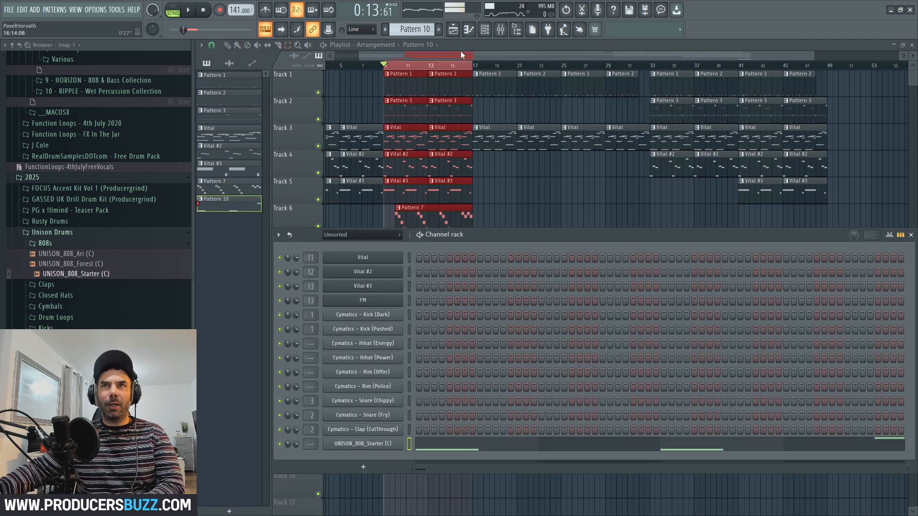
Place Pattern 10 clips on Track 8 from bar 9 to bar 48, matching Track 1's gaps, and play the arrangement
key("F6")
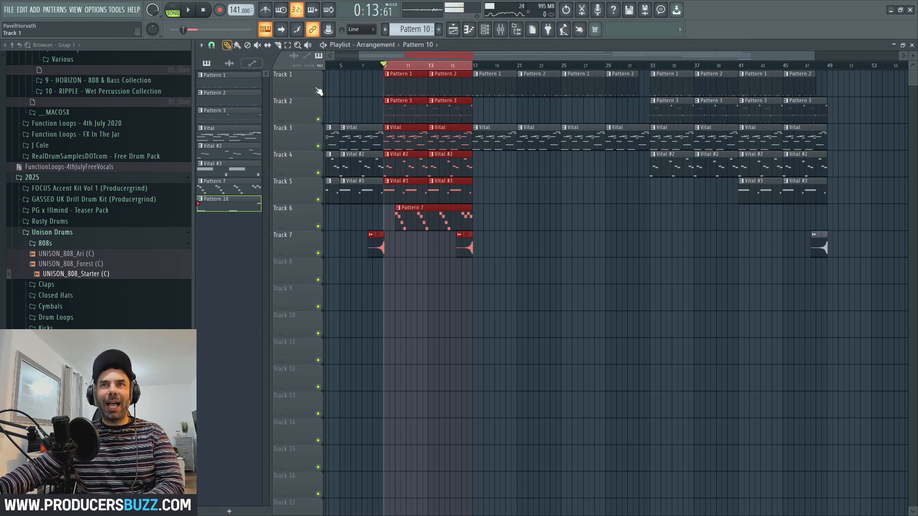
left_click(409, 276)
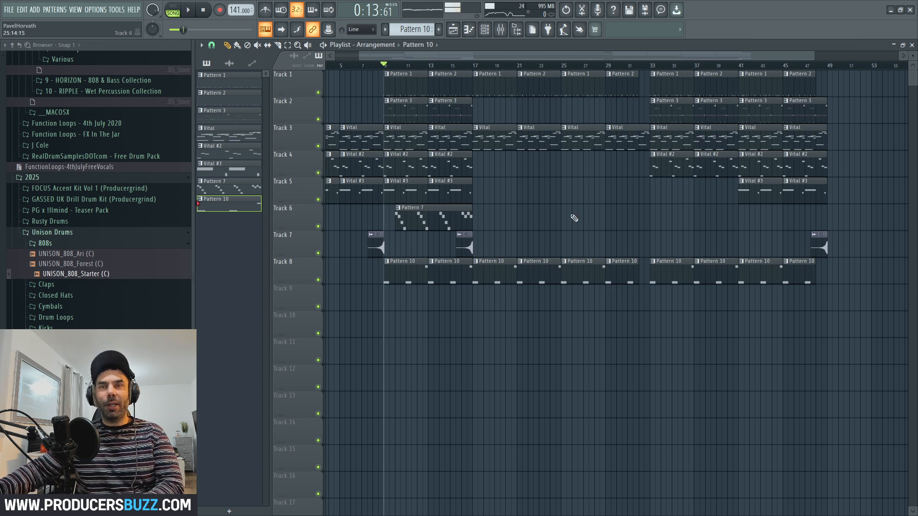
key("space")
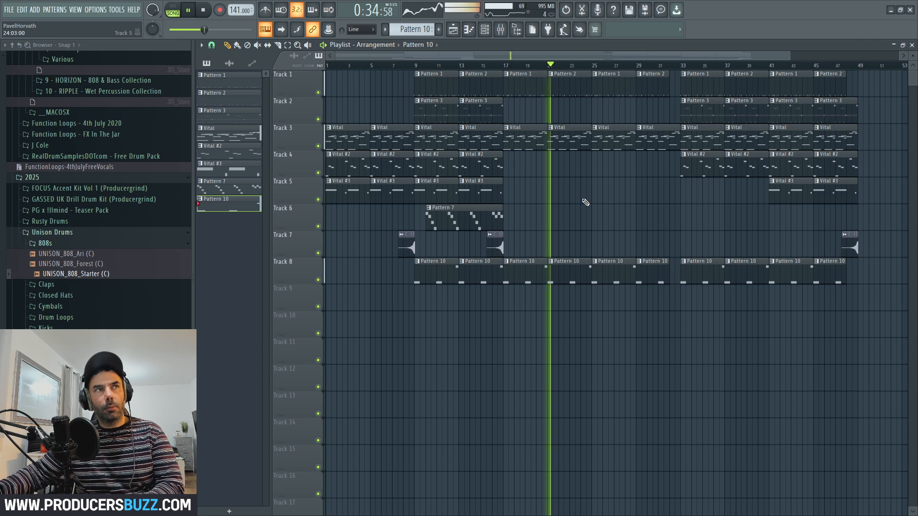
Duplicate all clips of bars 9 to 16 on Tracks 1 to 8 to start at bar 49
left_click_drag(790, 52, 773, 54)
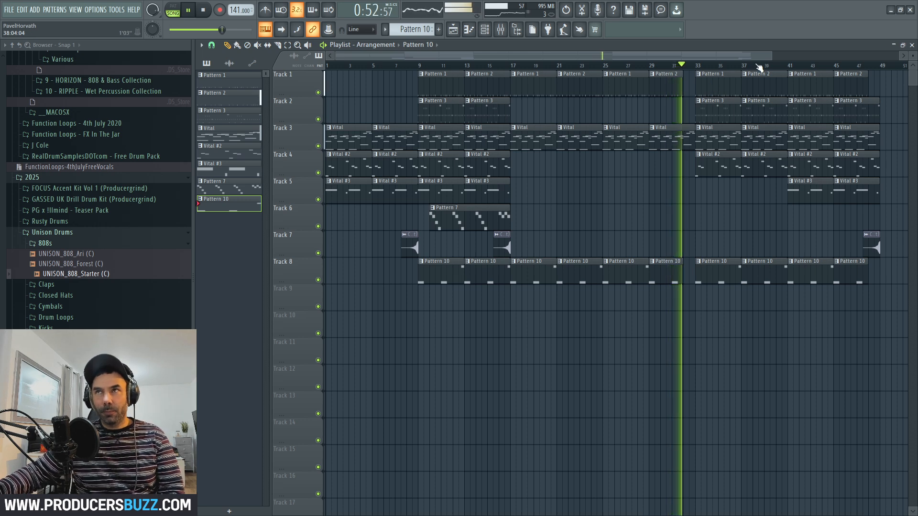
left_click_drag(773, 56, 810, 57)
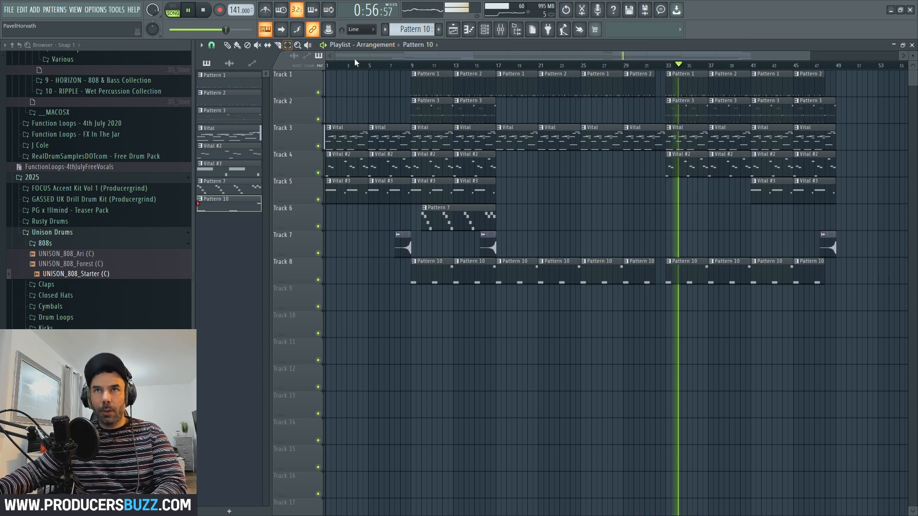
left_click_drag(421, 82, 488, 306)
left_click_drag(430, 92, 855, 112)
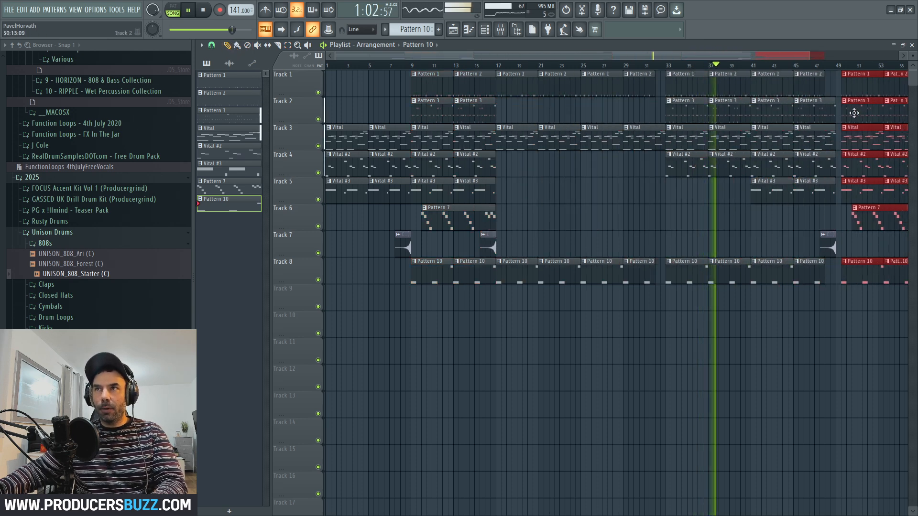
Duplicate the copied eight-bar section to bar 57 and delete the reversed cymbal before bar 57 on Track 7
left_click_drag(811, 56, 847, 56)
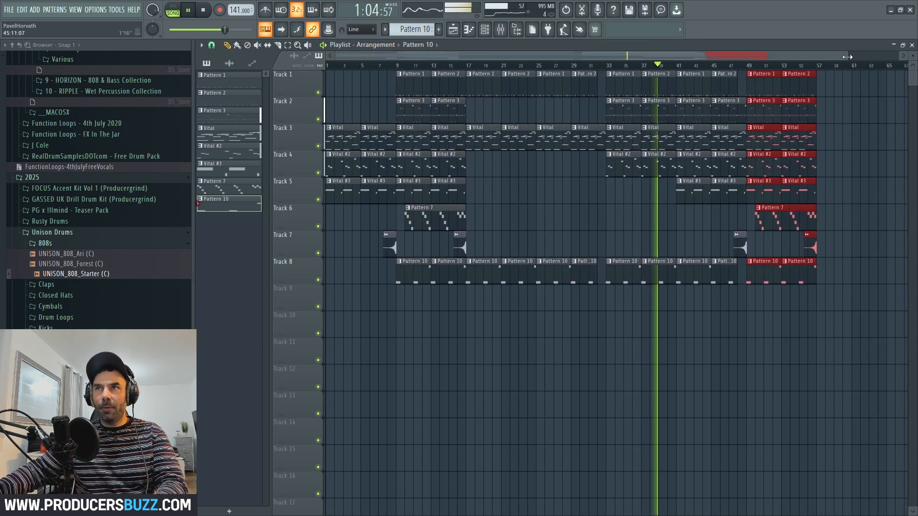
left_click_drag(769, 87, 839, 87)
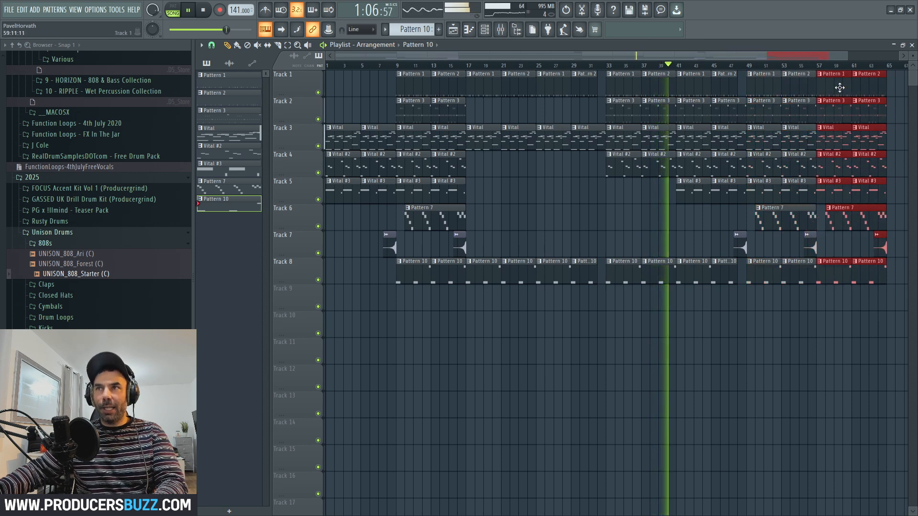
left_click(823, 241)
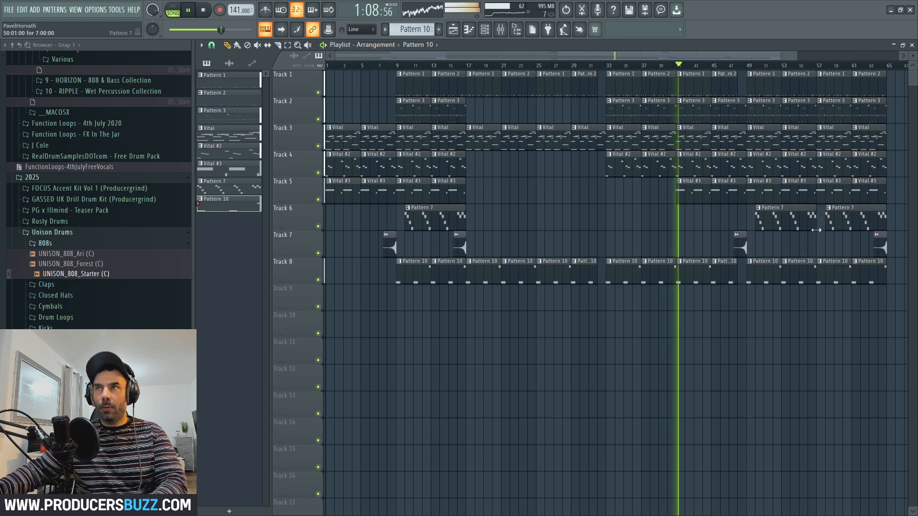
Duplicate all clips from bars 17 to 64 to start at bar 65, listen through the extended arrangement and stop playback
left_click_drag(796, 56, 895, 56)
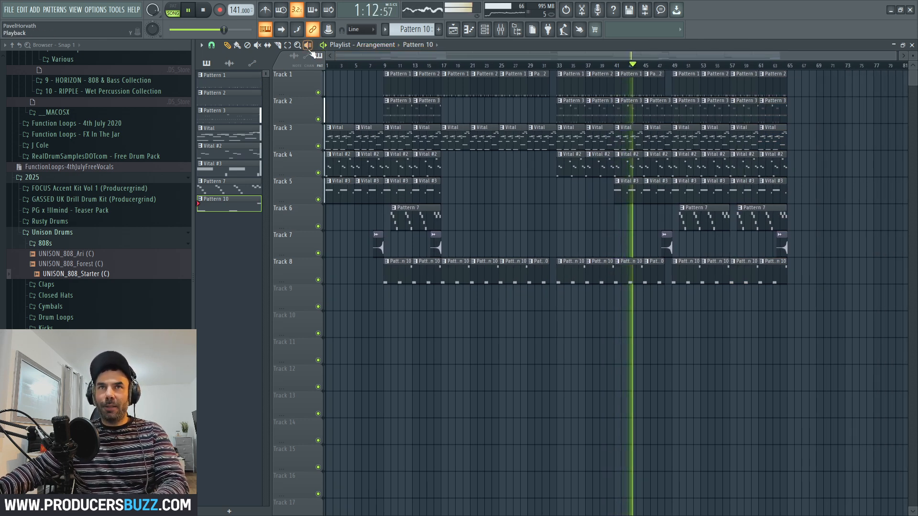
left_click_drag(811, 71, 450, 310)
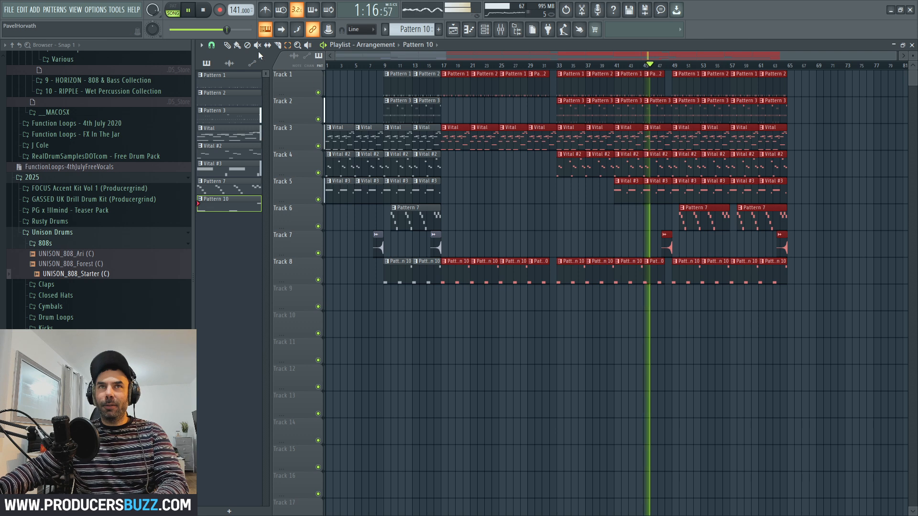
left_click_drag(459, 88, 797, 106)
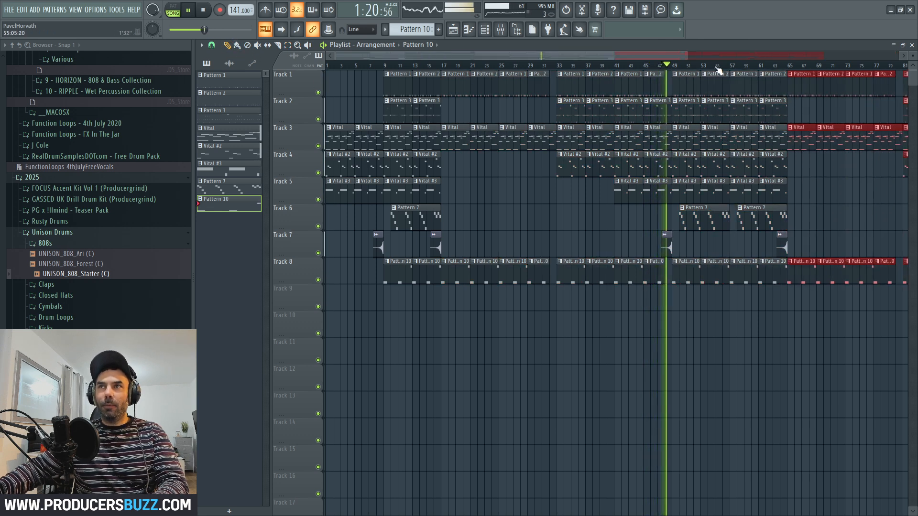
left_click_drag(688, 55, 875, 68)
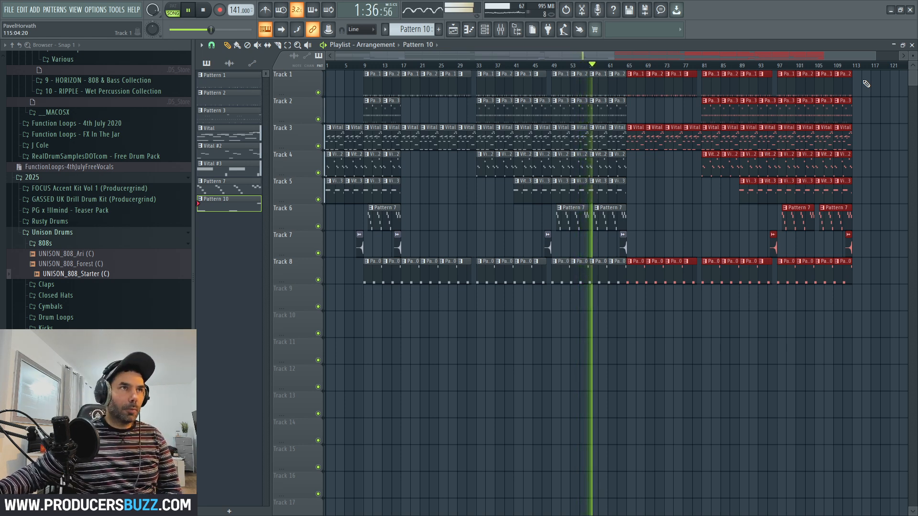
left_click_drag(879, 60, 733, 58)
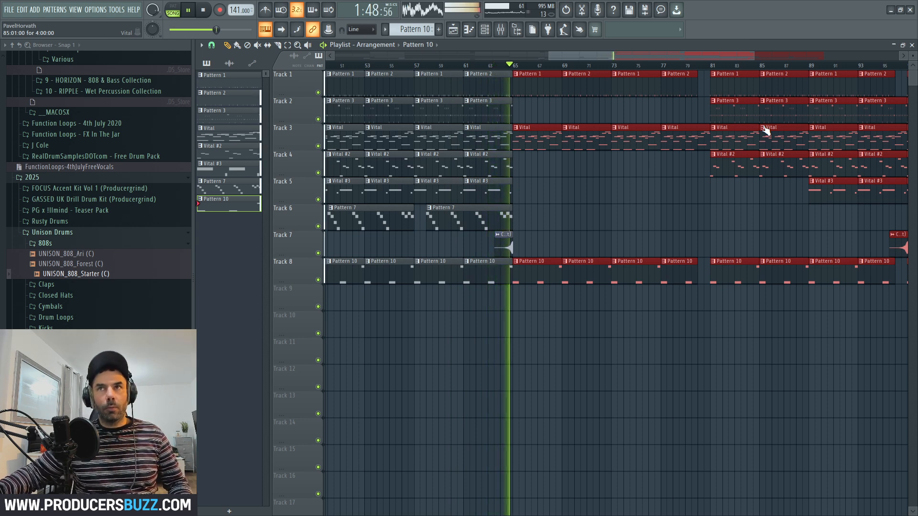
left_click_drag(669, 57, 701, 56)
left_click_drag(789, 55, 841, 56)
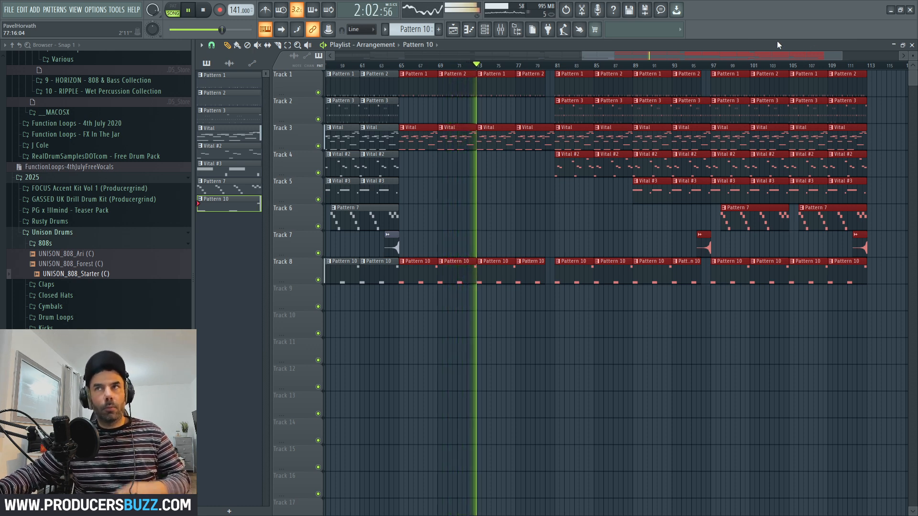
key("space")
Delete the Track 1 and Track 2 clips of bars 105 to 112 and the last Pattern 7 clip on Track 6, and play the ending
left_click_drag(581, 55, 342, 56)
left_click_drag(808, 56, 848, 73)
left_click_drag(753, 87, 702, 94)
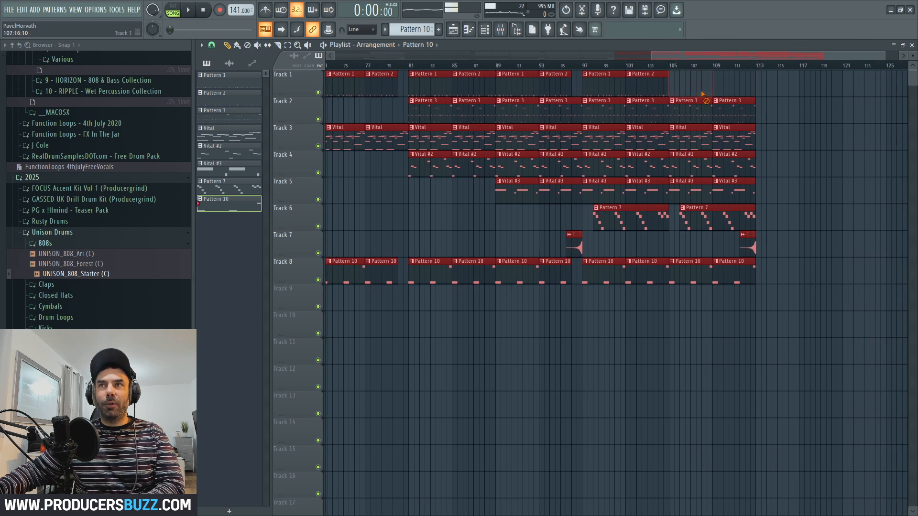
left_click_drag(768, 117, 702, 120)
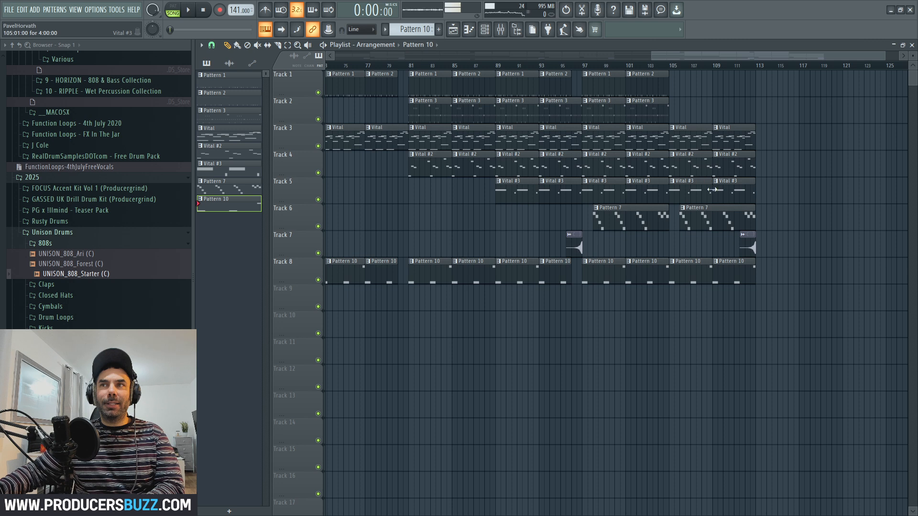
right_click(712, 216)
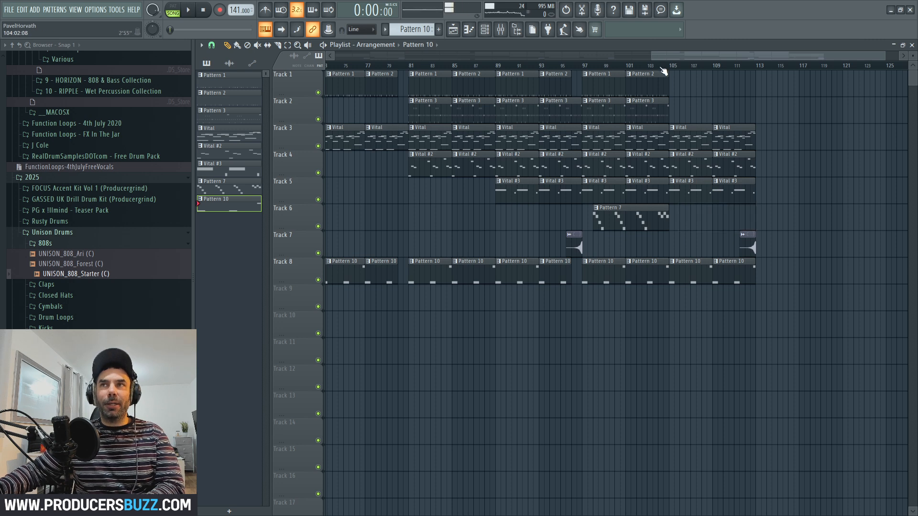
key("space")
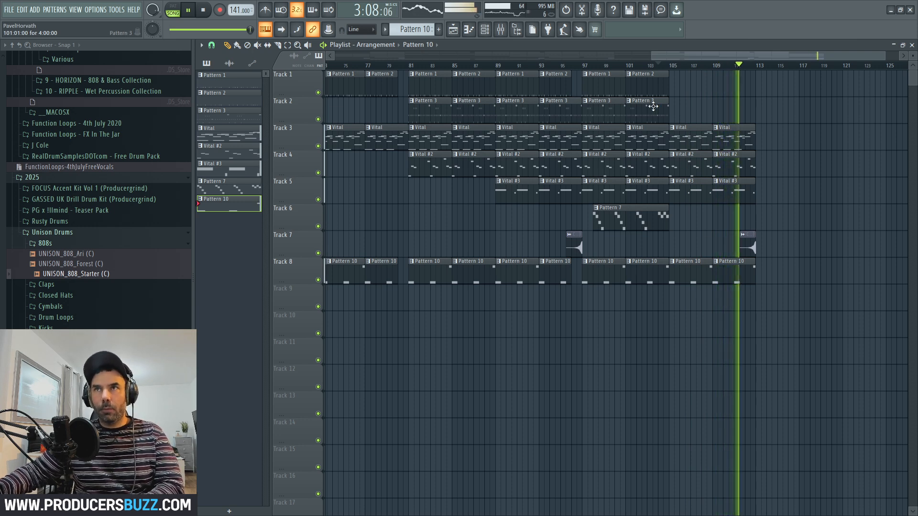
Move the Track 1 and Track 2 clips from bars 97–104 to bars 105–112, with Pattern 2 before Pattern 1, and play from about bar 94
key("space")
left_click_drag(648, 112, 683, 115)
left_click_drag(603, 122, 744, 113)
left_click_drag(671, 86, 697, 86)
left_click_drag(606, 85, 727, 84)
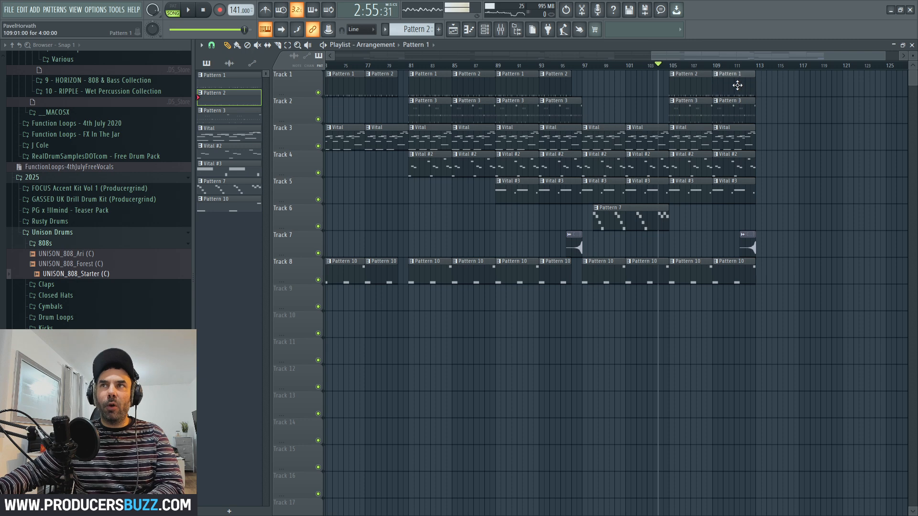
left_click(569, 68)
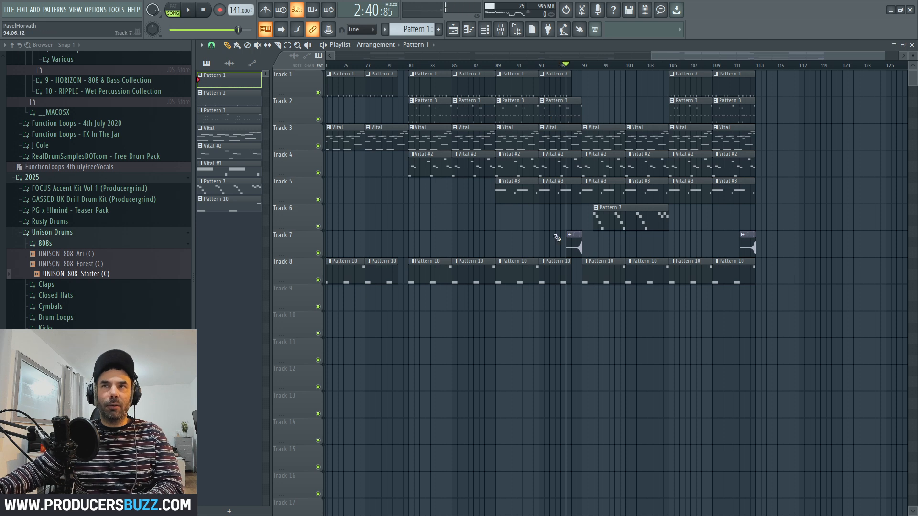
key("space")
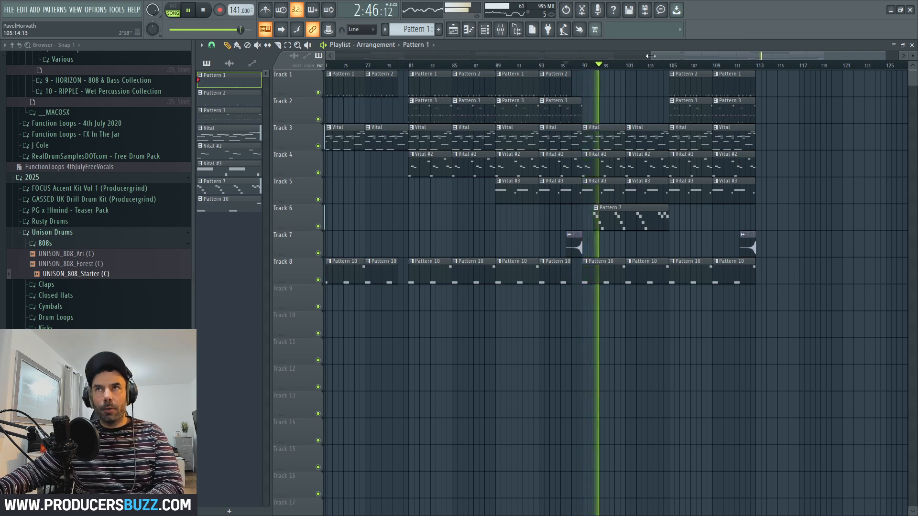
Place another Pattern 7 clip on Track 6 covering bars 106 to 112, listen to the ending and stop playback
left_click_drag(652, 56, 579, 61)
left_click(678, 221)
left_click(728, 220)
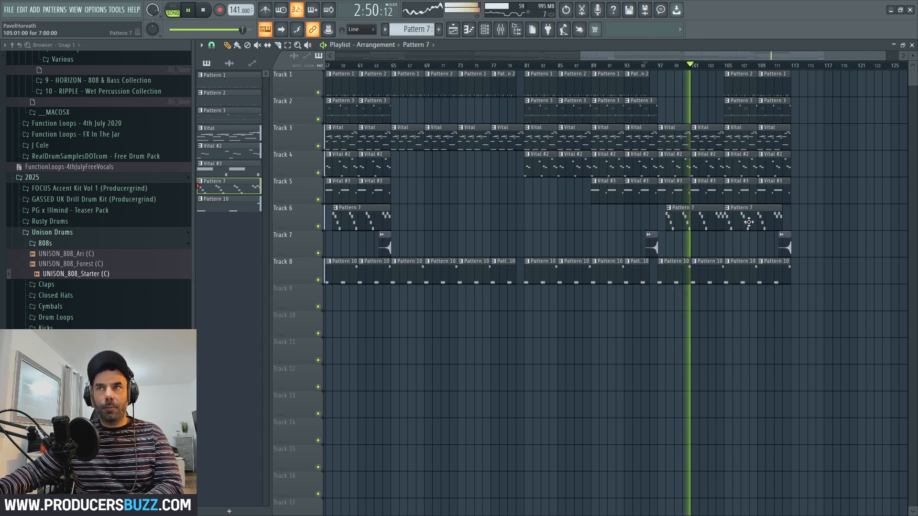
left_click_drag(580, 56, 545, 58)
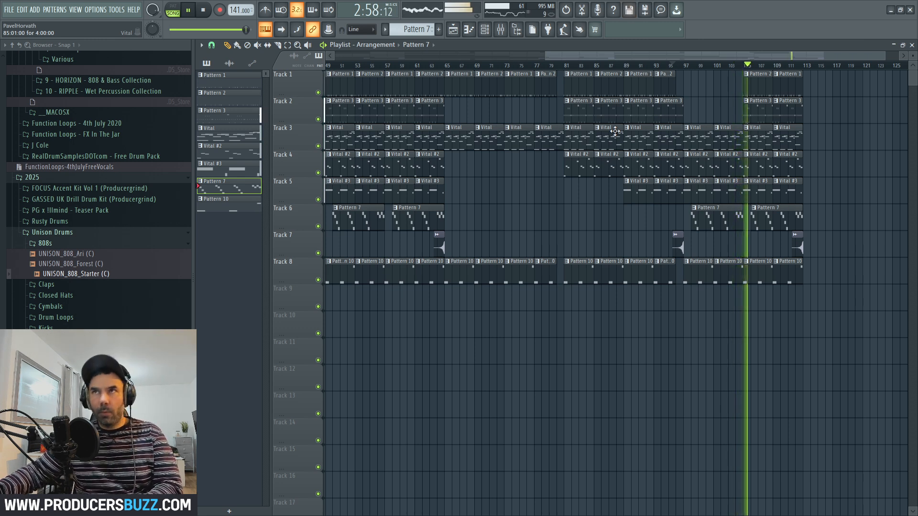
key("space")
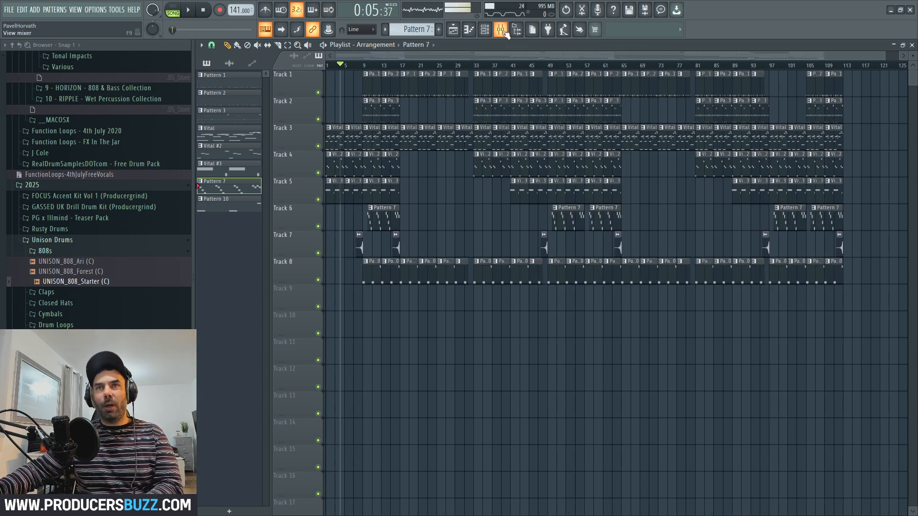
Create an automation clip for the Master track's volume and return to the playlist
left_click(502, 30)
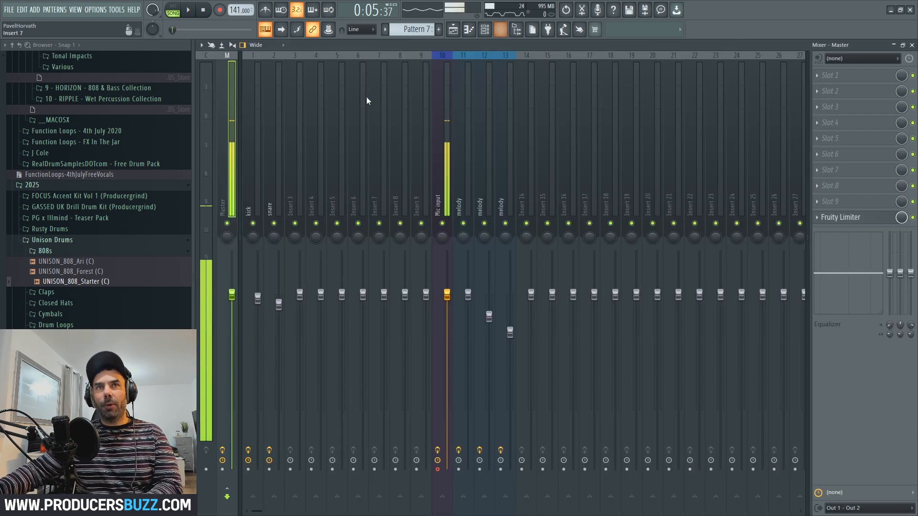
right_click(233, 297)
left_click(235, 296)
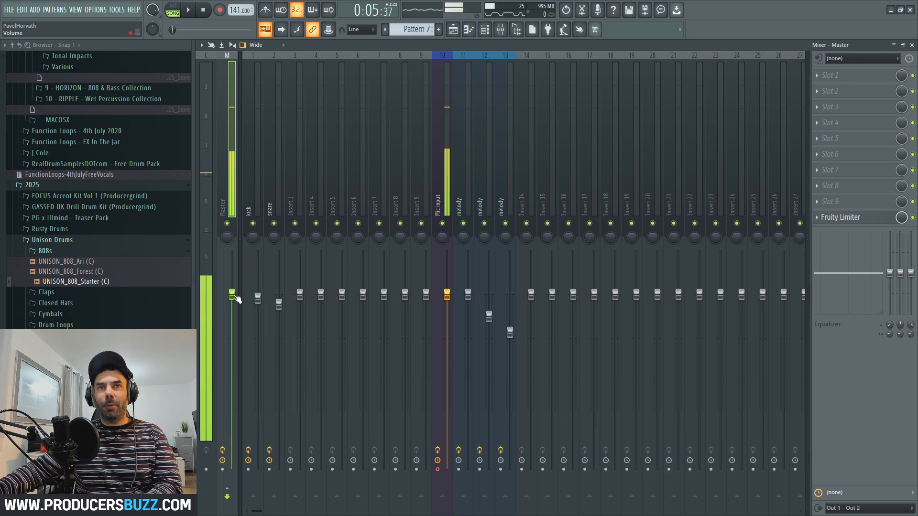
right_click(233, 296)
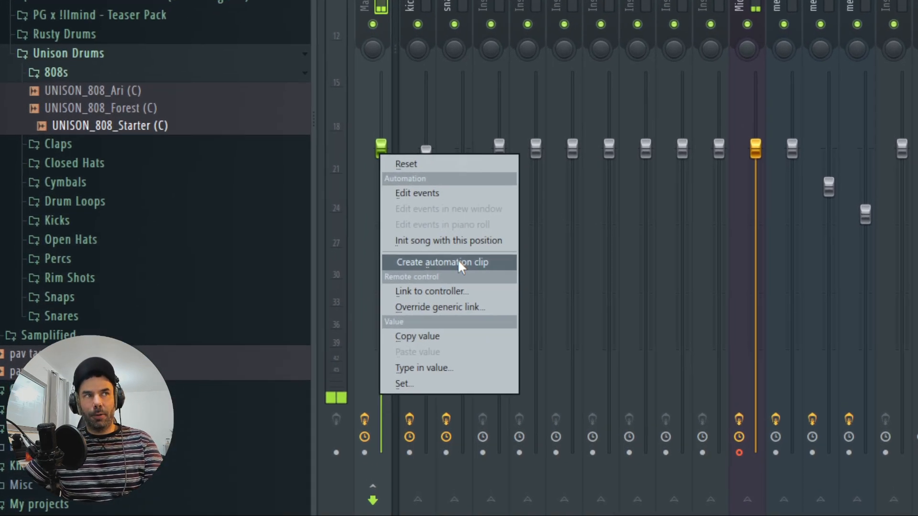
left_click(276, 359)
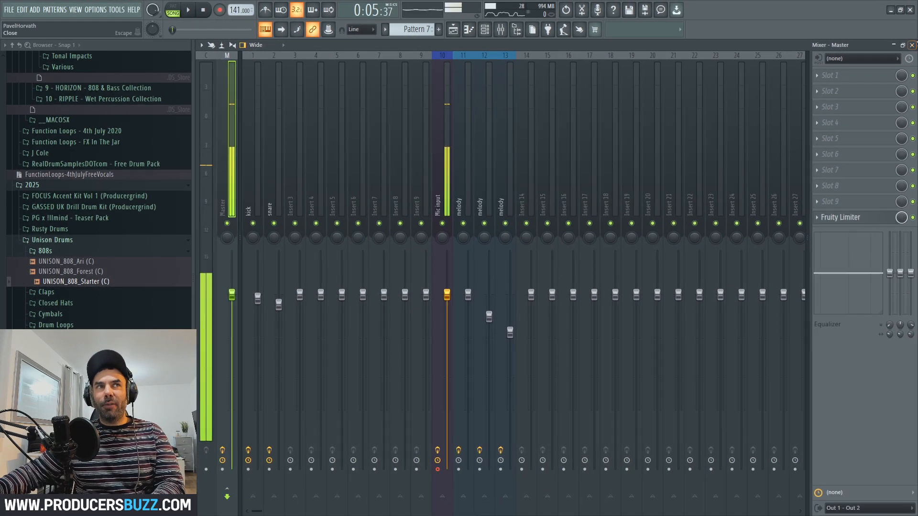
left_click(912, 45)
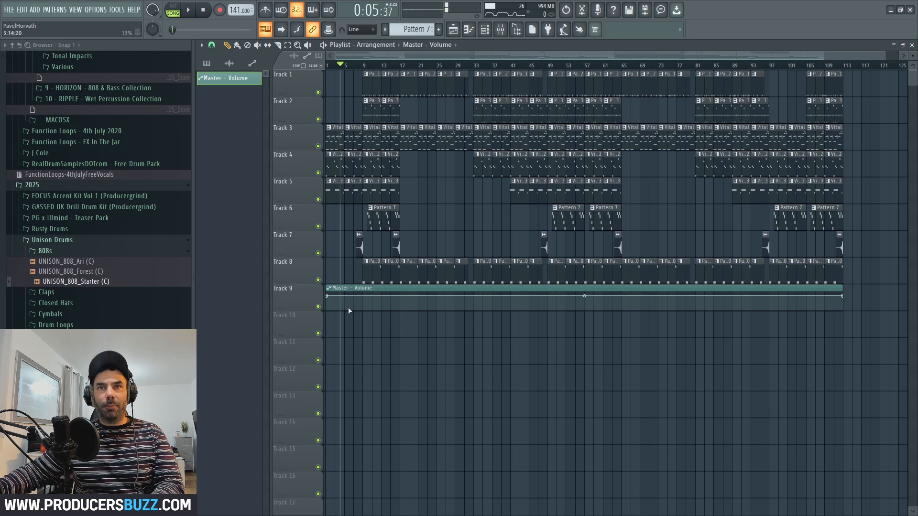
Shape a fade-in on the Master volume automation that rises from bar 1 to 81% at bar 9, and play the intro
left_click_drag(914, 56, 479, 82)
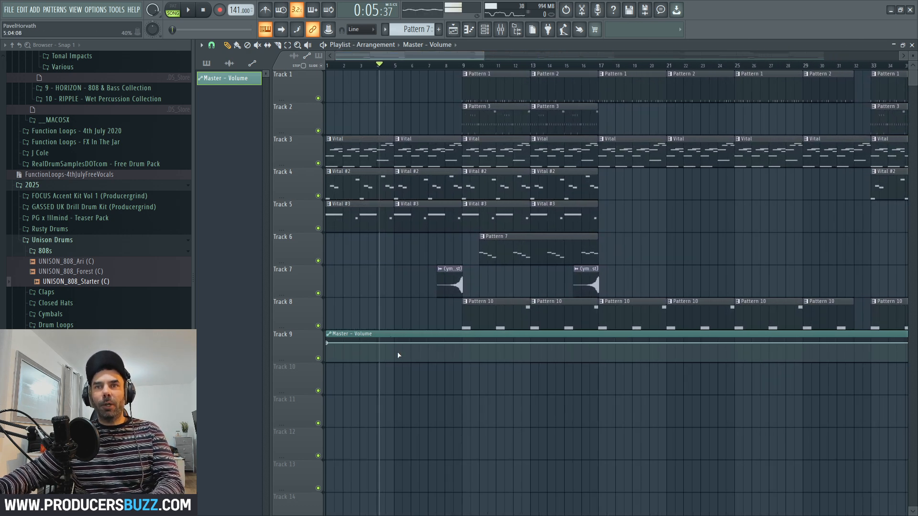
scroll(908, 57, "up", 3)
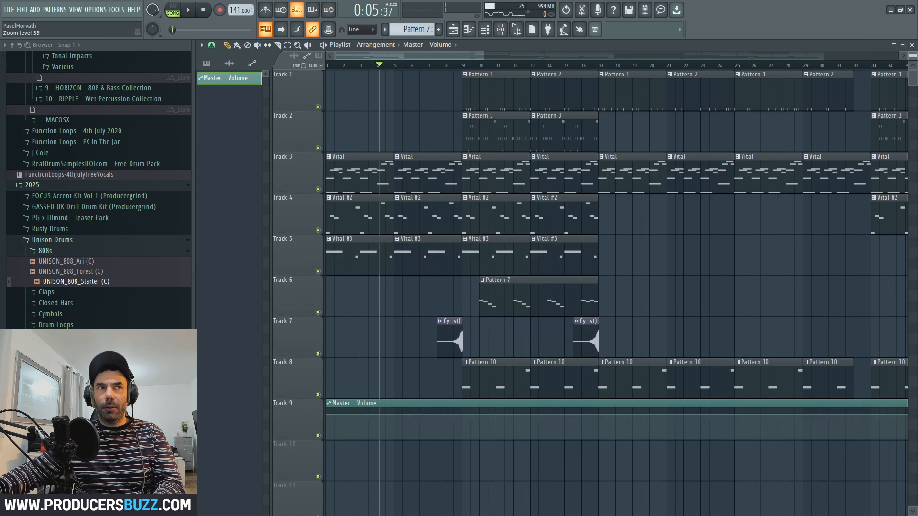
mouse_move(913, 79)
left_mouse_down()
mouse_move(913, 89)
mouse_move(912, 69)
mouse_move(912, 82)
left_mouse_up()
right_click(462, 270)
left_click_drag(457, 270, 466, 271)
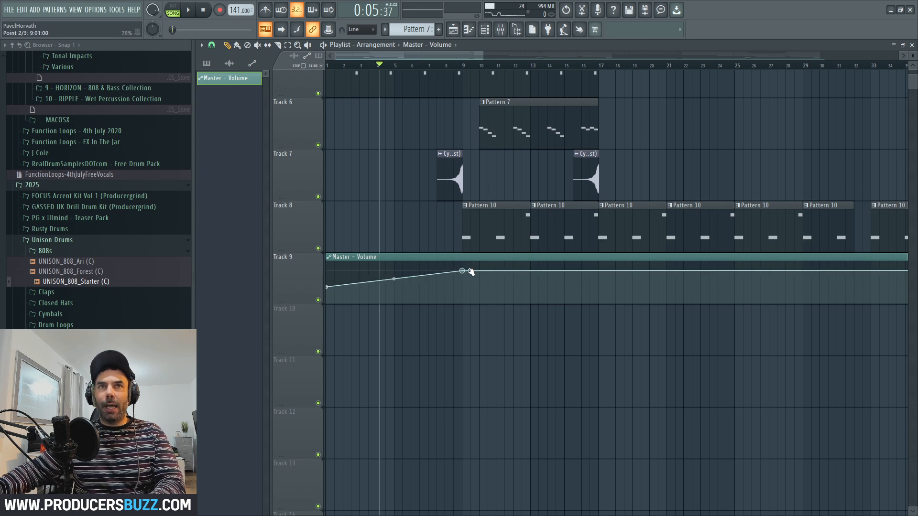
left_click_drag(470, 272, 471, 270)
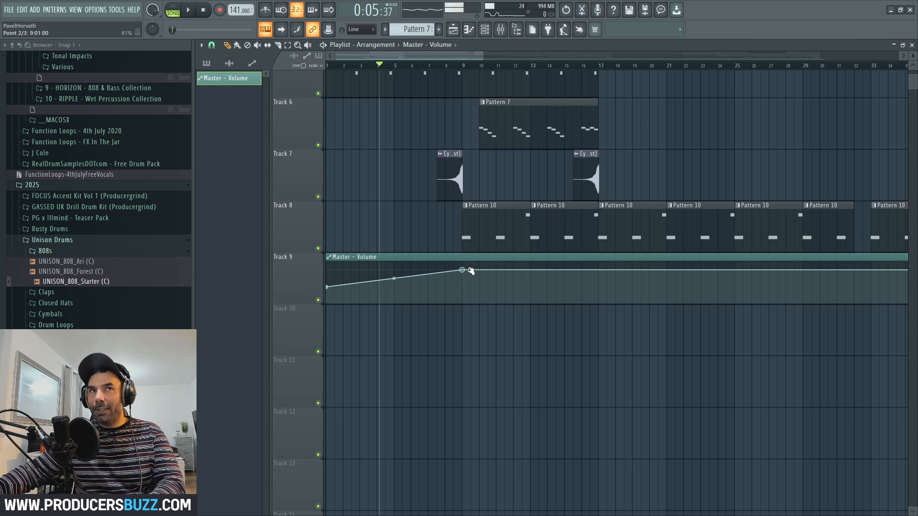
mouse_move(391, 68)
left_mouse_down()
mouse_move(528, 82)
mouse_move(342, 106)
left_mouse_up()
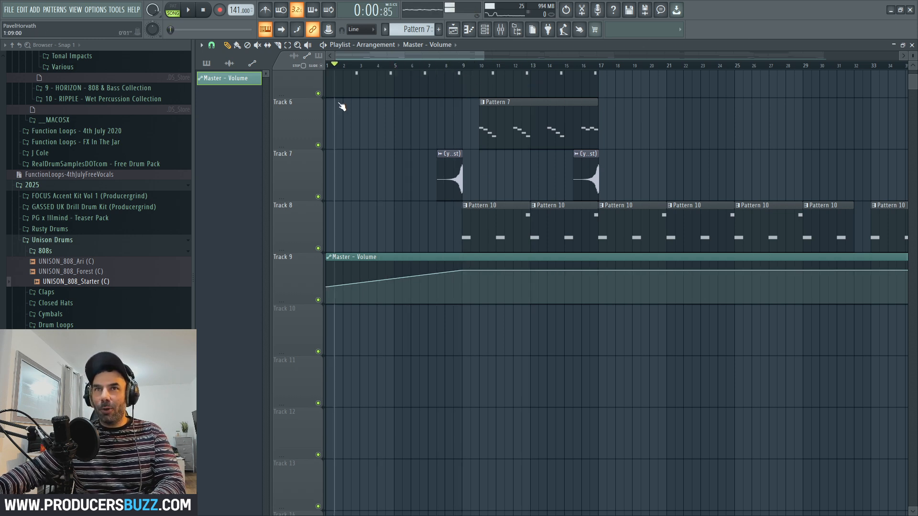
key("space")
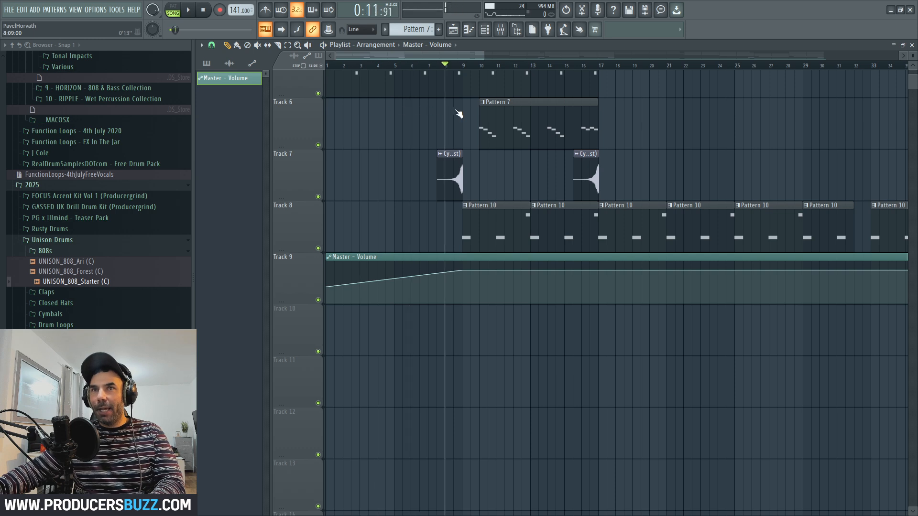
Extend the Master volume automation slightly past bar 113 and add a fade-out from bar 109 down to 0% at bar 113
left_click_drag(483, 57, 838, 59)
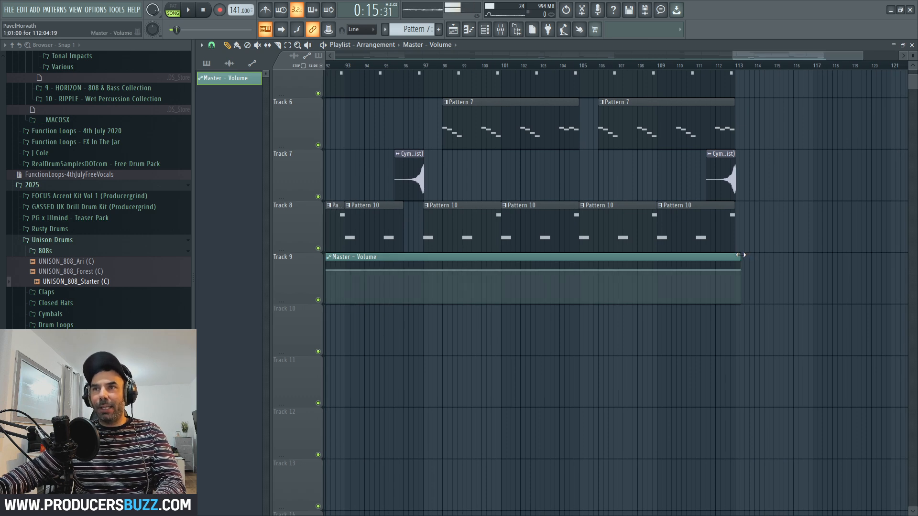
left_click_drag(746, 255, 751, 256)
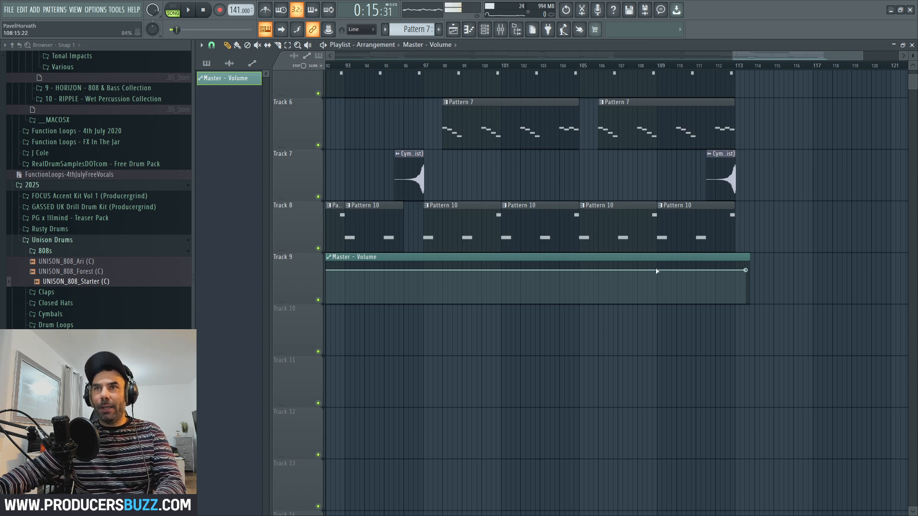
left_click_drag(734, 56, 708, 66)
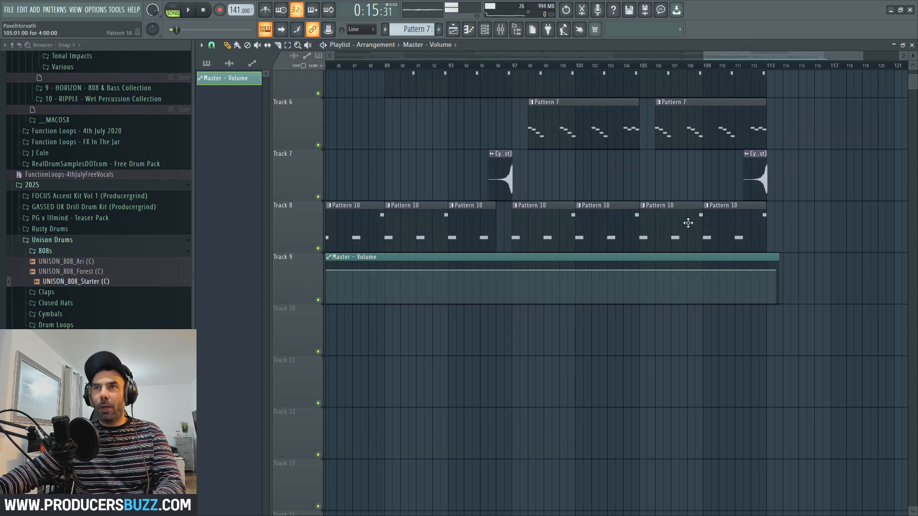
scroll(698, 129, "up", 2)
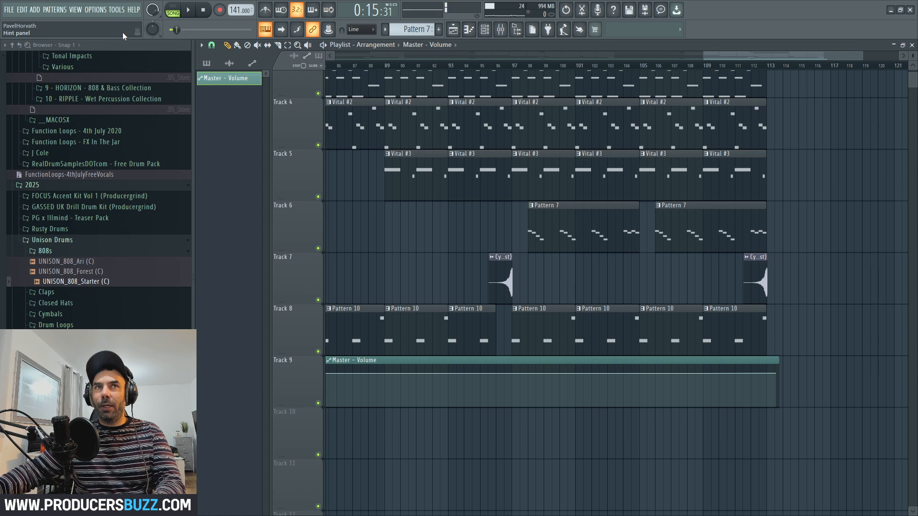
left_click_drag(707, 376, 705, 374)
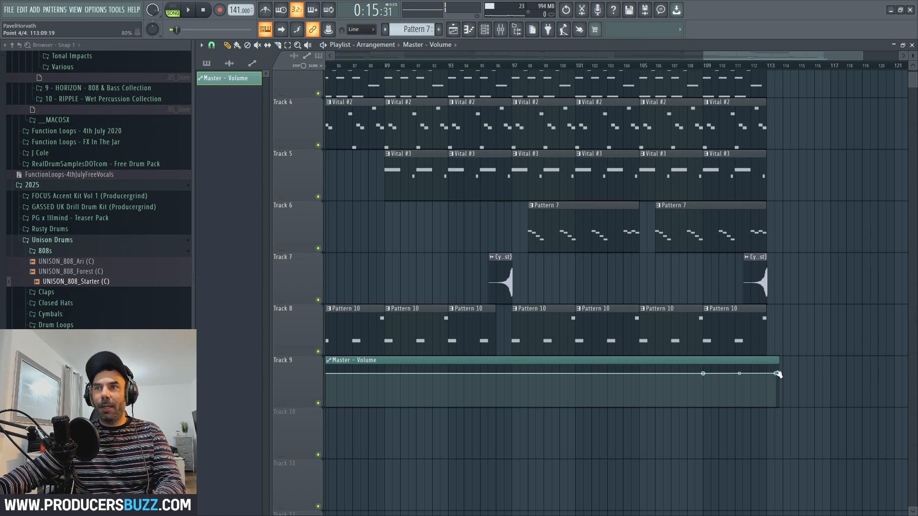
left_click_drag(777, 373, 768, 395)
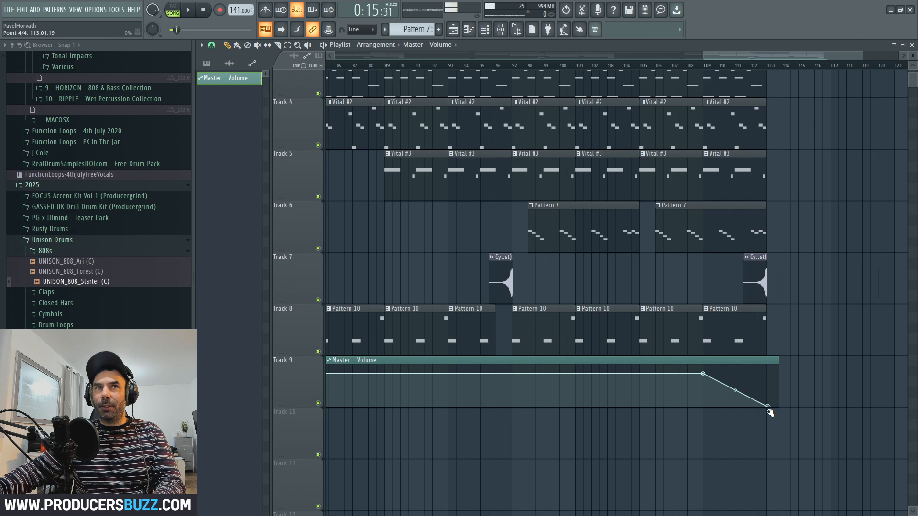
Play the arrangement from near the beginning and narrow the browser to give the playlist more width
left_click_drag(711, 61, 391, 69)
left_click(405, 65)
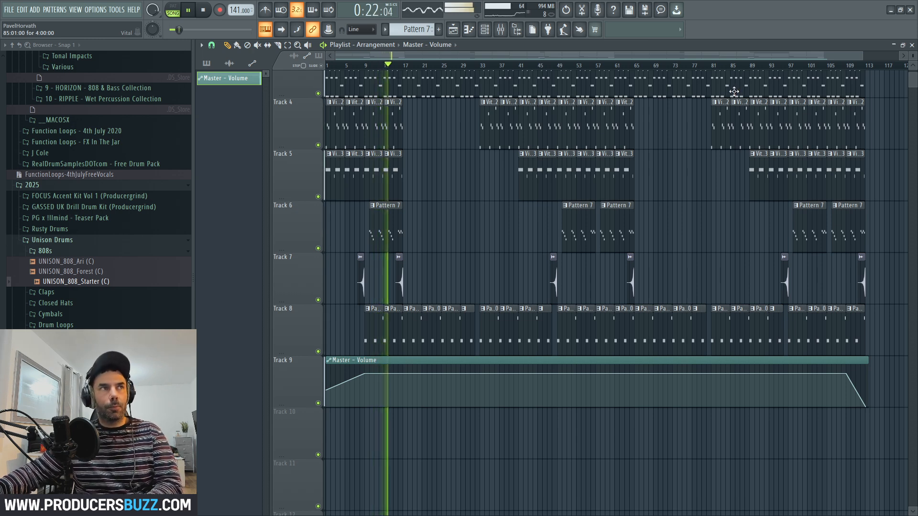
left_click_drag(193, 139, 4, 140)
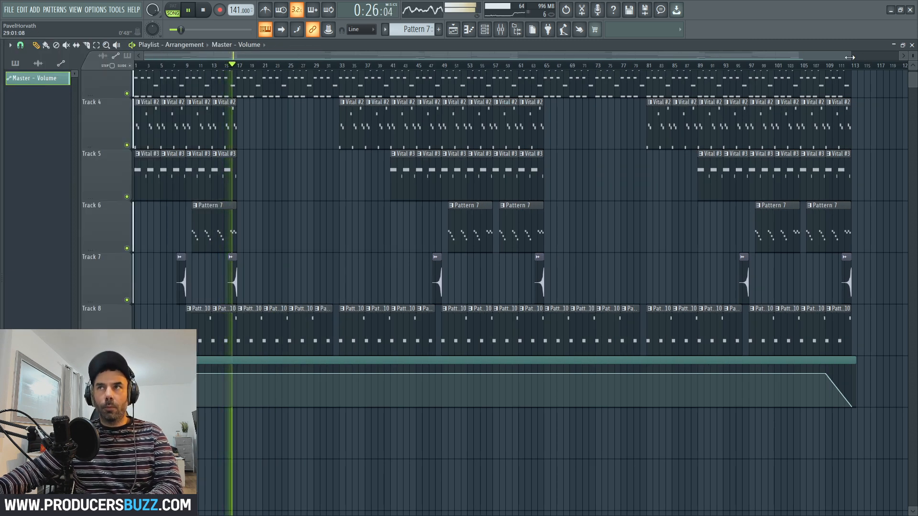
left_click_drag(2, 125, 62, 125)
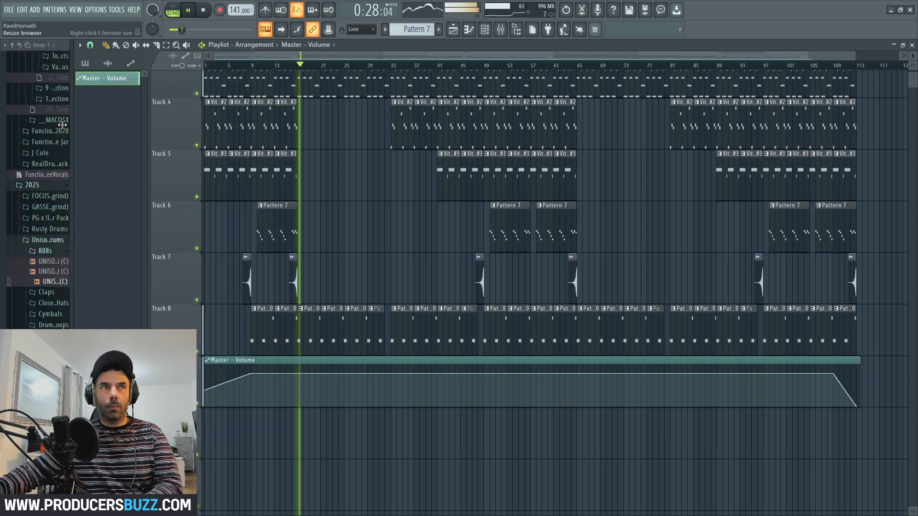
left_click_drag(395, 54, 359, 63)
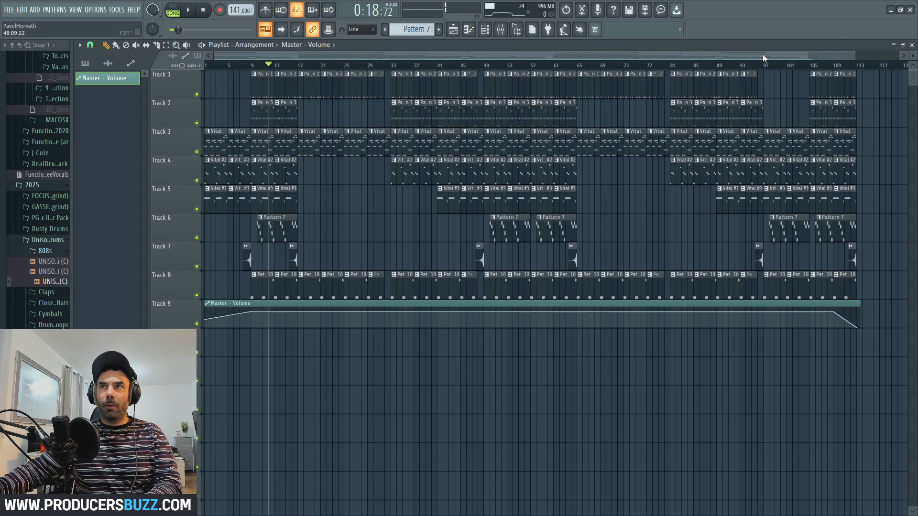
Listen to the ending from about bar 93, and move the playhead back to around bars 47 and 37
left_click(740, 64)
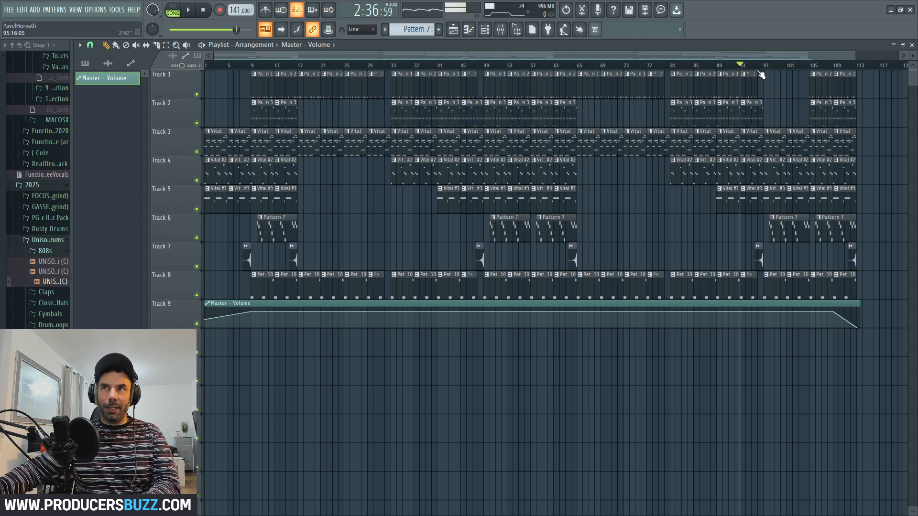
key("space")
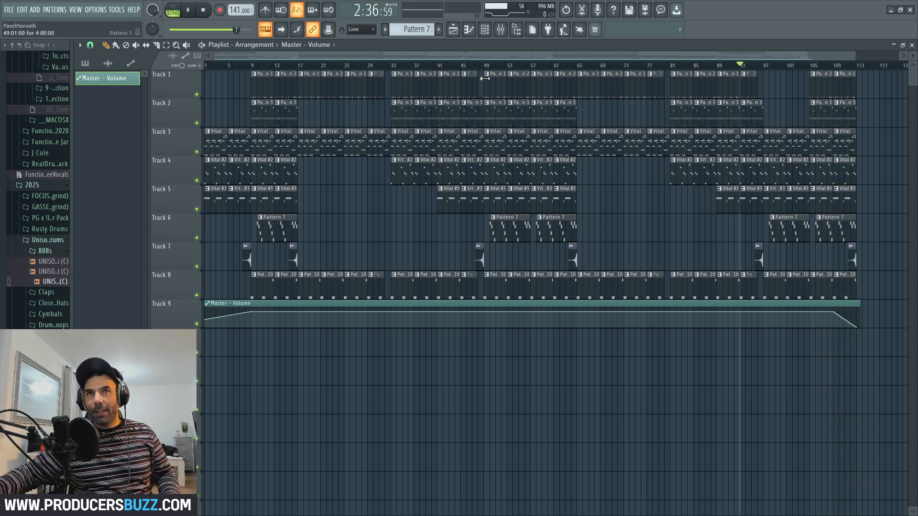
left_click(474, 67)
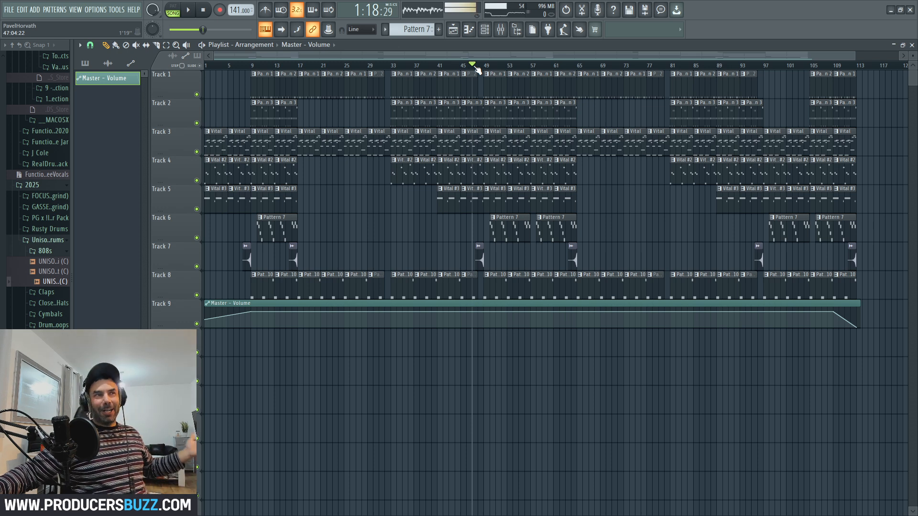
left_click_drag(486, 69, 420, 71)
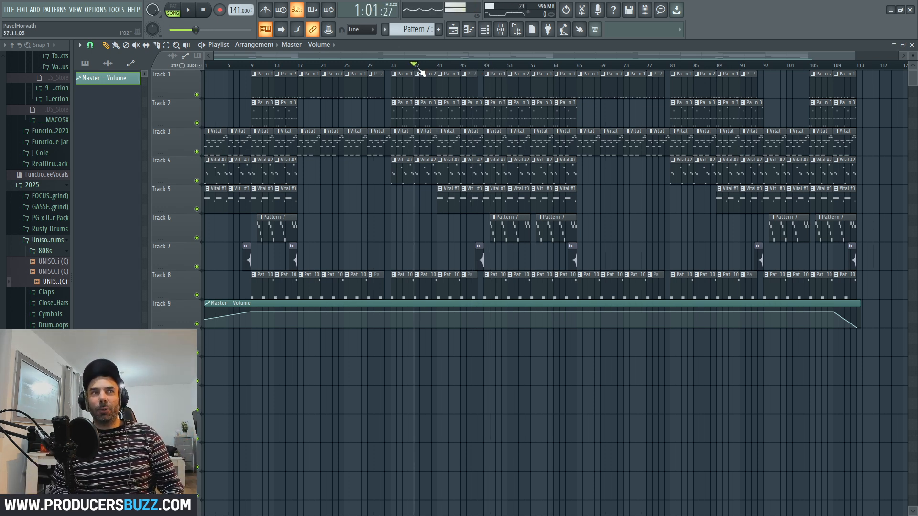
Review the opening structure by selecting the clips of the intro before bar 9, bars 9 to 17, and bars 17 to 49
left_click(168, 46)
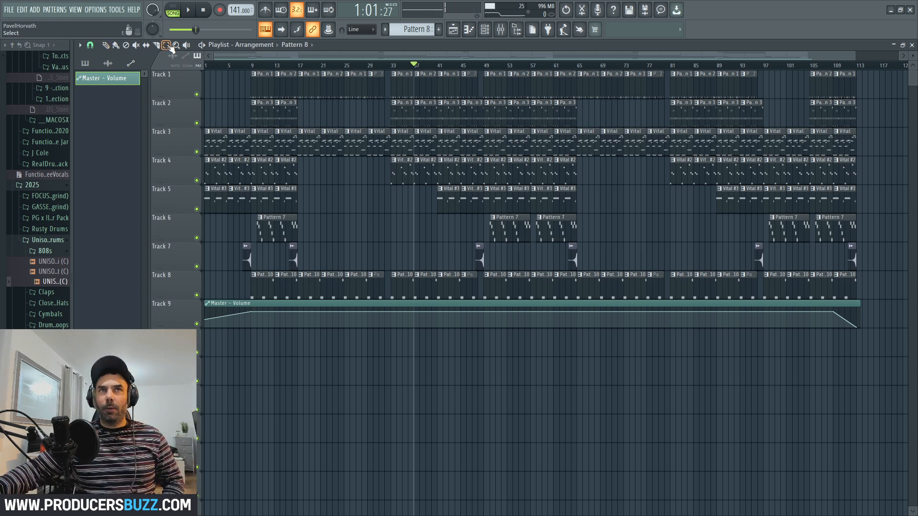
left_click_drag(208, 107, 251, 354)
left_click_drag(258, 73, 293, 337)
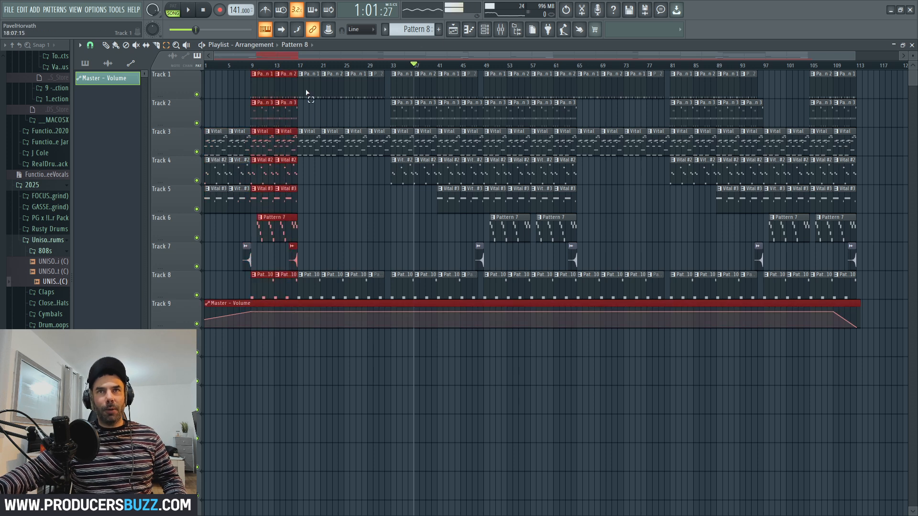
left_click_drag(305, 85, 482, 344)
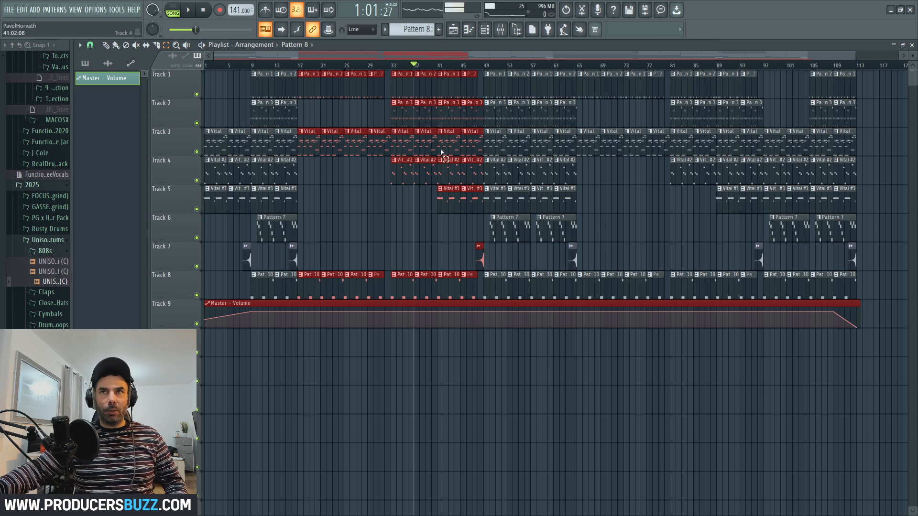
Review the middle sections from bar 49 by selecting the clips of bars 49 to 65 and those from bar 65 to about bar 81
left_click(488, 66)
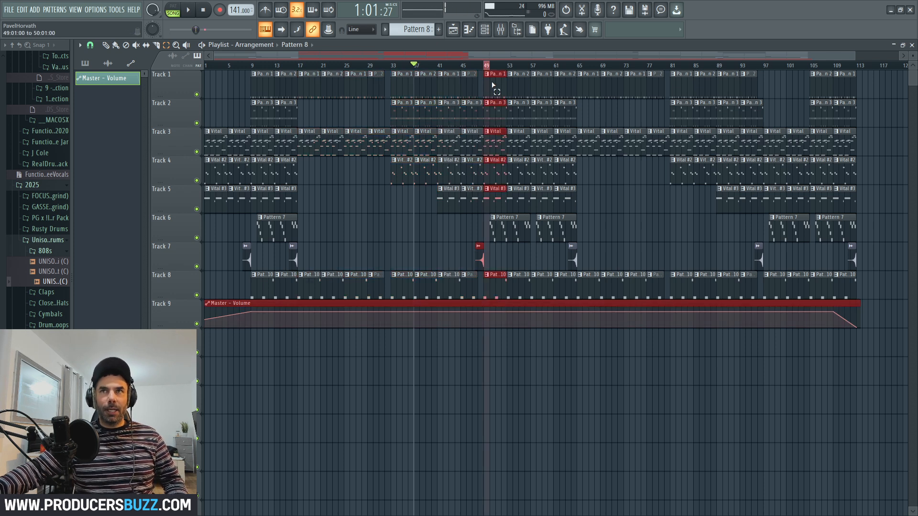
left_click(488, 77)
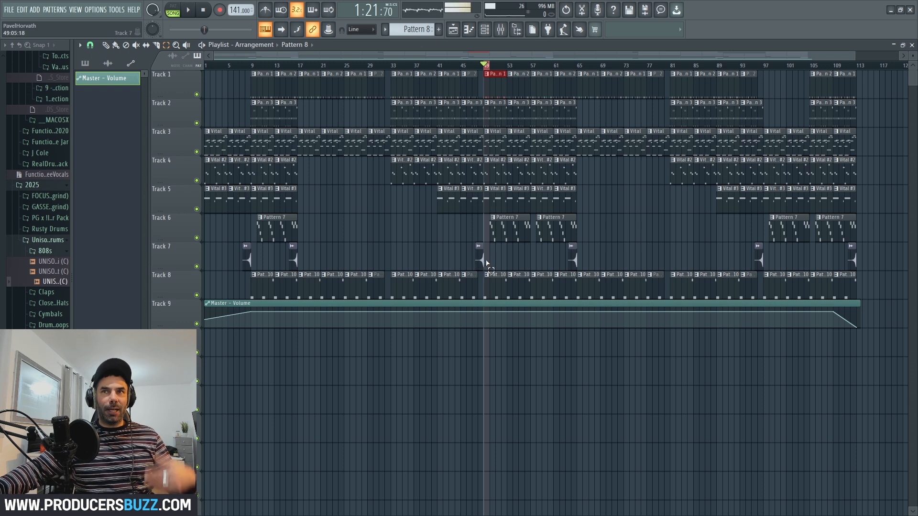
left_click_drag(489, 86, 572, 301)
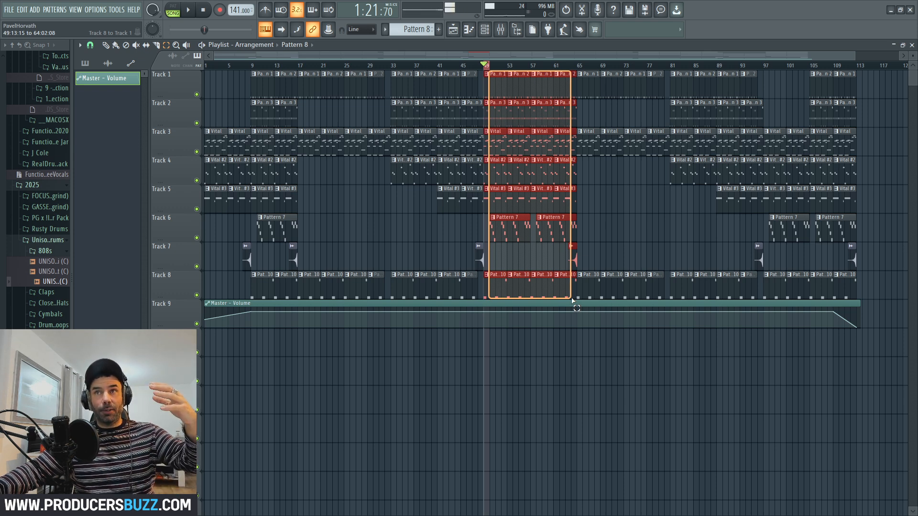
left_click_drag(573, 300, 572, 300)
left_click_drag(590, 86, 673, 313)
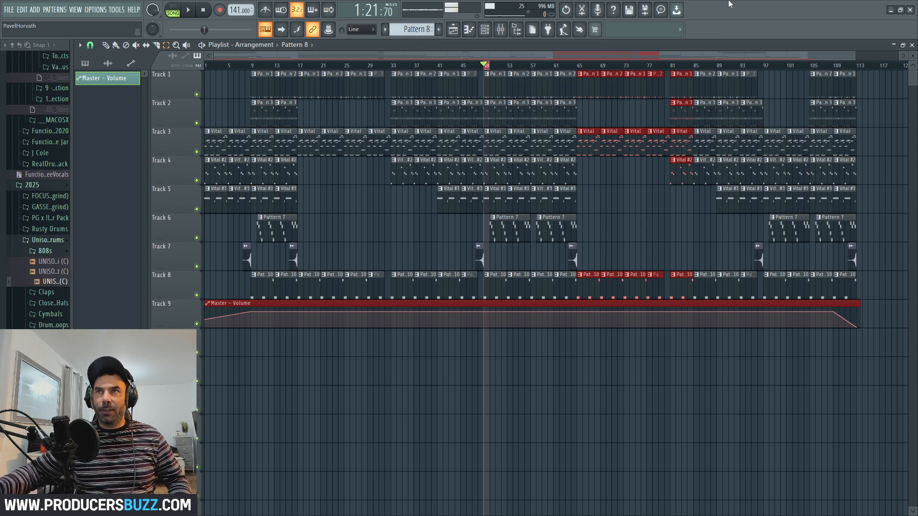
Compare the clips of bars 17 to 65 with bars 65 to 113, and select the closing Track 1 and 2 clips from bar 105
left_click_drag(687, 77, 757, 296)
left_click_drag(296, 82, 483, 268)
left_click_drag(591, 80, 857, 298)
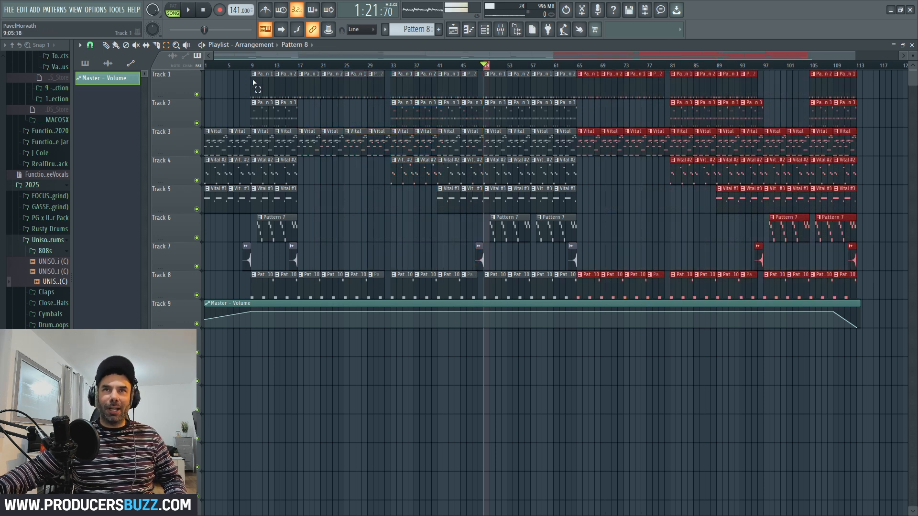
left_click_drag(311, 81, 572, 279)
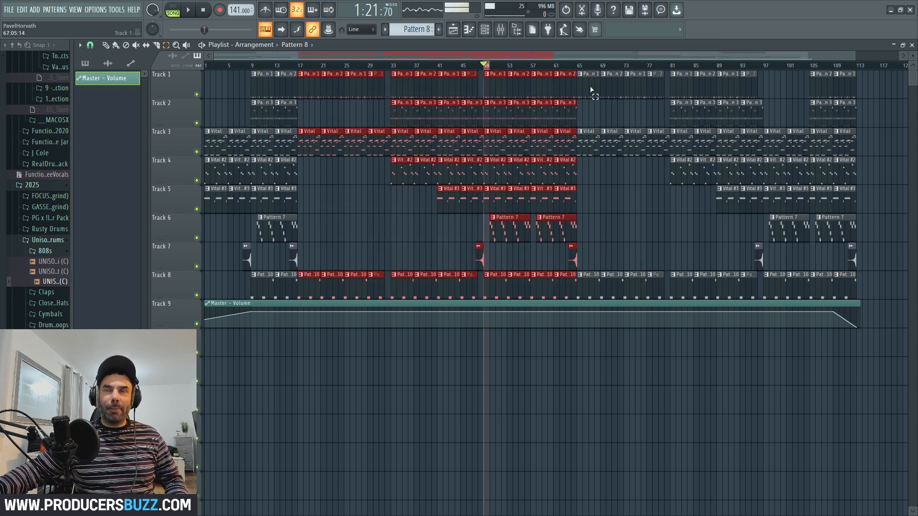
left_click_drag(306, 72, 561, 273)
left_click_drag(776, 79, 849, 120)
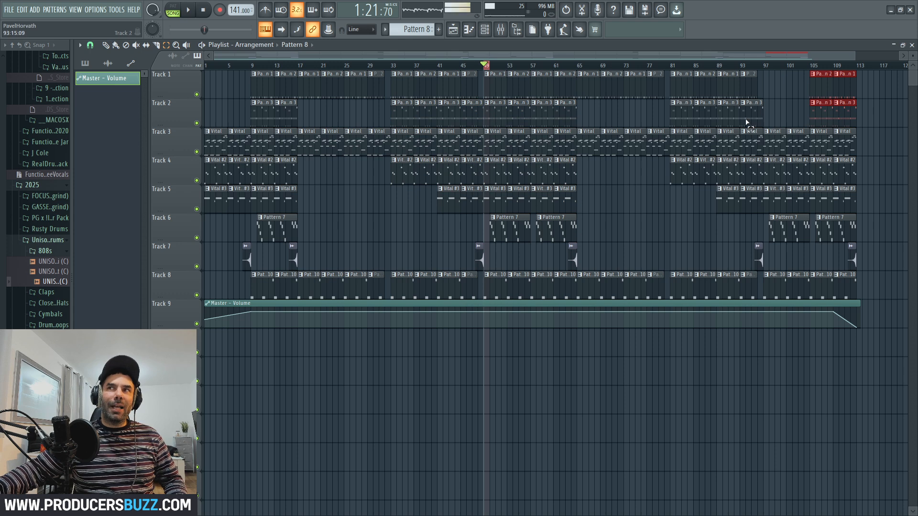